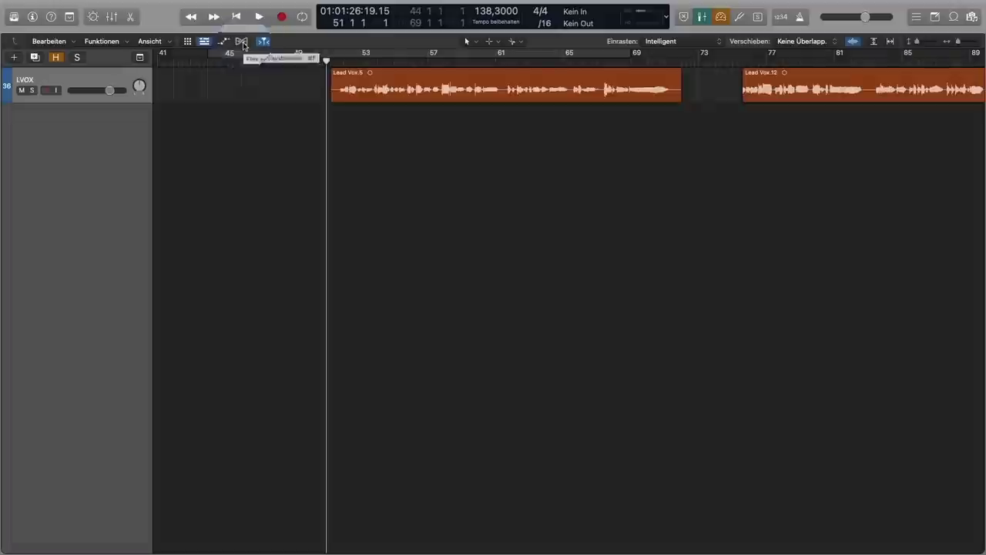
# Step: Show the Flex view for the LVOX track in the tracks area, keep Flex Pitch as its mode, and hide the view again
pyautogui.click(243, 43)
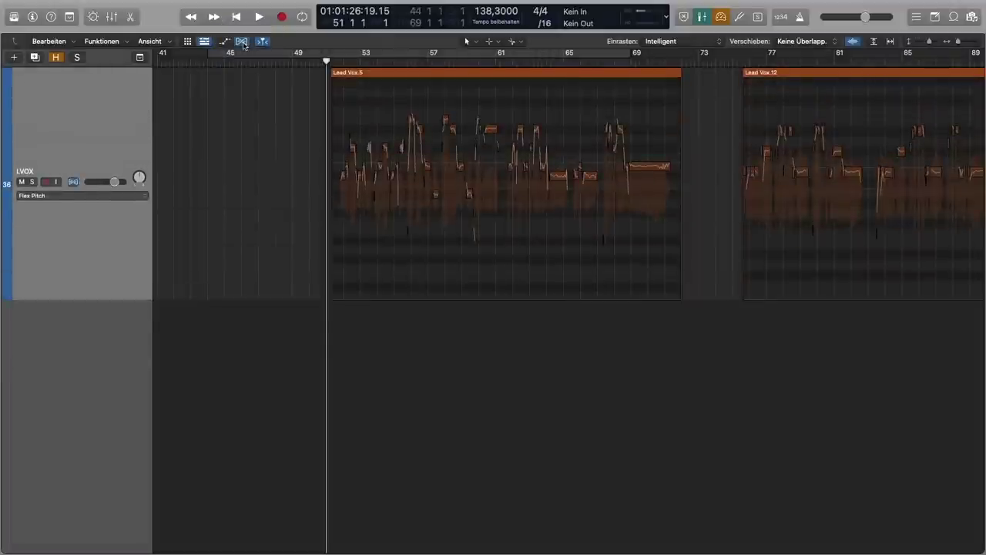
pyautogui.press('super+Right')
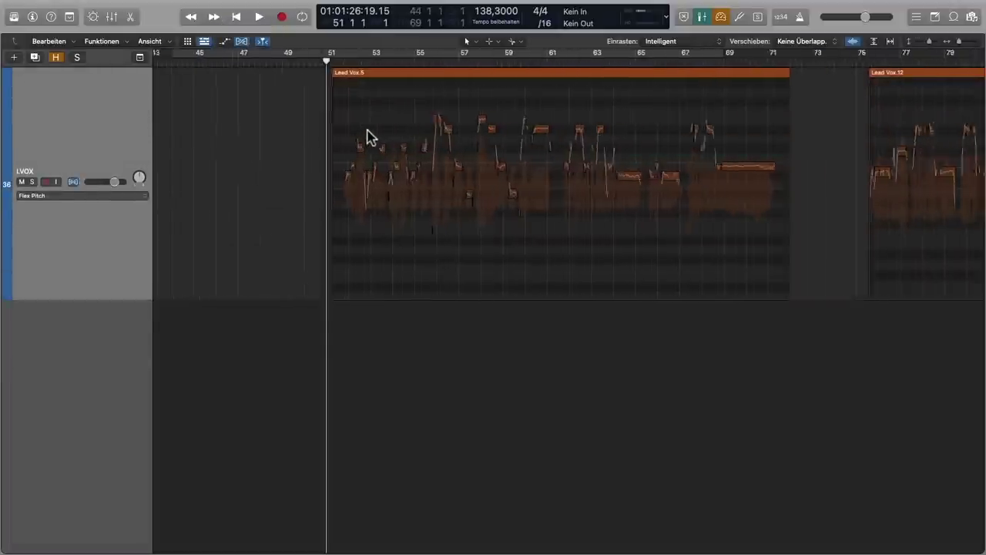
pyautogui.hscroll(5, 373, 139)
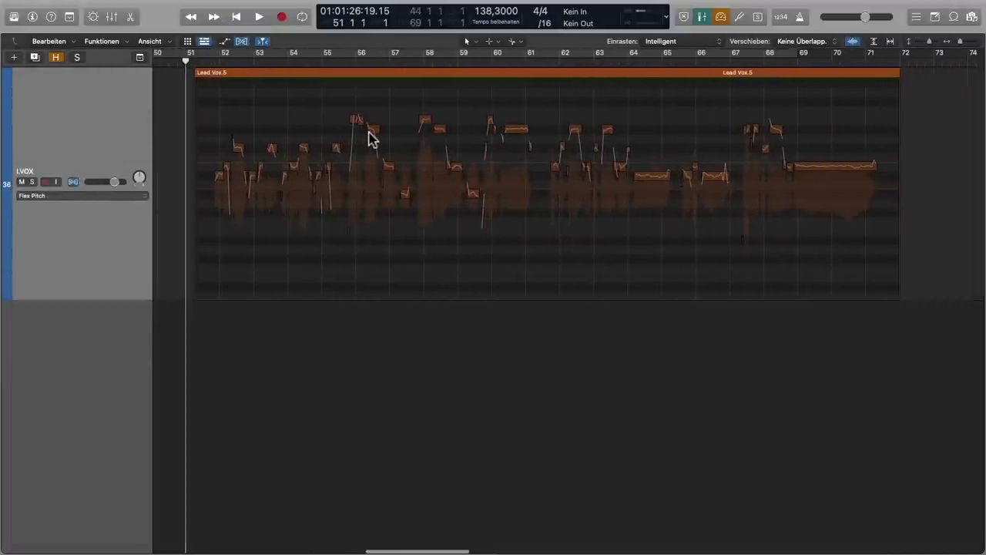
pyautogui.press('super+Left')
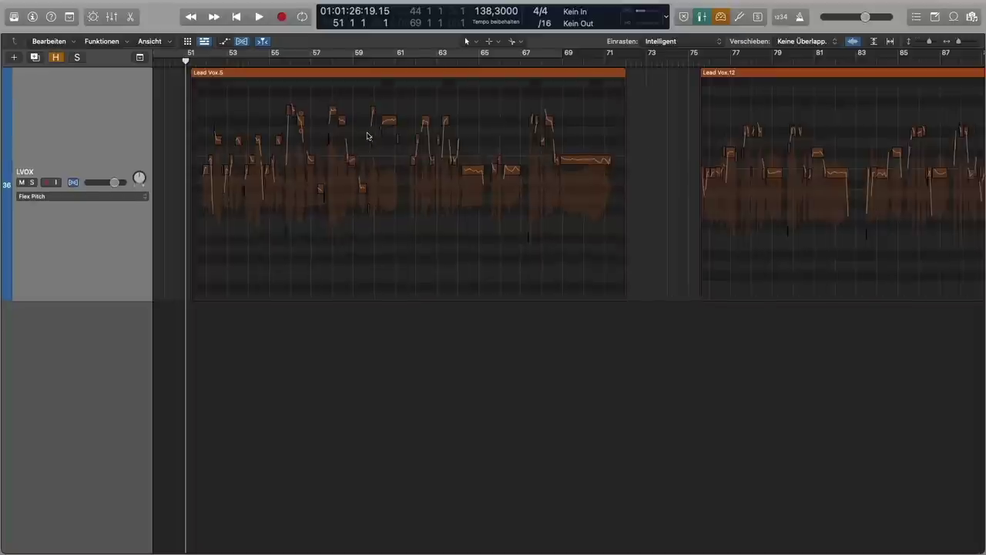
pyautogui.click(145, 196)
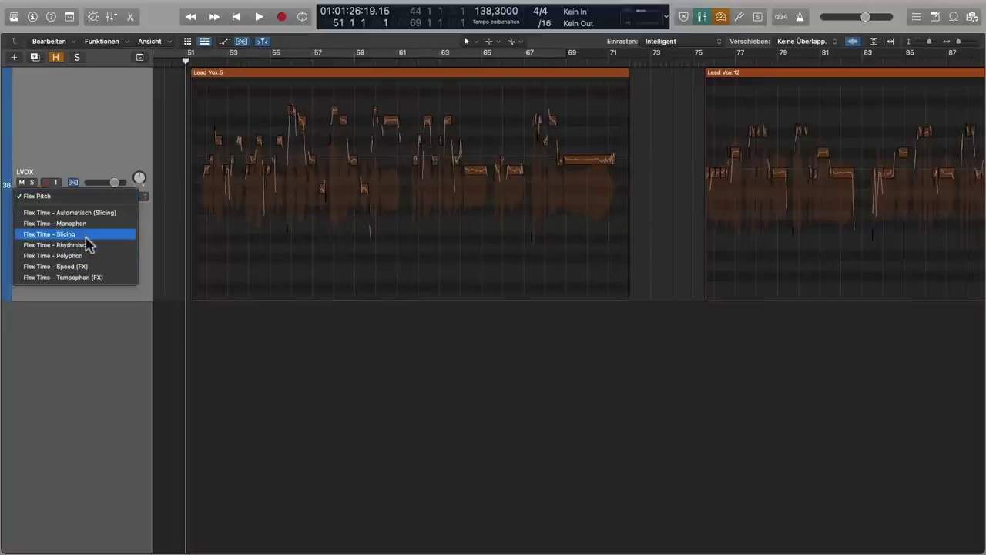
pyautogui.click(80, 197)
pyautogui.hscroll(-1, 244, 202)
pyautogui.hscroll(-4, 245, 197)
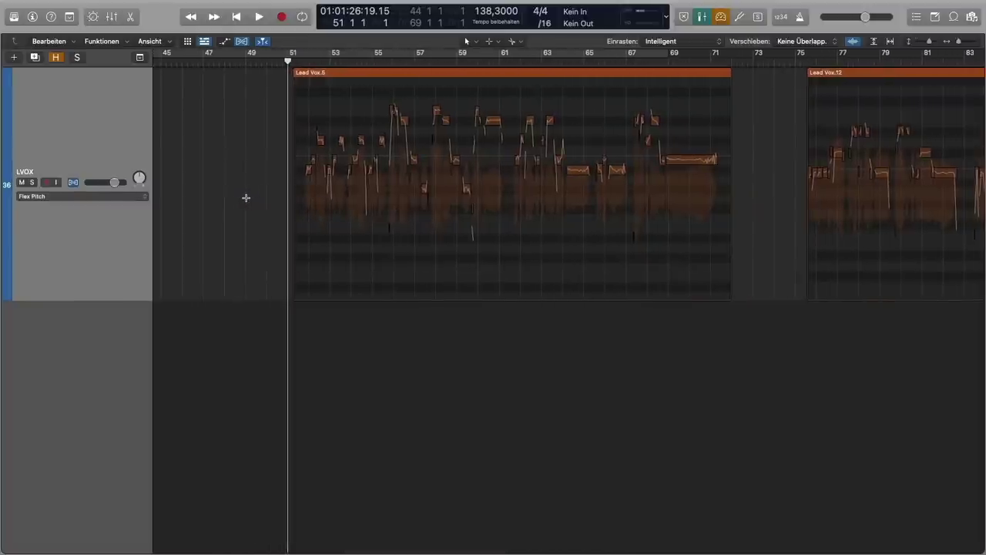
pyautogui.click(241, 41)
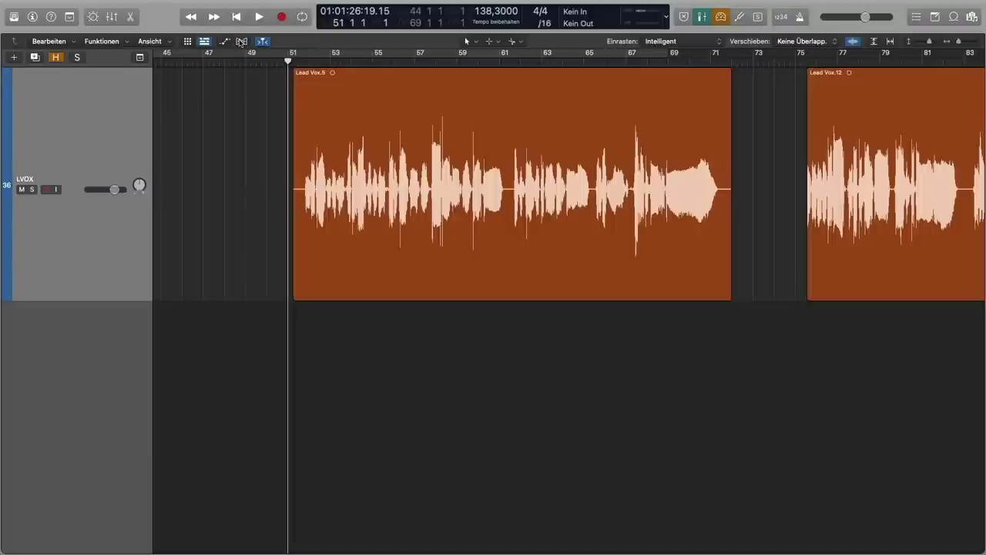
# Step: Open the Lead Vox.5 region in the audio track editor and enlarge its opening bars
pyautogui.click(446, 75)
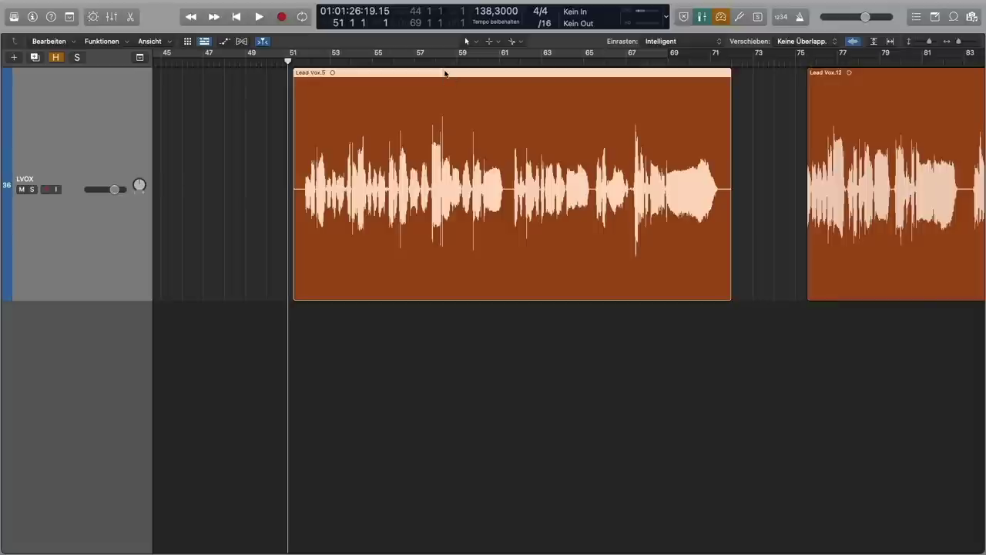
pyautogui.doubleClick(465, 75)
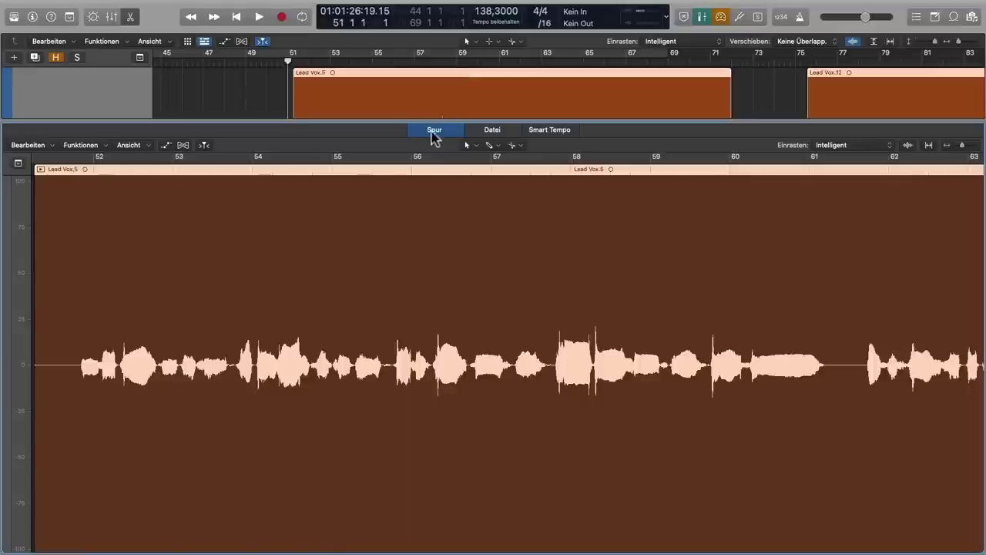
pyautogui.press('super+Right')
pyautogui.press('super+Right')
pyautogui.press('super+Right')
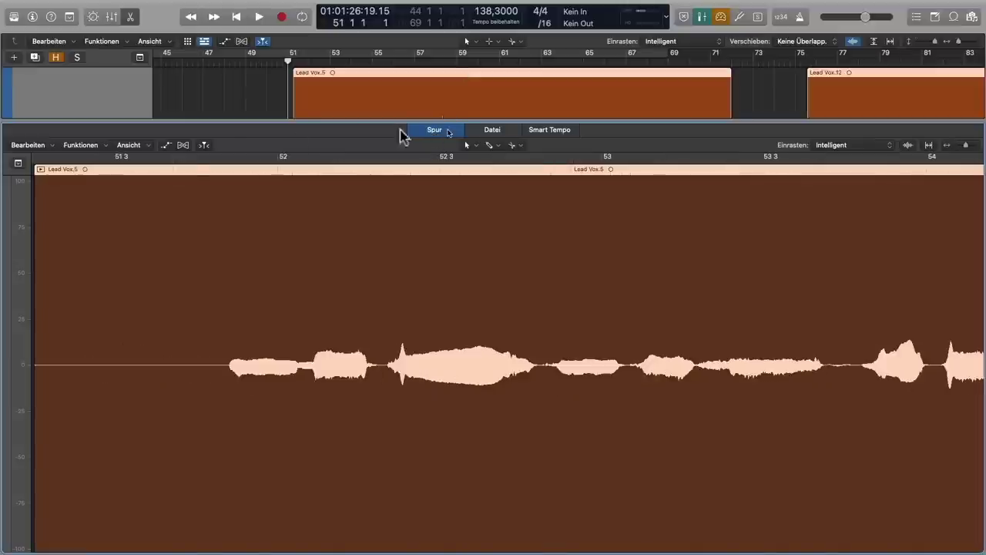
# Step: Turn on Flex Pitch in the track editor and fit the whole Lead Vox.5 region in view
pyautogui.click(183, 146)
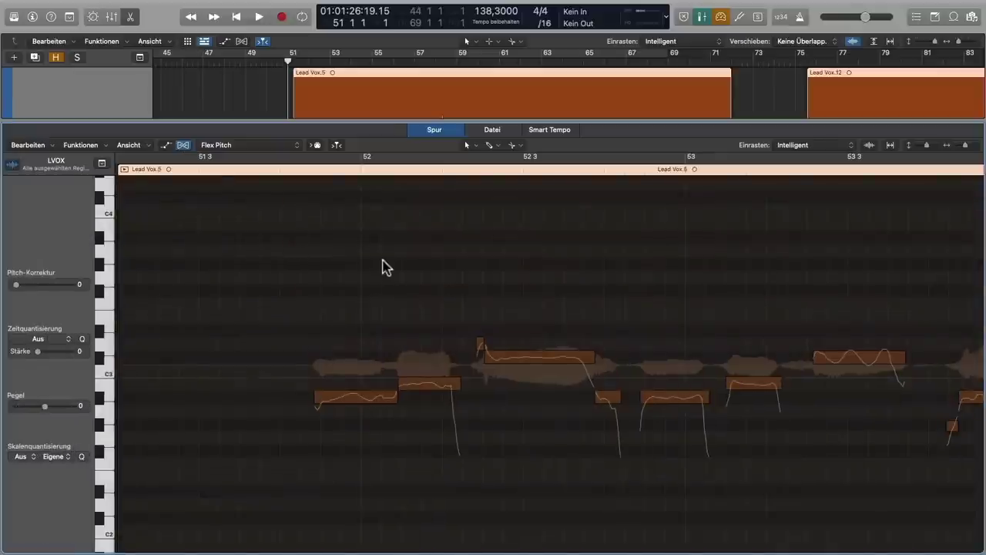
pyautogui.press('super+Left')
pyautogui.press('super+Left')
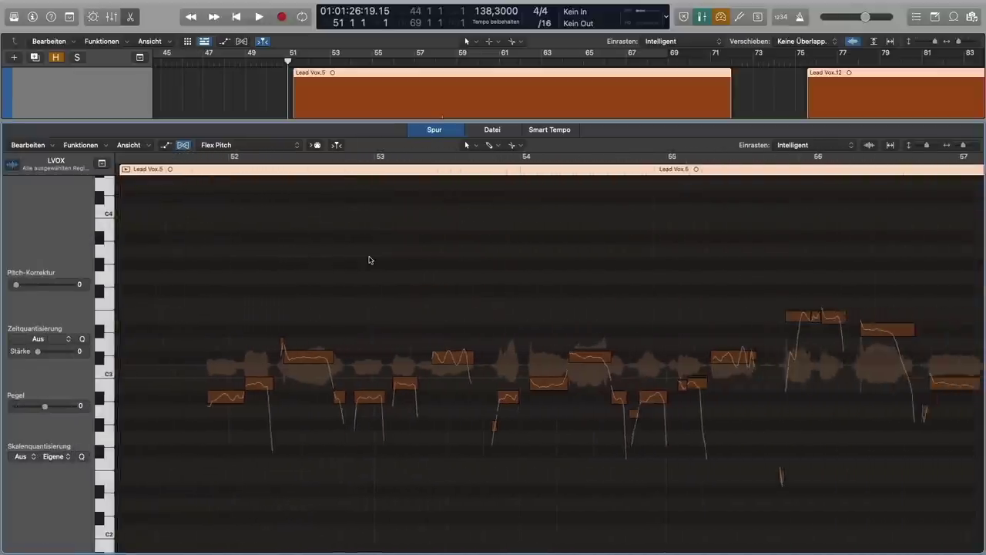
pyautogui.press('super+Left')
pyautogui.press('super+Left')
pyautogui.press('super+Left')
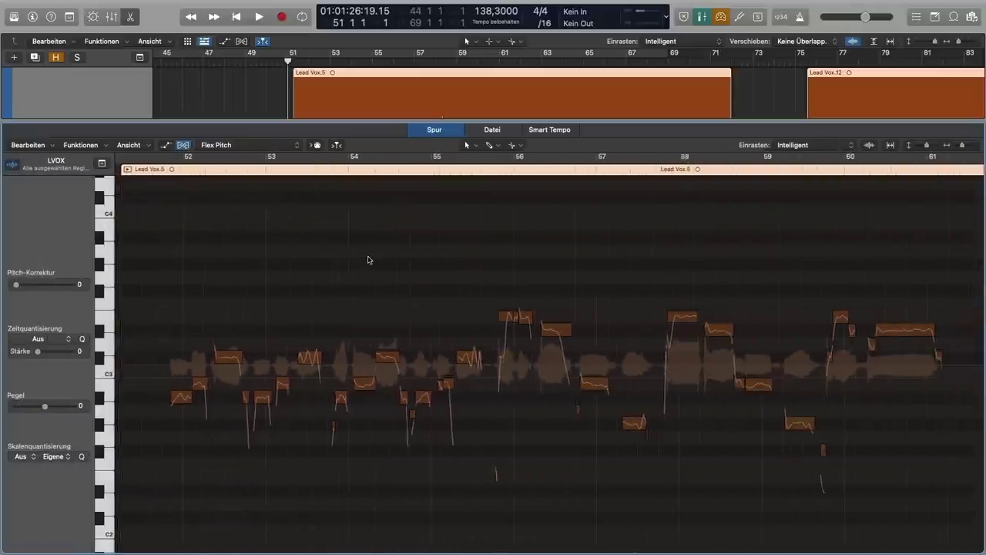
pyautogui.press('super+Left')
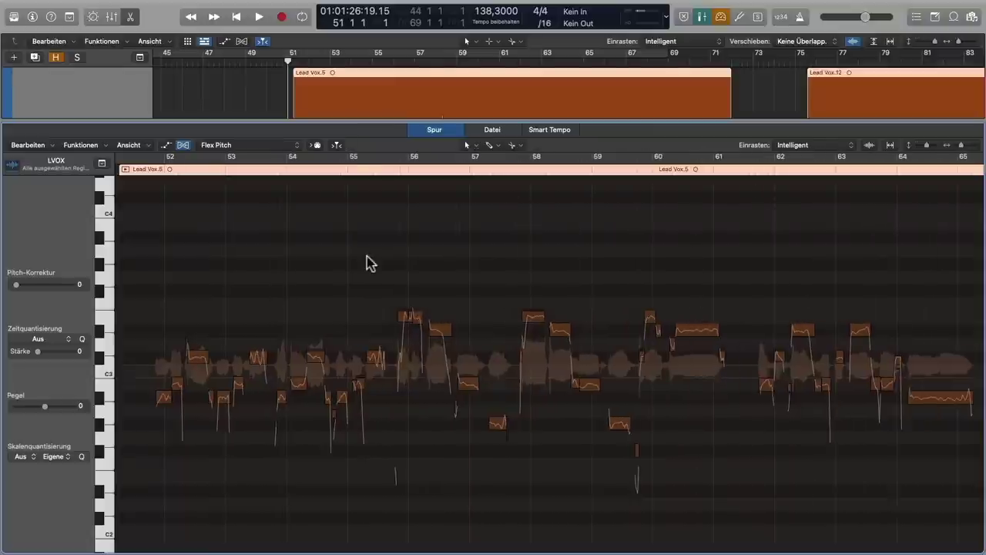
pyautogui.press('super+Left')
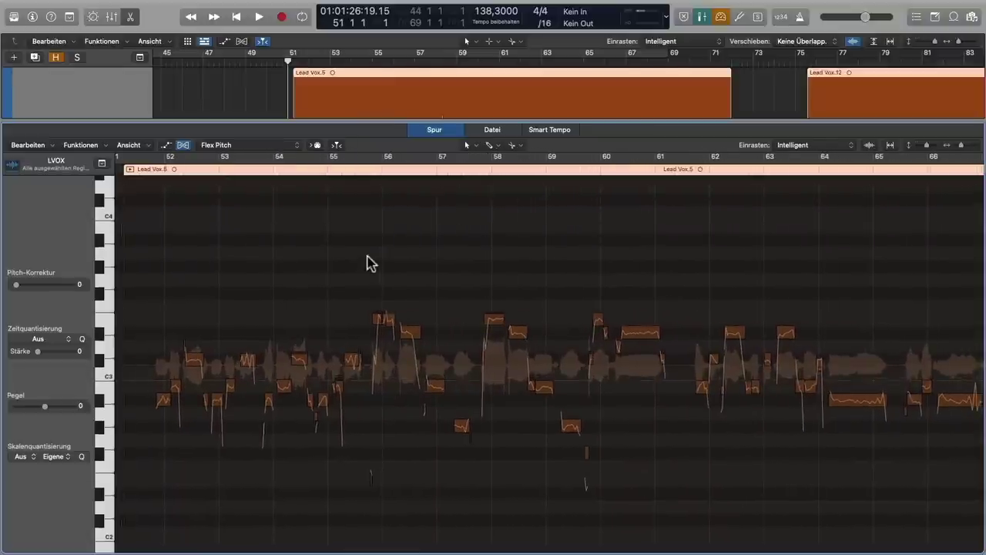
pyautogui.press('super+Left')
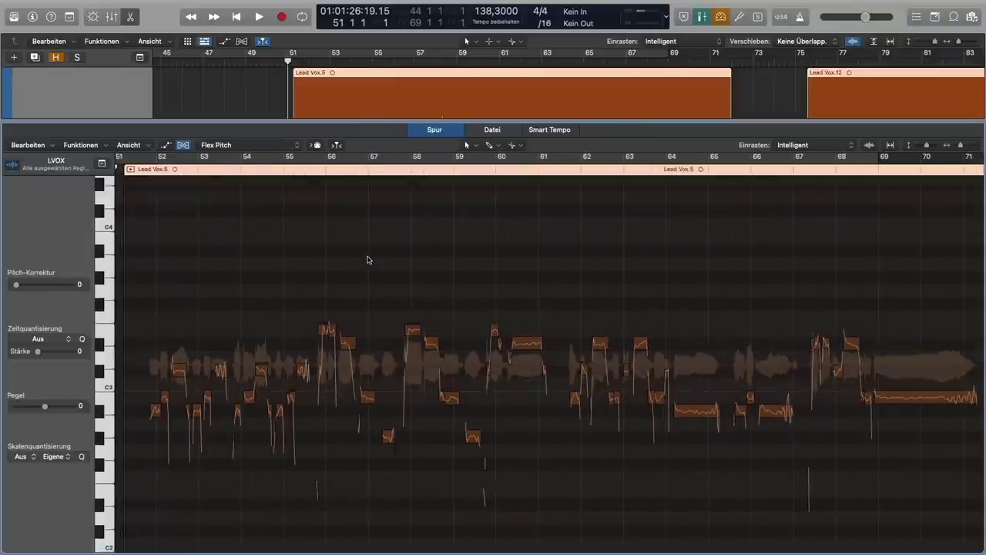
pyautogui.press('super+Left')
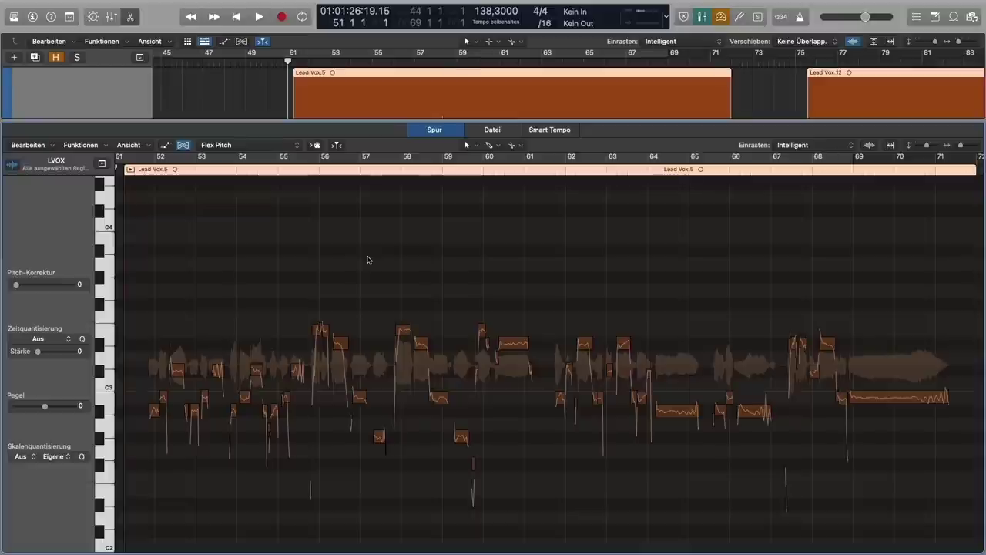
# Step: Play the Lead Vox.5 region from bar 51 through its final sustained note, and stop
pyautogui.hscroll(-1, 361, 259)
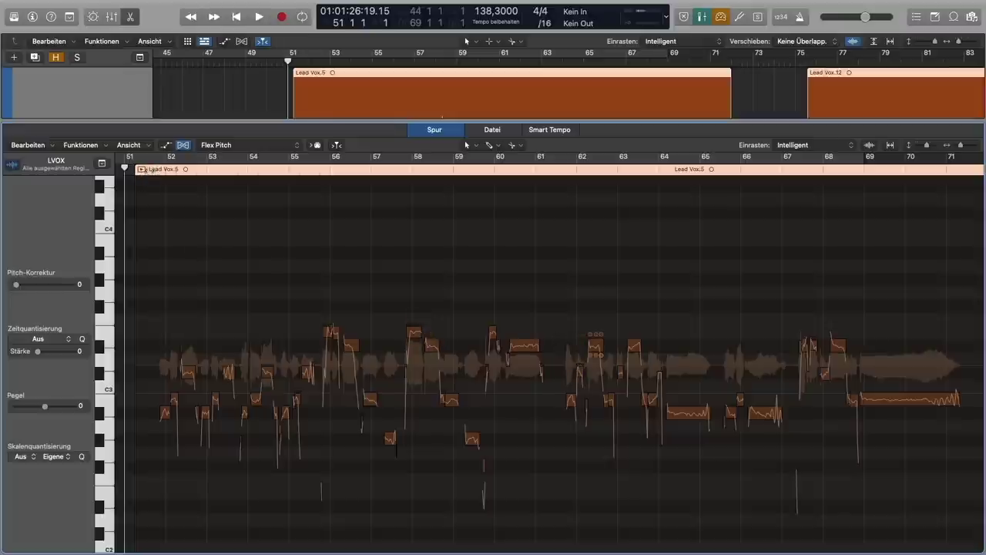
pyautogui.press('space')
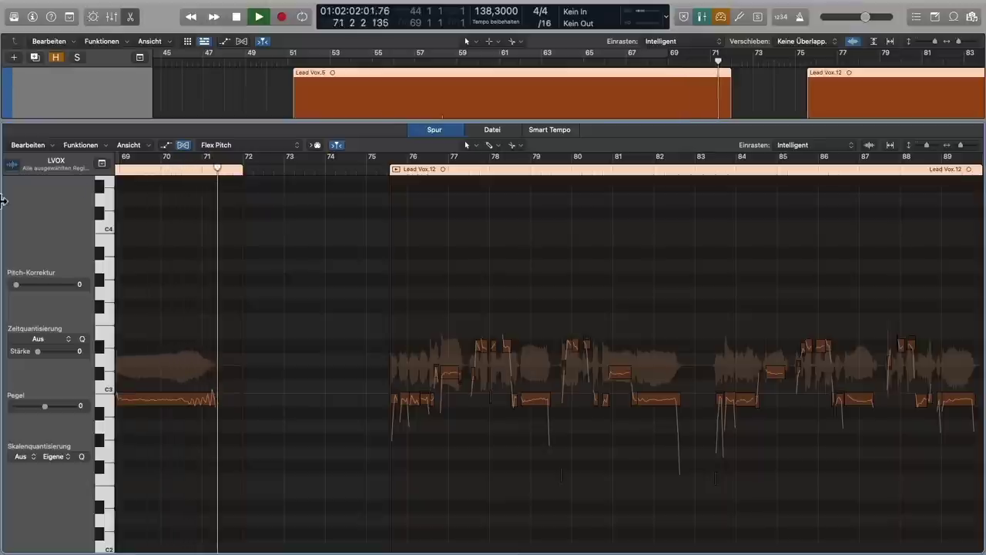
pyautogui.press('space')
# Step: Examine the detected pitch notes and pitch curves in the opening phrase of Lead Vox.5, around bars 52 to 57
pyautogui.hscroll(-10, 174, 274)
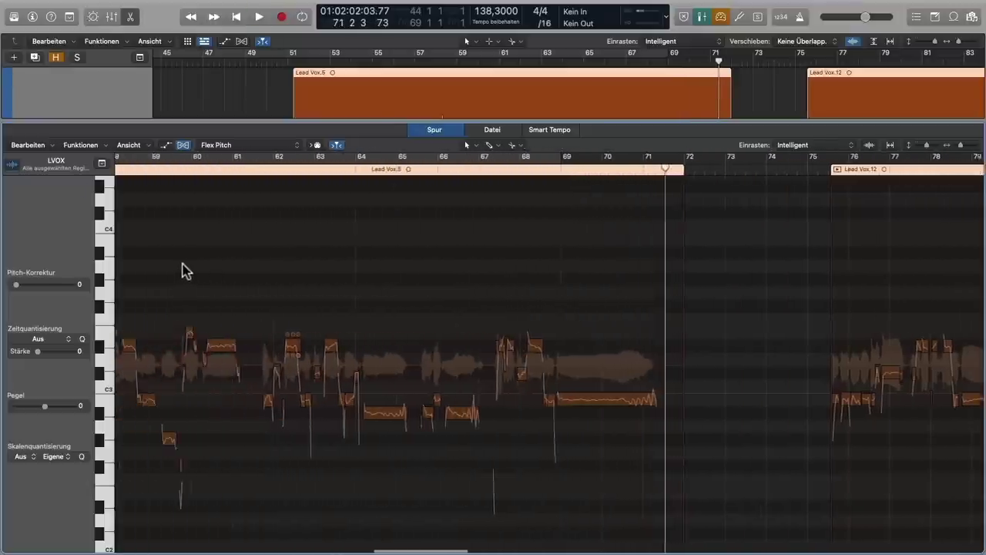
pyautogui.hscroll(-5, 185, 269)
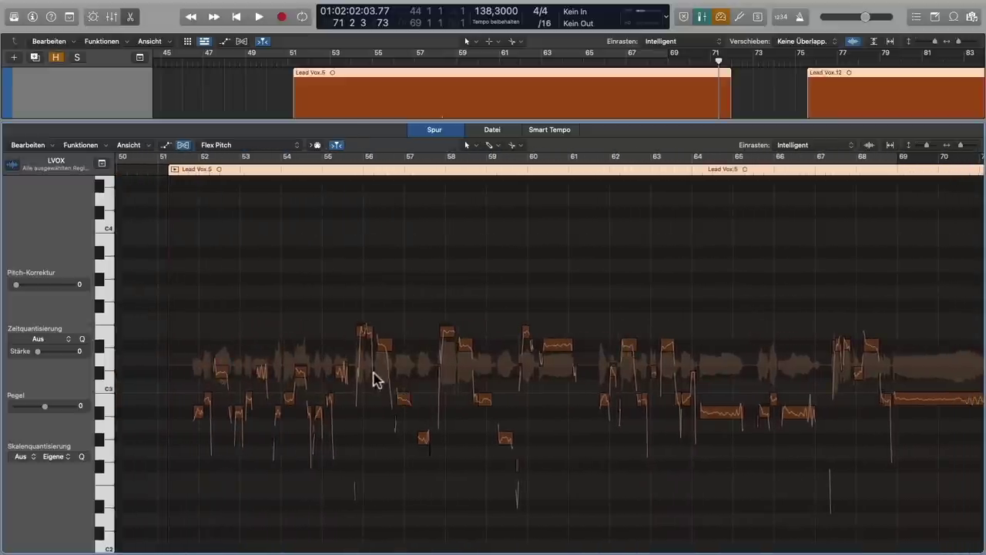
pyautogui.scroll(5, 383, 375)
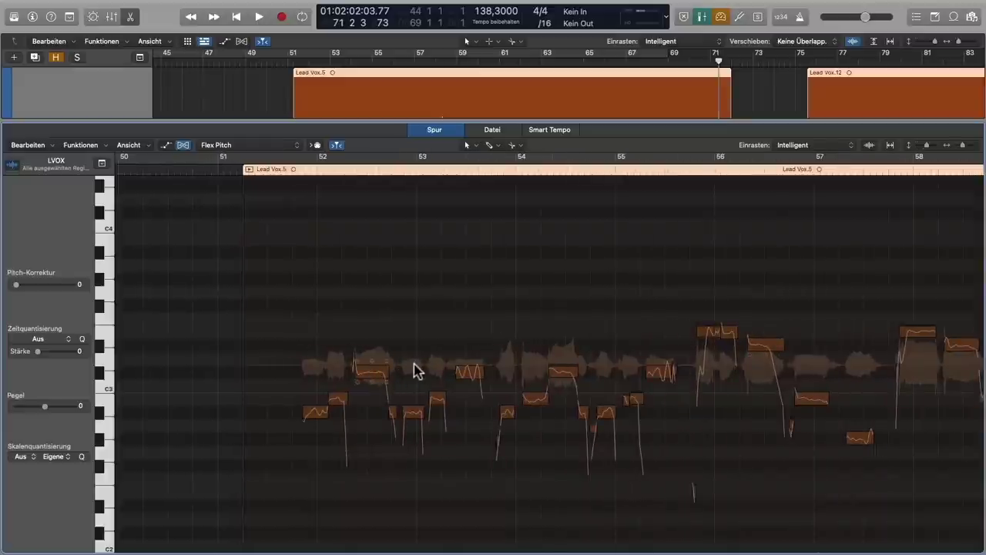
pyautogui.scroll(3, 417, 371)
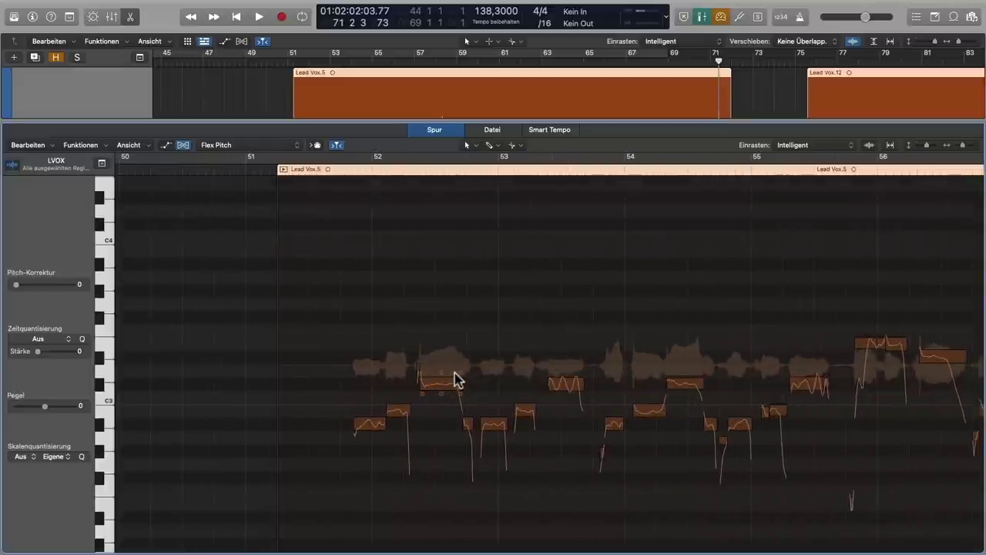
pyautogui.scroll(-2, 453, 378)
pyautogui.hscroll(2, 453, 378)
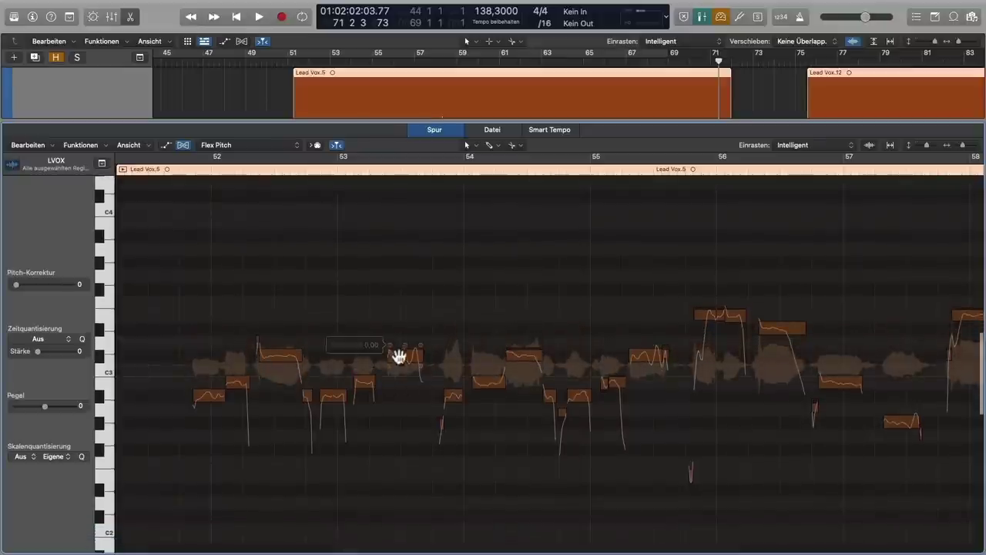
pyautogui.scroll(-1, 456, 417)
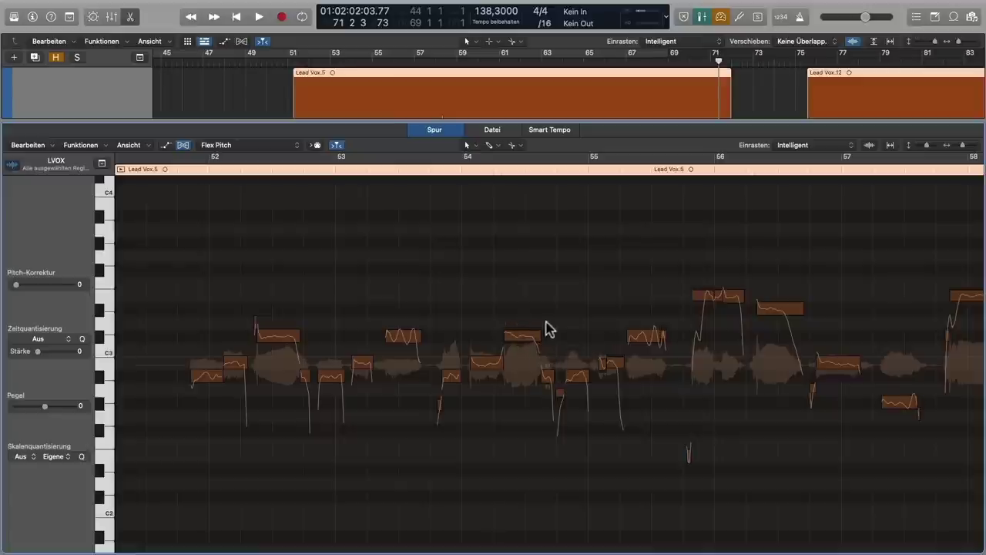
# Step: Place the playhead just before bar 55 and examine the detected notes and pitch curves of the phrases up to bar 62
pyautogui.click(494, 172)
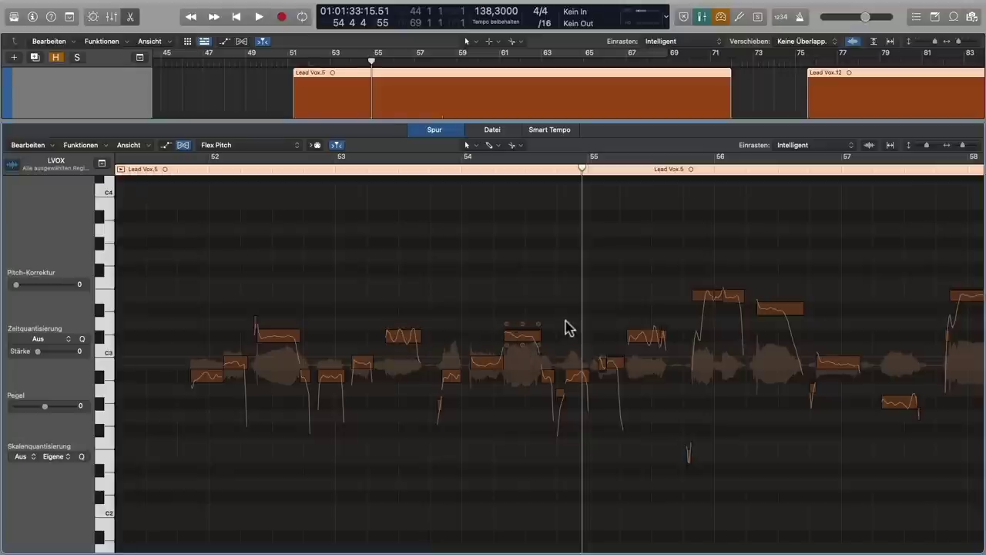
pyautogui.hscroll(3, 566, 327)
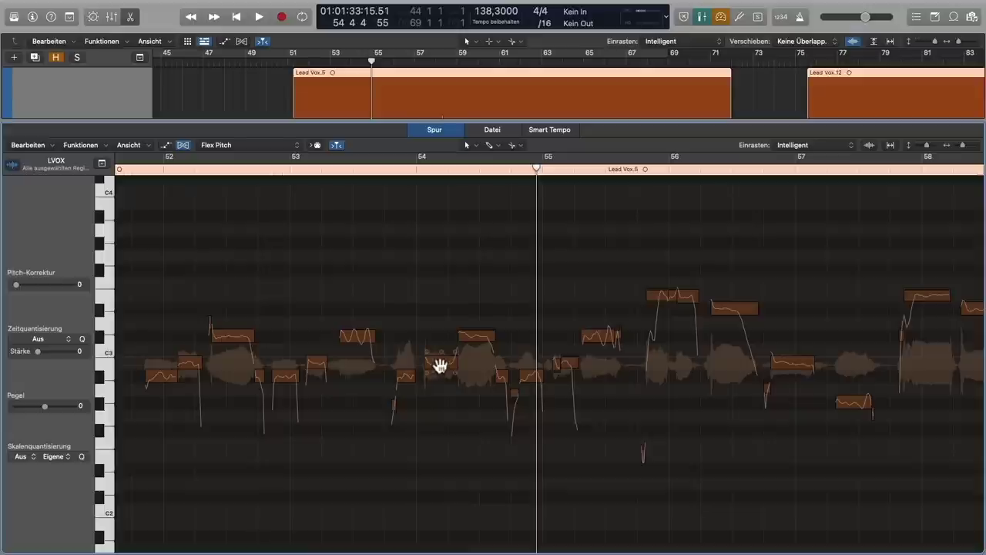
pyautogui.hscroll(3, 494, 393)
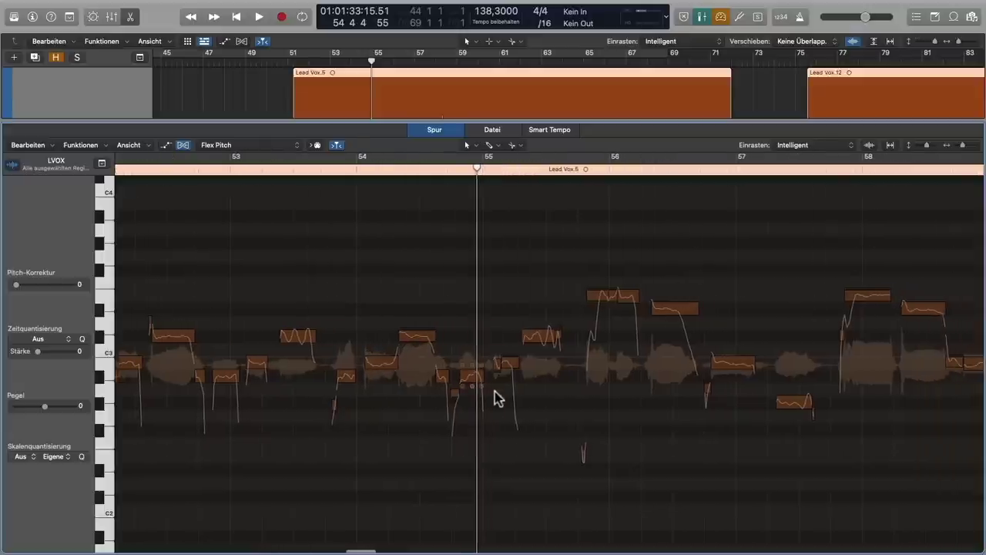
pyautogui.hscroll(6, 497, 397)
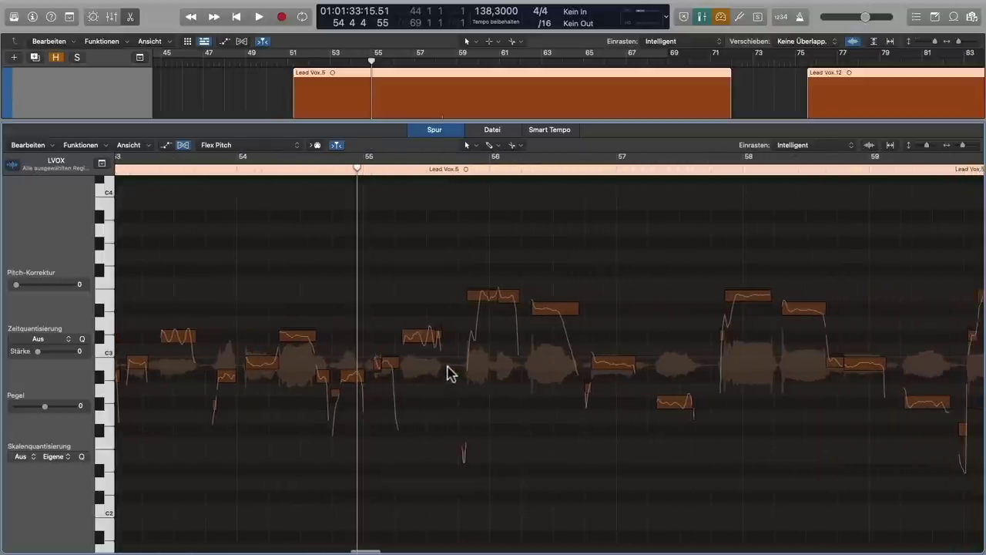
pyautogui.press('super+Right')
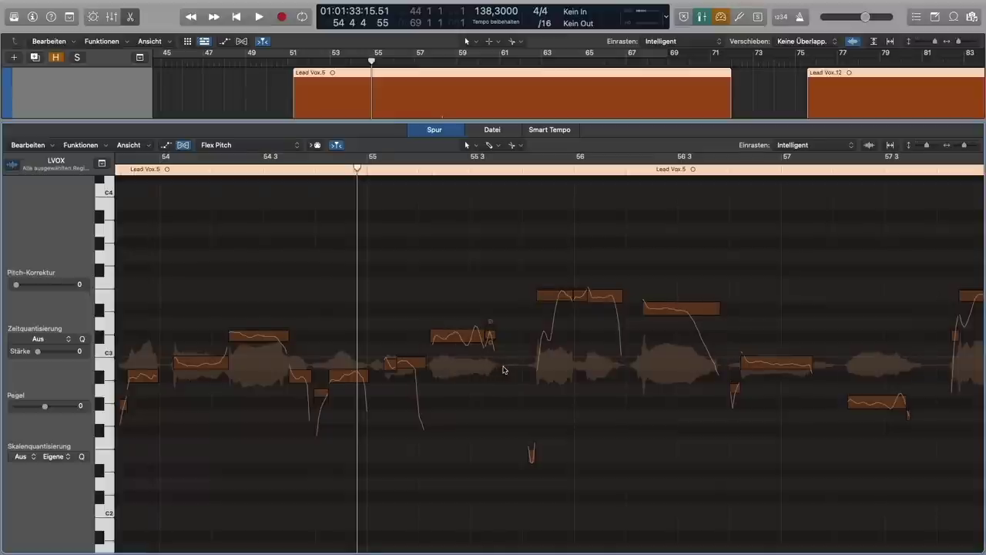
pyautogui.hscroll(9, 503, 370)
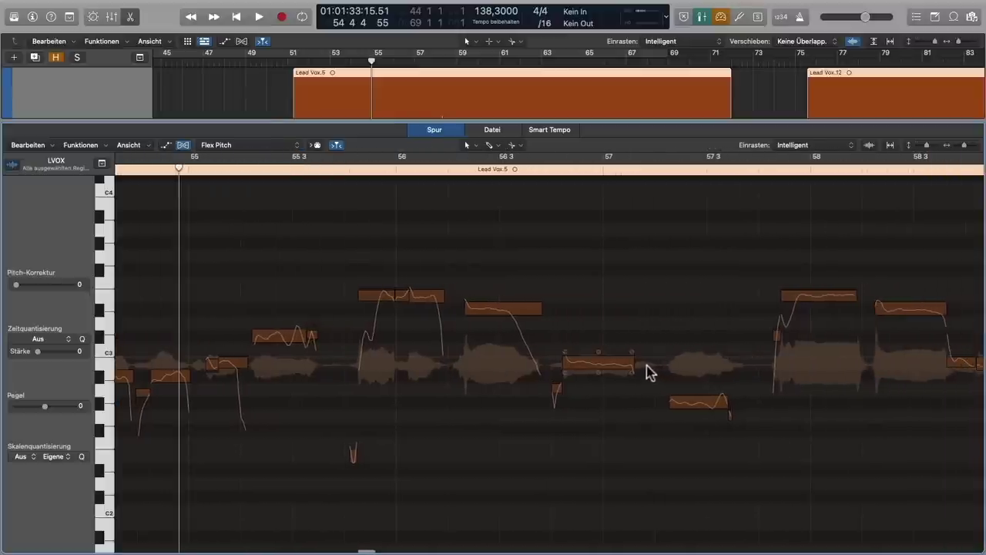
pyautogui.hscroll(12, 647, 372)
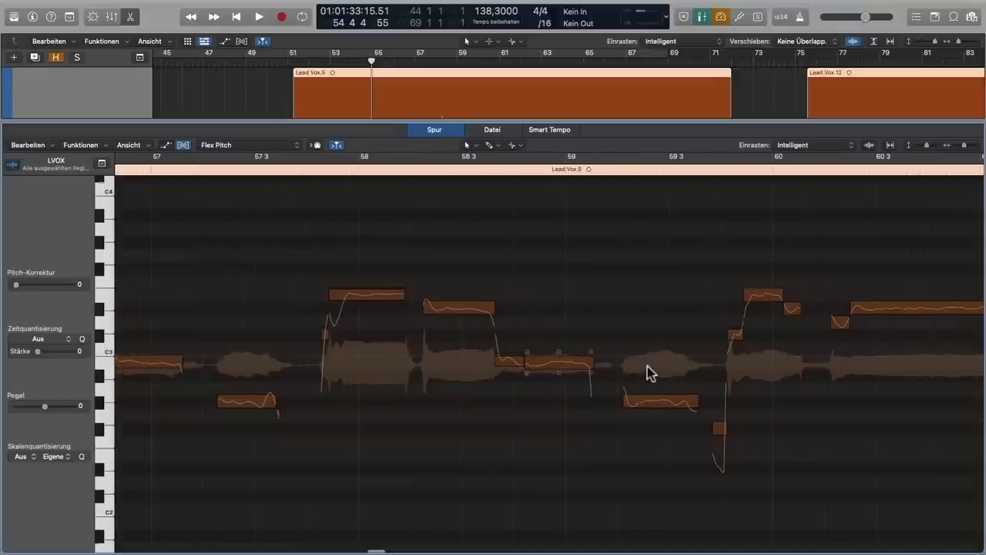
pyautogui.hscroll(10, 709, 372)
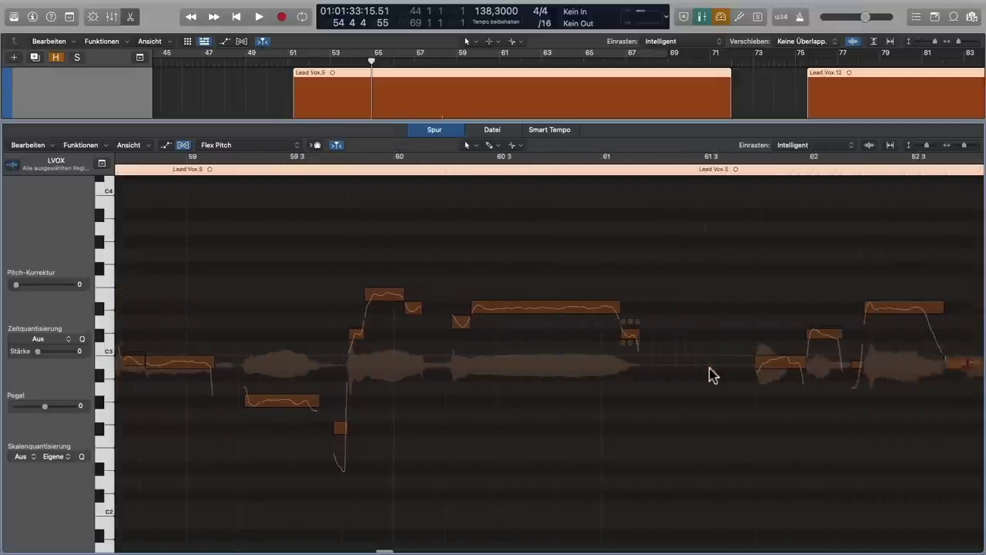
pyautogui.hscroll(2, 711, 374)
pyautogui.hscroll(-5, 701, 376)
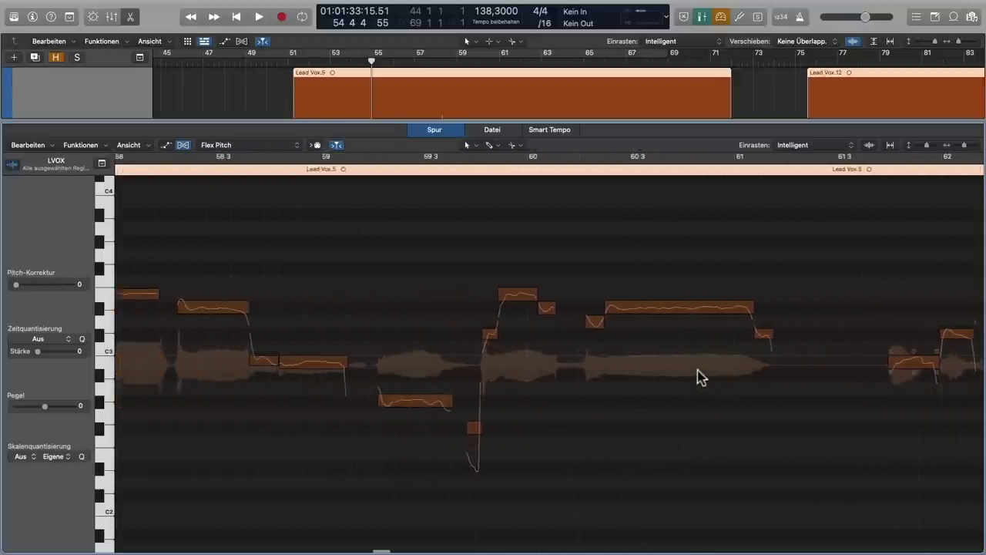
pyautogui.hscroll(-18, 700, 376)
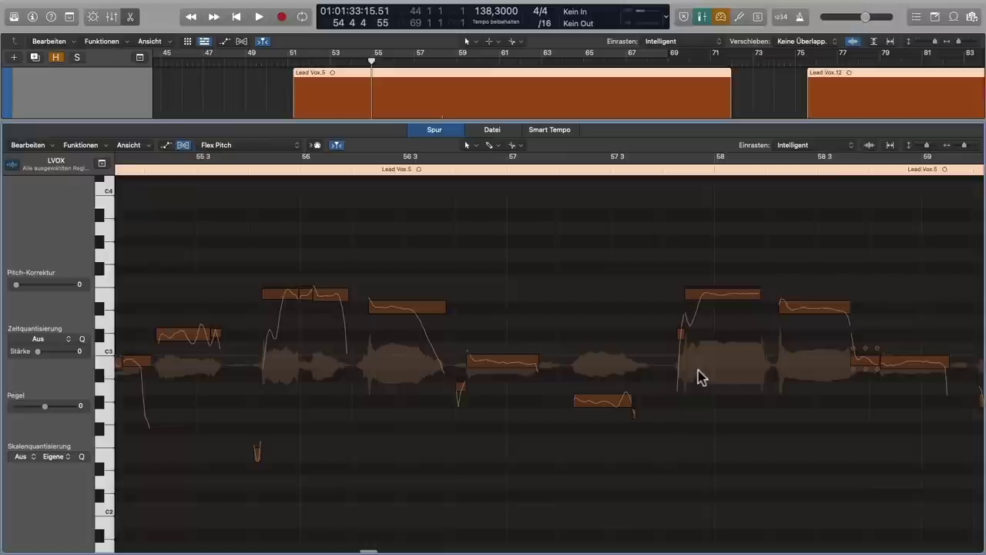
# Step: Play the Lead Vox.5 phrase from just before bar 55 to shortly before bar 61, and stop
pyautogui.hscroll(-3, 700, 376)
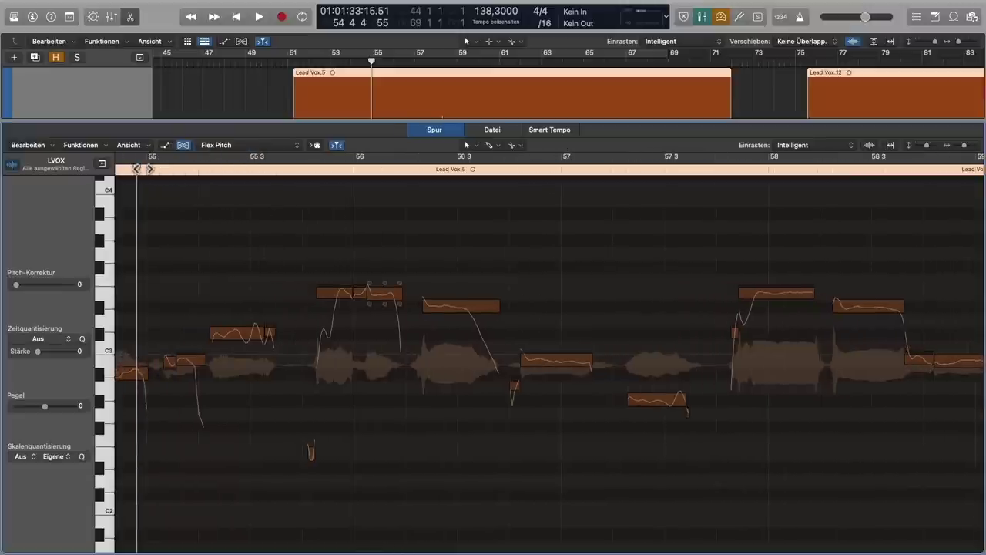
pyautogui.press('space')
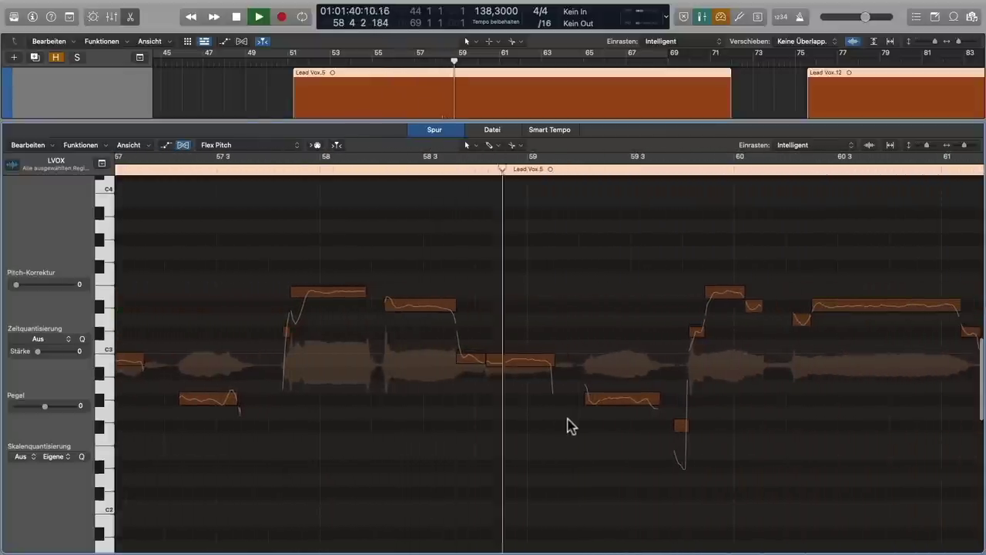
pyautogui.moveTo(632, 398)
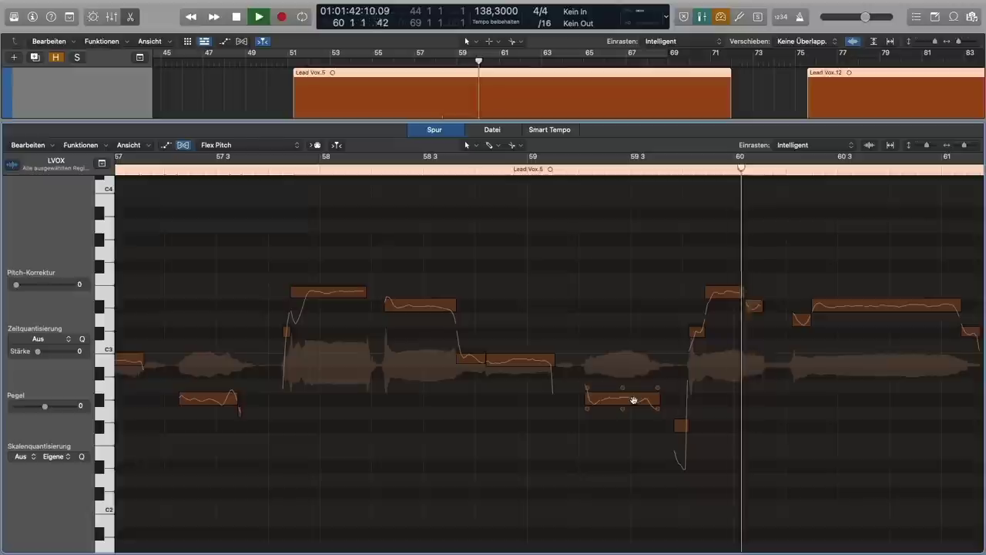
pyautogui.press('space')
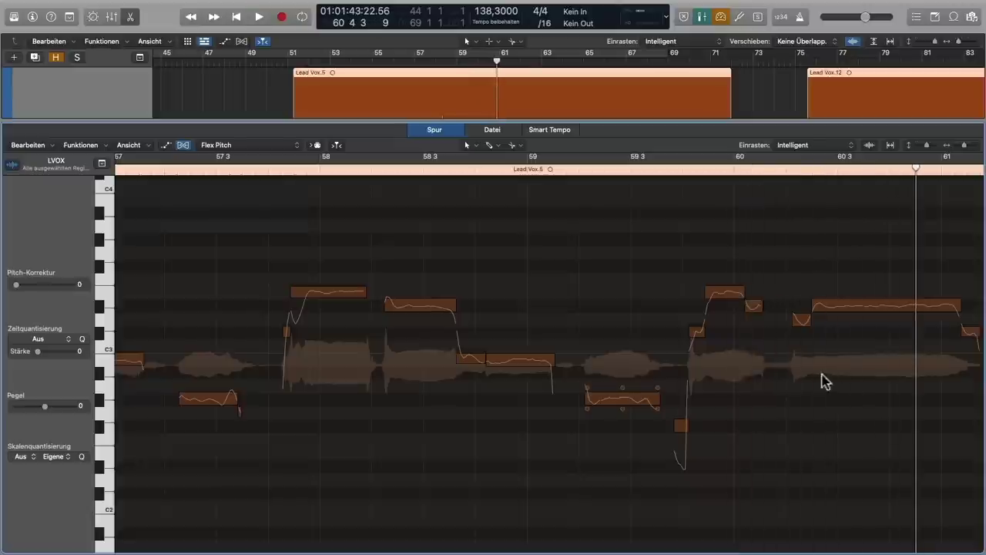
# Step: Examine the detected notes and pitch transitions of Lead Vox.5 between bars 56 and 61
pyautogui.moveTo(569, 371)
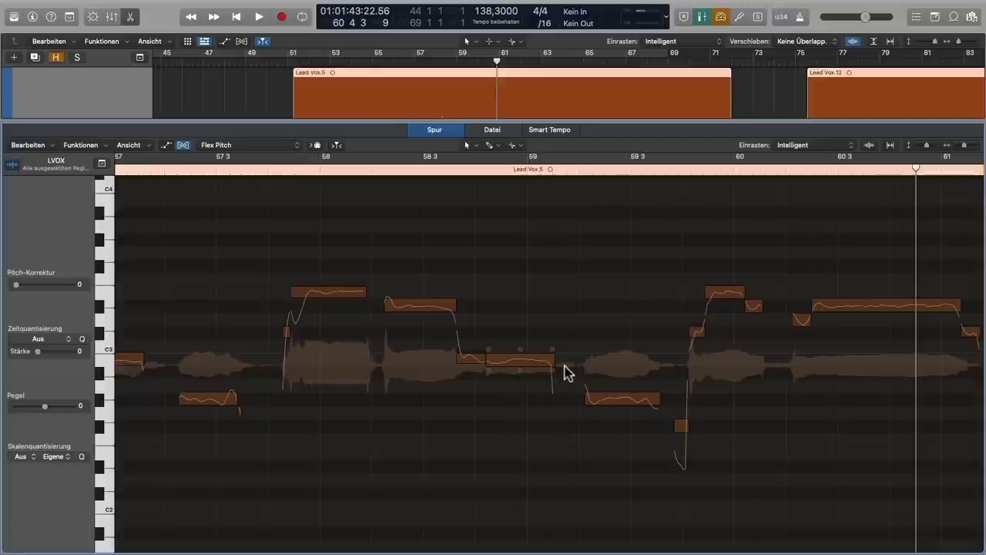
pyautogui.hscroll(-2, 316, 391)
pyautogui.hscroll(-6, 316, 392)
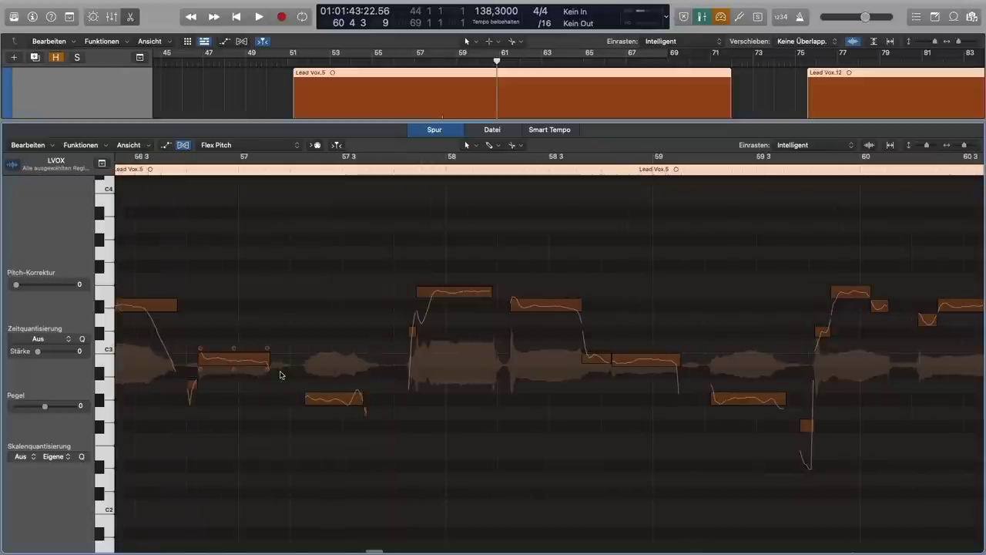
pyautogui.hscroll(-2, 280, 377)
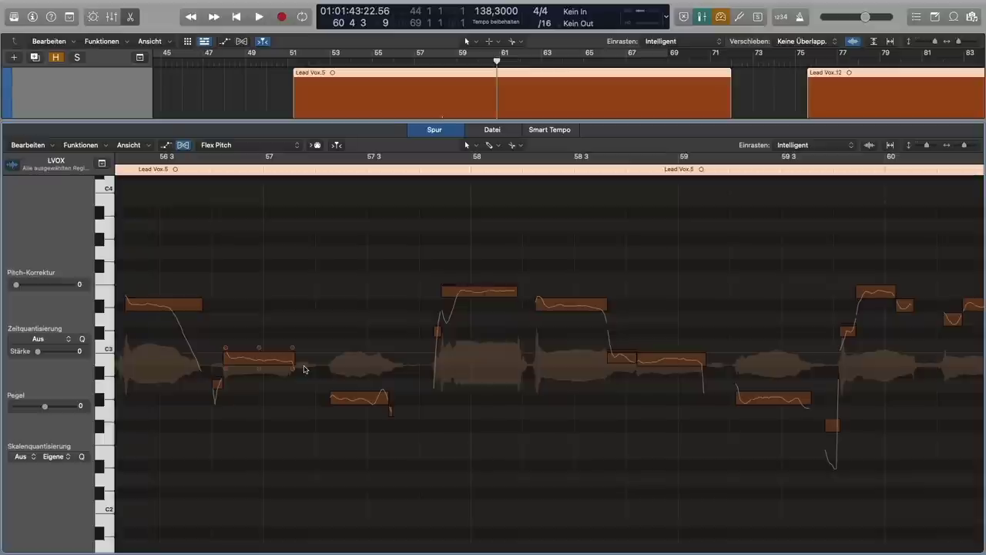
pyautogui.hscroll(3, 395, 439)
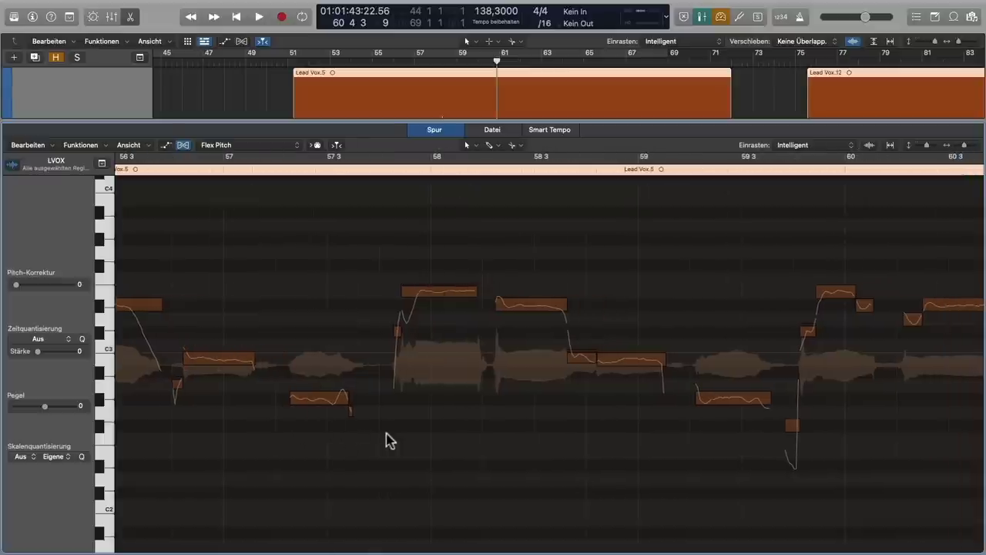
pyautogui.hscroll(-1, 388, 440)
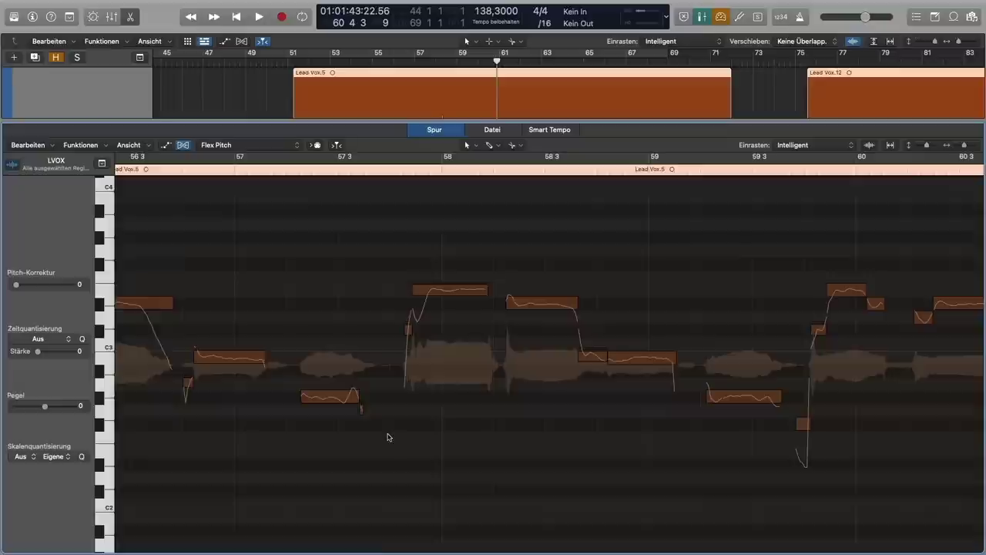
pyautogui.hscroll(4, 388, 438)
pyautogui.hscroll(2, 389, 437)
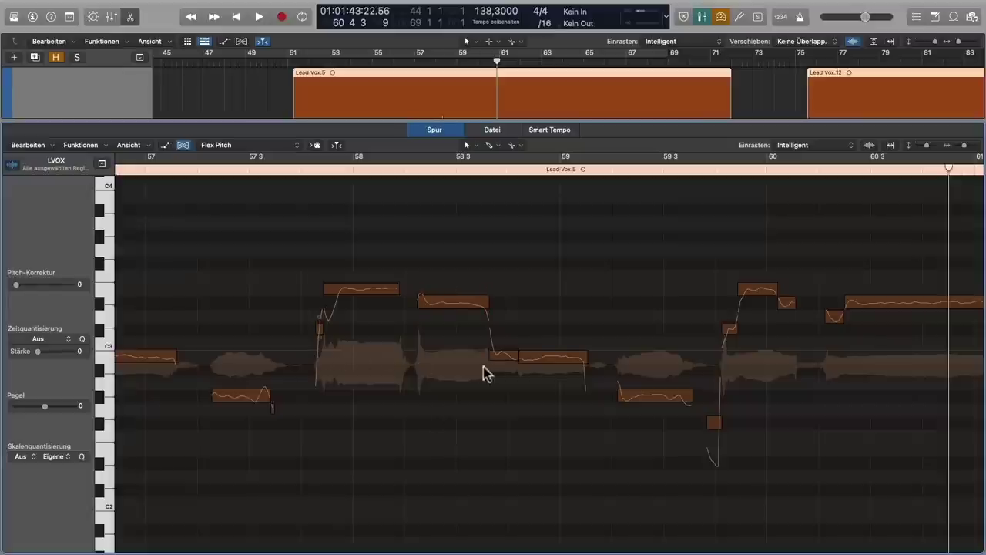
# Step: Play the phrase from just before bar 58 into bar 59, and check the pitch drift of the note around bar 58 beat 3
pyautogui.click(300, 175)
pyautogui.press('space')
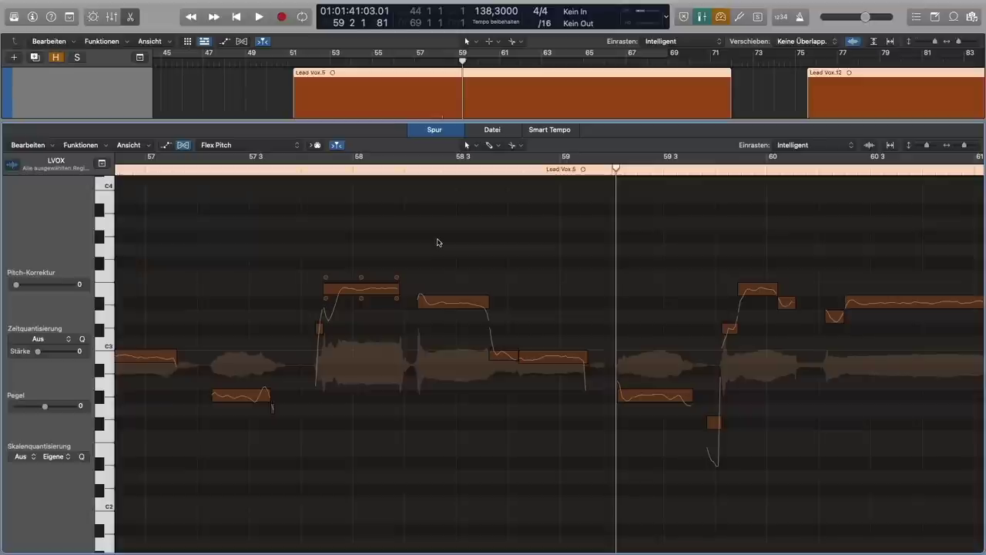
pyautogui.press('Right')
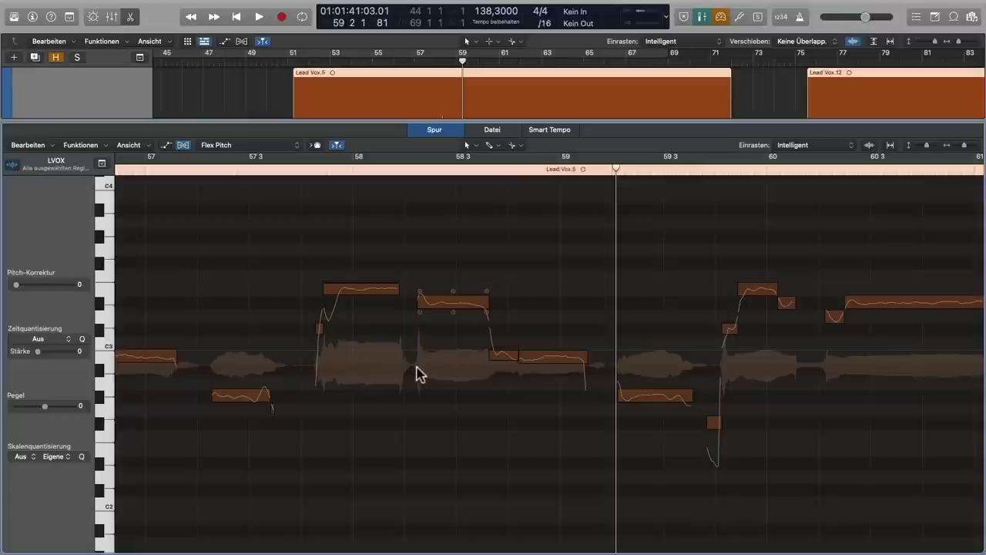
pyautogui.click(492, 358)
pyautogui.moveTo(481, 274)
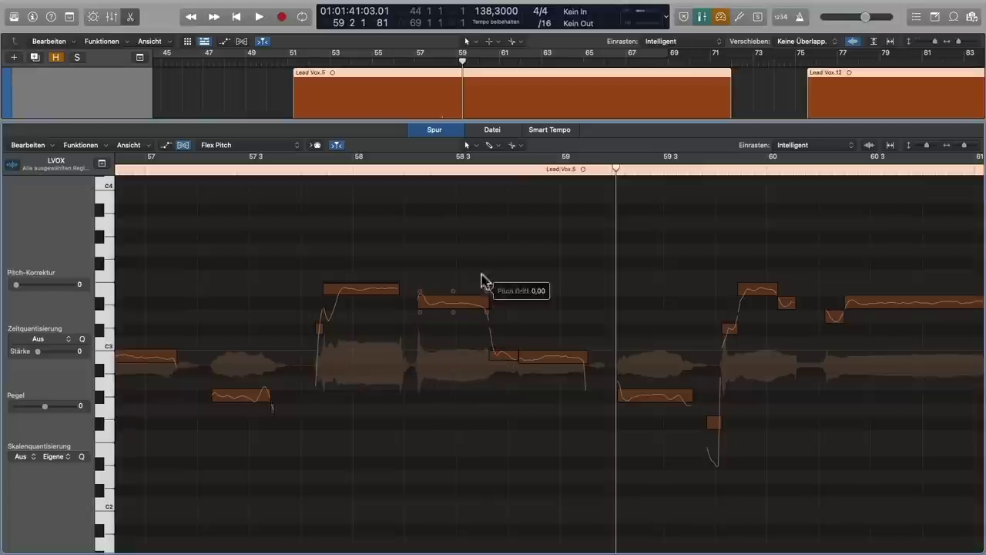
# Step: Split the note around bar 58 beat 3 in two near its middle, undo the split, and deselect the note
pyautogui.click(450, 301)
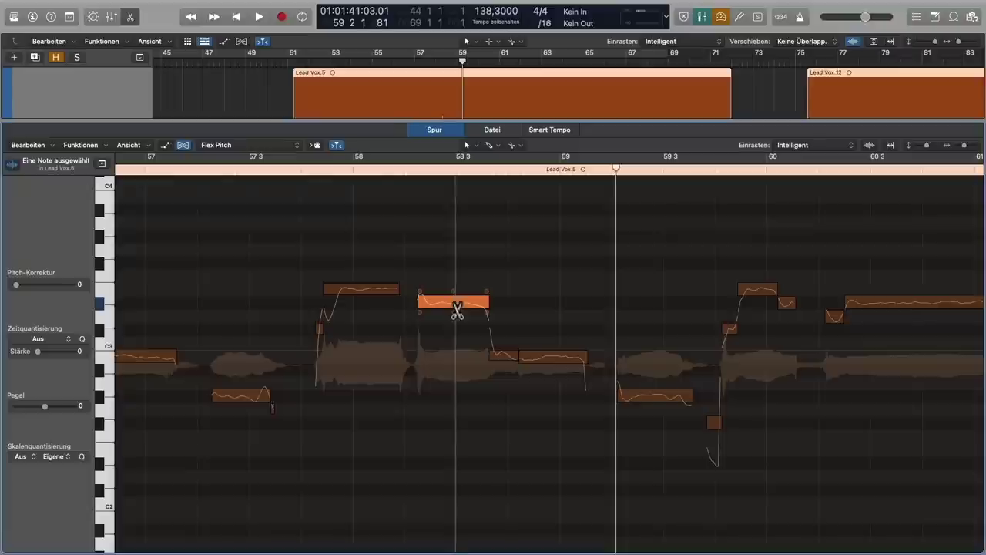
pyautogui.click(460, 302)
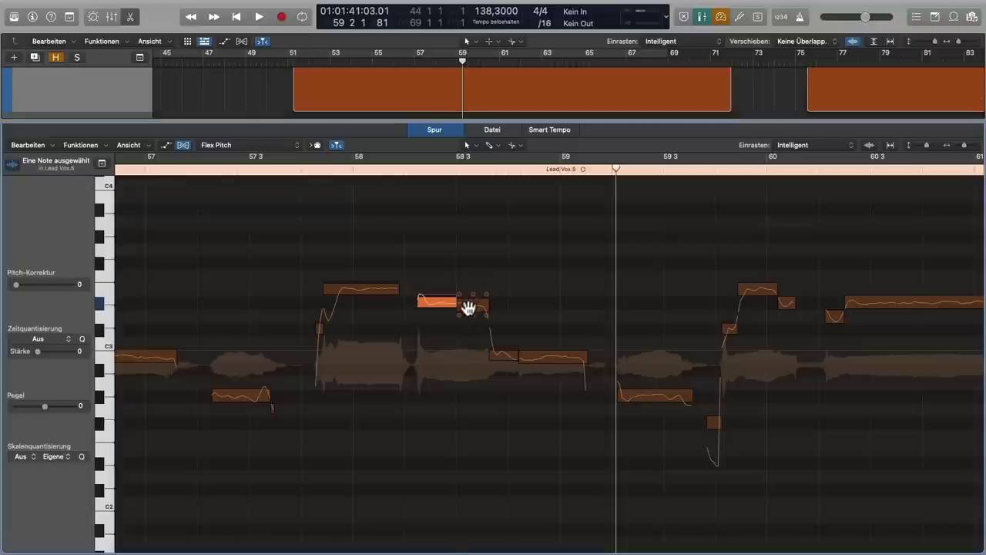
pyautogui.click(470, 306)
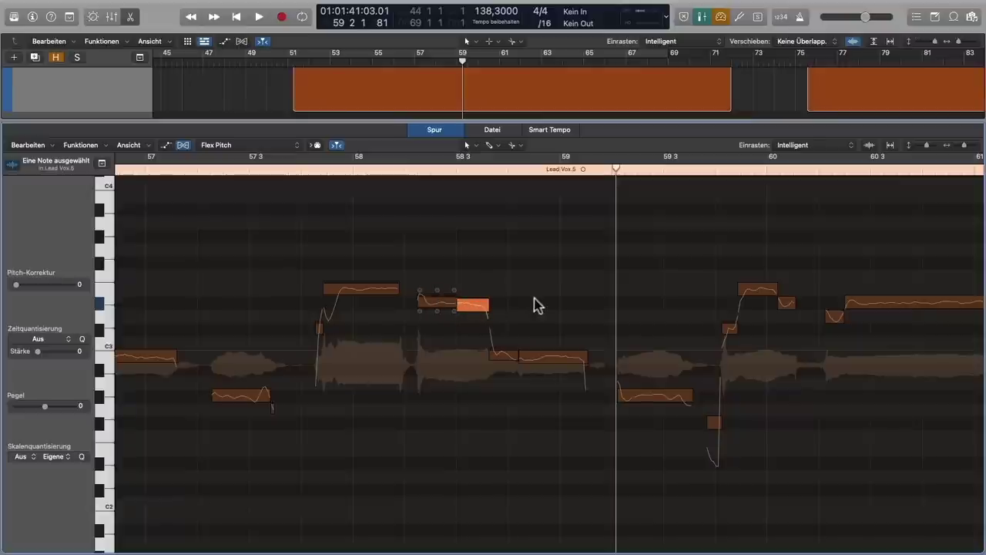
pyautogui.hscroll(5, 522, 313)
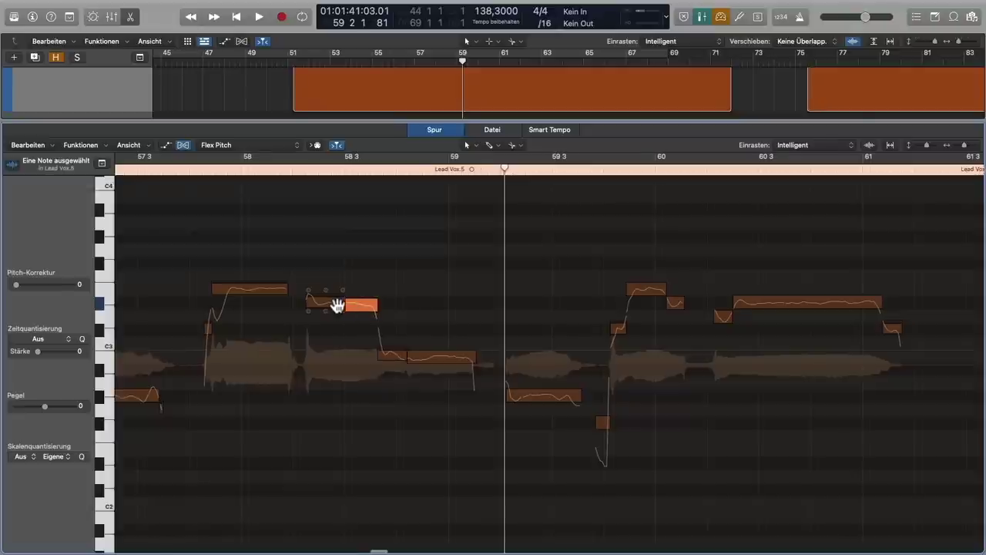
pyautogui.hscroll(-3, 339, 307)
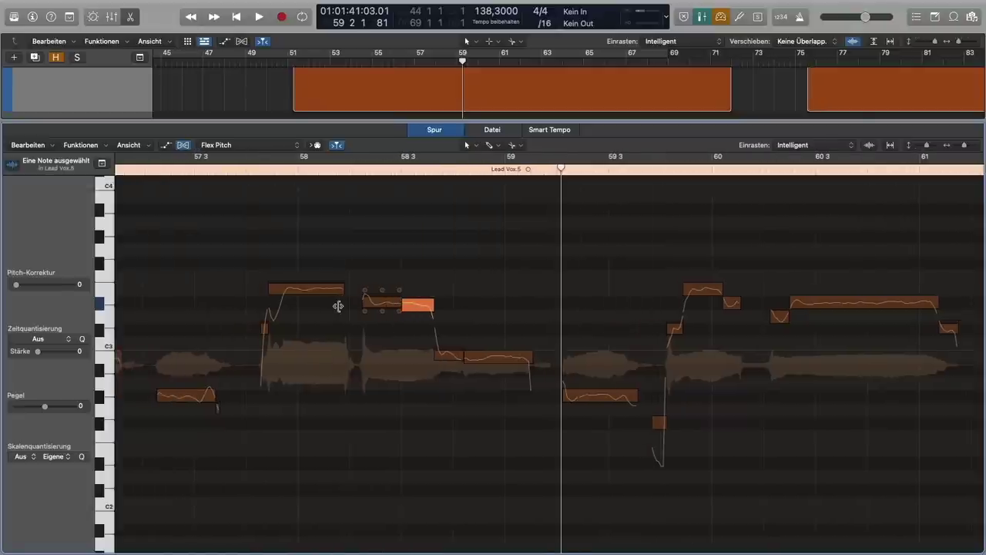
pyautogui.hscroll(-3, 343, 312)
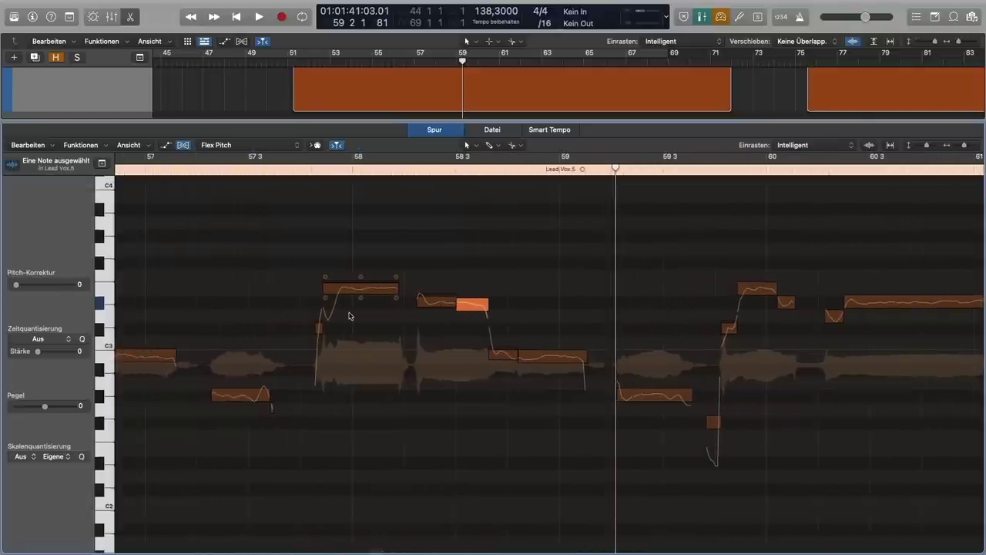
pyautogui.press('super+z')
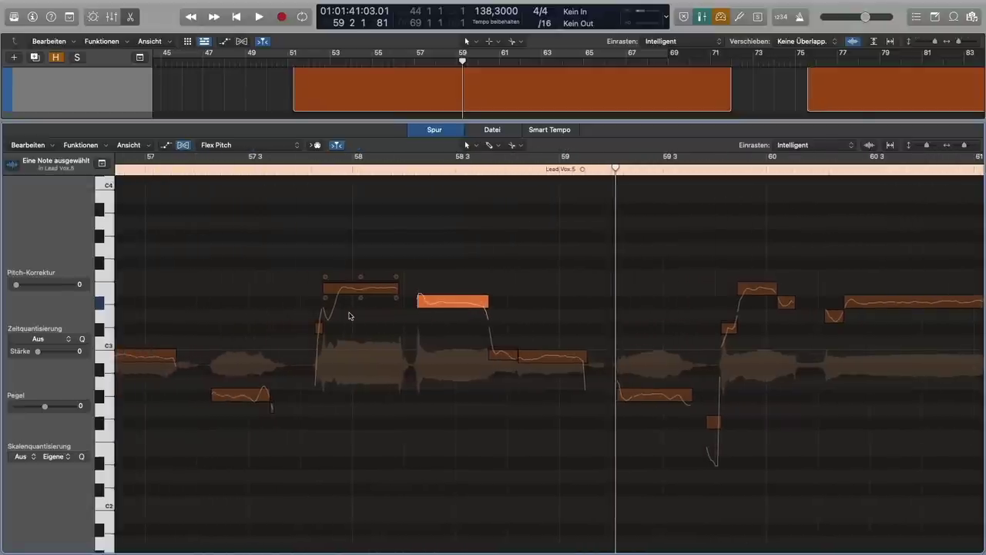
pyautogui.click(389, 333)
# Step: Examine the detected notes and pitch curves of Lead Vox.5 from bar 59 through bar 64, including the short transition notes
pyautogui.hscroll(1, 389, 333)
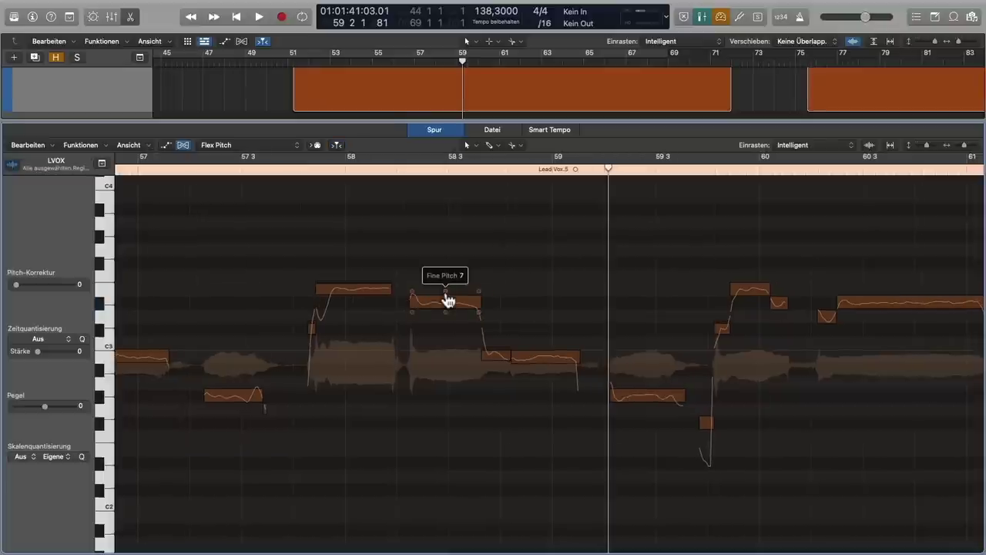
pyautogui.hscroll(5, 599, 313)
pyautogui.hscroll(8, 598, 313)
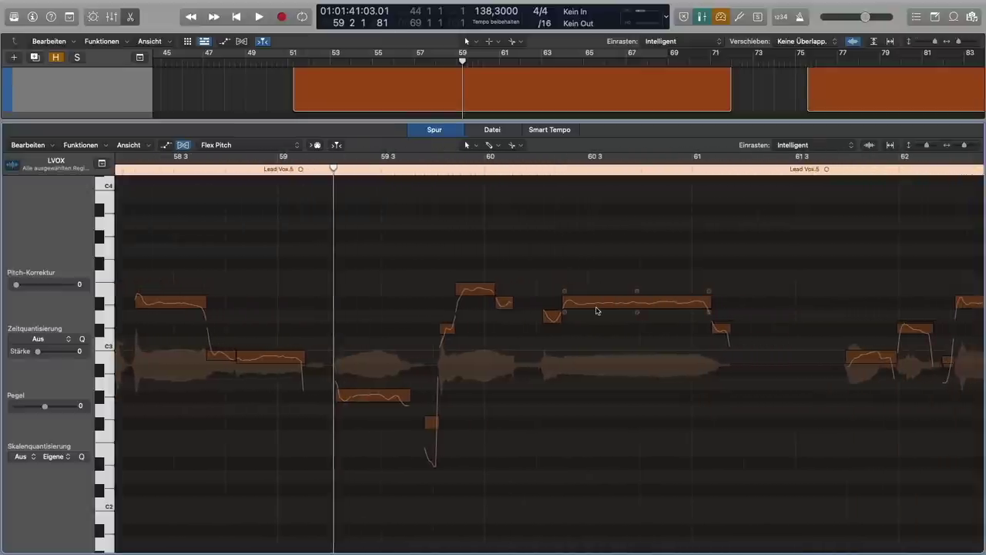
pyautogui.hscroll(2, 597, 311)
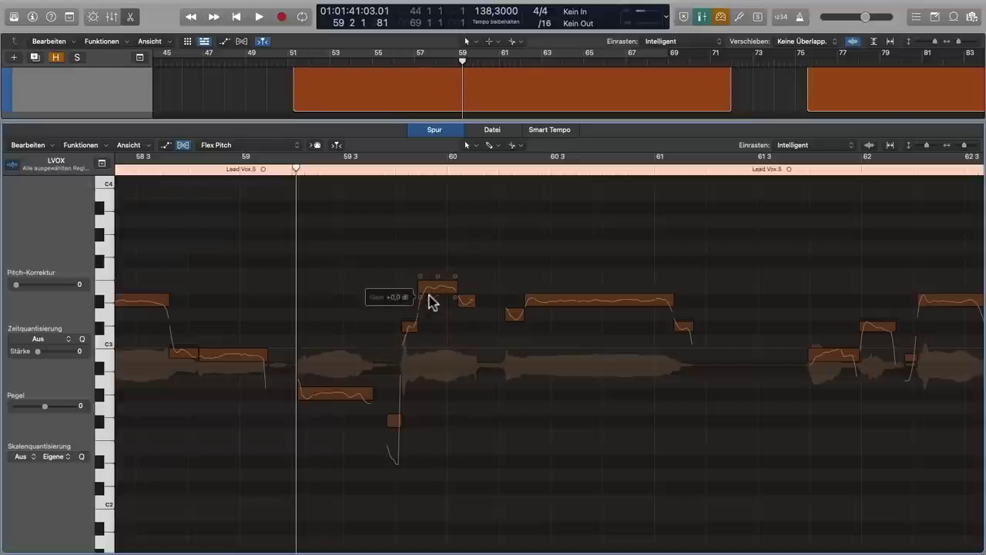
pyautogui.hscroll(3, 632, 380)
pyautogui.hscroll(5, 629, 377)
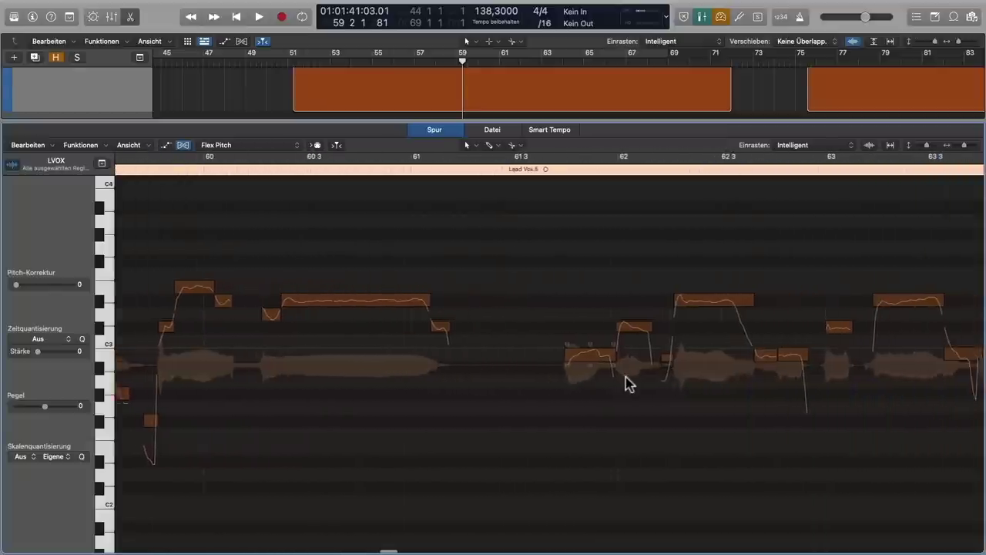
pyautogui.hscroll(2, 628, 383)
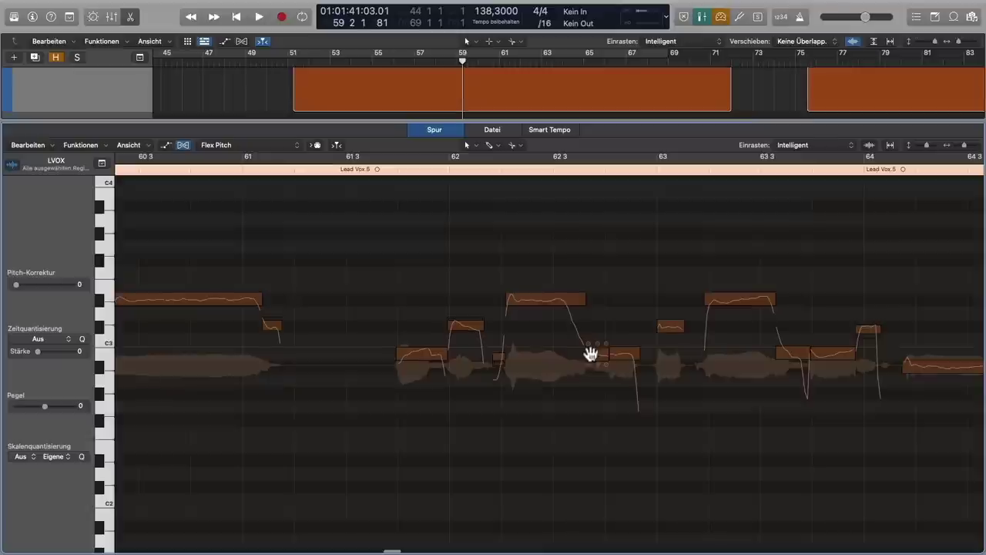
pyautogui.hscroll(4, 606, 356)
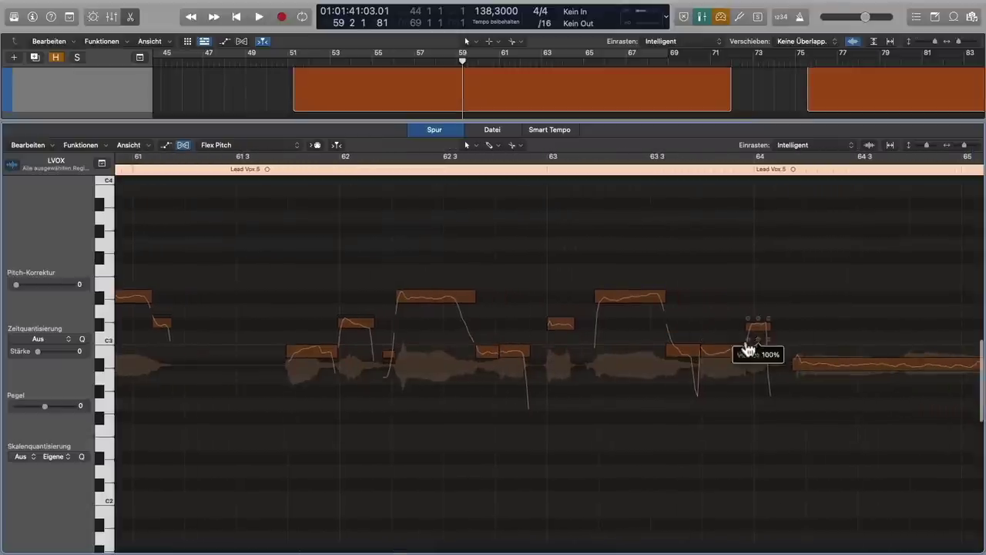
pyautogui.hscroll(-3, 504, 352)
pyautogui.hscroll(-2, 505, 353)
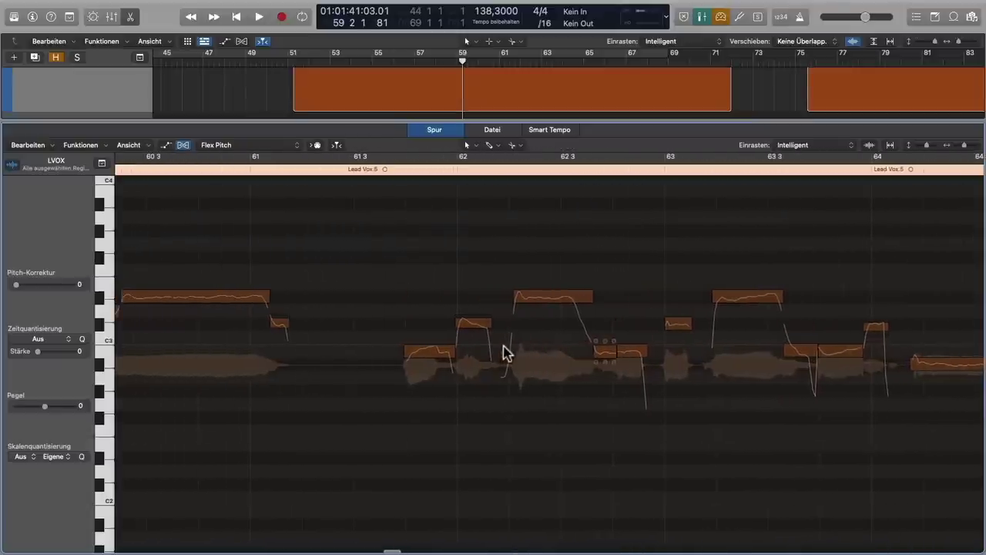
pyautogui.moveTo(505, 351); pyautogui.dragTo(524, 344)
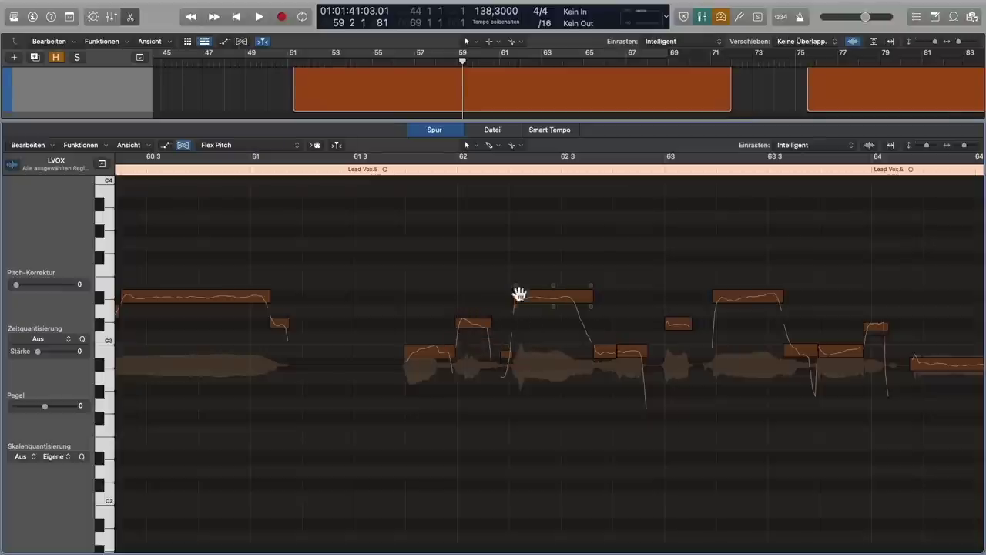
pyautogui.moveTo(518, 296)
# Step: Reduce the vibrato of the long sustained note leading into bar 61 to about -15%
pyautogui.hscroll(-5, 357, 326)
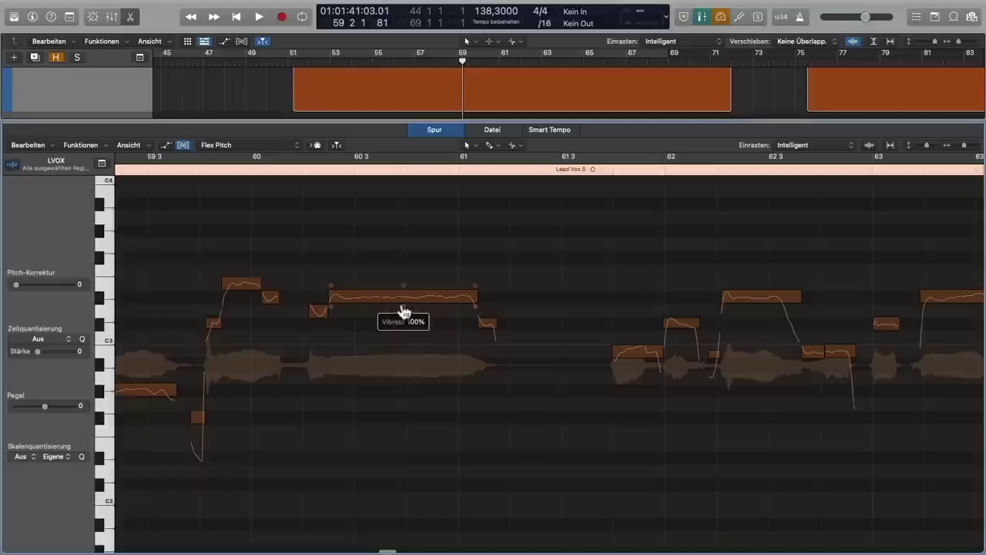
pyautogui.hscroll(-2, 407, 313)
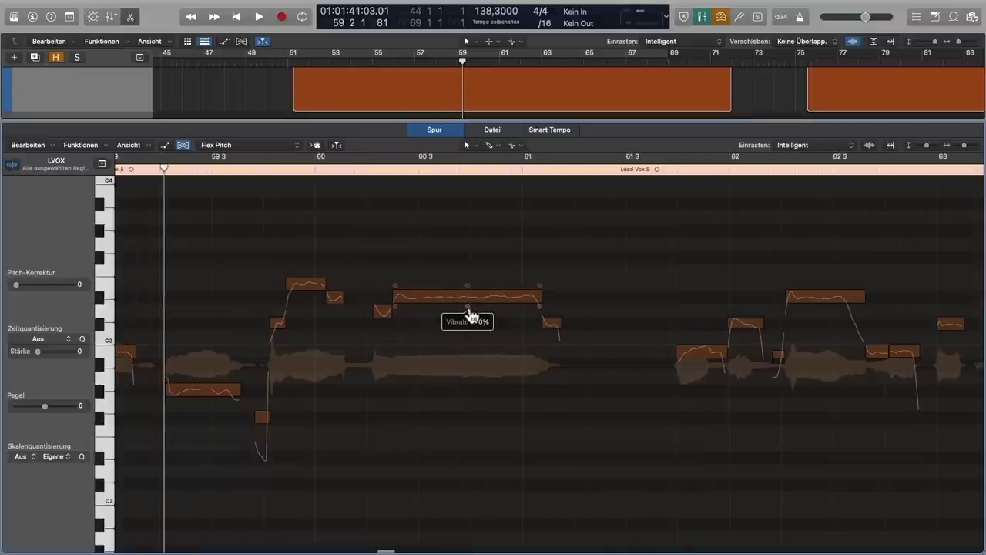
pyautogui.click(468, 310)
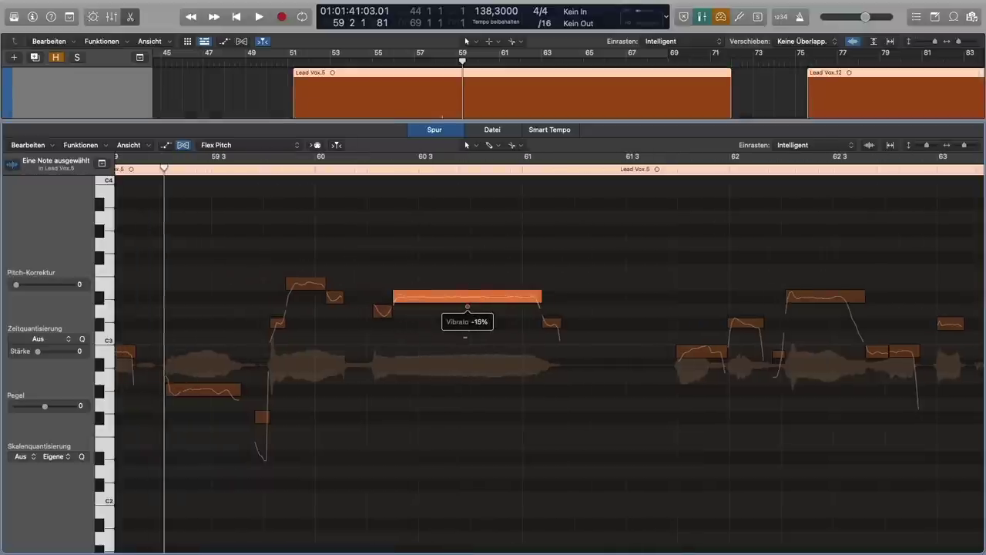
pyautogui.moveTo(464, 338); pyautogui.dragTo(465, 340)
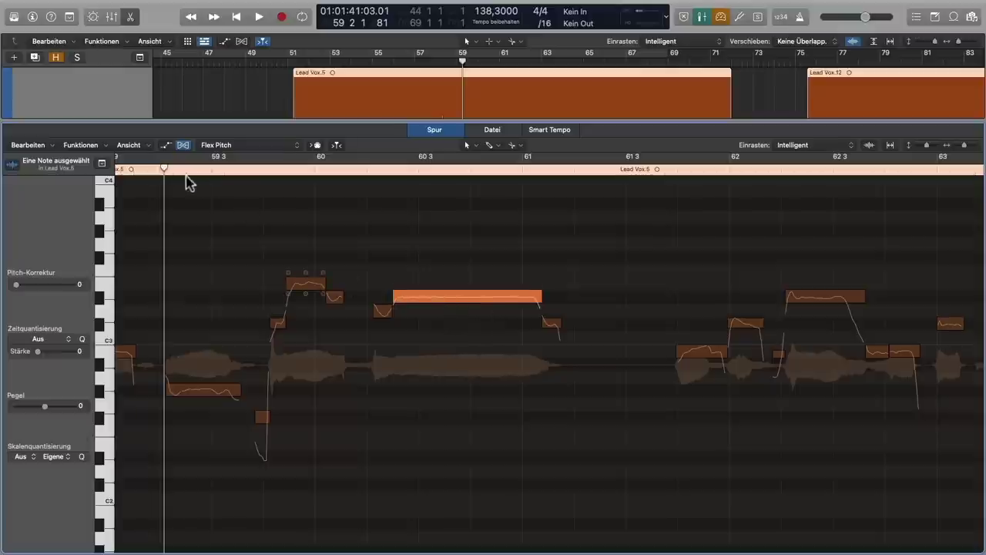
# Step: Play the phrase from bar 59 to just past bar 61 to hear the sustained note, and stop
pyautogui.press('space')
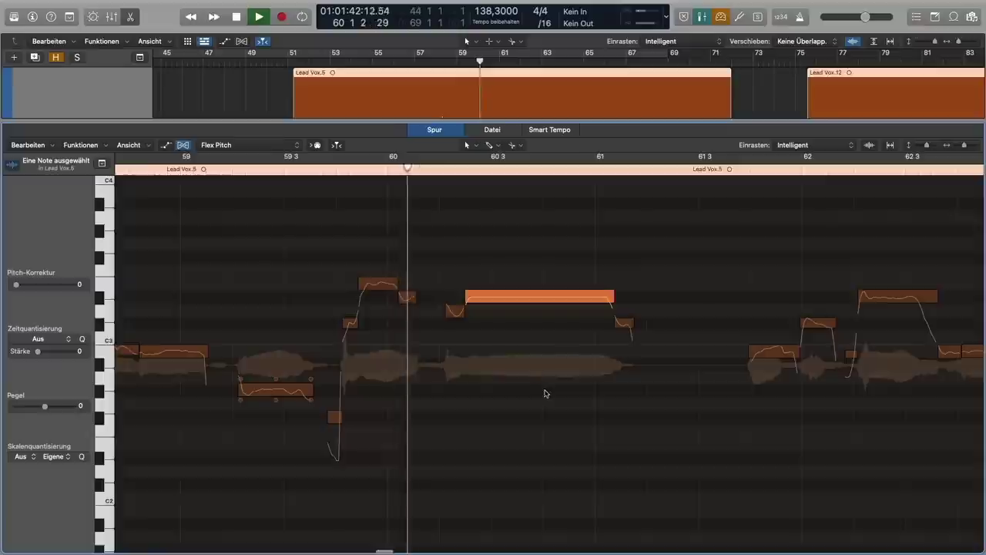
pyautogui.press('space')
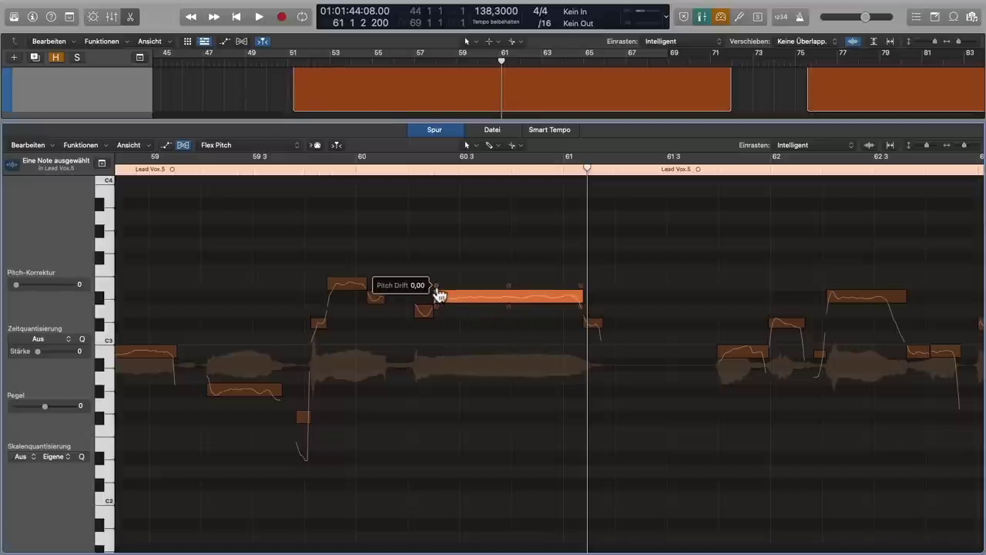
pyautogui.hscroll(3, 613, 342)
pyautogui.hscroll(2, 605, 345)
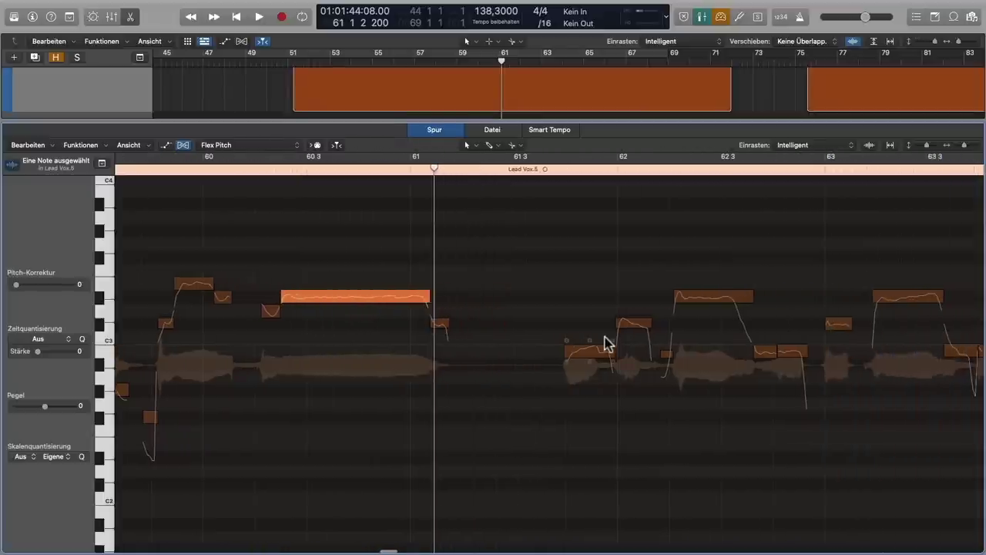
# Step: Flatten the vibrato of the high note before bar 62 beat 3, and bend its pitch drift up at the start and down at the end
pyautogui.hscroll(1, 623, 316)
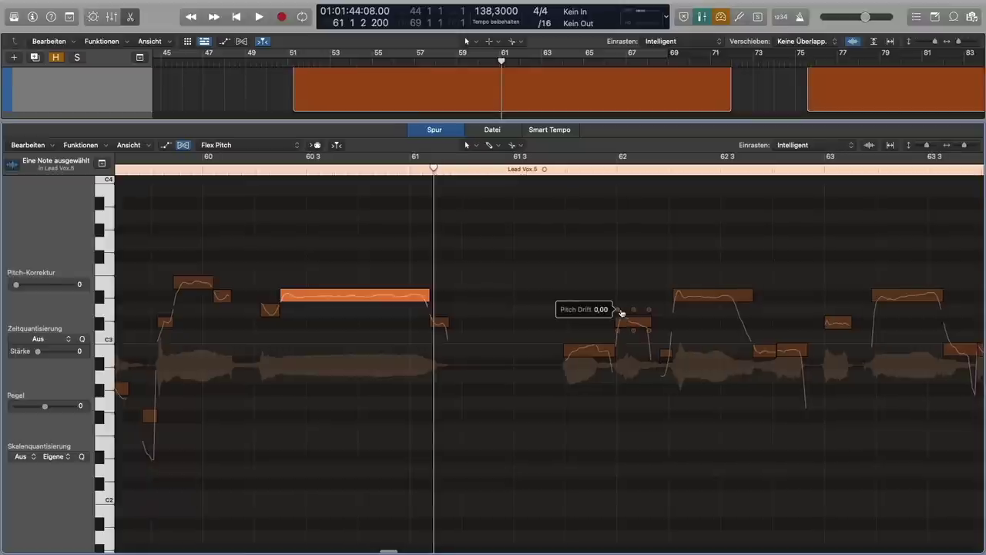
pyautogui.hscroll(3, 674, 302)
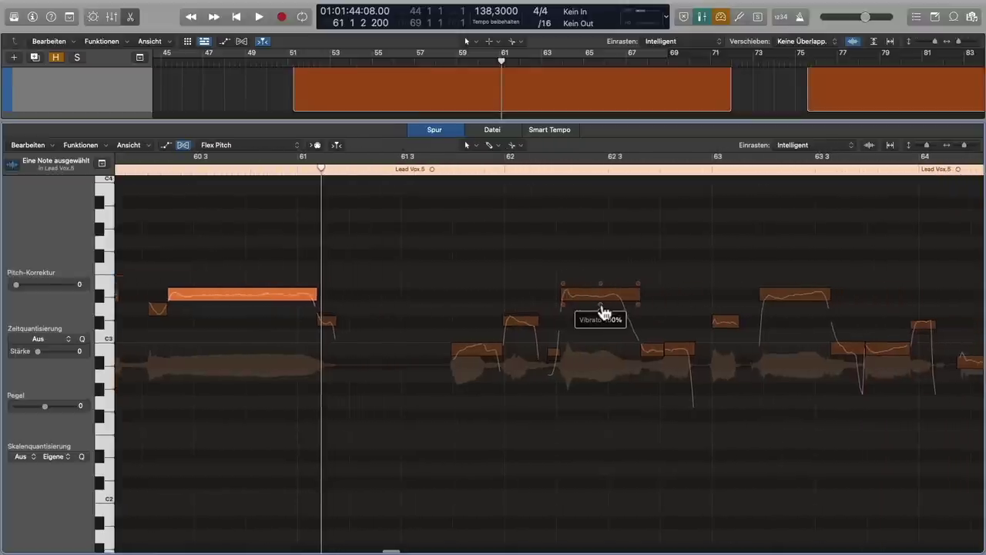
pyautogui.click(601, 304)
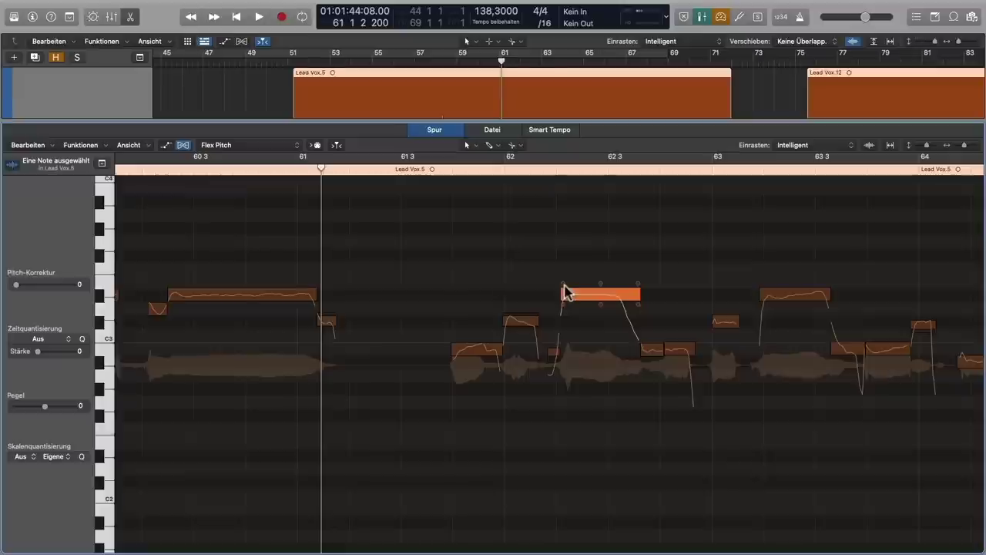
pyautogui.moveTo(563, 287); pyautogui.dragTo(563, 264)
pyautogui.moveTo(638, 304); pyautogui.dragTo(639, 300)
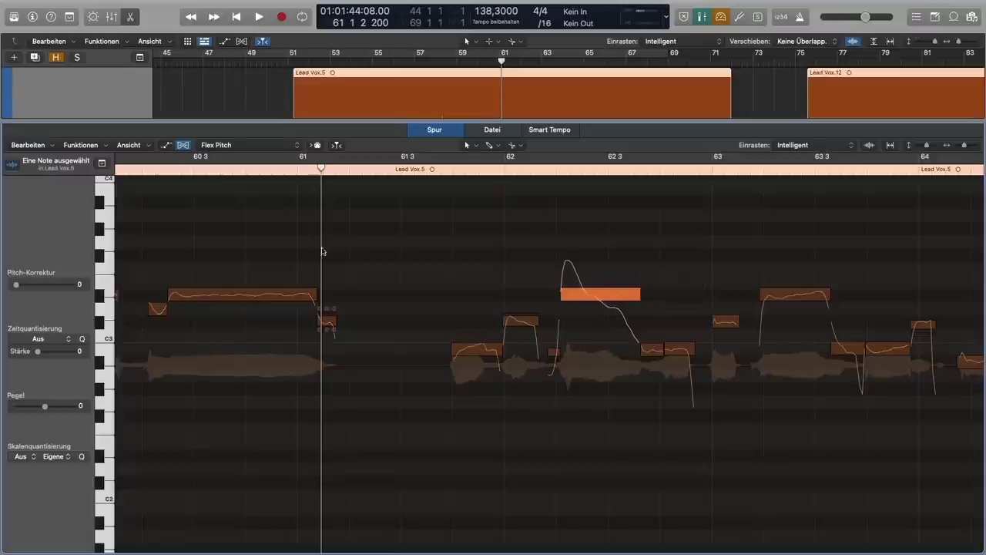
# Step: Play the phrase around bar 62 to hear the bent note, stop before bar 63, and restore the note's original pitch curve
pyautogui.hscroll(-3, 190, 221)
pyautogui.click(174, 169)
pyautogui.press('space')
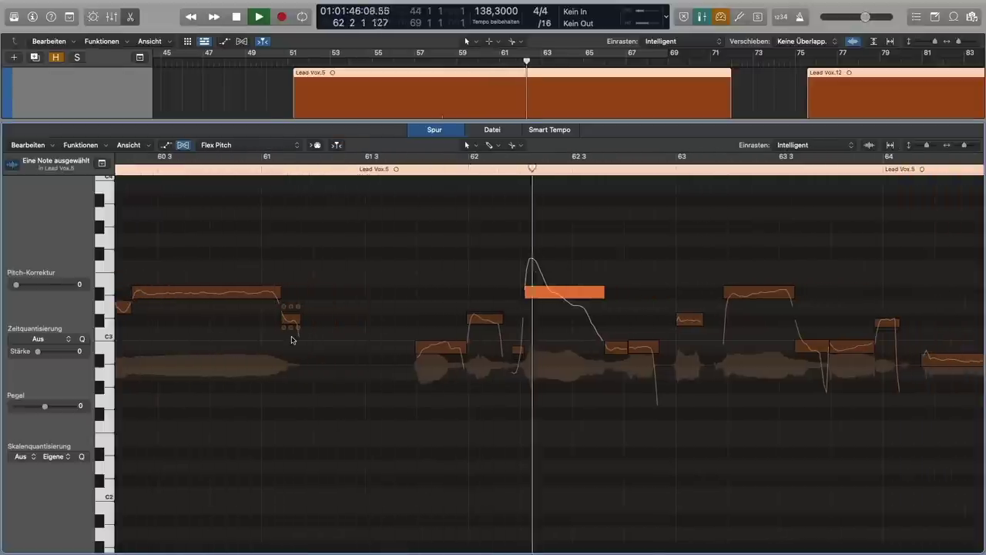
pyautogui.press('space')
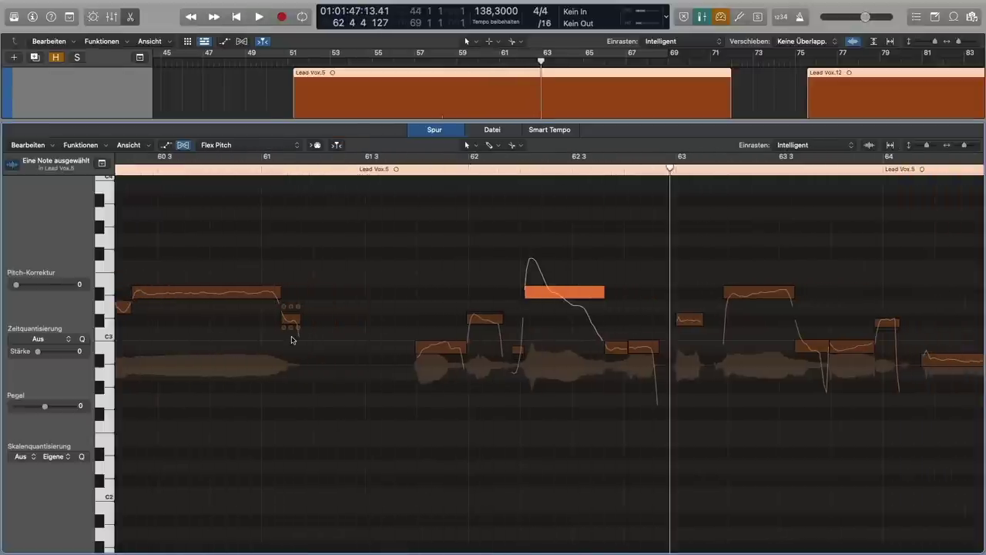
pyautogui.moveTo(566, 299); pyautogui.dragTo(565, 305)
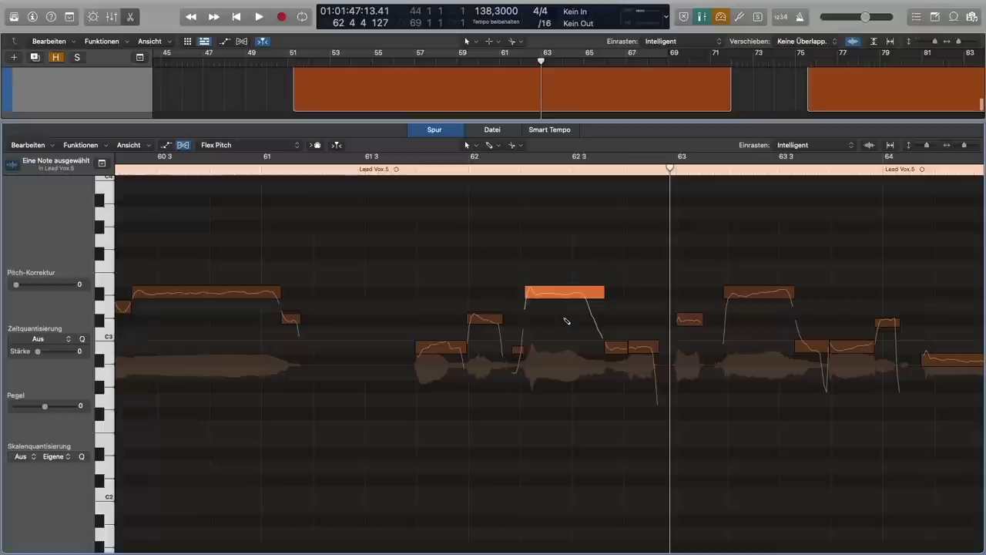
# Step: Flatten the vibrato of the high note around bar 63 beat 3, and bend its pitch drift down at the start and up at the end
pyautogui.hscroll(8, 561, 322)
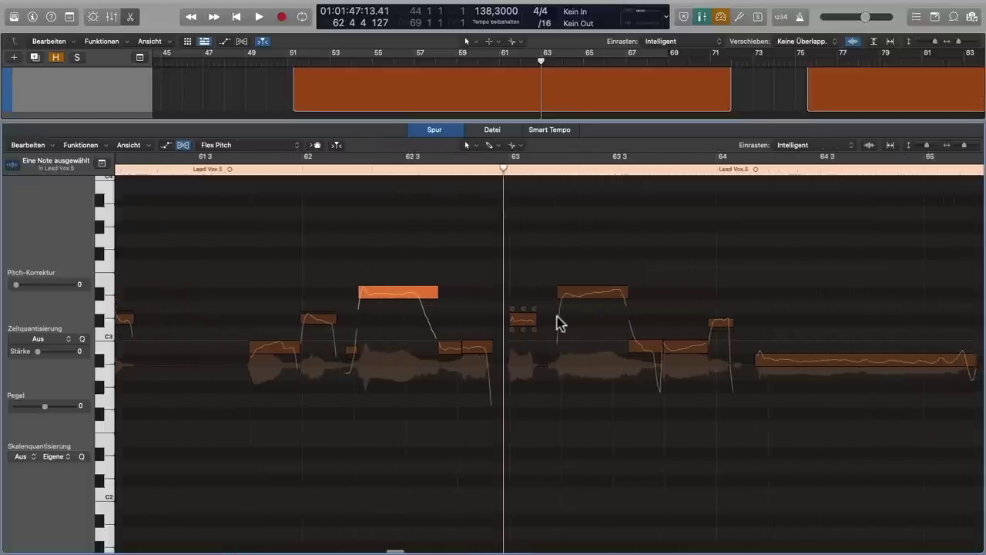
pyautogui.hscroll(3, 557, 319)
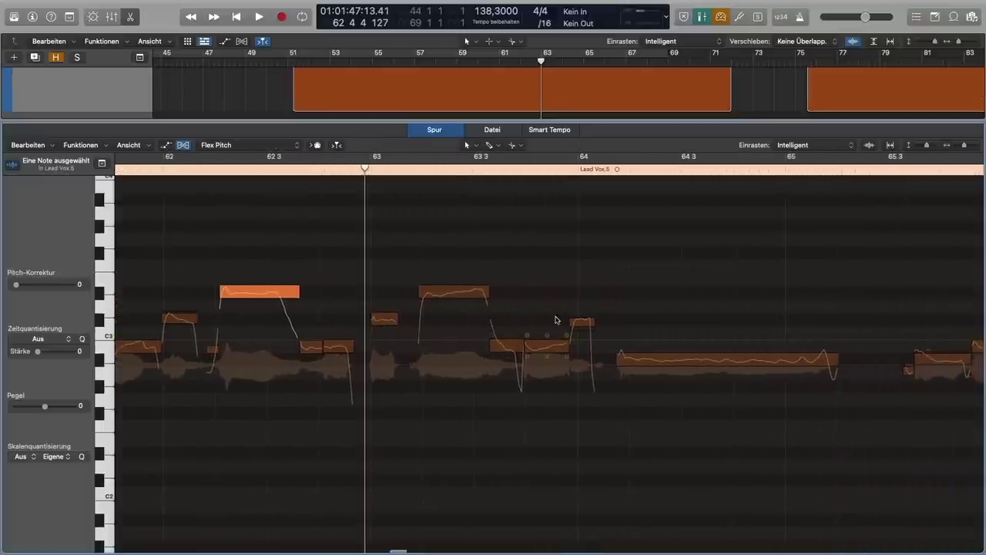
pyautogui.moveTo(424, 300); pyautogui.dragTo(423, 330)
pyautogui.moveTo(391, 279); pyautogui.dragTo(405, 346)
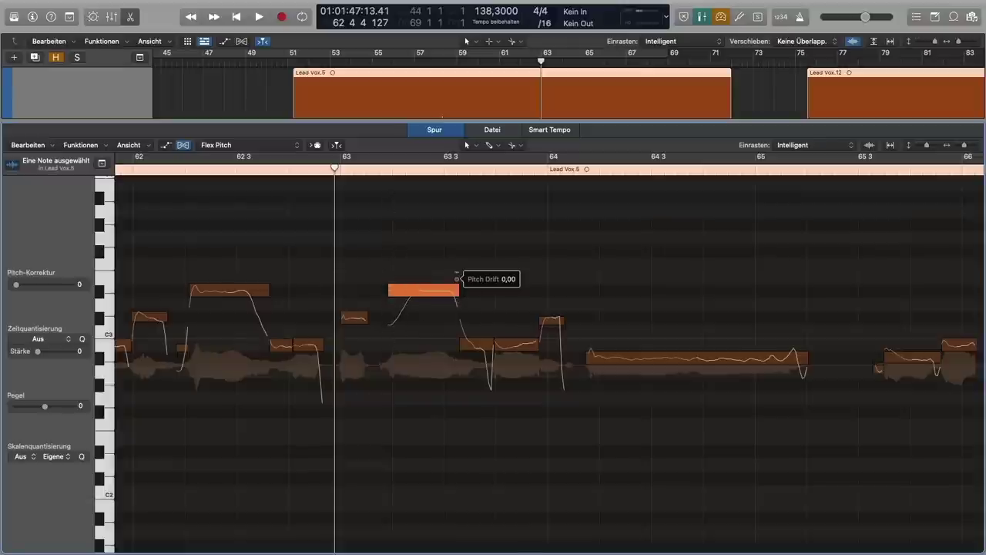
pyautogui.moveTo(457, 279); pyautogui.dragTo(458, 244)
# Step: Play from about bar 61 beat 3 to bar 63 beat 4, stop, then restore the edited note's original curve and deselect it
pyautogui.hscroll(-3, 367, 268)
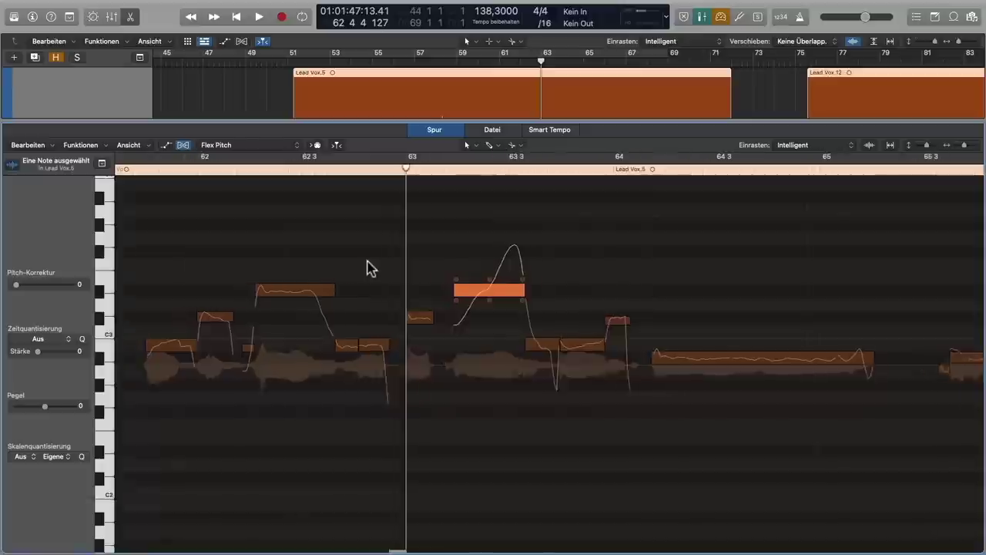
pyautogui.hscroll(-5, 367, 267)
pyautogui.click(253, 169)
pyautogui.press('space')
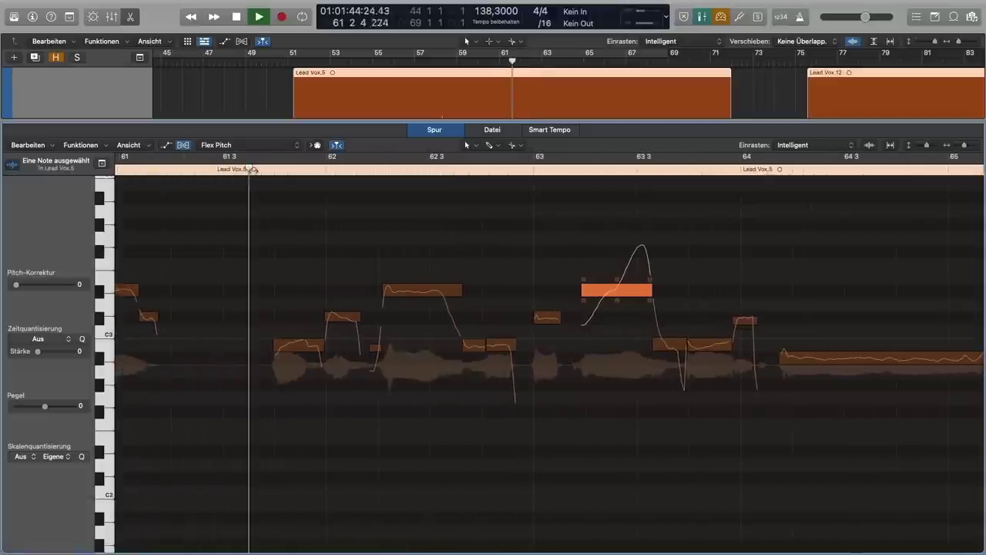
pyautogui.hscroll(3, 370, 346)
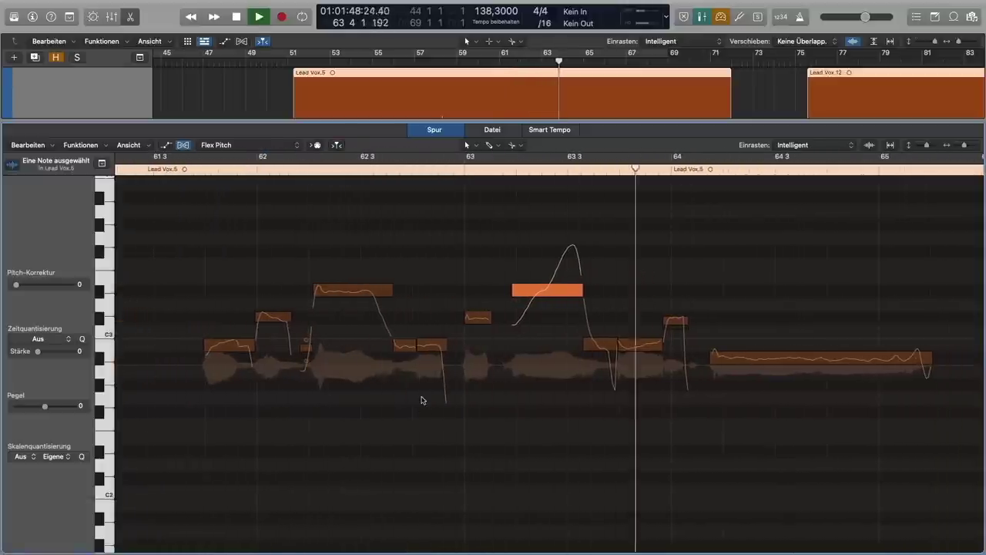
pyautogui.press('space')
pyautogui.hscroll(2, 528, 368)
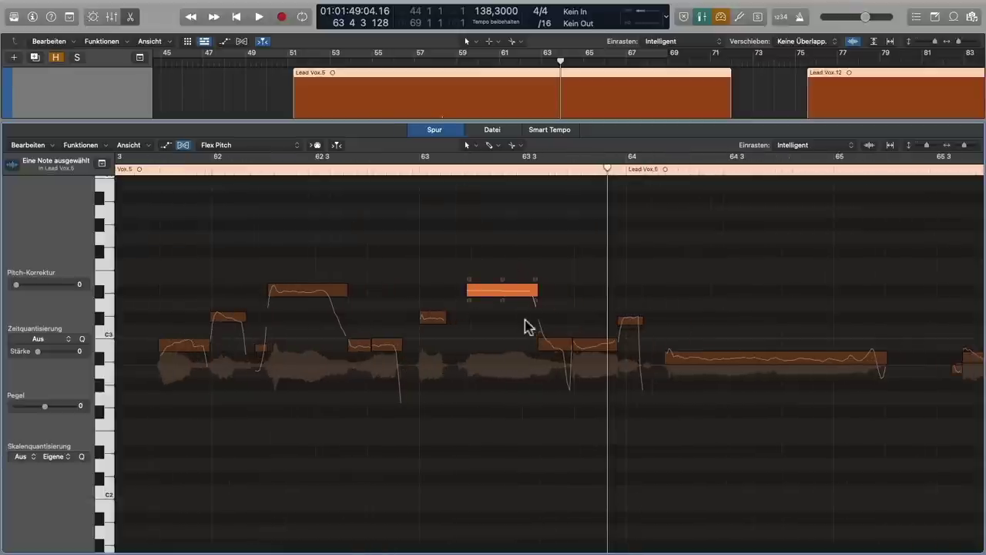
pyautogui.click(513, 324)
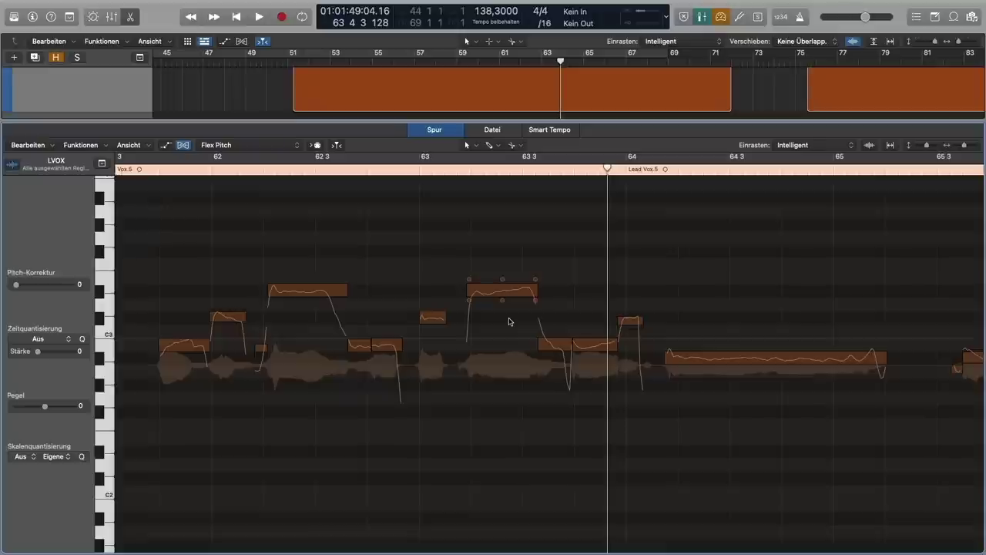
# Step: Select the ten notes between bar 61 beat 3 and bar 64 and bend their starting pitch drift strongly downward together
pyautogui.hscroll(-4, 508, 322)
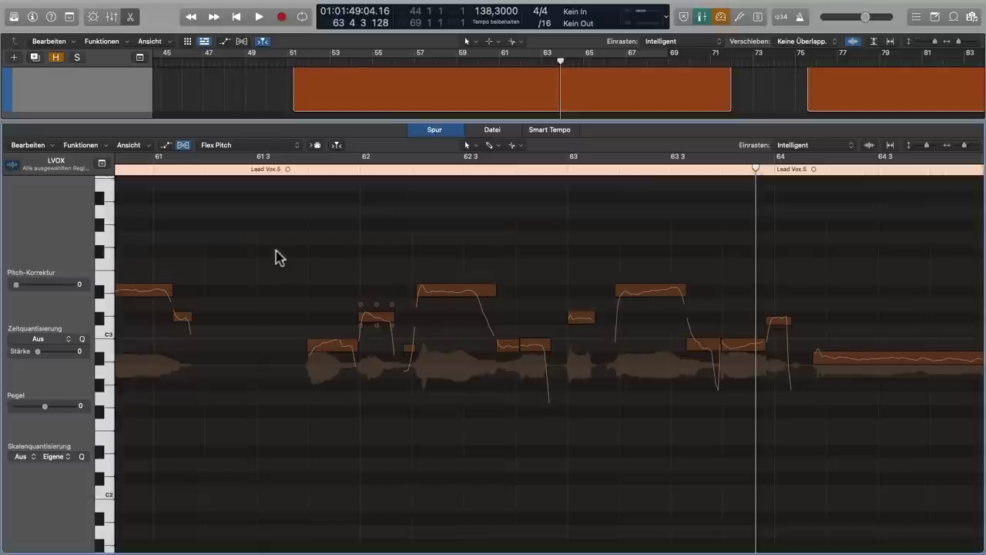
pyautogui.moveTo(276, 252); pyautogui.dragTo(738, 414)
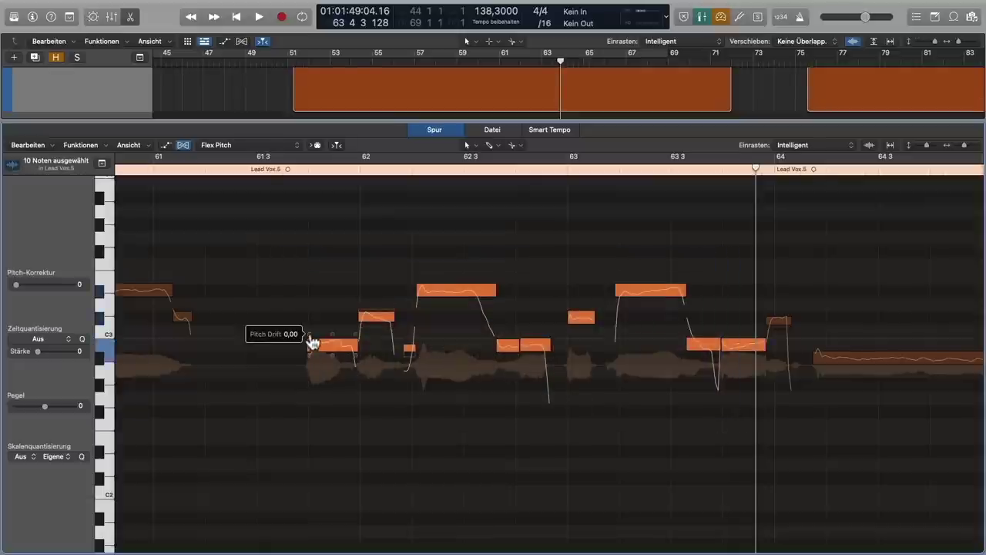
pyautogui.moveTo(311, 341); pyautogui.dragTo(309, 415)
# Step: Play from bar 61 beat 2 to just past bar 64, stop, undo the group pitch drift change, and deselect the notes
pyautogui.click(218, 169)
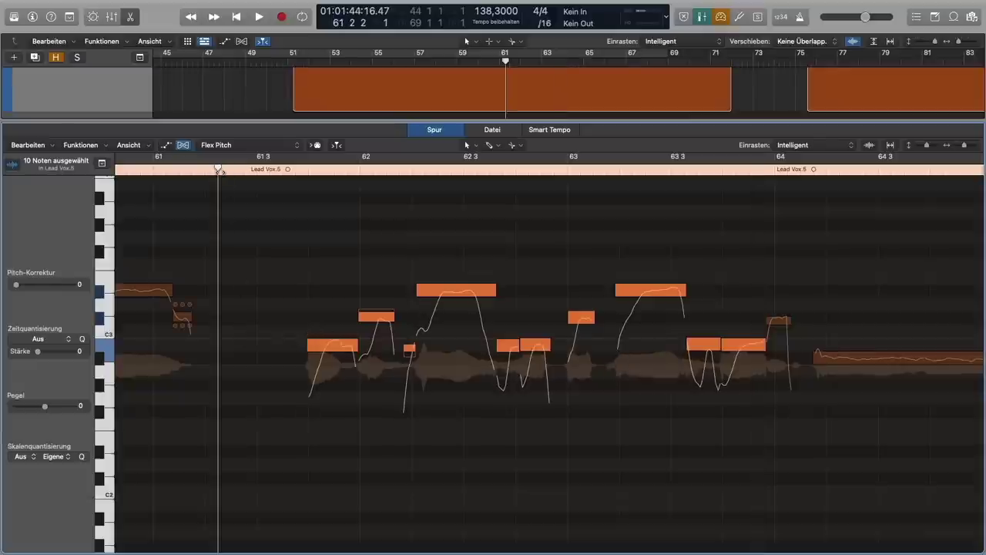
pyautogui.press('space')
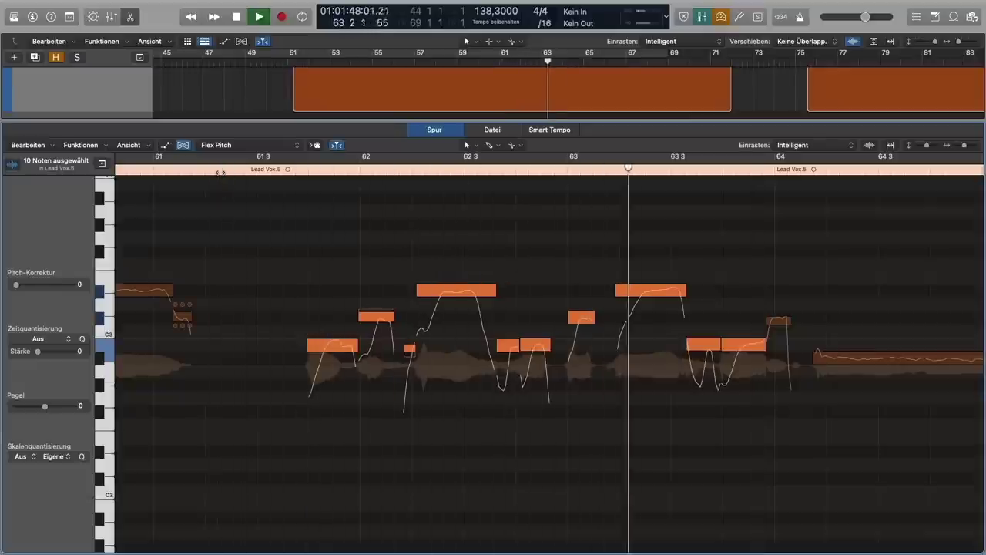
pyautogui.press('space')
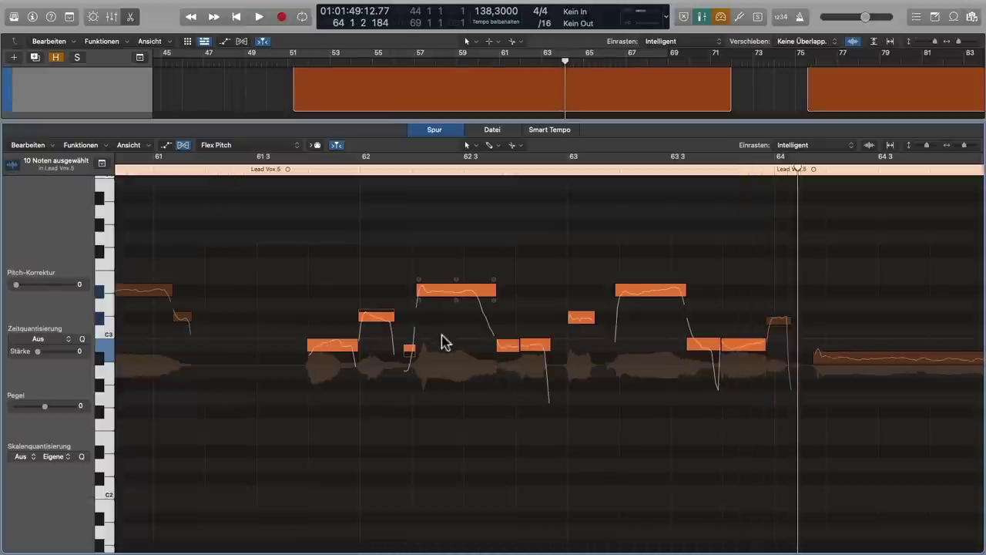
pyautogui.click(439, 408)
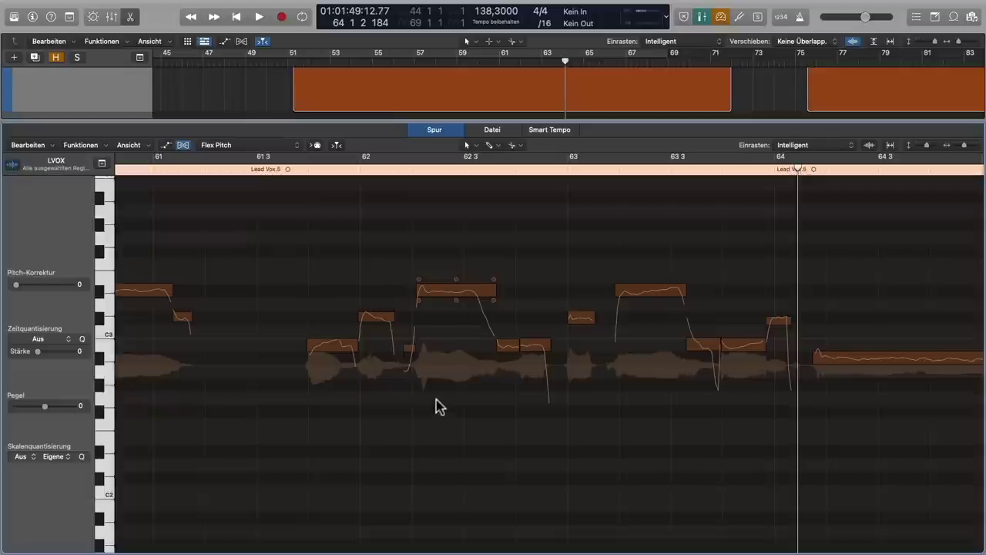
# Step: Play the later phrase of Lead Vox.5 from just before bar 67 to bar 69 beat 3, and stop
pyautogui.hscroll(10, 436, 403)
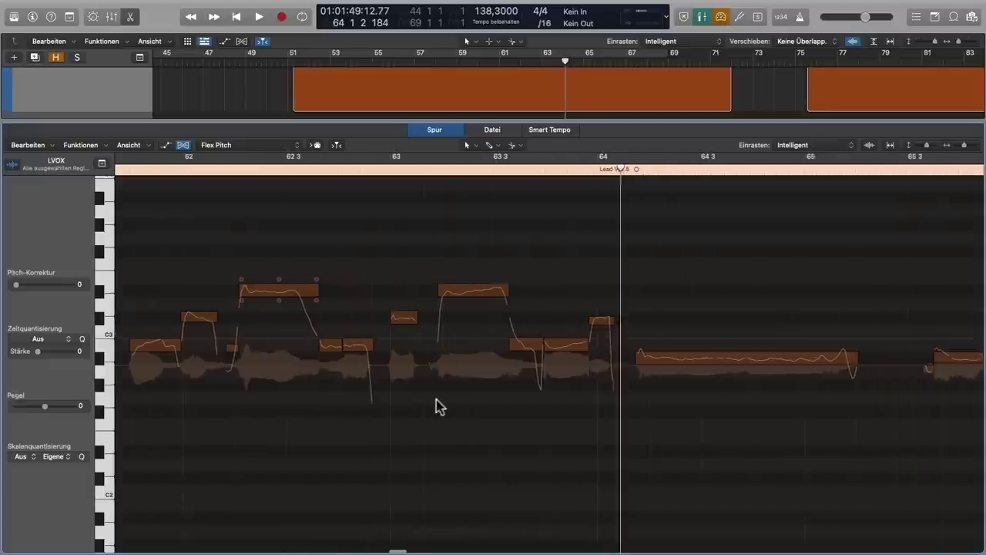
pyautogui.hscroll(6, 437, 403)
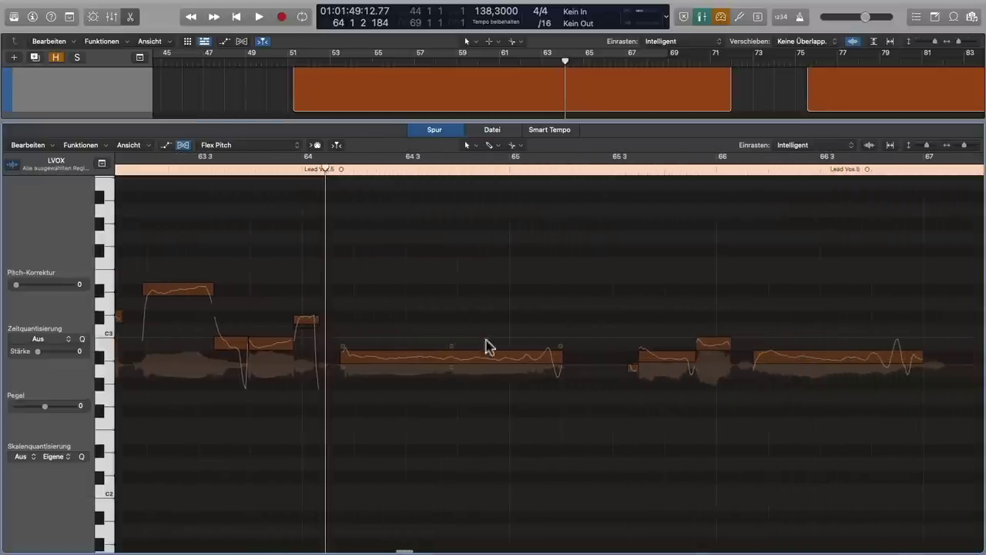
pyautogui.hscroll(6, 529, 378)
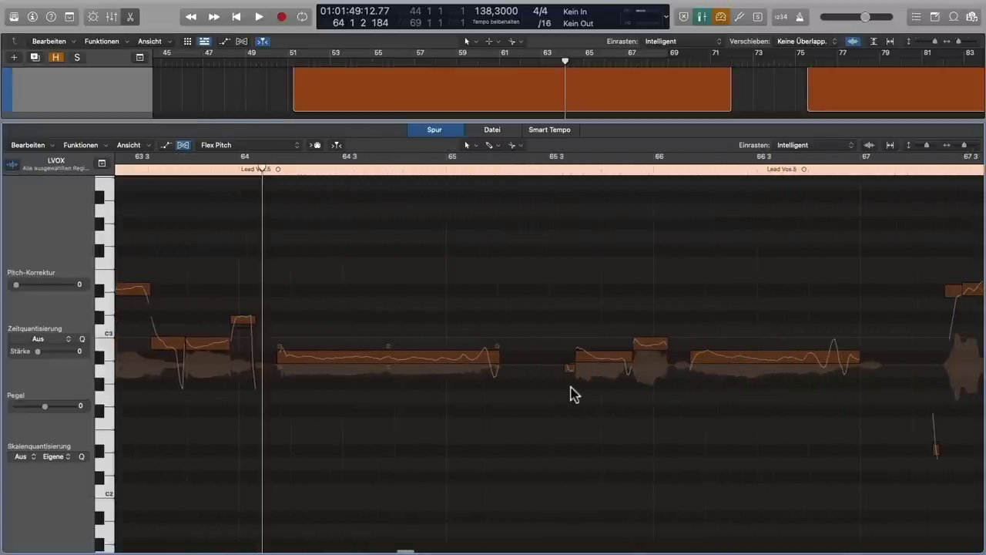
pyautogui.hscroll(9, 570, 395)
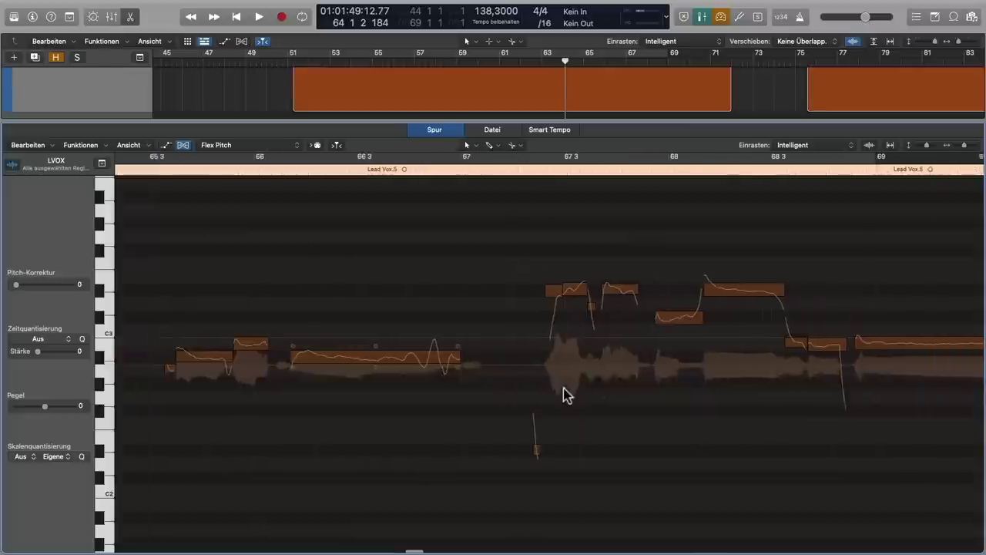
pyautogui.hscroll(-1, 566, 393)
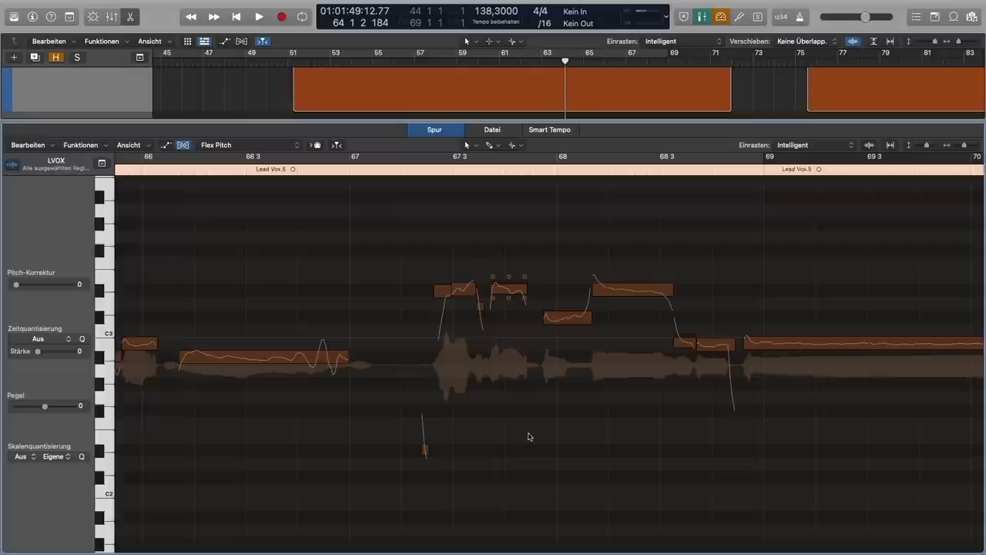
pyautogui.click(323, 169)
pyautogui.press('space')
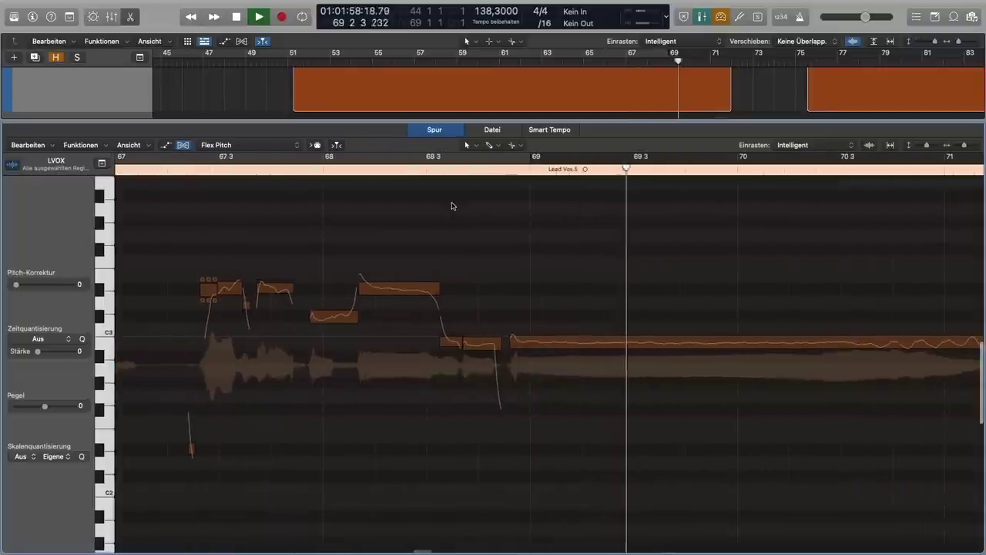
pyautogui.press('space')
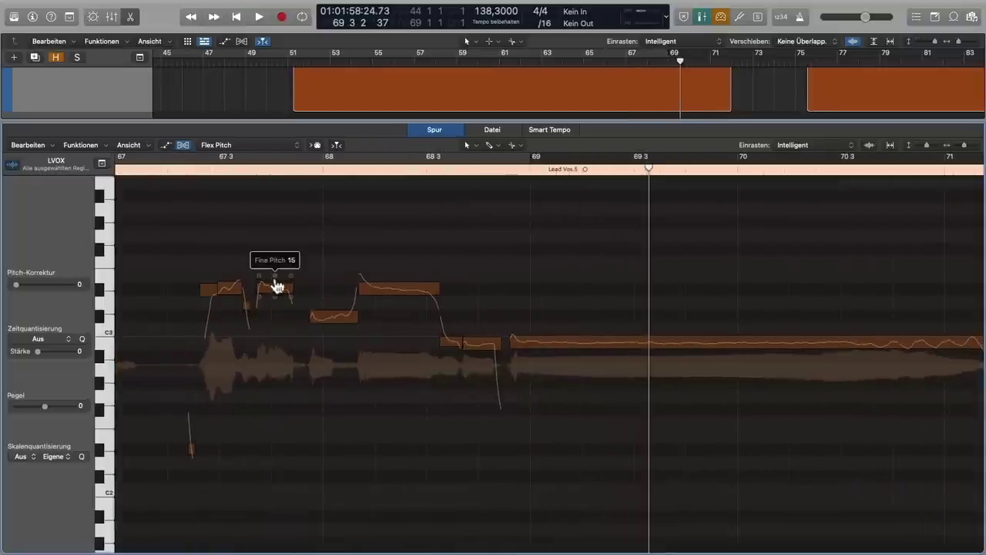
# Step: Adjust the fine pitch of the short high note just after bar 67 beat 3 so it sits centred on its key
pyautogui.click(276, 282)
pyautogui.moveTo(274, 271); pyautogui.dragTo(270, 307)
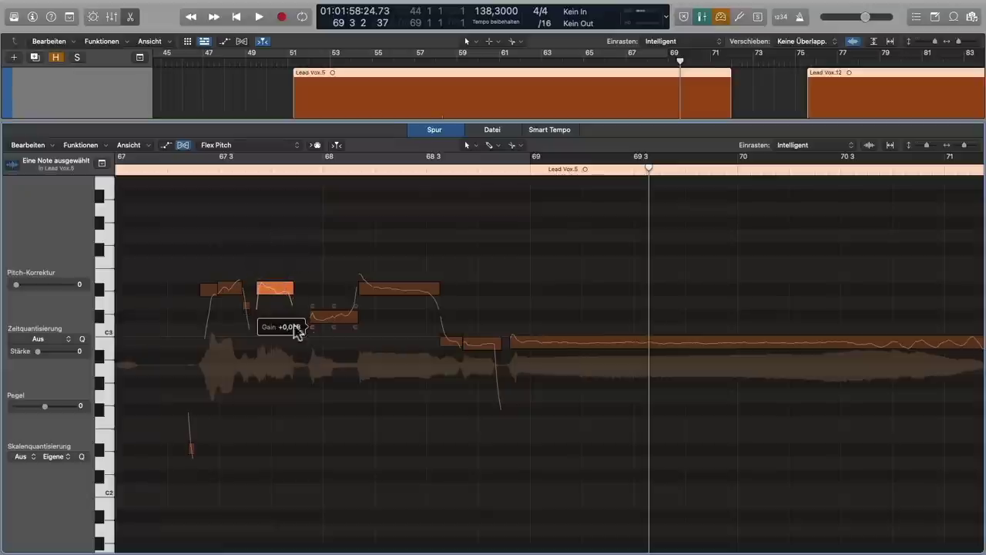
# Step: Play the earlier phrase leading through bar 63 into the long note after bar 64, and stop at bar 64 beat 3
pyautogui.hscroll(-10, 296, 326)
pyautogui.hscroll(-6, 295, 326)
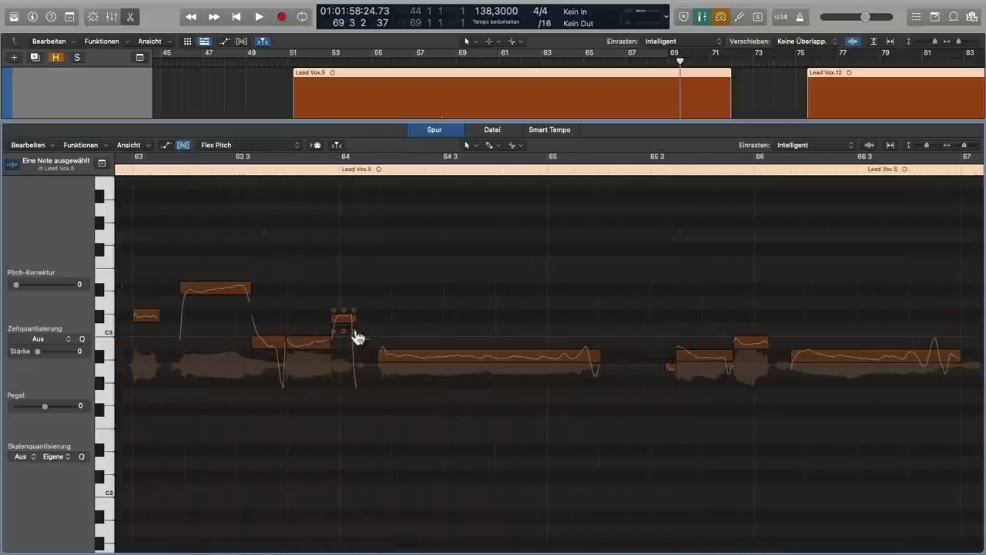
pyautogui.click(158, 171)
pyautogui.press('space')
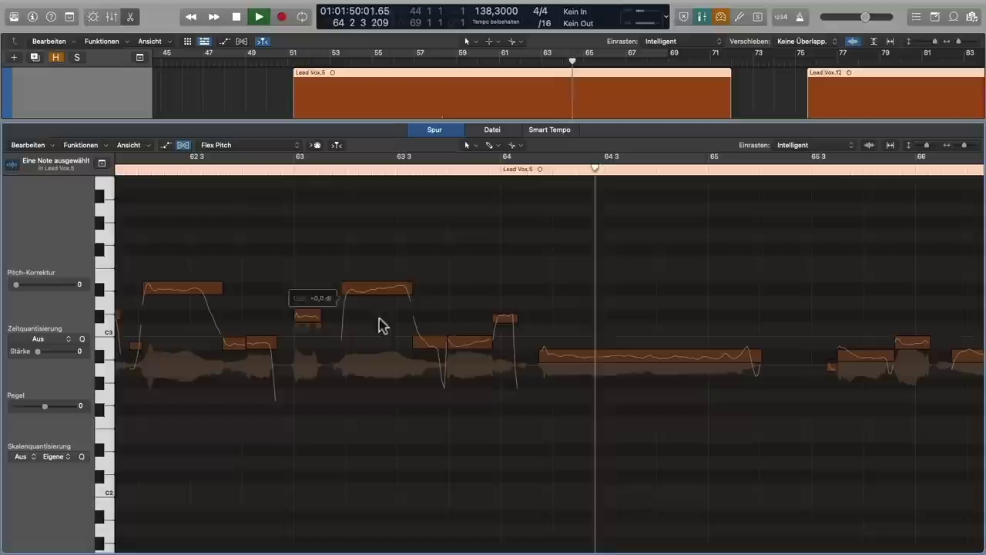
pyautogui.press('space')
# Step: Raise the fine pitch of the short note at bar 64 so it sits centred on its key
pyautogui.moveTo(509, 322)
pyautogui.mouseDown()
pyautogui.moveTo(506, 337)
pyautogui.moveTo(503, 328)
pyautogui.mouseUp()
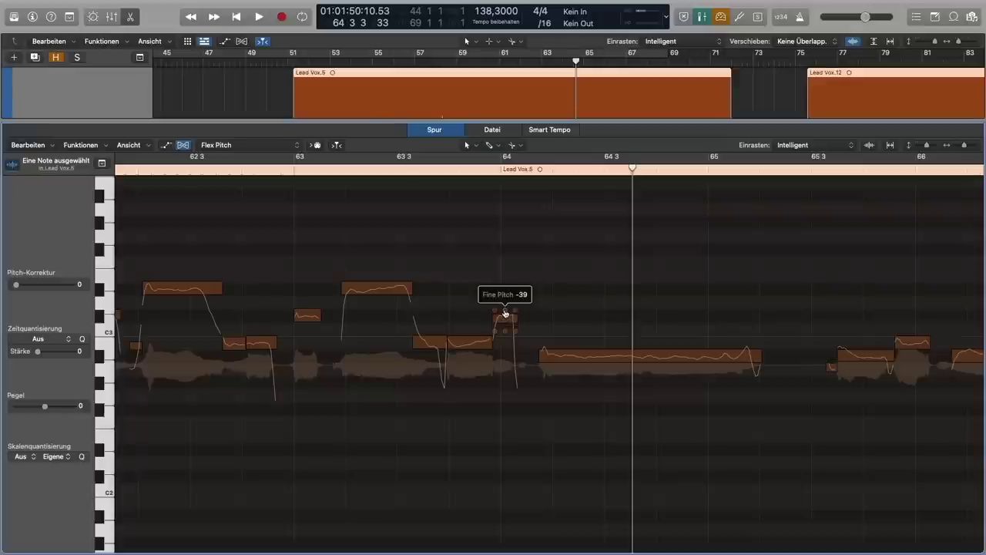
pyautogui.moveTo(506, 312); pyautogui.dragTo(503, 247)
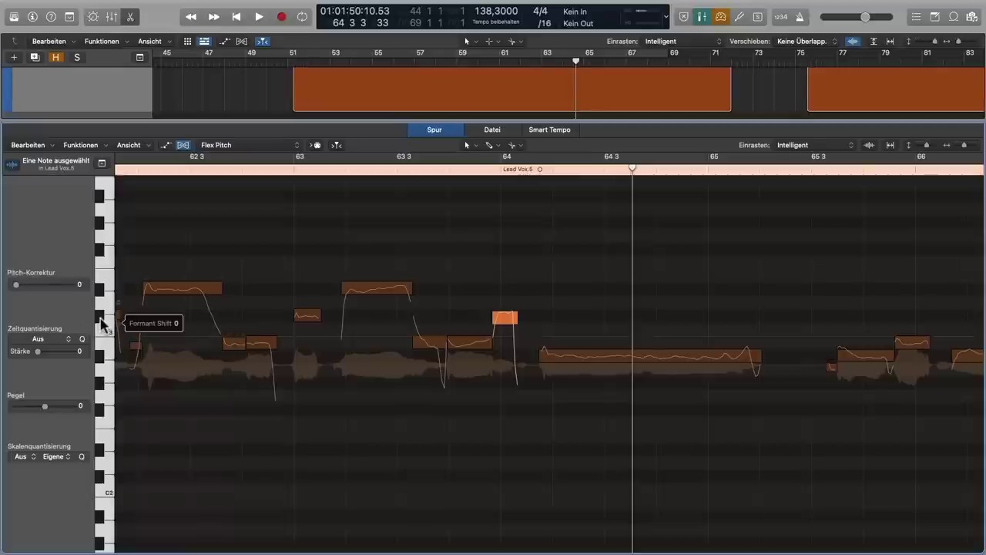
# Step: Lower the fine pitch of the higher note spanning bar 54 beat 3 in Lead Vox.5 to 5
pyautogui.hscroll(-10, 229, 363)
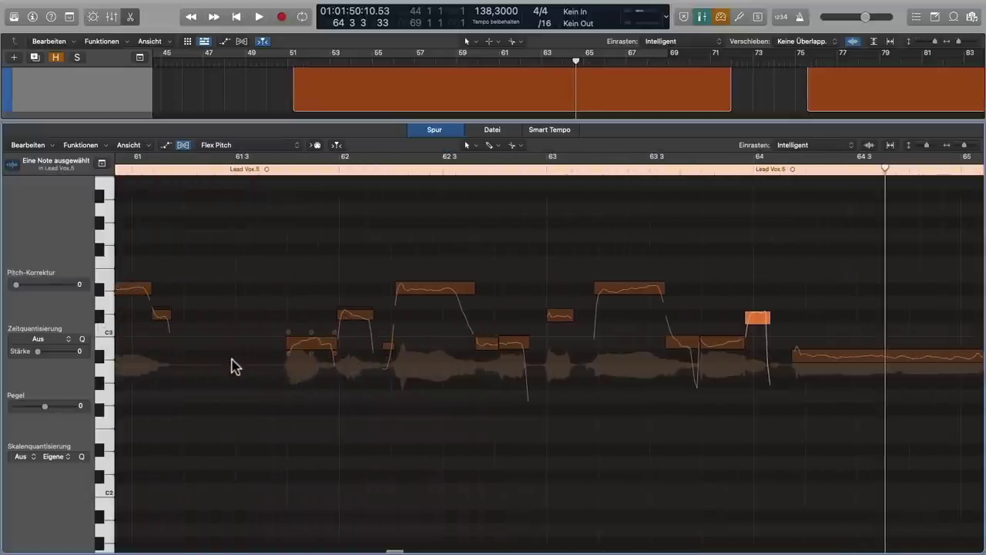
pyautogui.hscroll(-10, 235, 367)
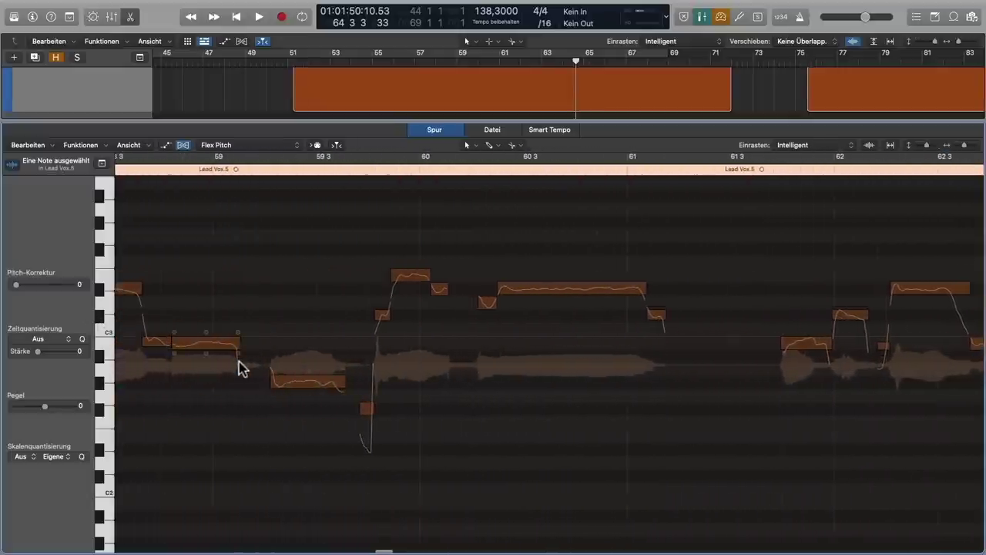
pyautogui.hscroll(-10, 238, 368)
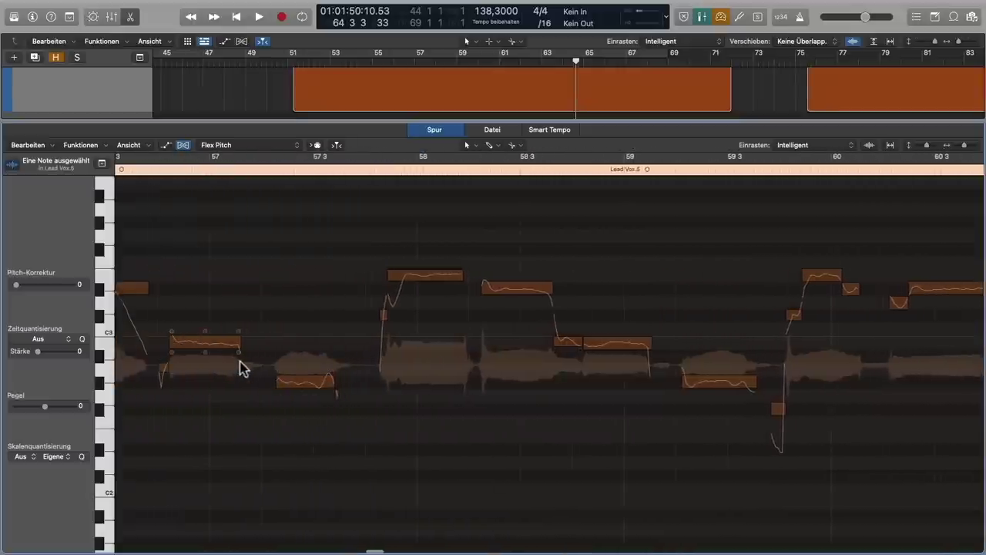
pyautogui.hscroll(-5, 239, 368)
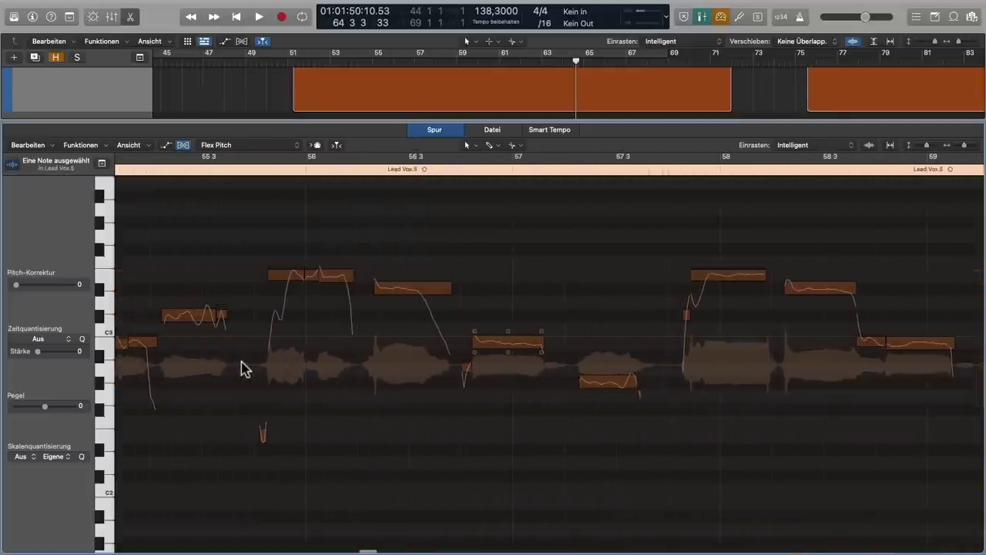
pyautogui.hscroll(-8, 242, 368)
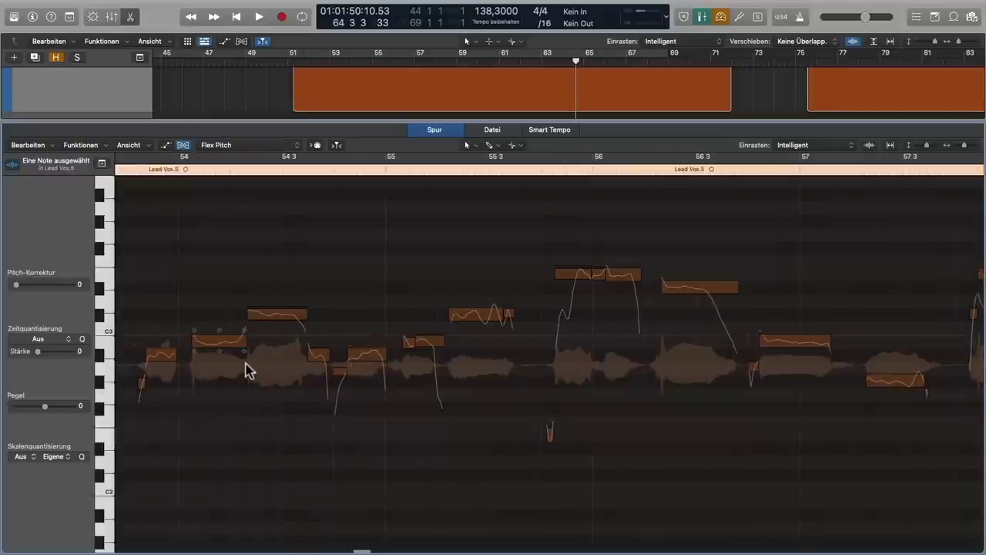
pyautogui.hscroll(-2, 248, 370)
pyautogui.hscroll(-4, 295, 330)
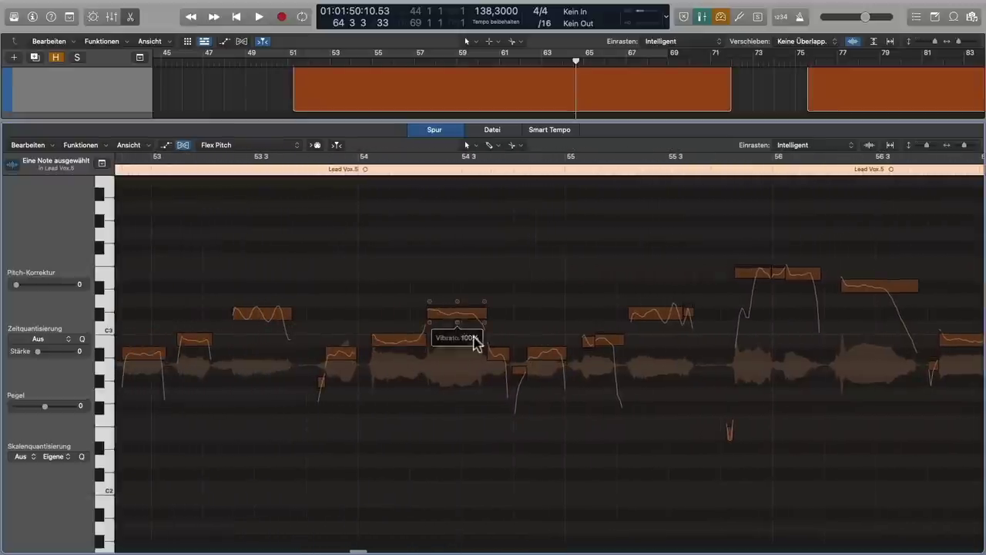
pyautogui.hscroll(-7, 449, 353)
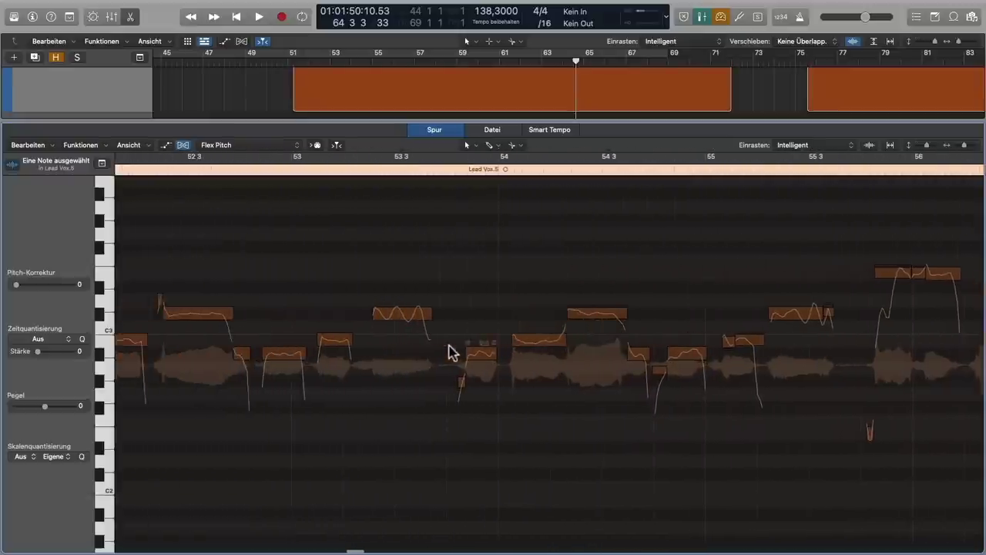
pyautogui.hscroll(2, 469, 358)
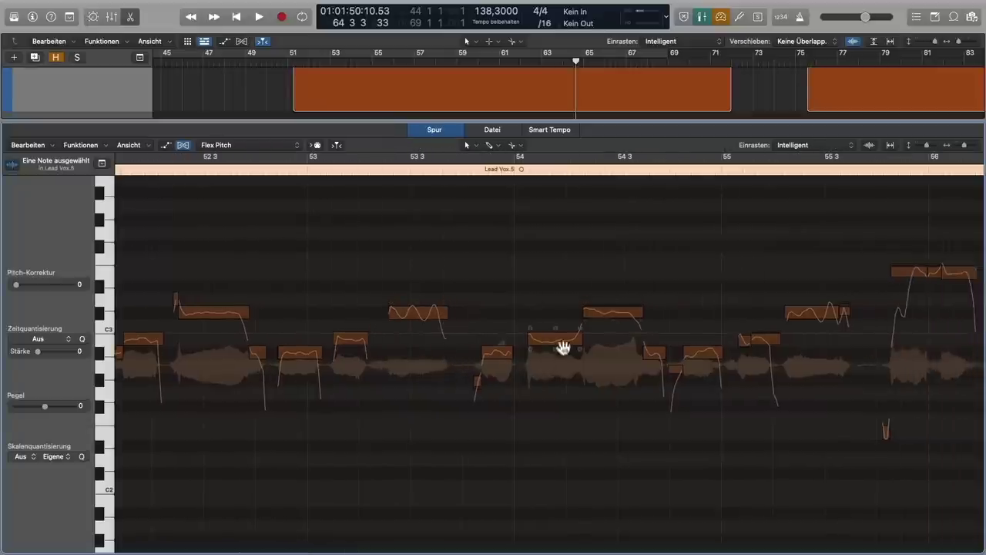
pyautogui.hscroll(5, 584, 346)
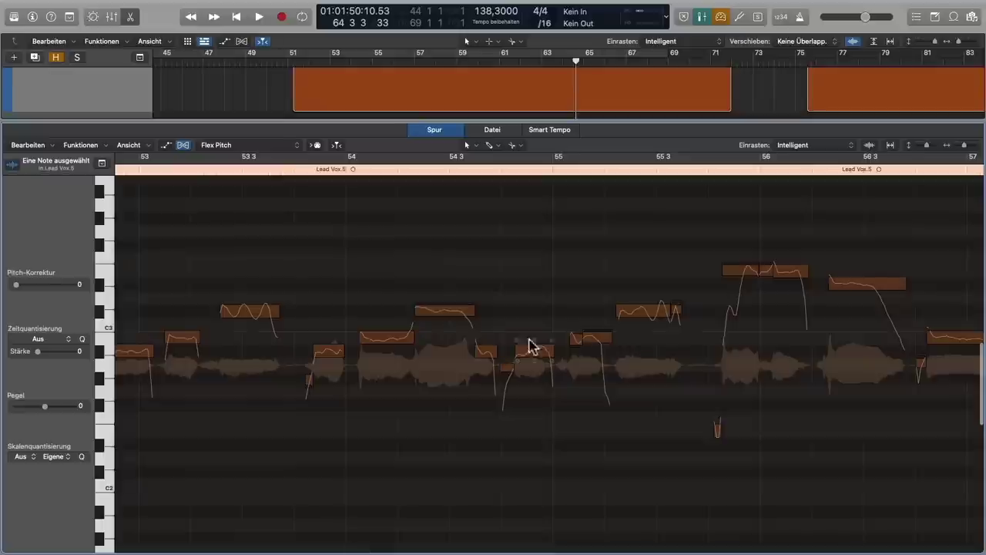
pyautogui.moveTo(446, 306)
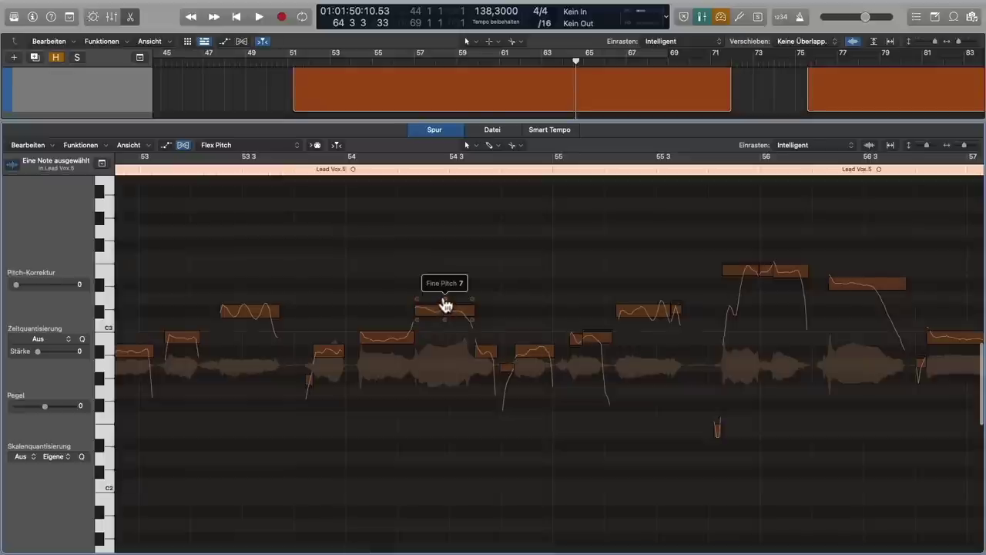
pyautogui.moveTo(445, 299); pyautogui.dragTo(445, 299)
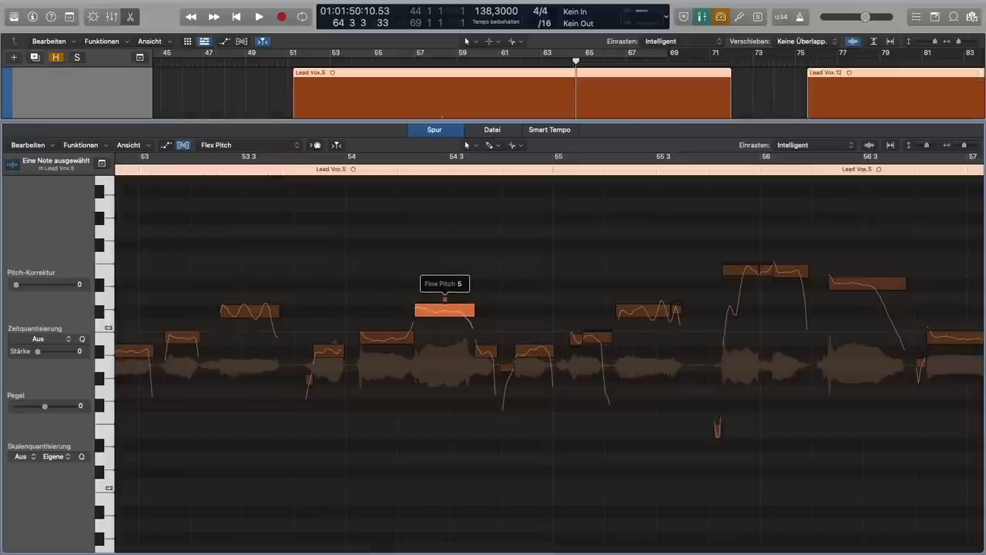
# Step: Lower the fine pitch of the short note just after bar 61, at the end of the long held note, and deselect it
pyautogui.hscroll(20, 583, 341)
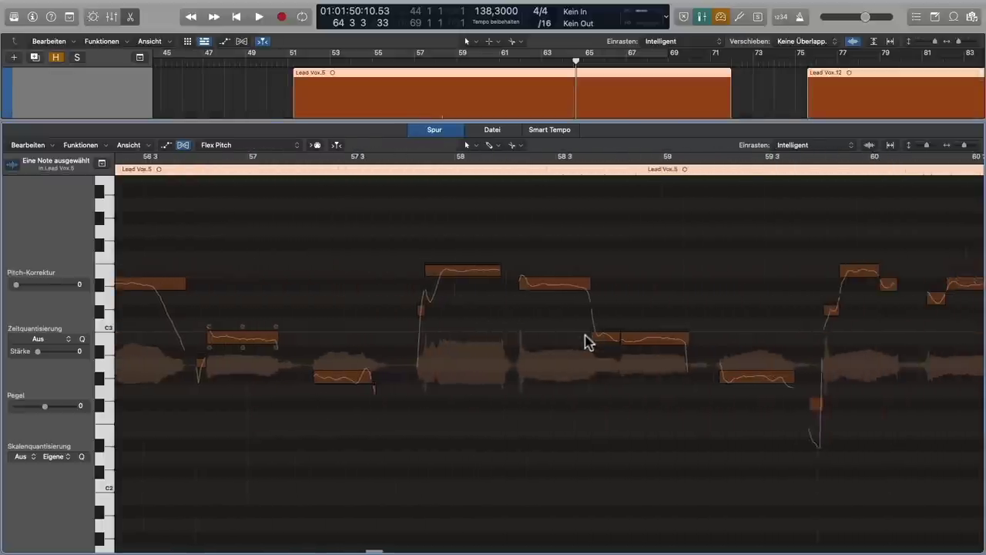
pyautogui.hscroll(12, 584, 342)
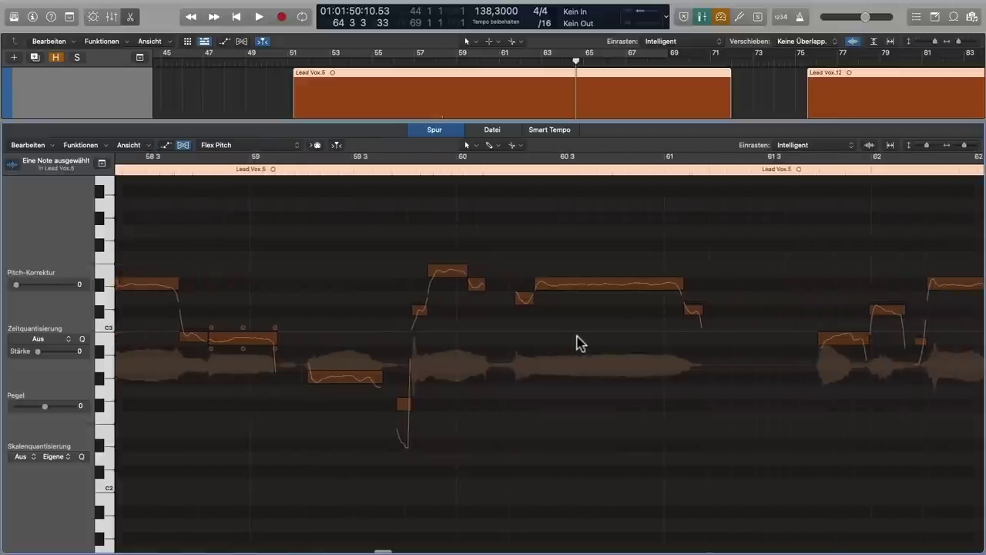
pyautogui.hscroll(6, 580, 343)
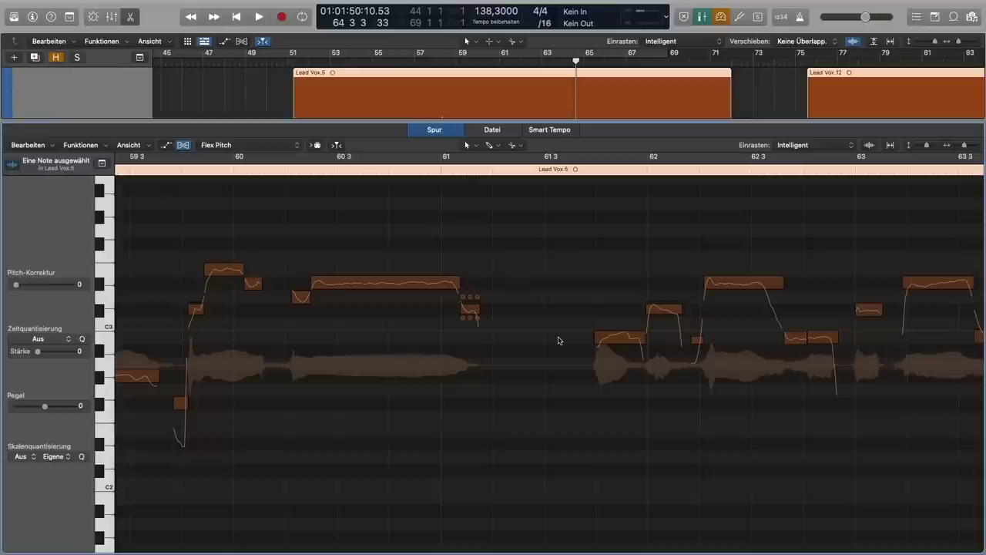
pyautogui.click(474, 307)
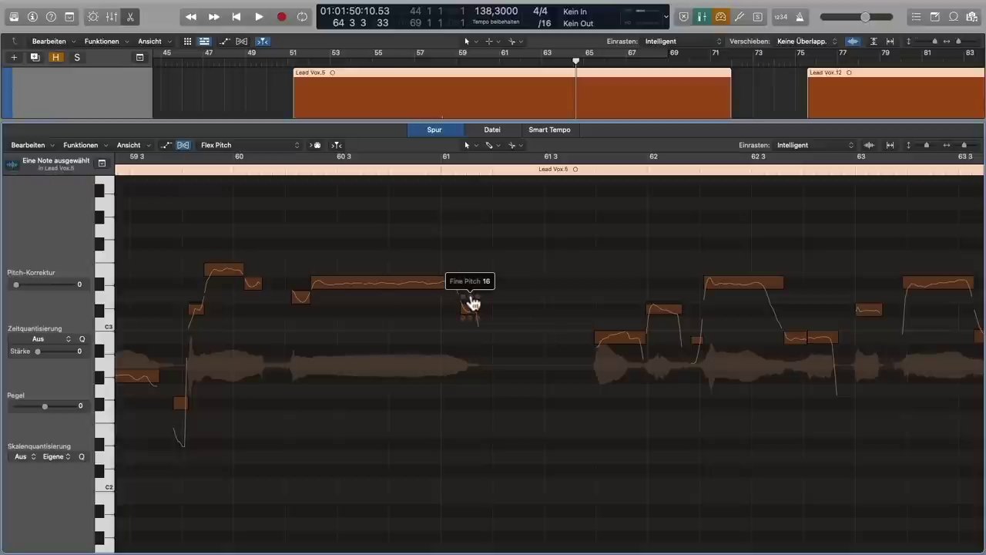
pyautogui.moveTo(472, 299); pyautogui.dragTo(472, 310)
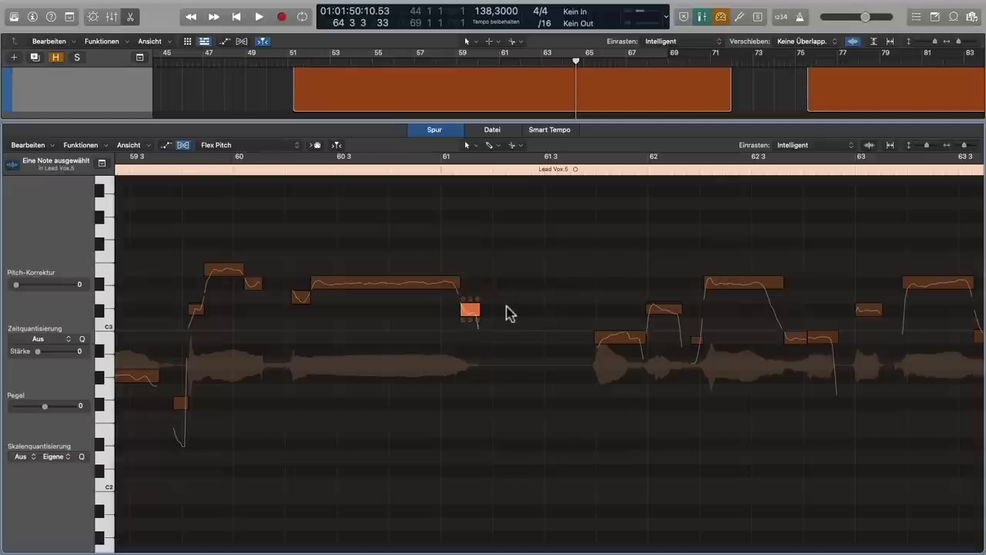
pyautogui.click(482, 403)
# Step: Examine the pitch curves and note positions across the whole Lead Vox.5 region, from bar 51 to bar 72
pyautogui.scroll(-6, 493, 413)
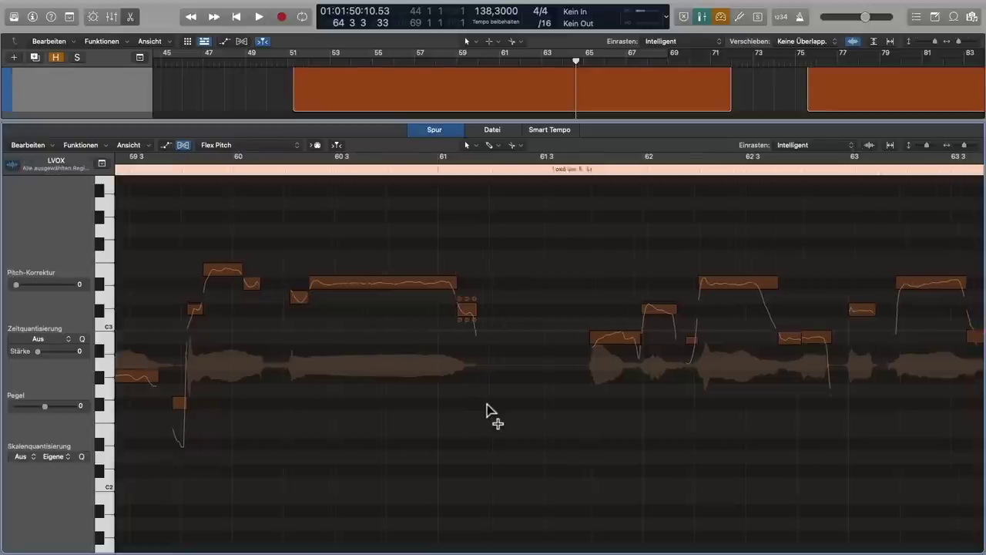
pyautogui.scroll(-4, 487, 410)
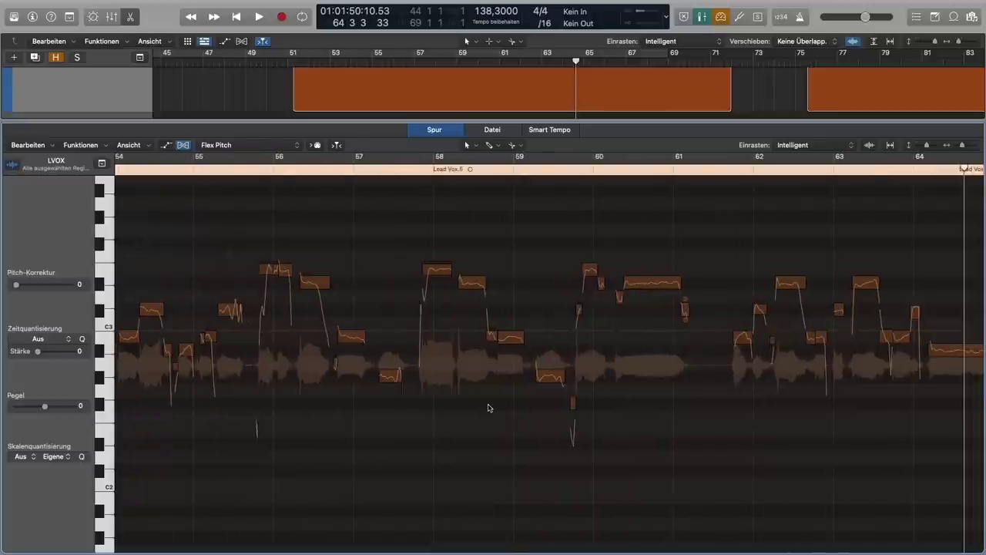
pyautogui.scroll(-4, 488, 404)
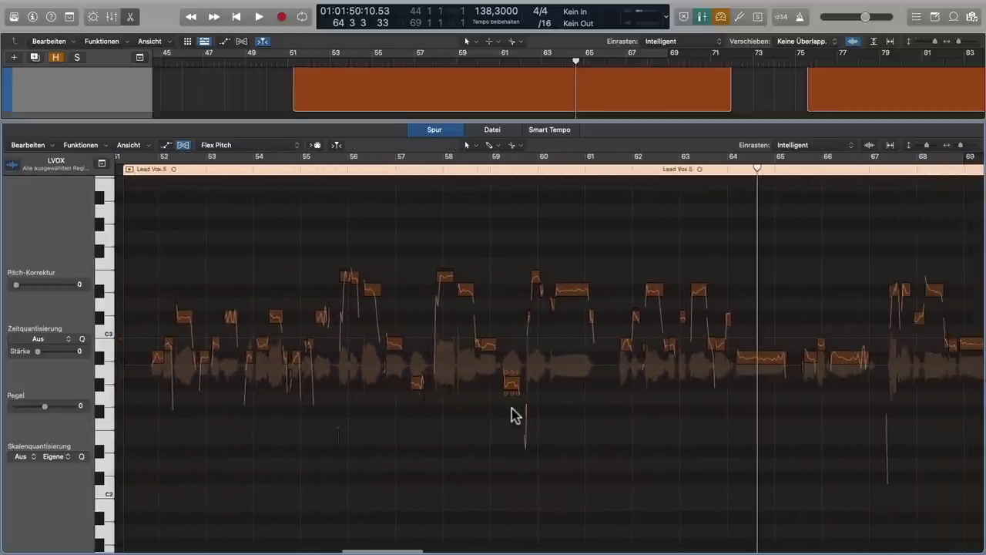
pyautogui.scroll(-3, 515, 417)
pyautogui.scroll(5, 515, 417)
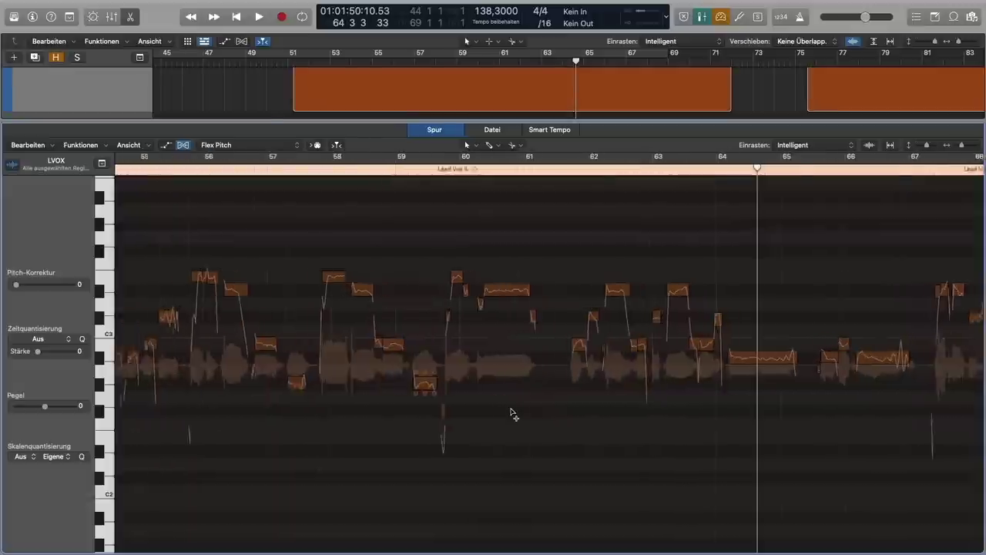
pyautogui.hscroll(-5, 459, 418)
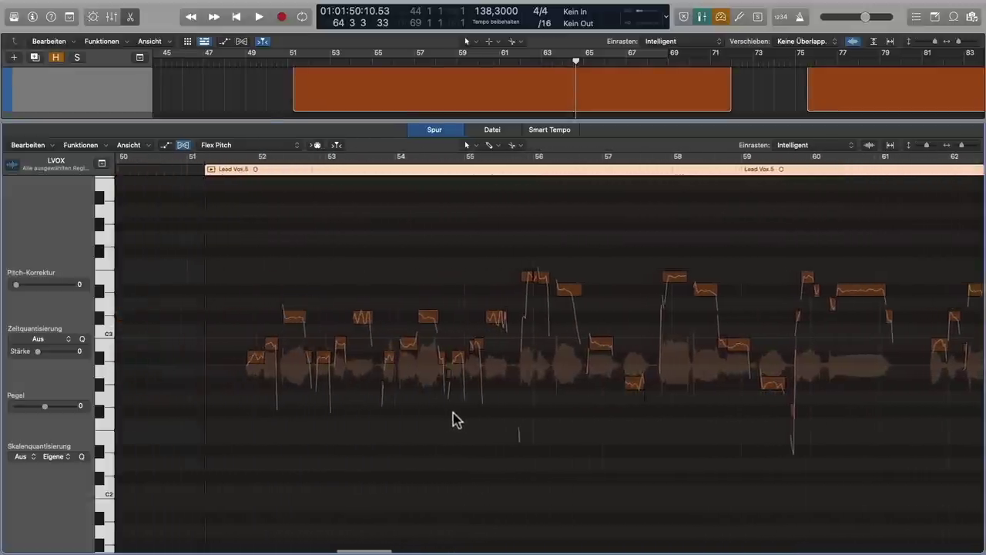
pyautogui.scroll(3, 398, 418)
pyautogui.scroll(-1, 408, 424)
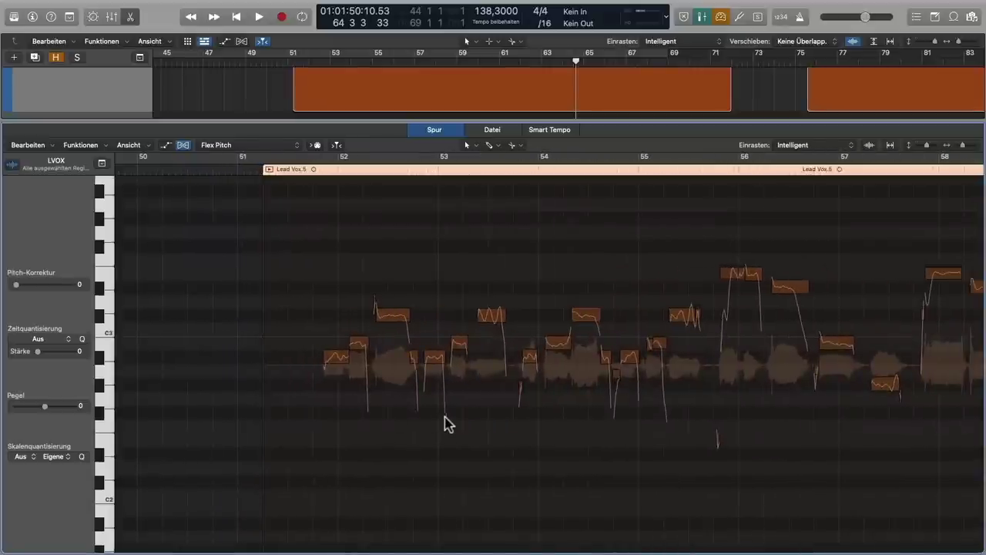
pyautogui.hscroll(5, 473, 416)
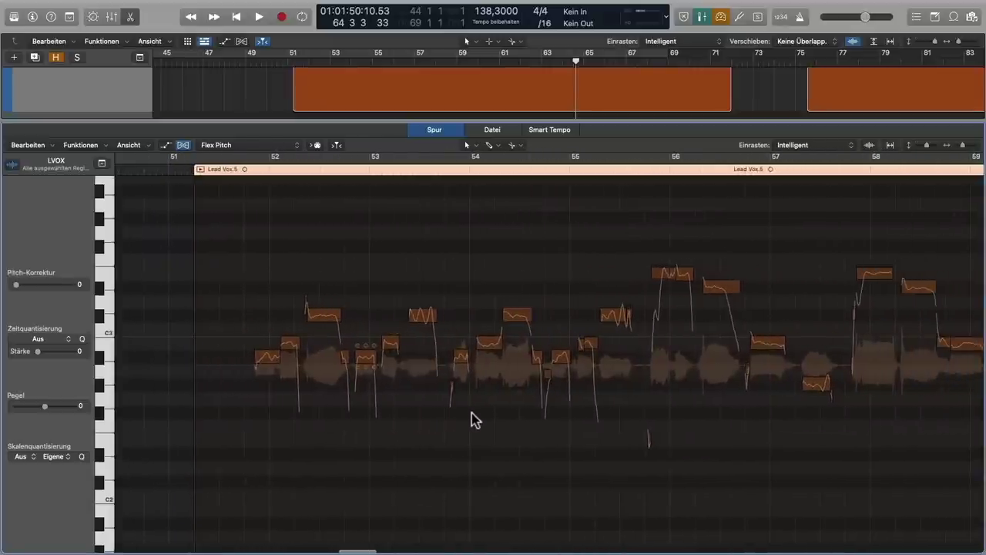
pyautogui.hscroll(15, 472, 417)
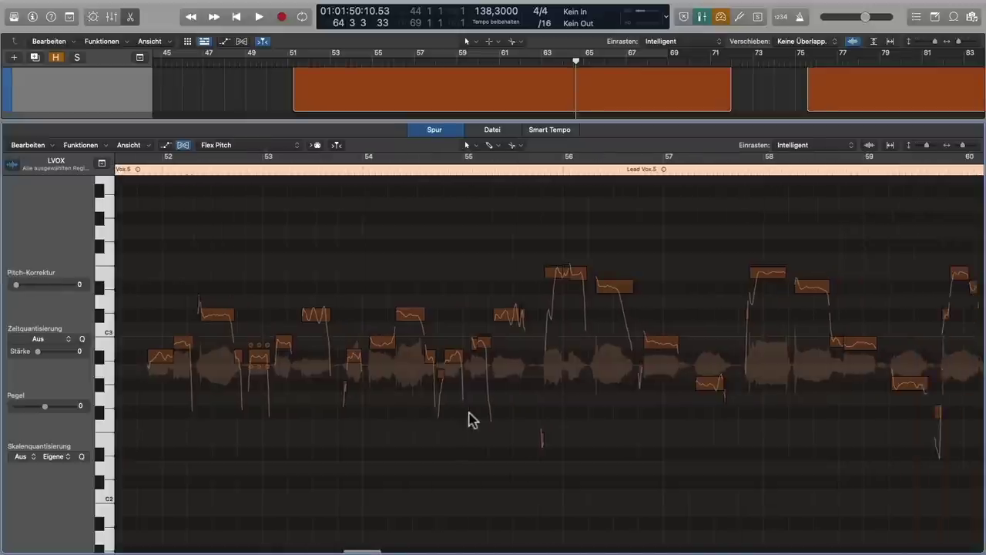
pyautogui.hscroll(12, 472, 417)
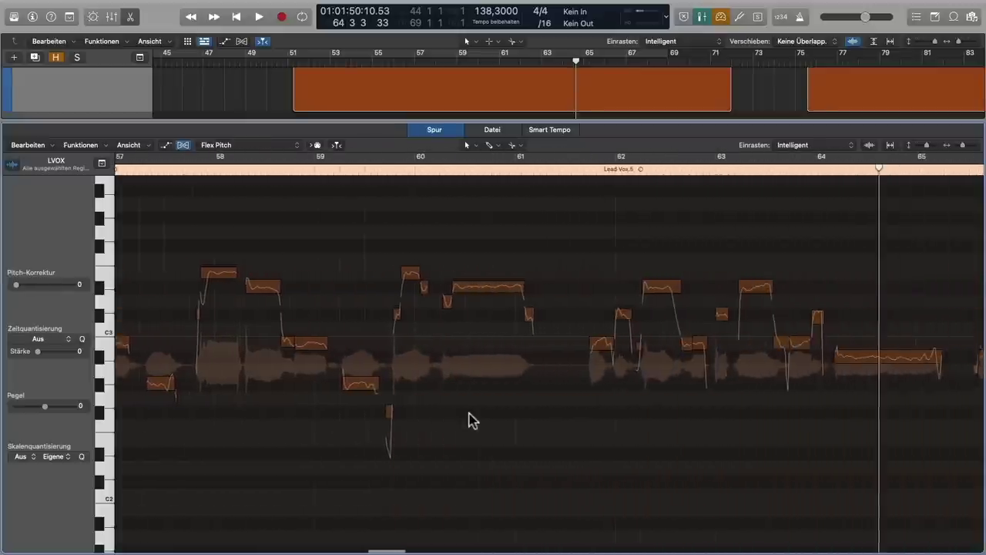
pyautogui.hscroll(9, 470, 417)
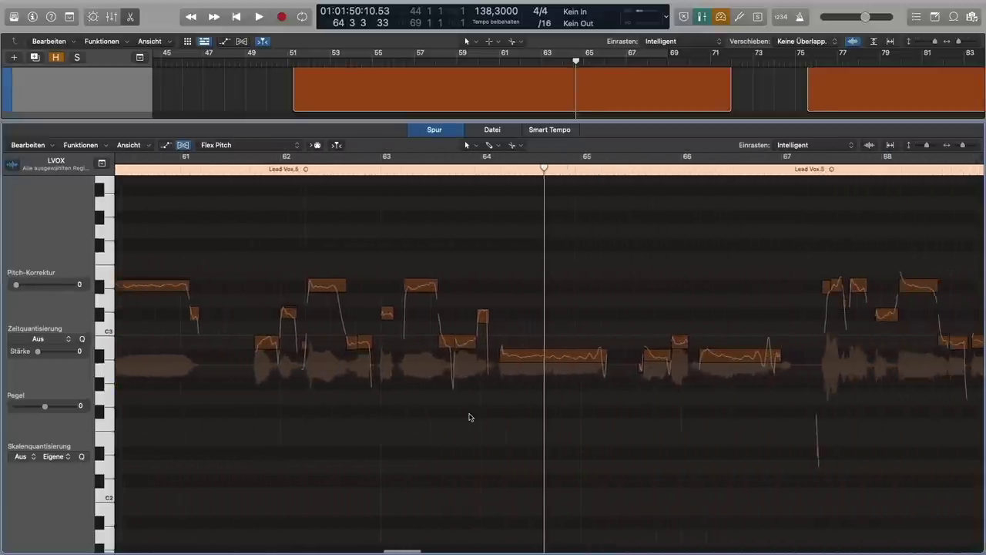
pyautogui.hscroll(4, 471, 418)
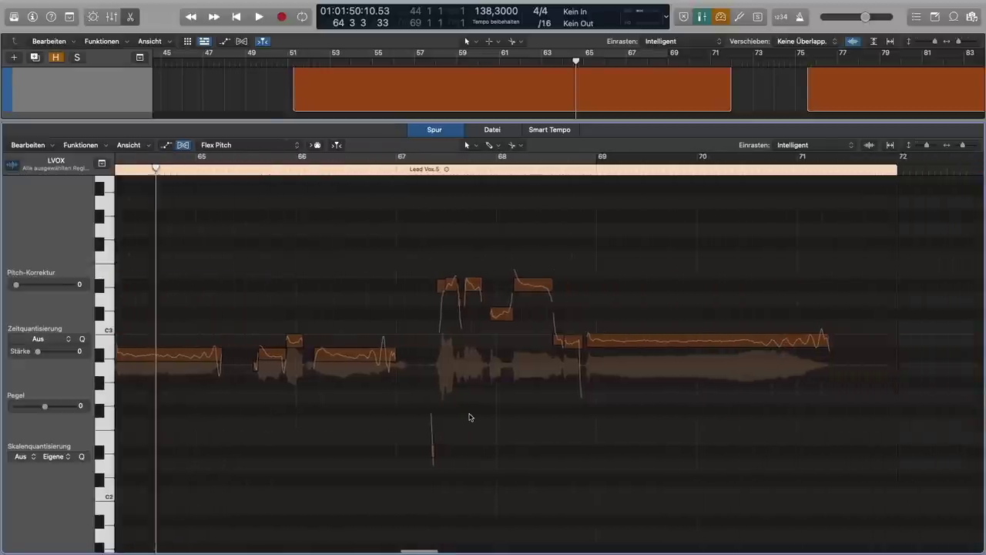
# Step: Play the opening phrase of Lead Vox.5 from just after bar 52 to the note at bar 53 beat 3, and stop
pyautogui.hscroll(-6, 474, 416)
pyautogui.hscroll(-20, 474, 419)
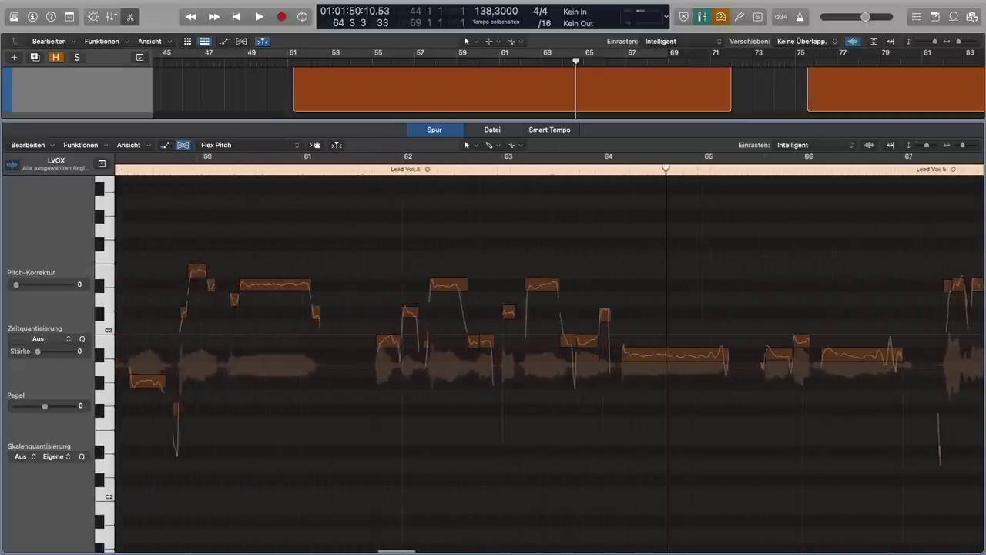
pyautogui.hscroll(-8, 474, 417)
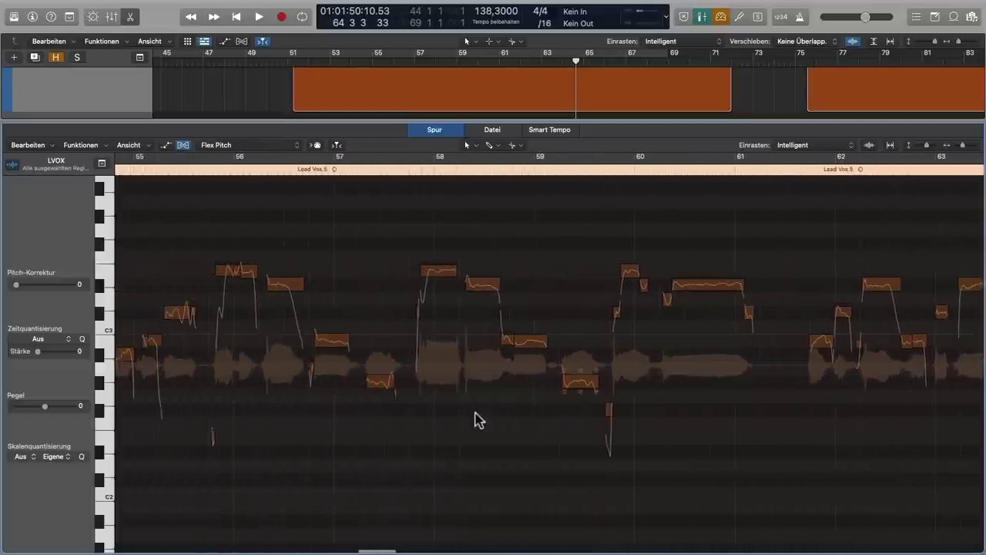
pyautogui.hscroll(-2, 475, 417)
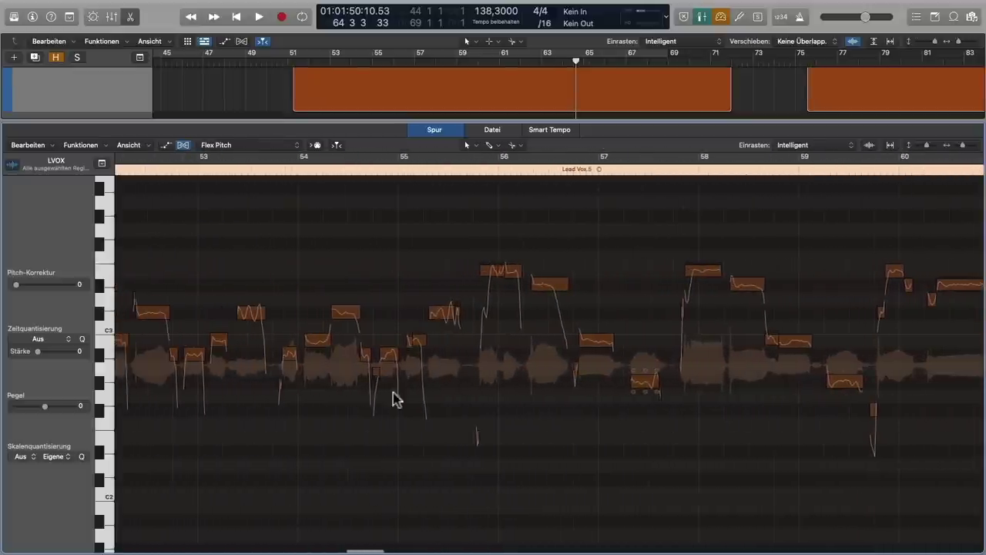
pyautogui.hscroll(-4, 221, 379)
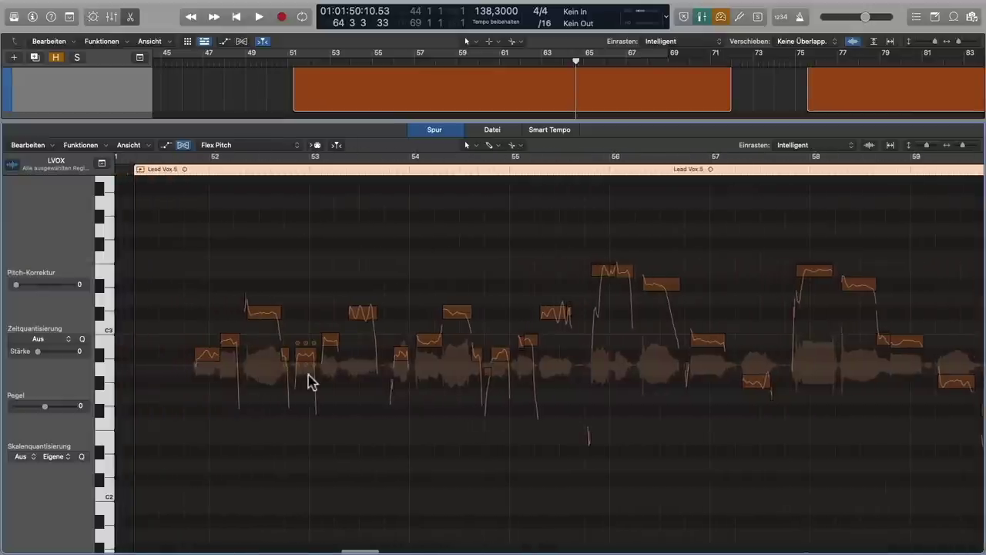
pyautogui.click(229, 170)
pyautogui.press('space')
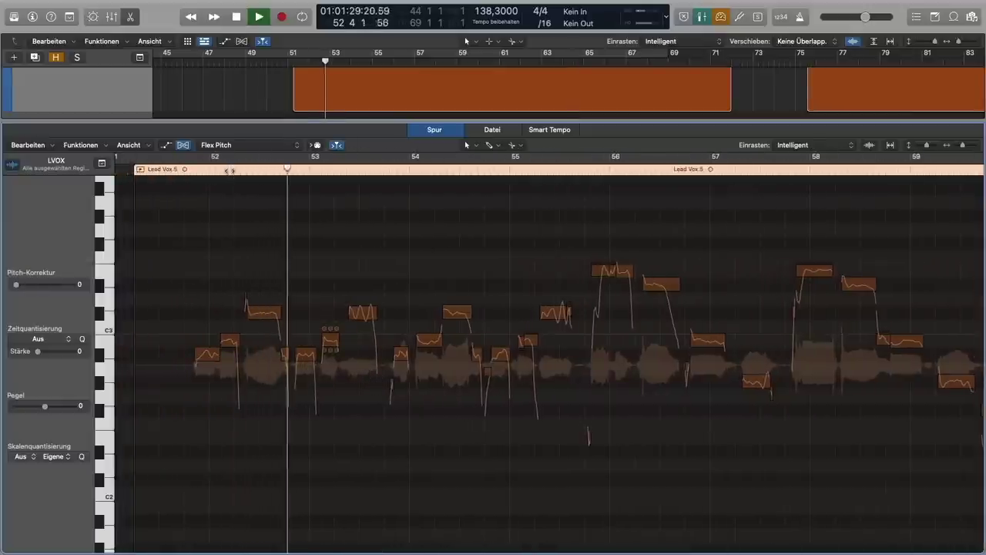
pyautogui.press('space')
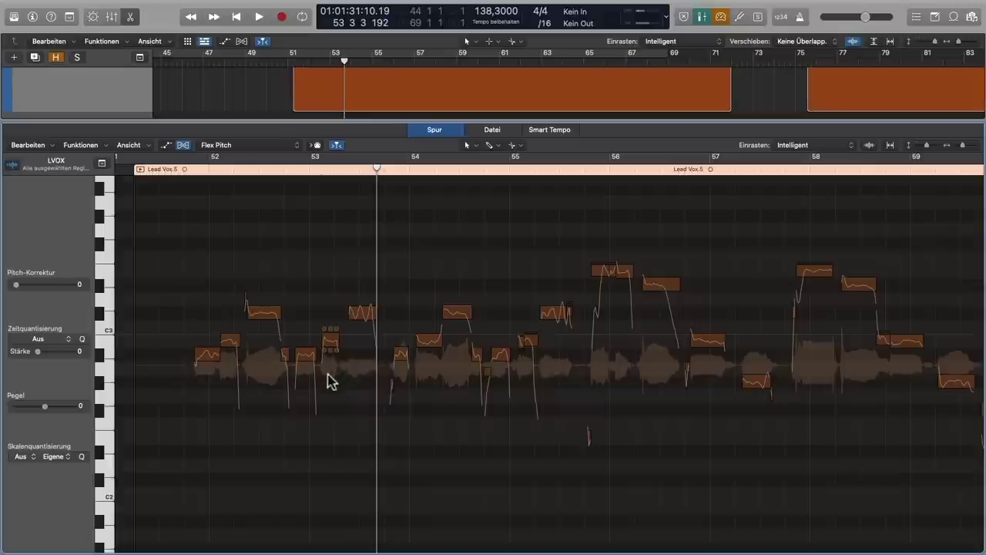
# Step: Select the four consecutive notes from just before bar 53 to the wavering note at bar 53 beat 3
pyautogui.moveTo(391, 300); pyautogui.dragTo(302, 358)
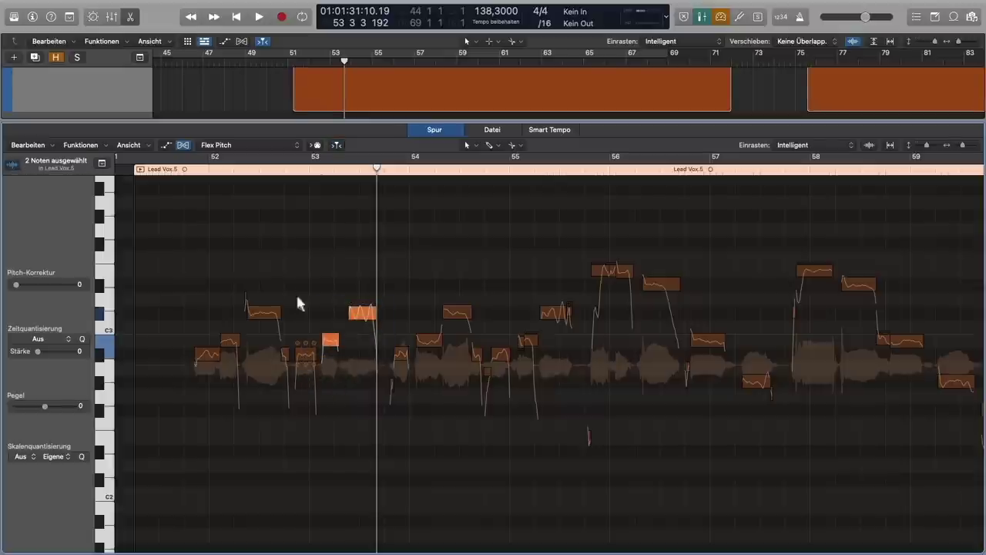
pyautogui.moveTo(300, 304); pyautogui.dragTo(326, 361)
pyautogui.moveTo(288, 279); pyautogui.dragTo(367, 365)
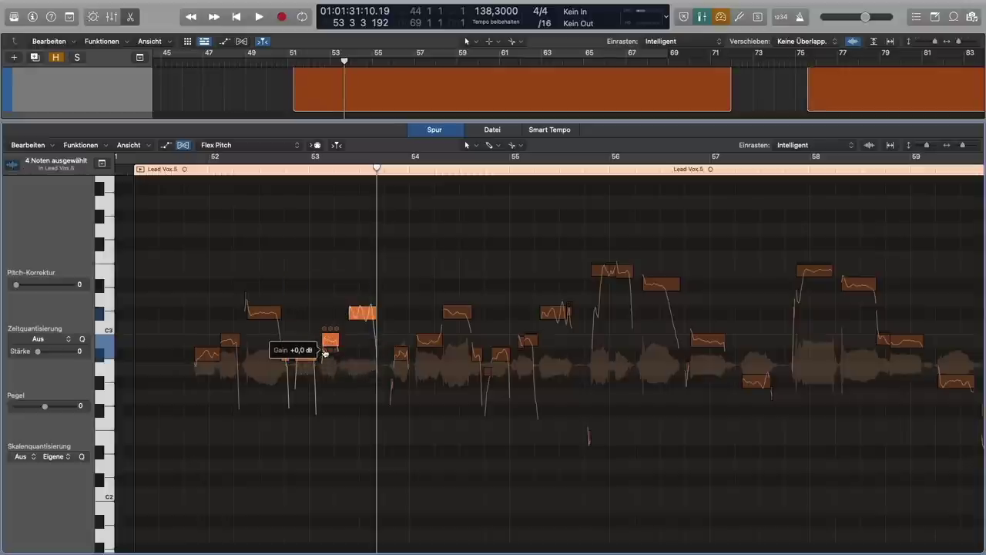
# Step: Raise the gain of the four selected notes around bar 53 together to about 4 dB
pyautogui.scroll(6, 327, 355)
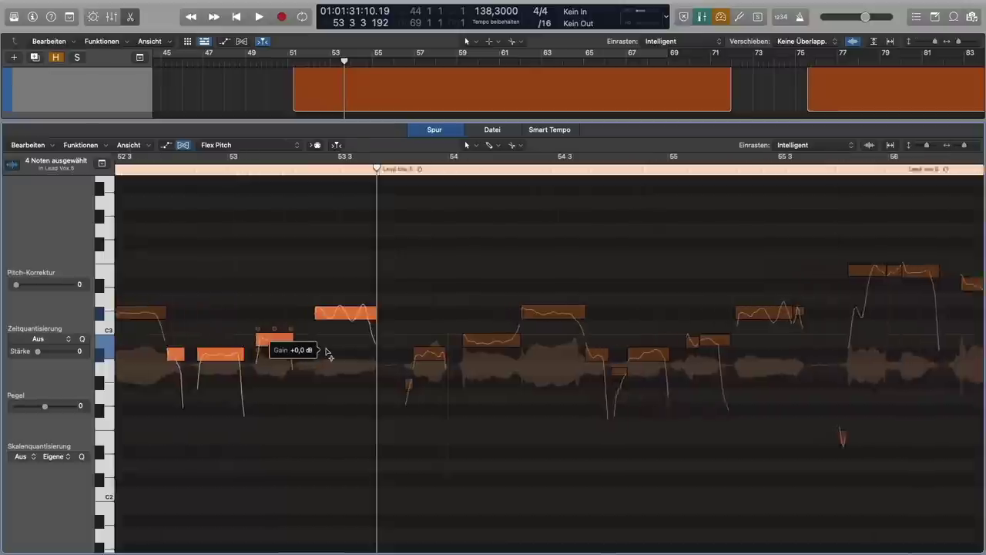
pyautogui.hscroll(-5, 327, 355)
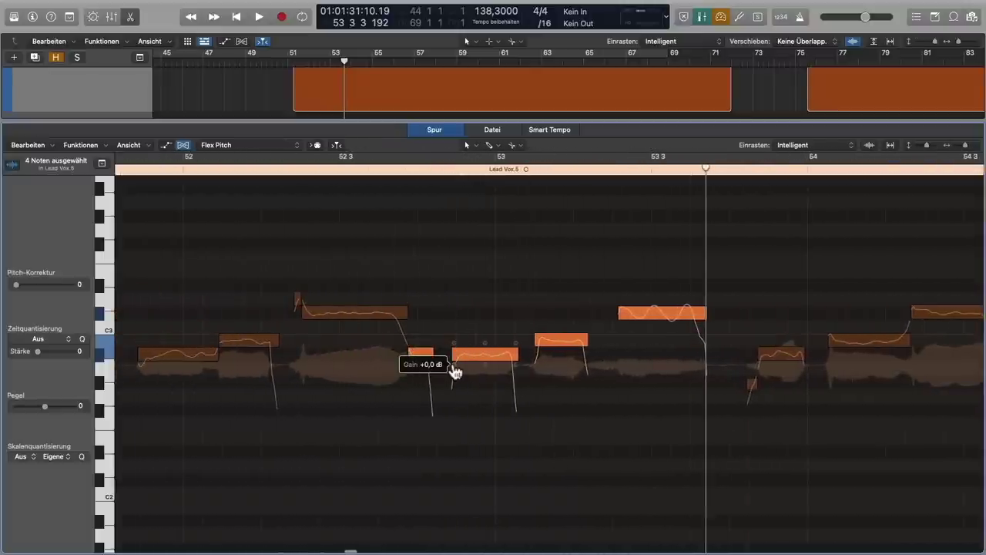
pyautogui.moveTo(455, 372); pyautogui.dragTo(455, 366)
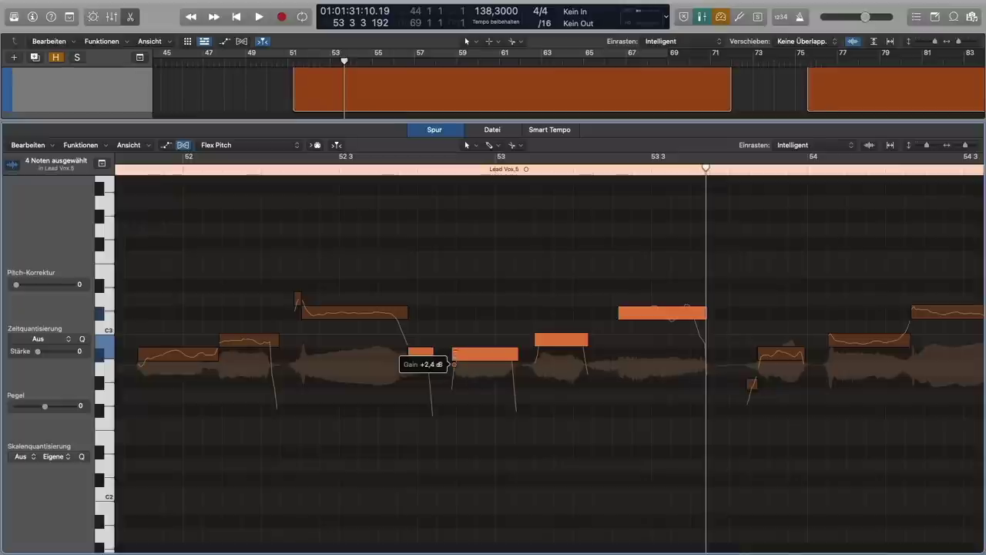
pyautogui.moveTo(455, 364); pyautogui.dragTo(454, 363)
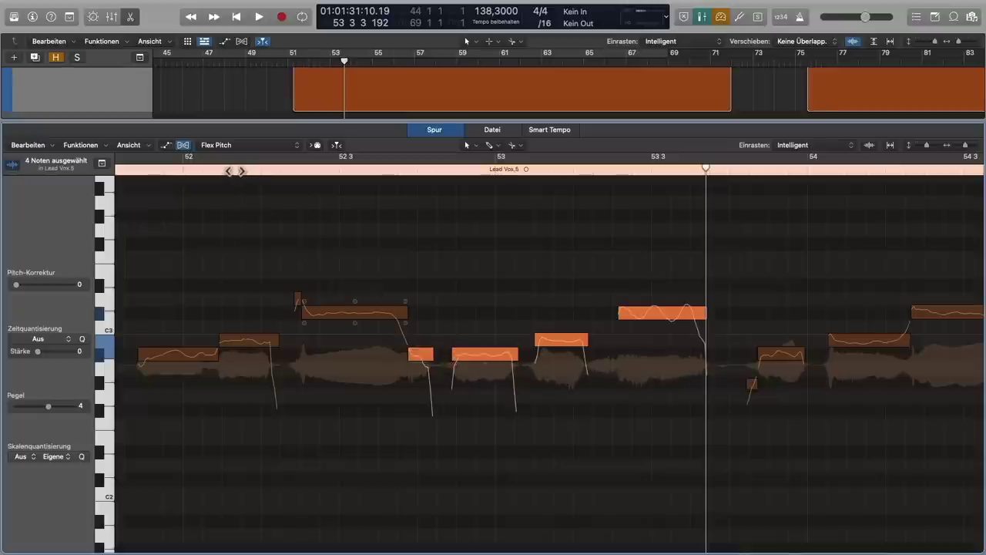
# Step: Play the opening phrase from just before bar 52 to bar 53 beat 3 and reduce the four notes' gain to about +2.2 dB
pyautogui.doubleClick(138, 170)
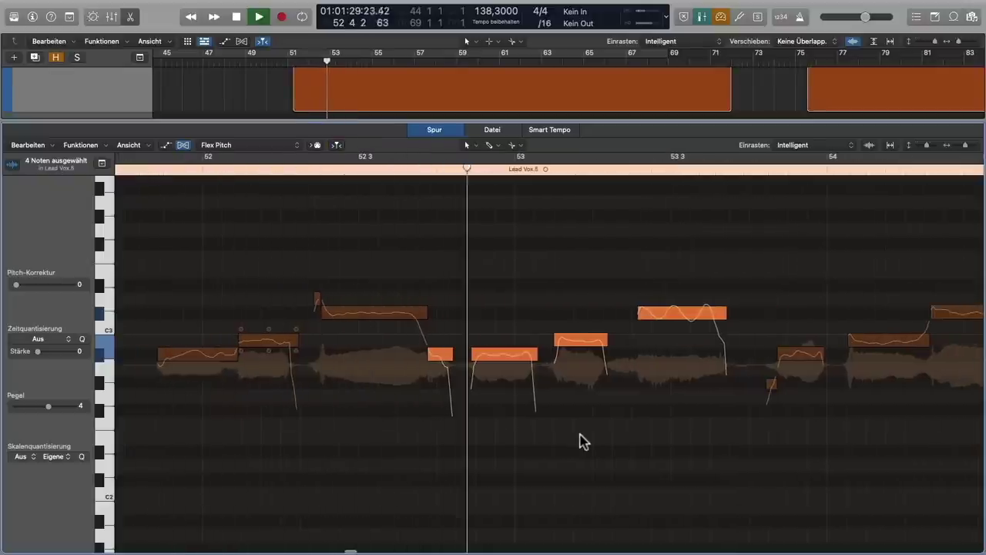
pyautogui.press('space')
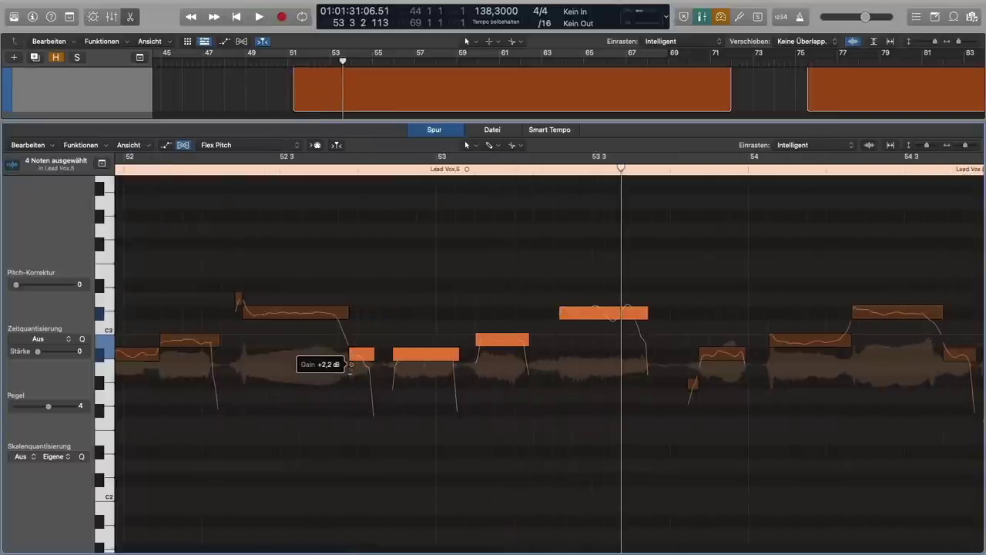
# Step: Select the four notes from bar 54 beat 4 to bar 55 beat 2 and raise their gain to about 2 dB
pyautogui.hscroll(10, 638, 392)
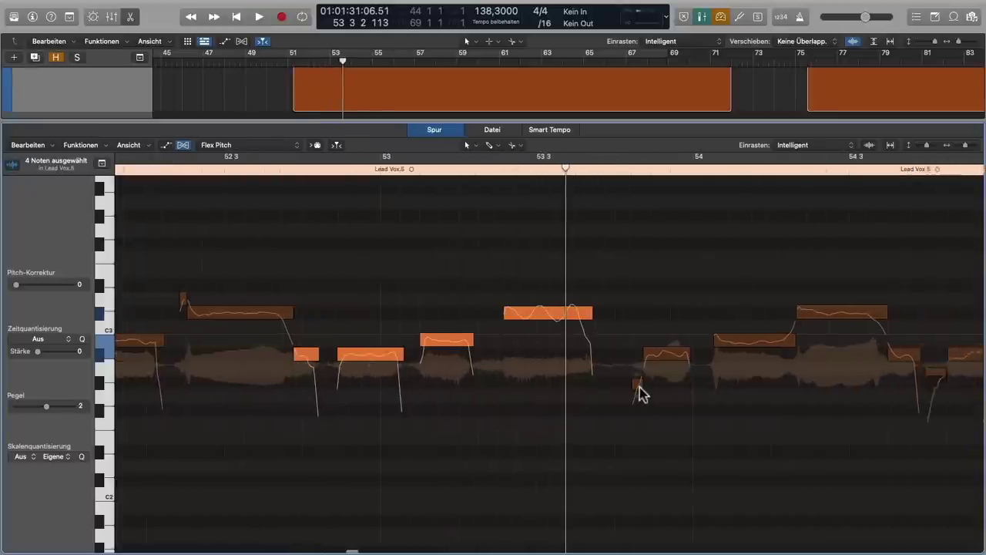
pyautogui.hscroll(2, 689, 378)
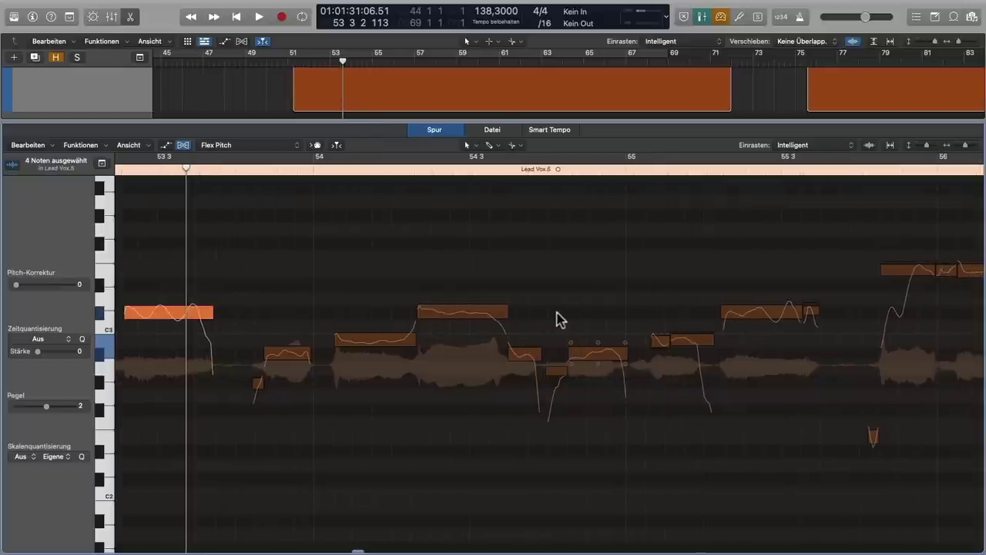
pyautogui.moveTo(559, 320); pyautogui.dragTo(683, 403)
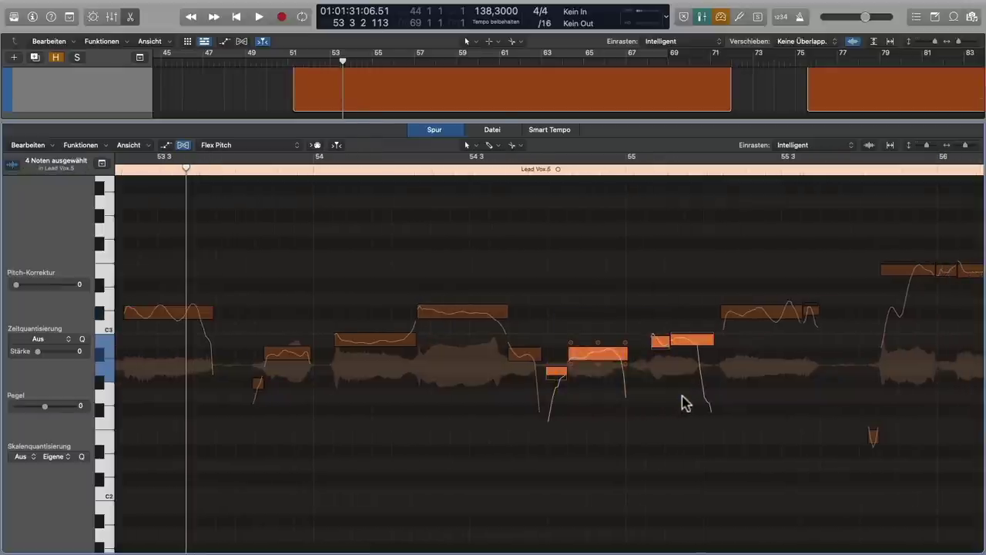
pyautogui.scroll(6, 684, 403)
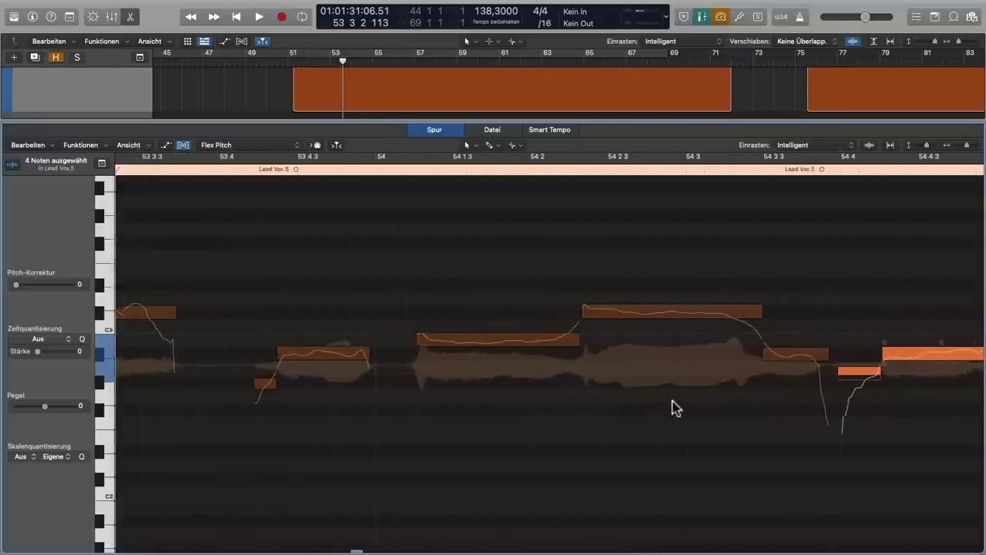
pyautogui.hscroll(15, 673, 408)
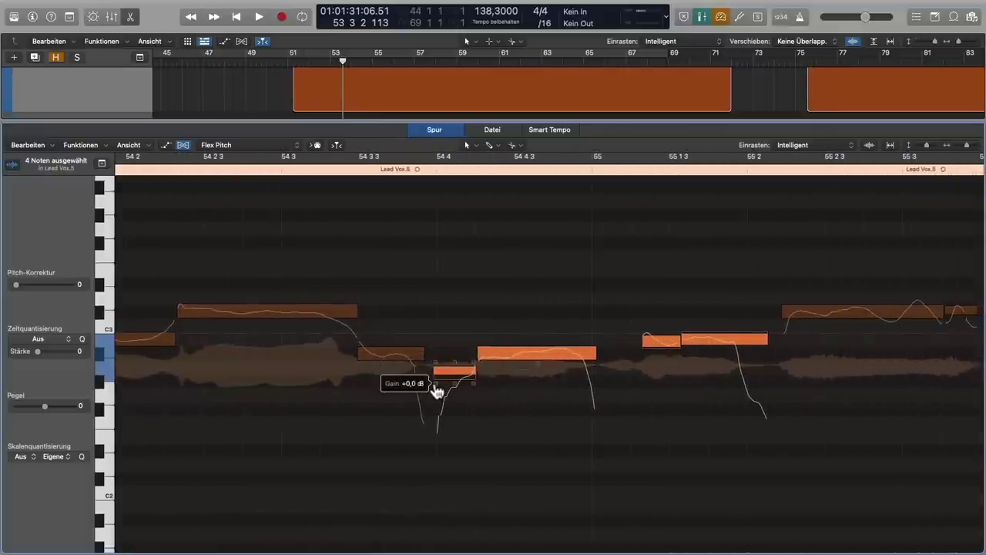
pyautogui.moveTo(433, 379); pyautogui.dragTo(441, 370)
# Step: Play Lead Vox.5 from just before bar 54 through the wavering note at bar 55 beat 3, and stop
pyautogui.hscroll(-8, 309, 188)
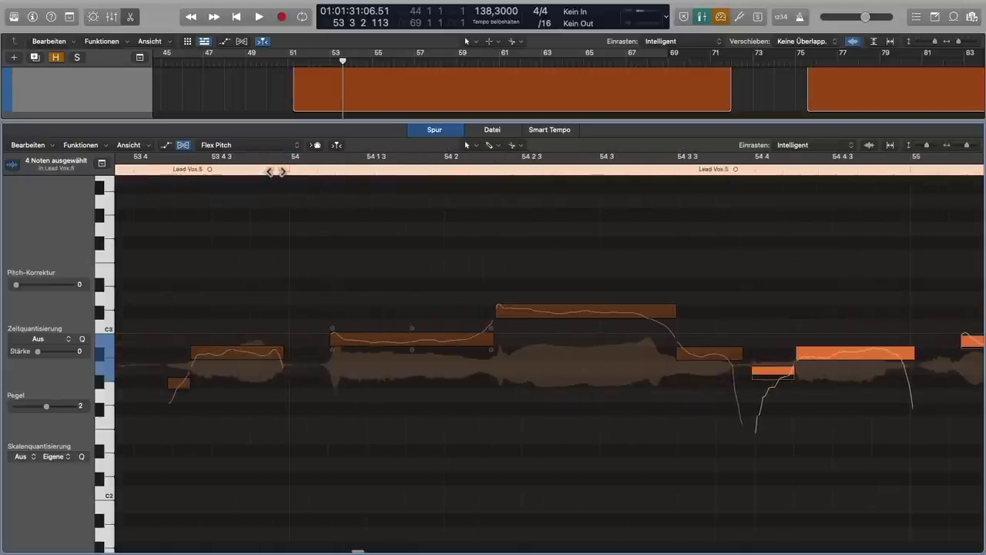
pyautogui.click(275, 171)
pyautogui.press('space')
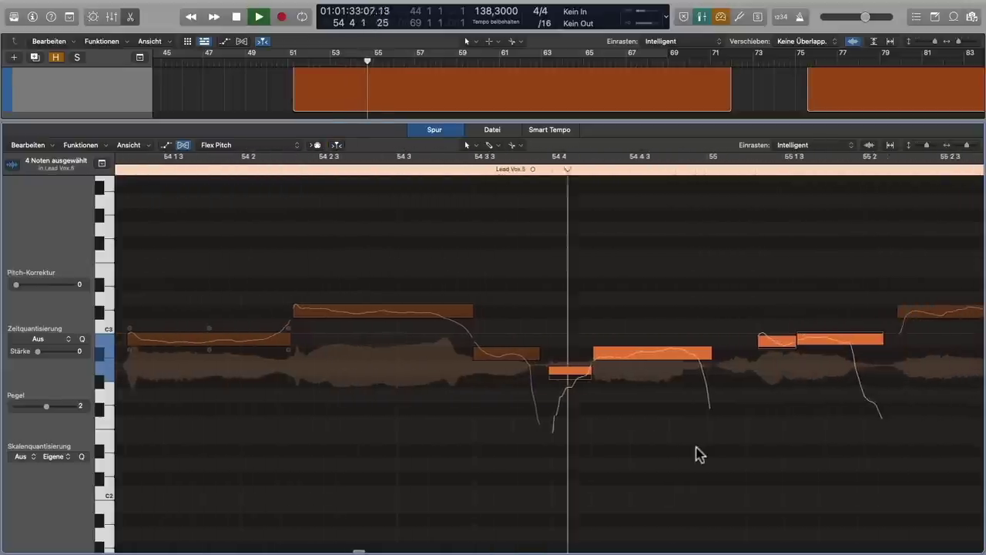
pyautogui.press('space')
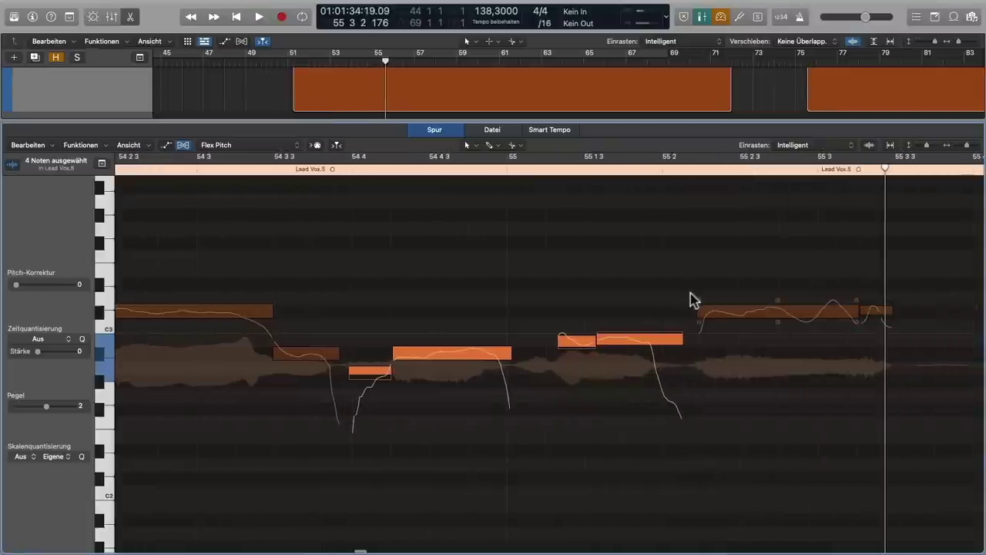
# Step: Raise the gain of the long wavering note just after bar 55 beat 2 to about 2 dB, and deselect it
pyautogui.click(713, 317)
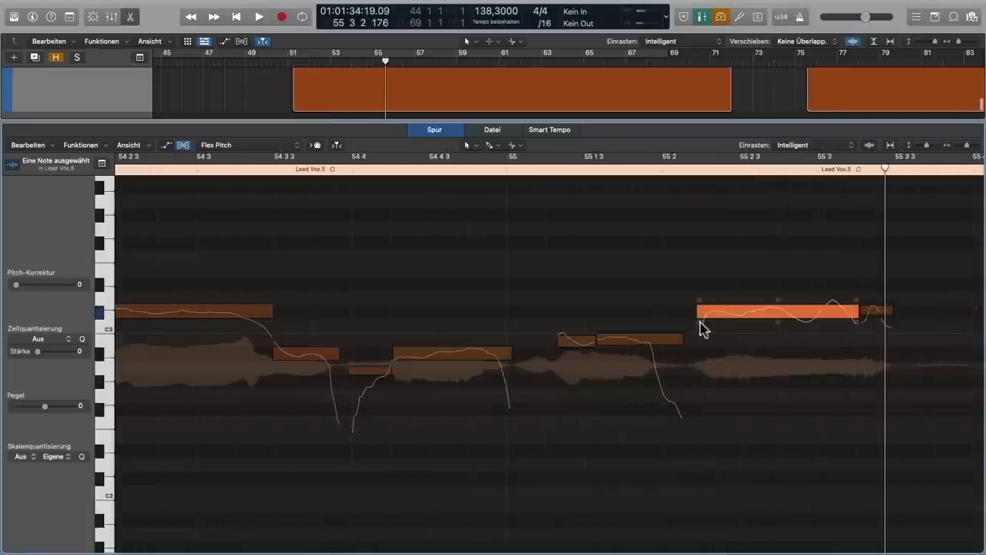
pyautogui.moveTo(699, 322); pyautogui.dragTo(699, 319)
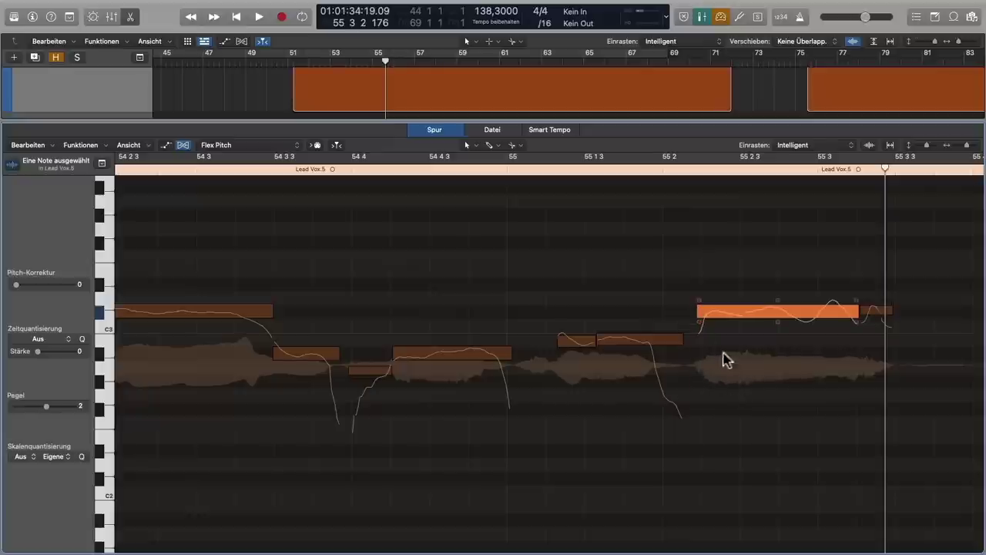
pyautogui.scroll(-6, 602, 454)
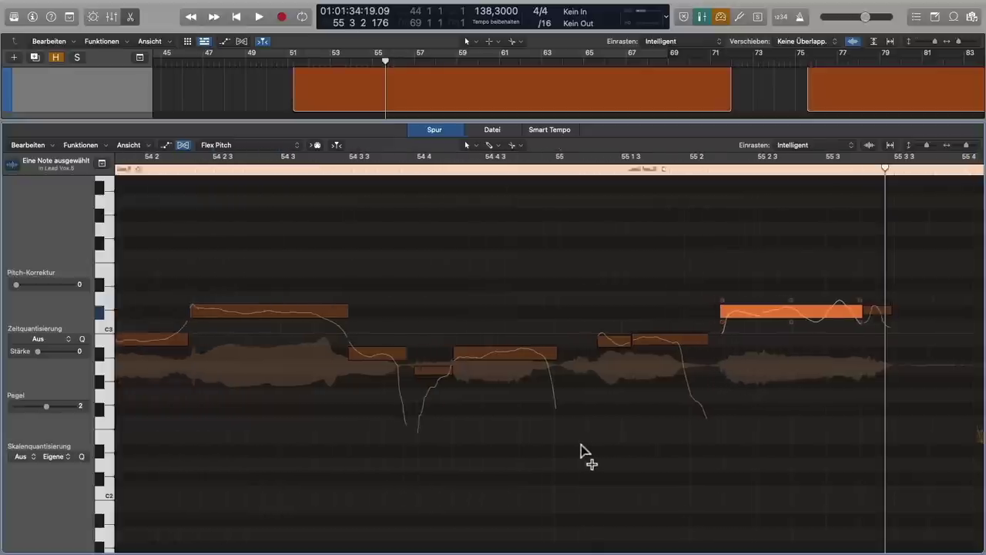
pyautogui.scroll(-6, 583, 453)
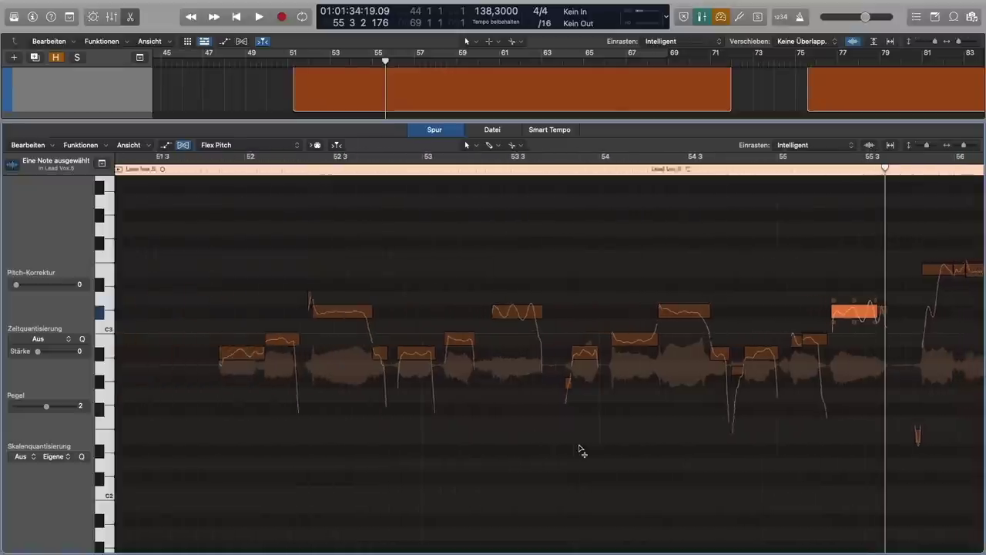
pyautogui.hscroll(4, 597, 453)
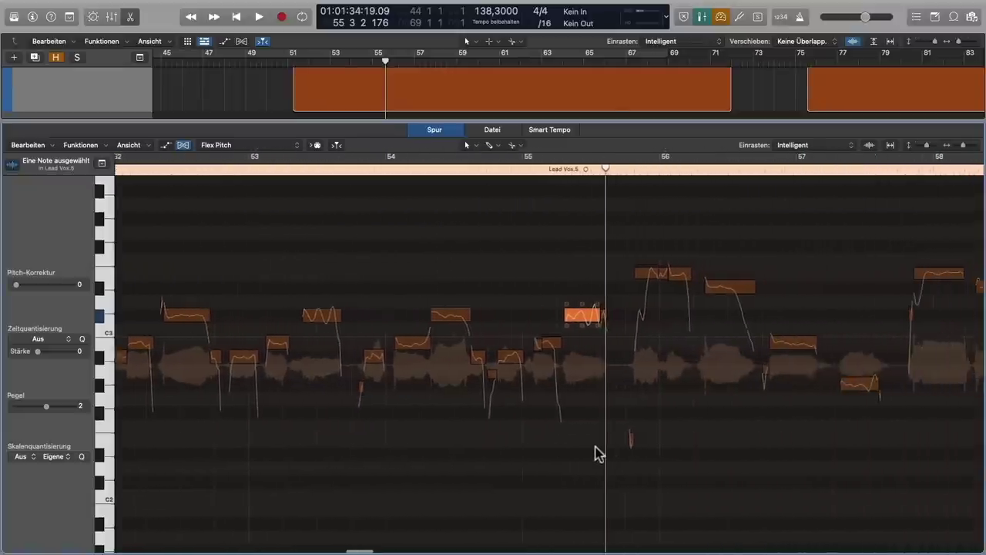
pyautogui.click(566, 437)
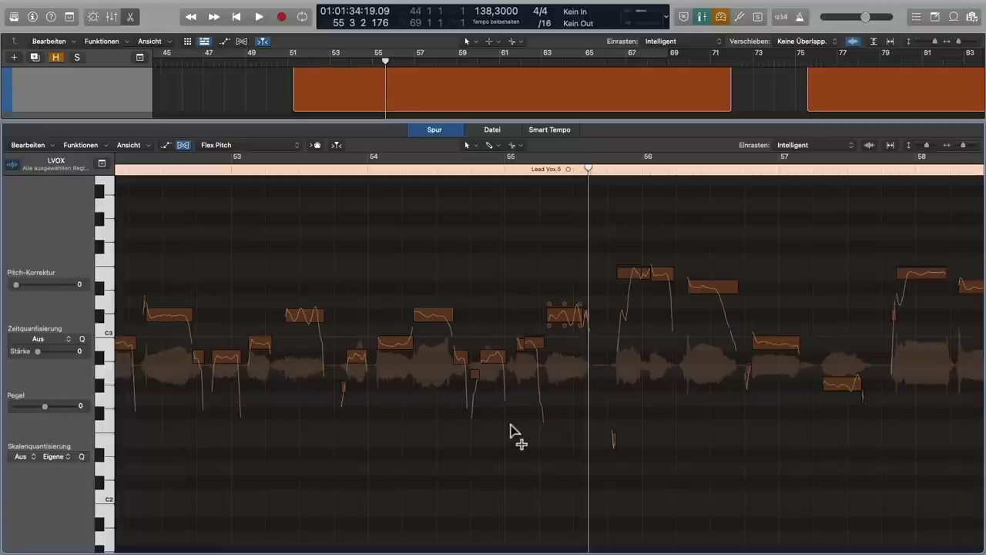
# Step: Examine the notes and pitch curves of Lead Vox.5 from bar 52 up to about bar 66
pyautogui.scroll(-6, 512, 432)
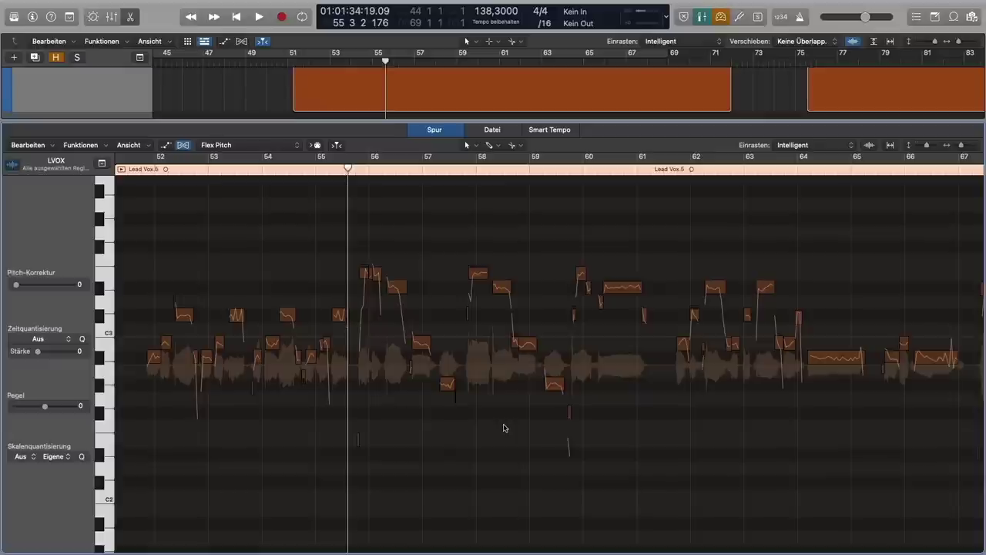
pyautogui.press('super+Right')
pyautogui.press('super+Right')
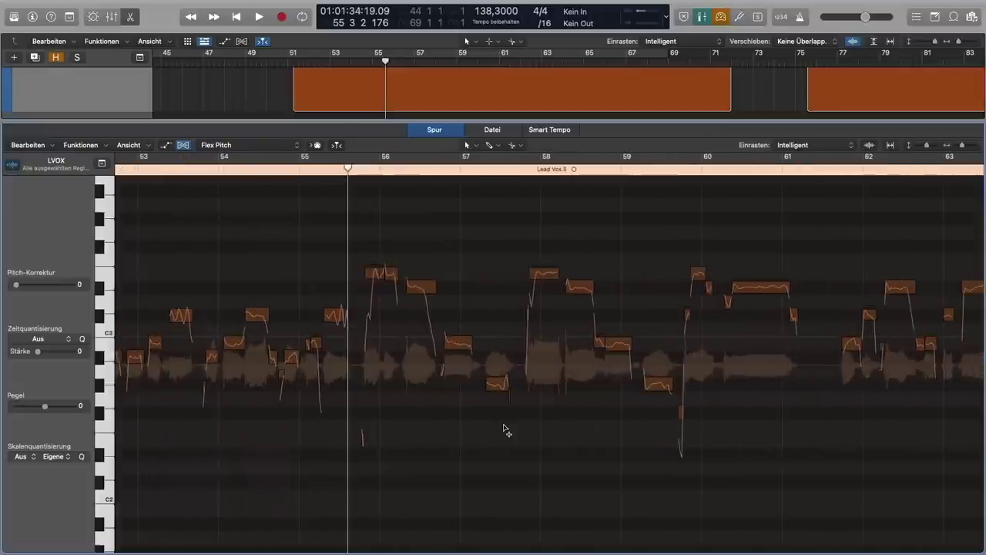
pyautogui.press('super+Right')
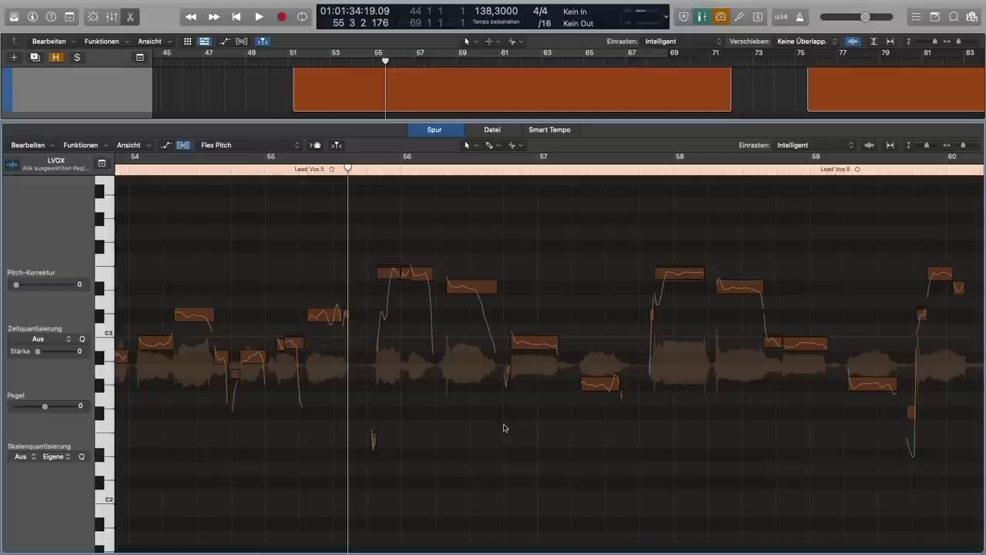
pyautogui.hscroll(10, 628, 422)
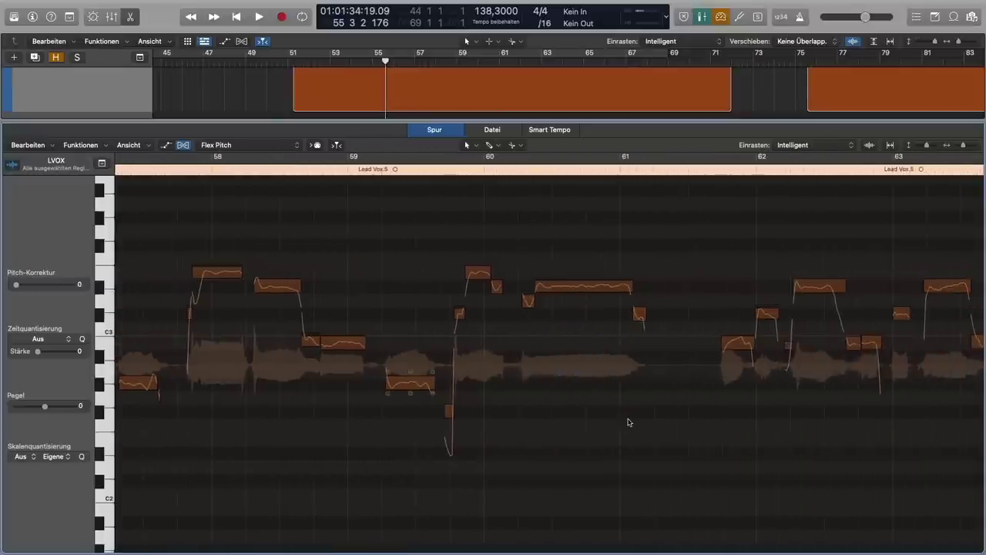
pyautogui.hscroll(6, 628, 422)
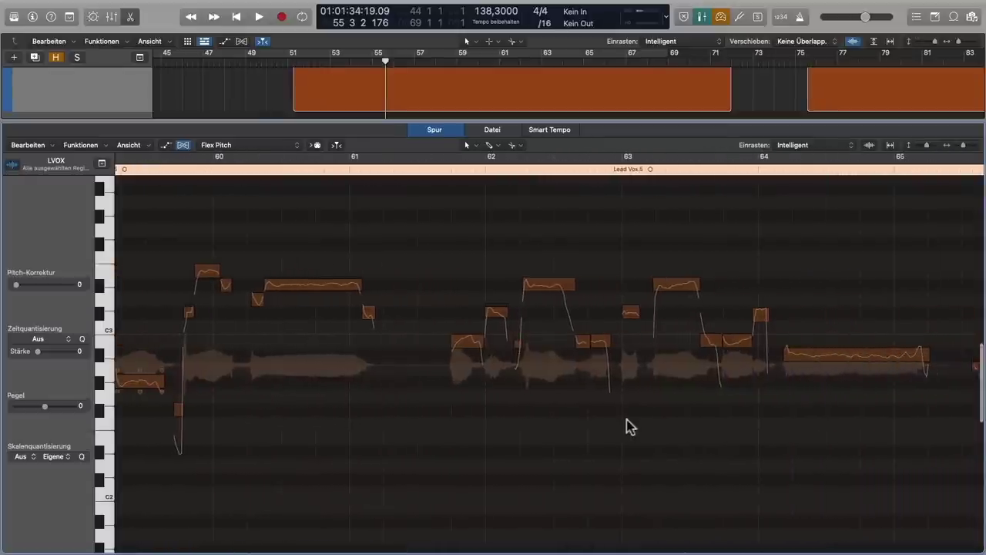
pyautogui.hscroll(2, 626, 422)
pyautogui.scroll(2, 614, 424)
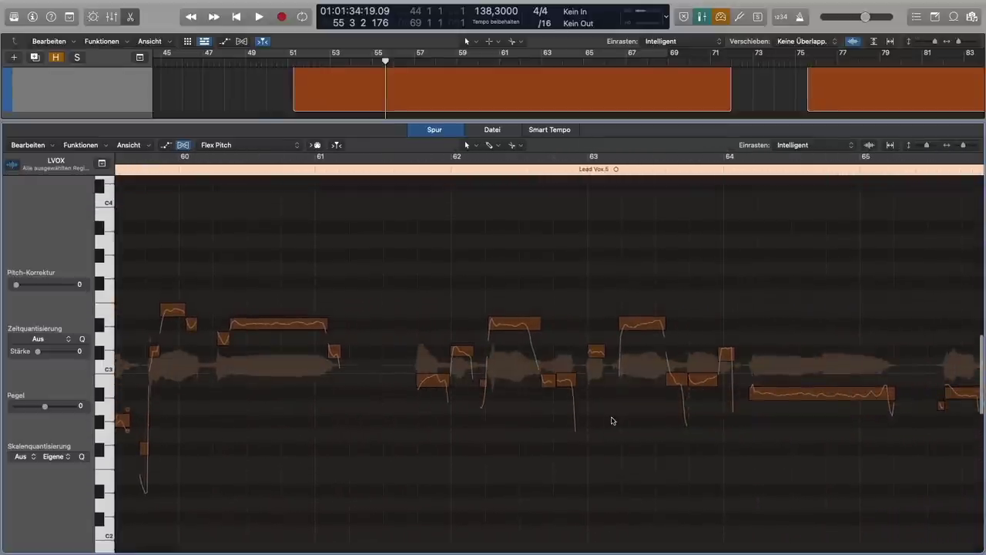
pyautogui.scroll(1, 612, 421)
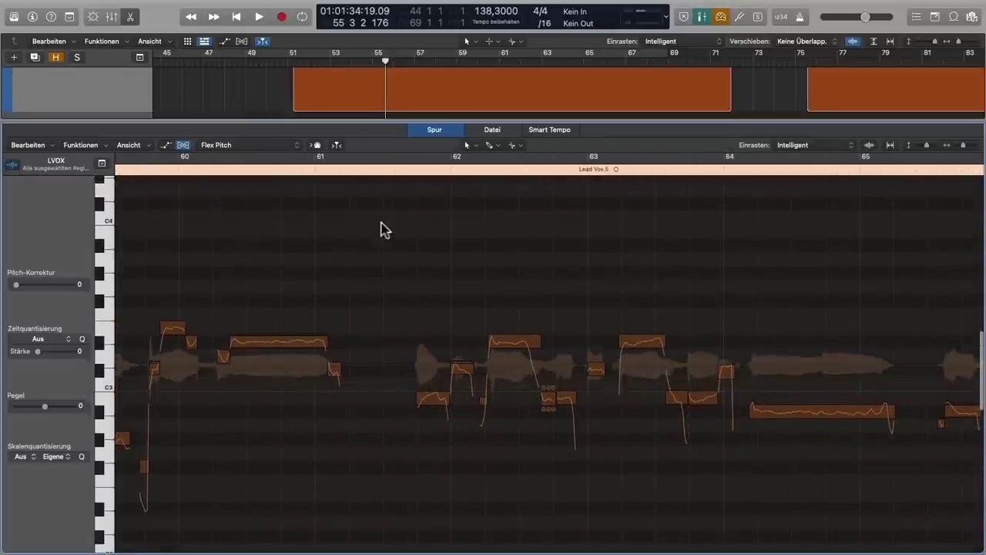
# Step: Play Lead Vox.5 from just after bar 61 into the long held note before bar 65, and stop
pyautogui.click(350, 172)
pyautogui.press('space')
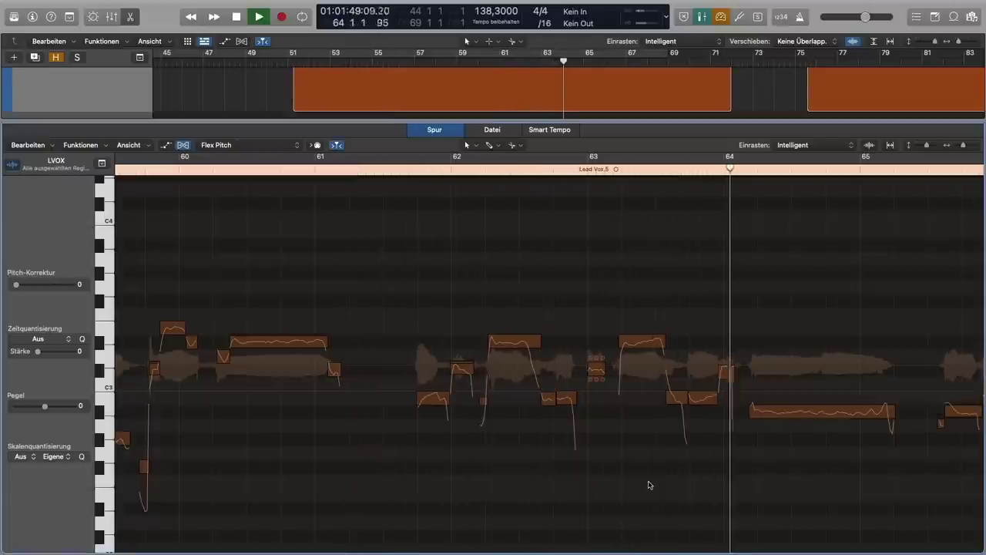
pyautogui.press('space')
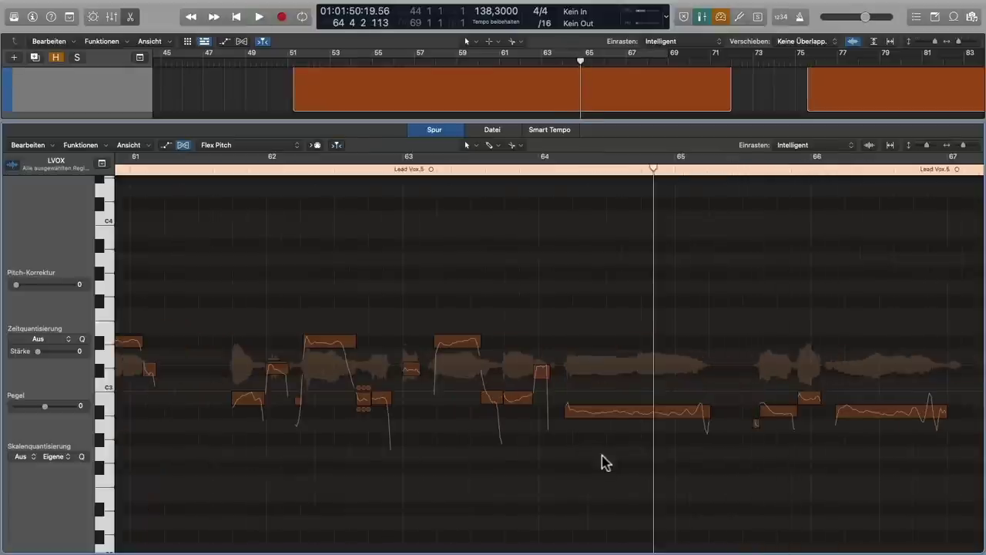
# Step: Transpose the long held note between bars 64 and 65 up by about eight semitones
pyautogui.click(613, 411)
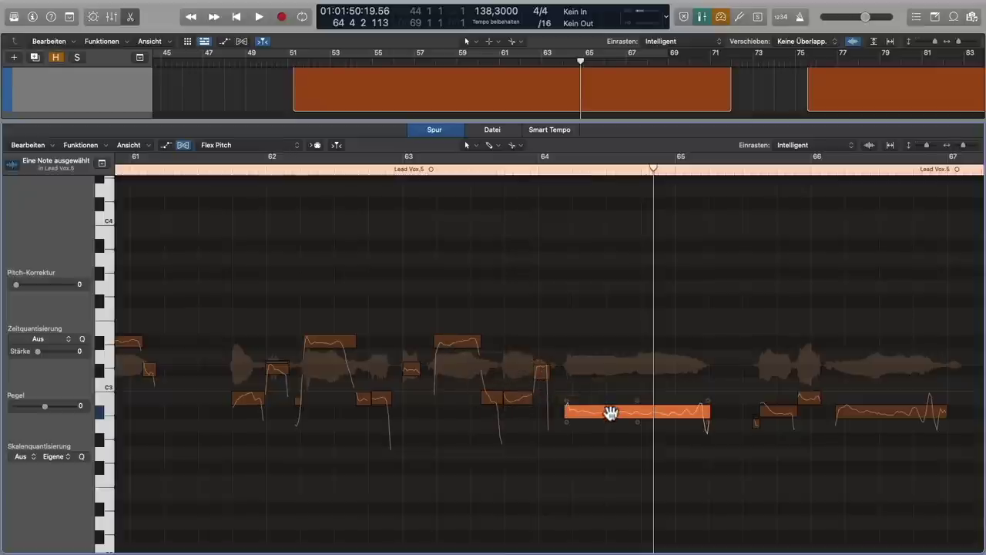
pyautogui.moveTo(610, 413); pyautogui.dragTo(603, 306)
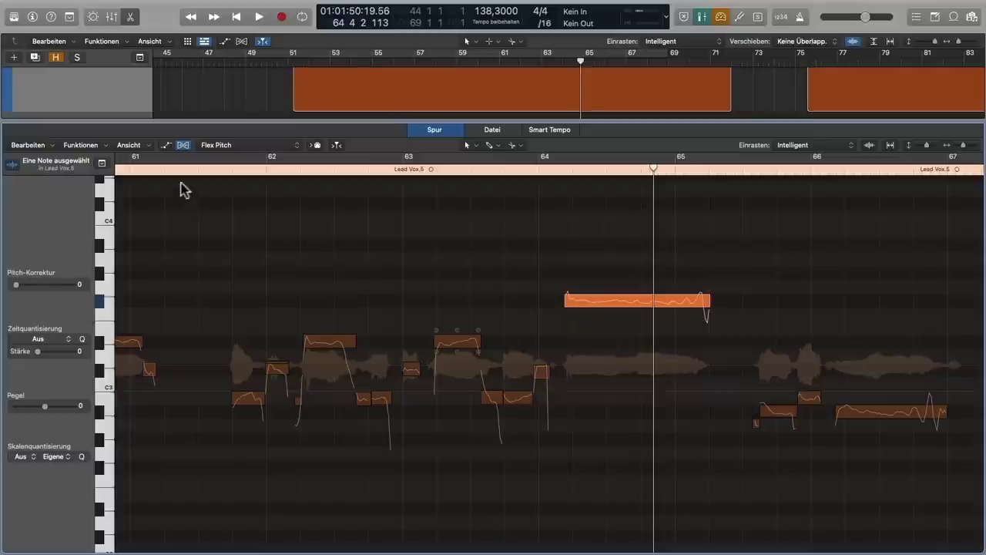
pyautogui.click(640, 303)
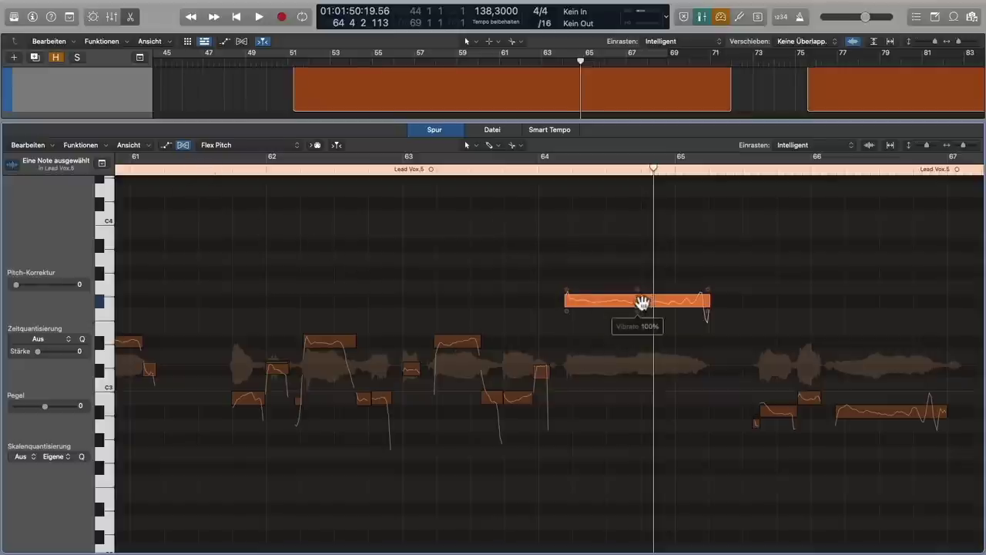
# Step: Play the phrase from just after bar 61 through the transposed long note past bar 65, and stop
pyautogui.click(195, 171)
pyautogui.press('space')
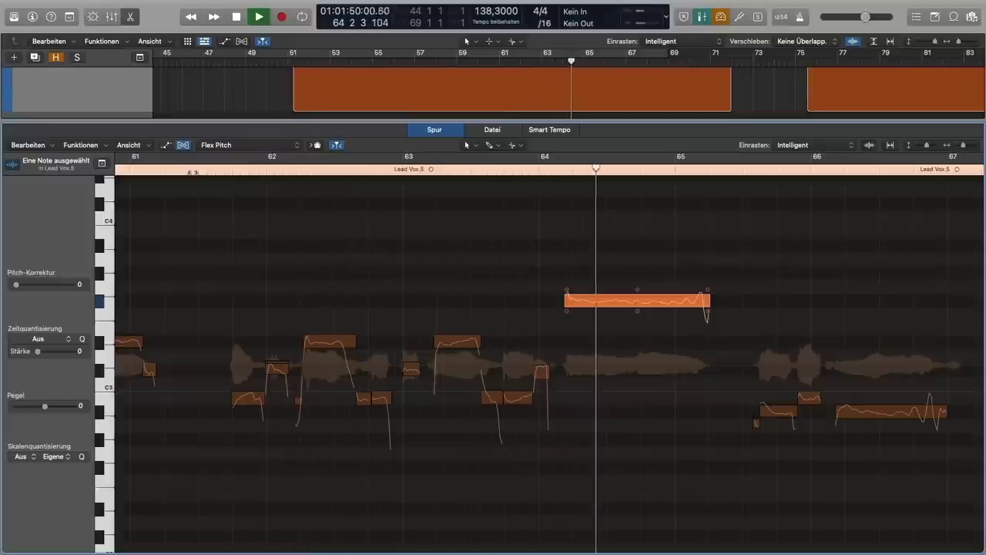
pyautogui.press('space')
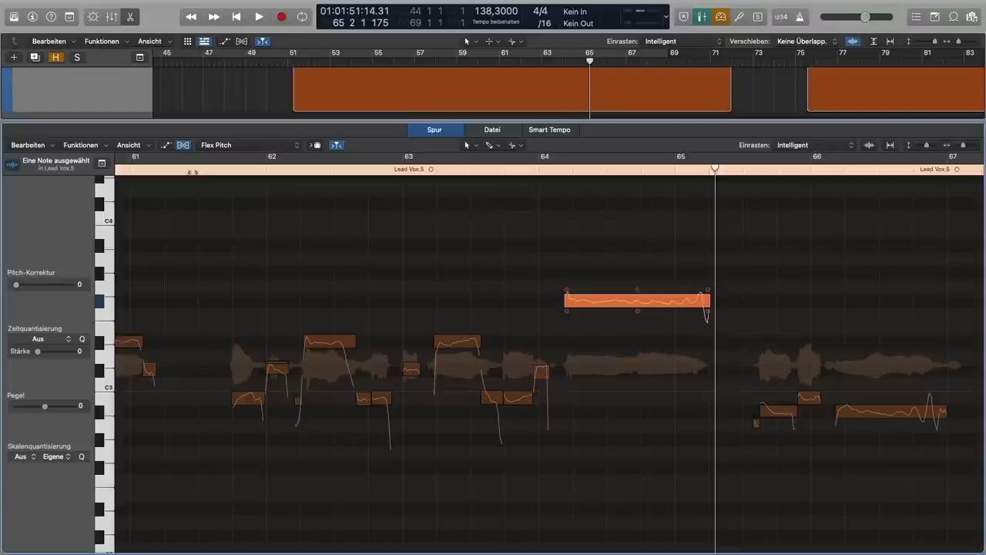
pyautogui.hscroll(3, 192, 171)
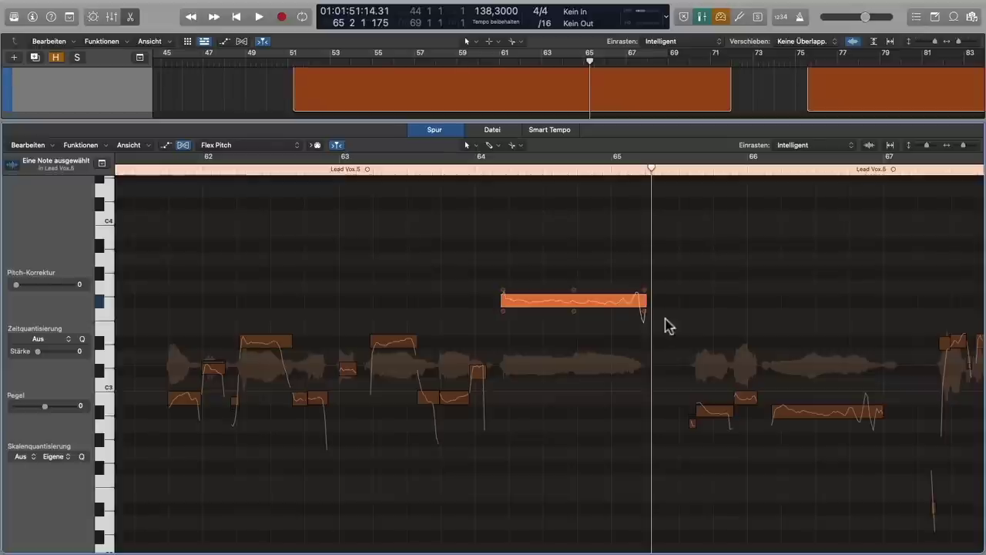
# Step: Play from shortly before bar 63 through the transposed long note into bar 65, and stop
pyautogui.click(313, 168)
pyautogui.press('space')
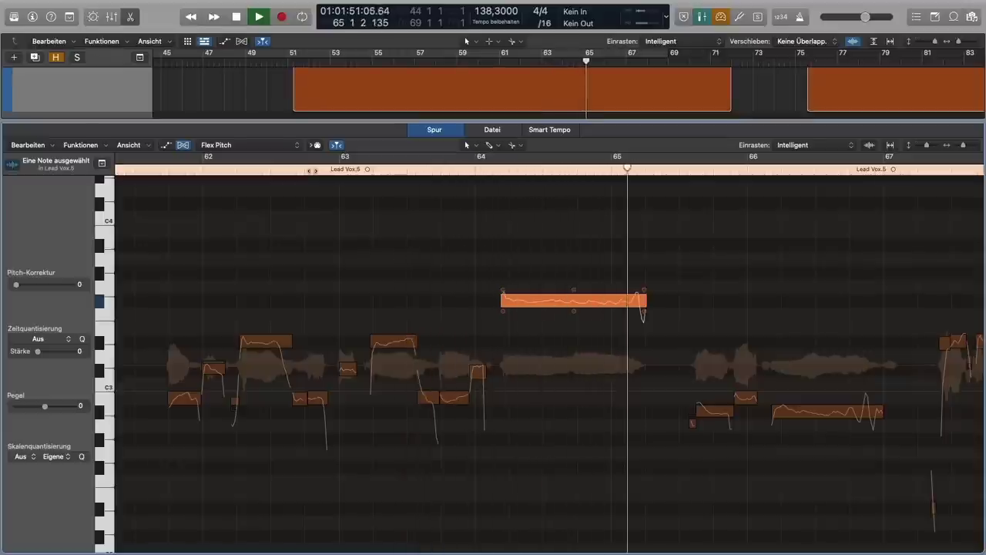
pyautogui.press('space')
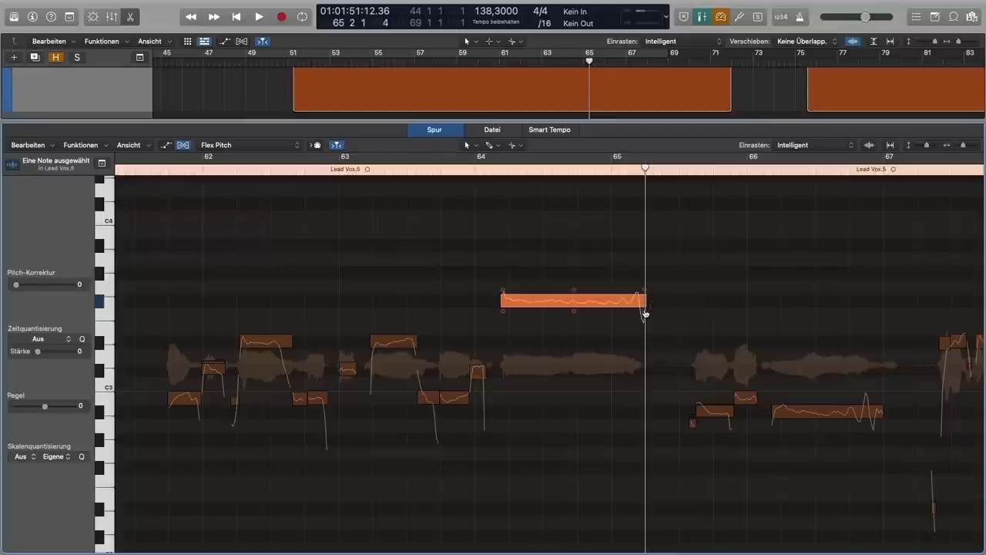
# Step: Lower the transposed long note's formant shift to about -122 and play the phrase from bar 62
pyautogui.moveTo(646, 312); pyautogui.dragTo(644, 322)
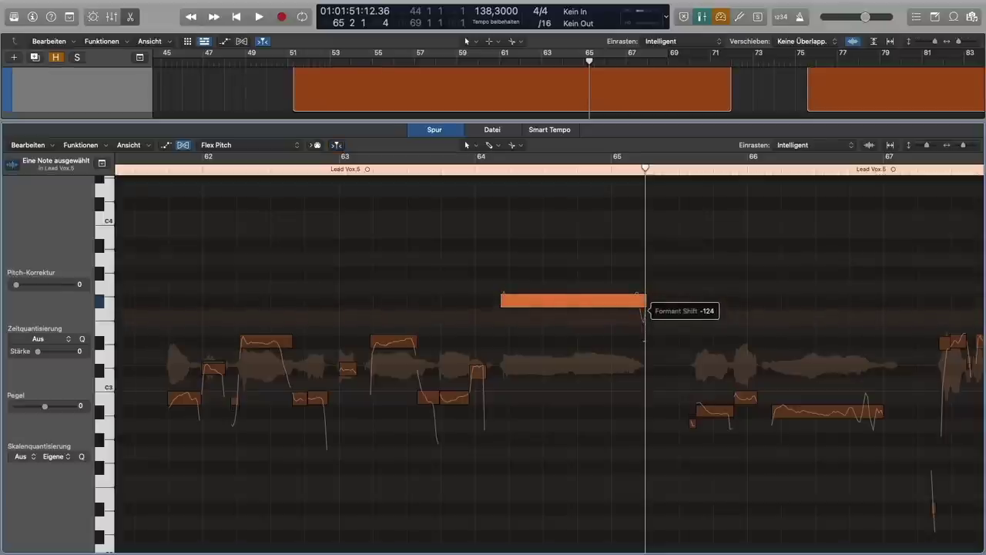
pyautogui.moveTo(645, 322); pyautogui.dragTo(645, 348)
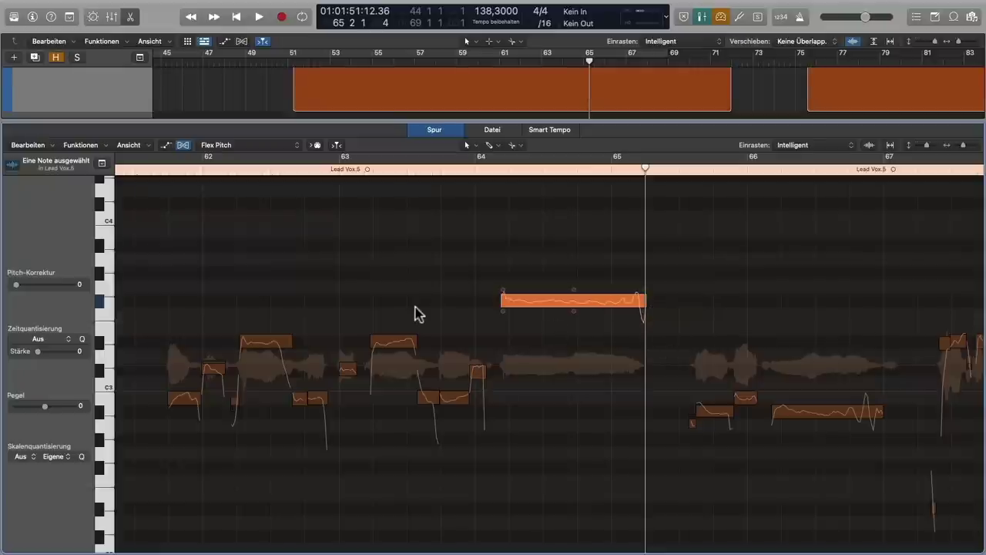
pyautogui.click(206, 169)
pyautogui.press('space')
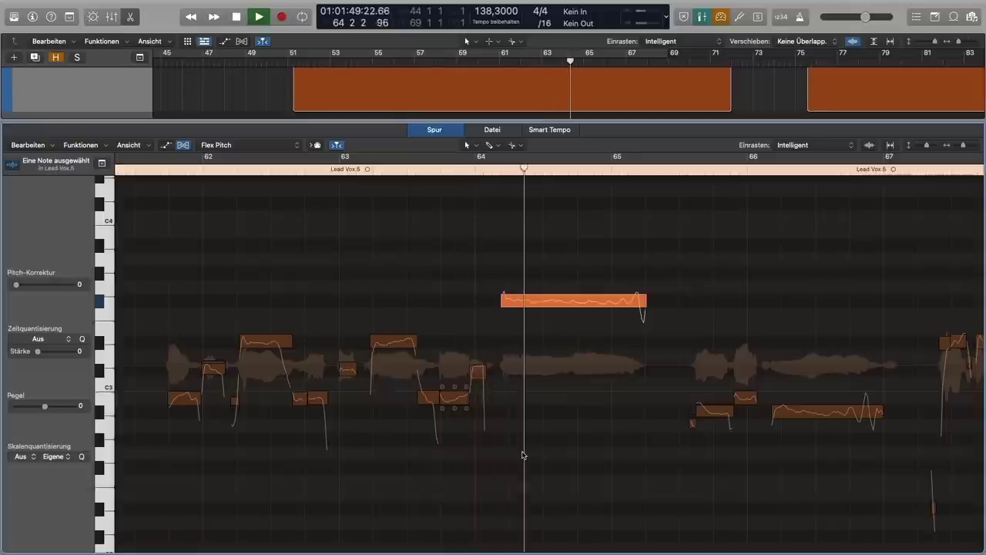
pyautogui.press('space')
# Step: Raise the long note's formant shift again and play from bar 63 into bar 65
pyautogui.moveTo(646, 314)
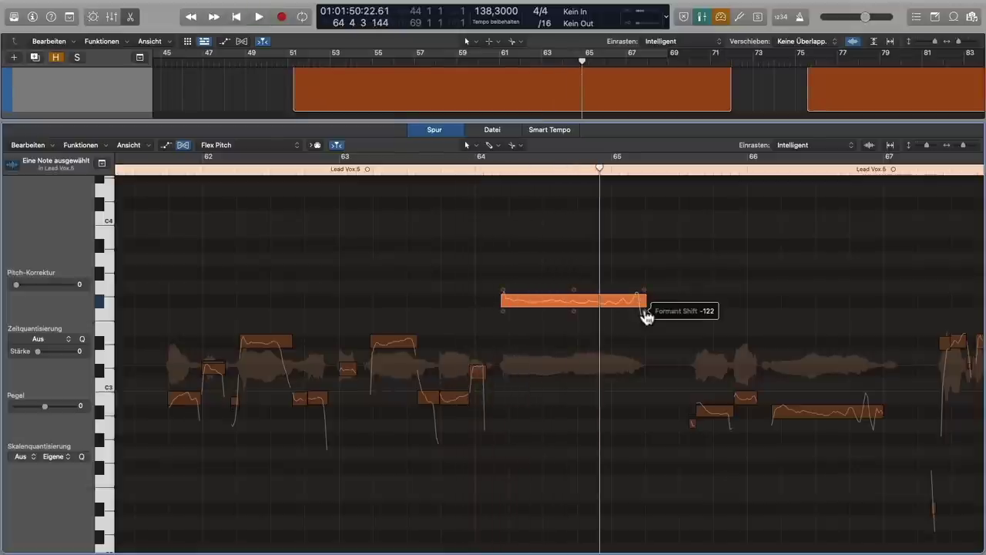
pyautogui.moveTo(645, 314); pyautogui.dragTo(646, 295)
pyautogui.doubleClick(340, 171)
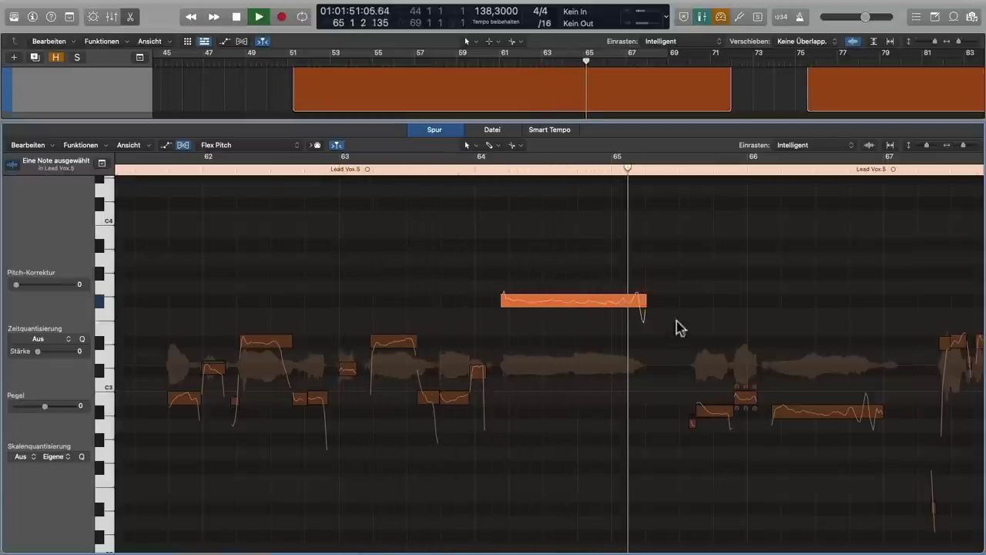
pyautogui.press('space')
# Step: Adjust the long note's formant shift to about -32 and play from bar 63 beat 2
pyautogui.moveTo(644, 308)
pyautogui.mouseDown()
pyautogui.moveTo(645, 319)
pyautogui.moveTo(641, 304)
pyautogui.mouseUp()
pyautogui.click(383, 170)
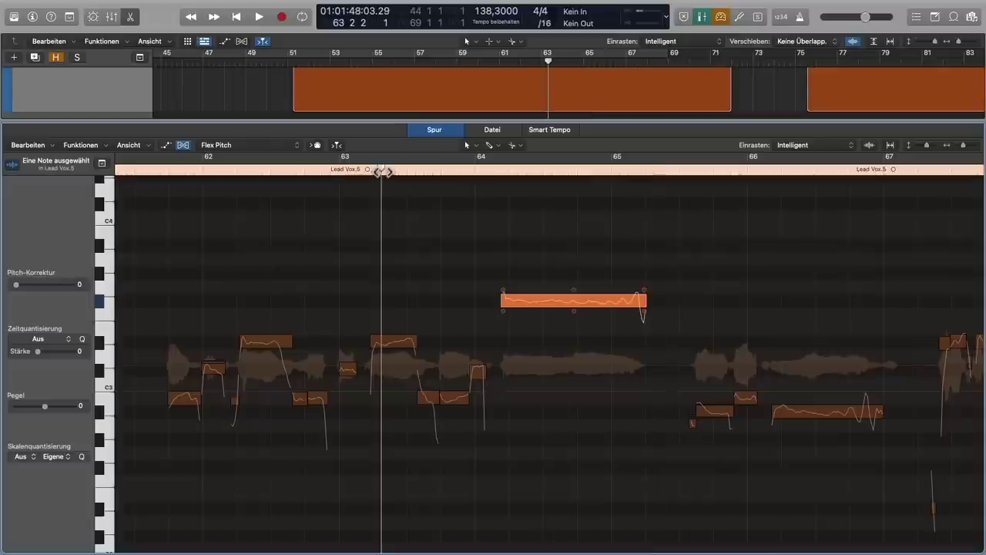
pyautogui.press('space')
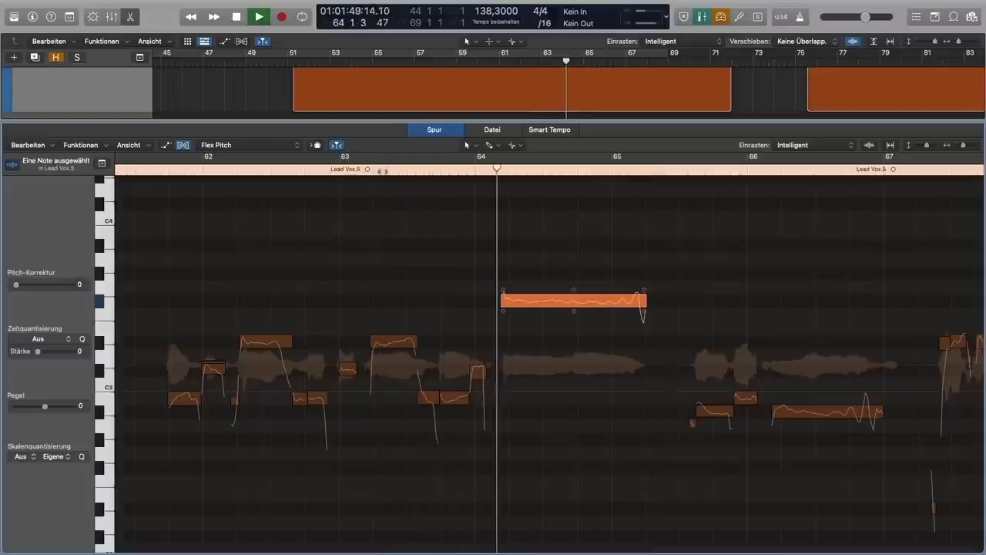
pyautogui.press('space')
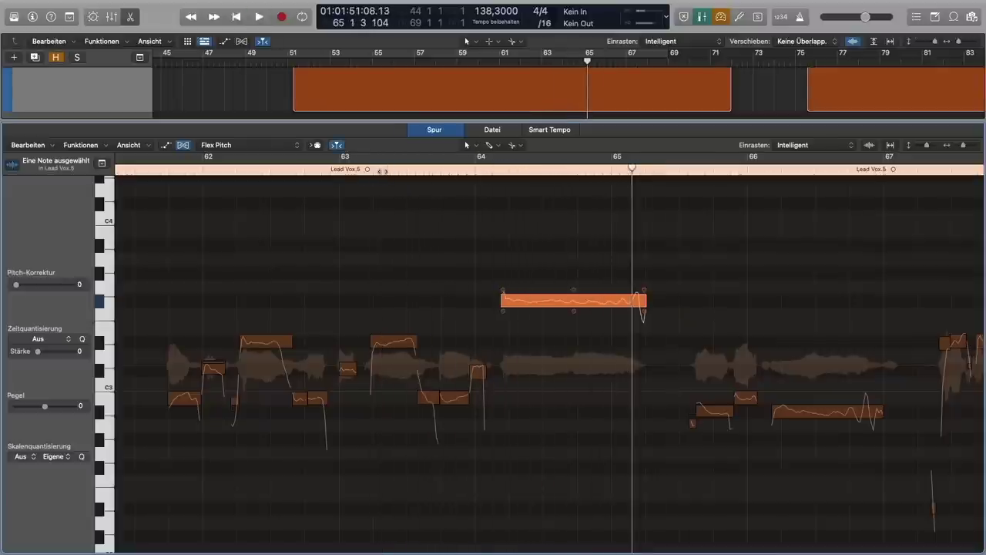
# Step: Lower the long note's formant shift strongly to about -960 and play from shortly before bar 63
pyautogui.moveTo(646, 319)
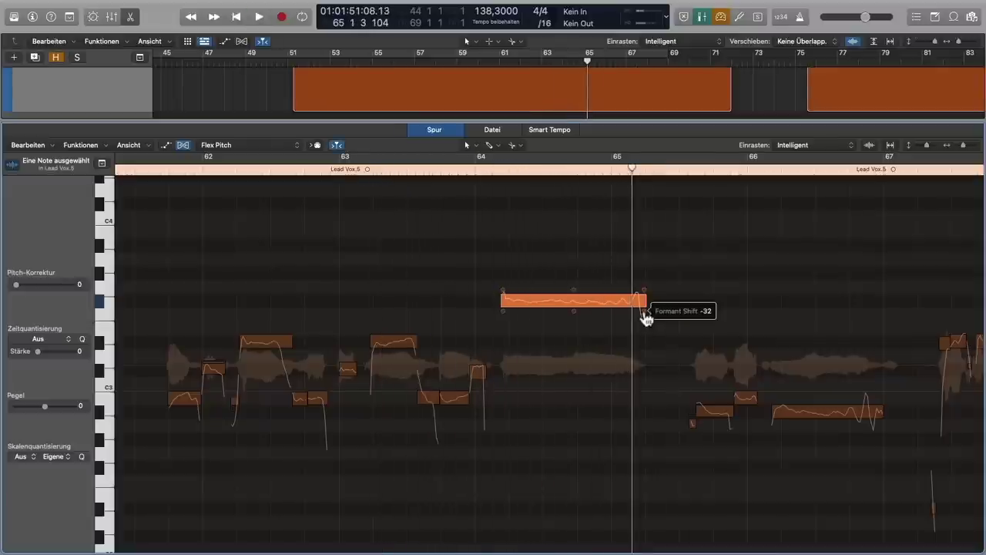
pyautogui.moveTo(646, 314); pyautogui.dragTo(639, 546)
pyautogui.click(314, 169)
pyautogui.press('space')
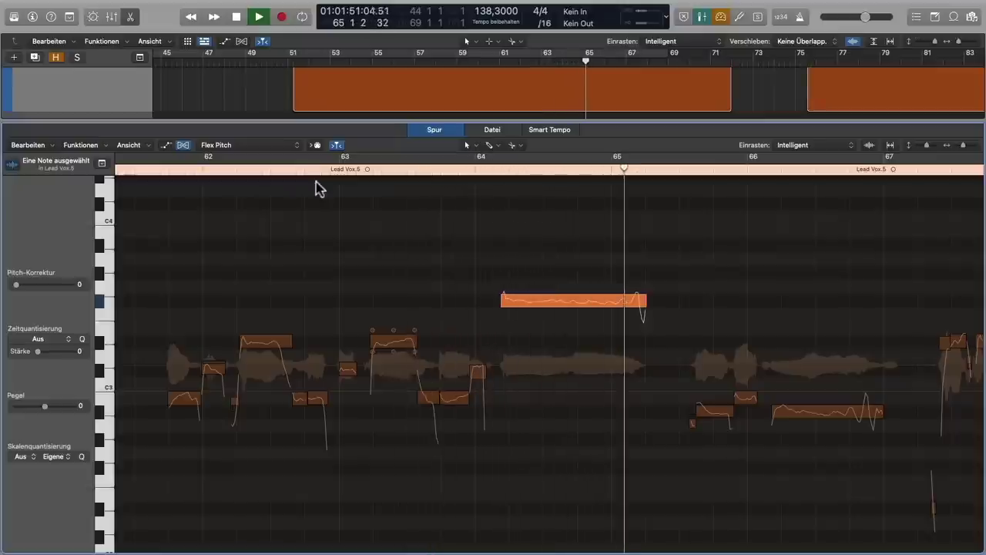
pyautogui.press('space')
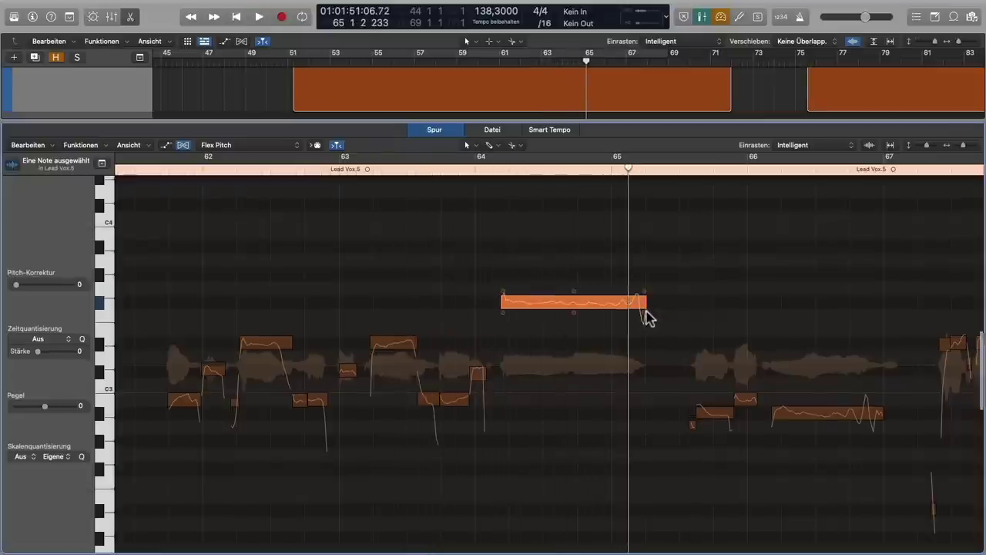
# Step: Raise the long note's formant shift far above zero, play from mid-bar 62, and reset the shift to 0
pyautogui.scroll(3, 648, 315)
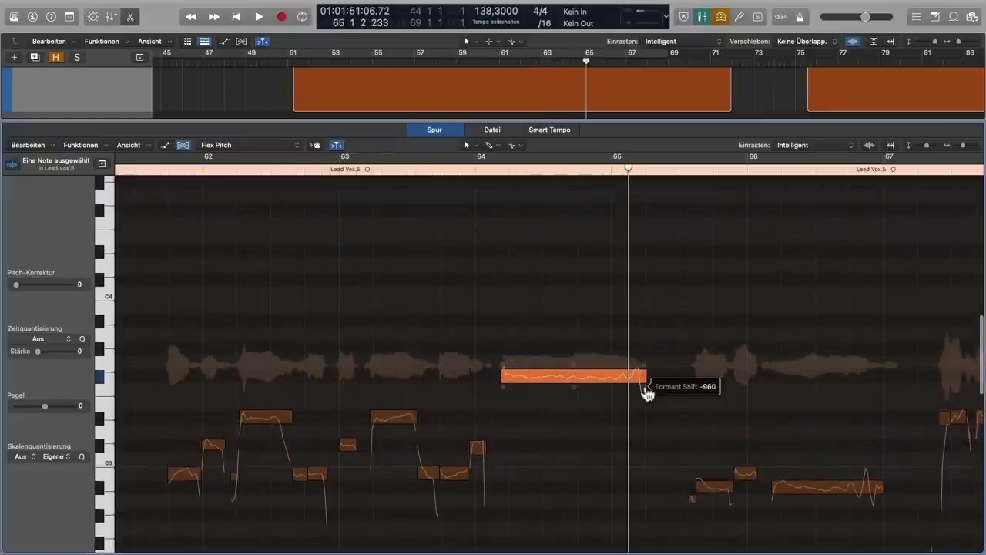
pyautogui.moveTo(645, 391); pyautogui.dragTo(645, 287)
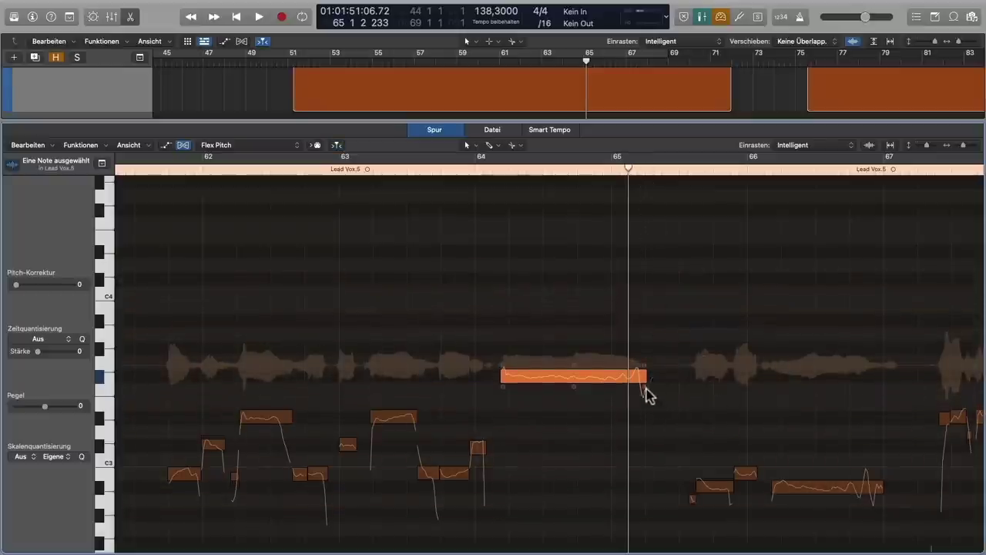
pyautogui.moveTo(645, 385); pyautogui.dragTo(644, 218)
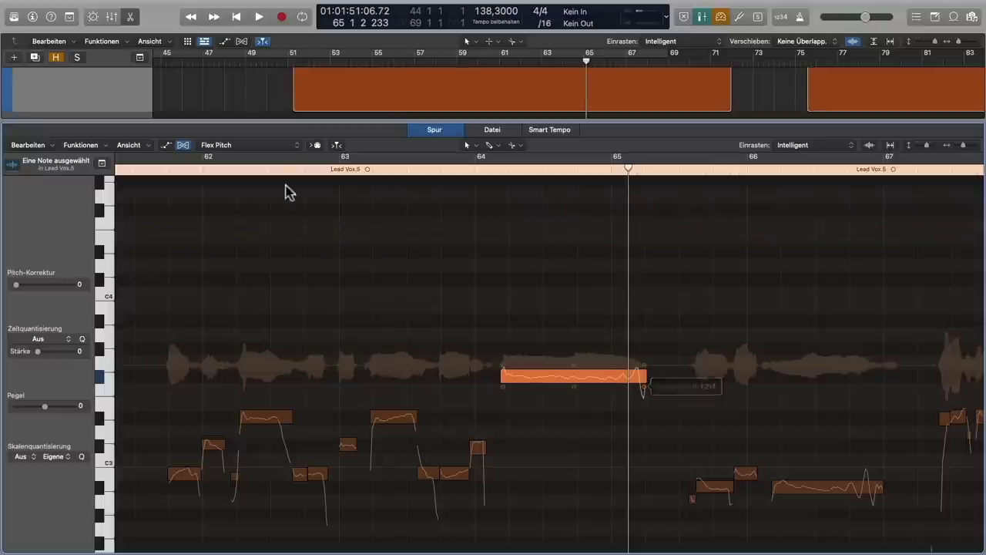
pyautogui.doubleClick(270, 169)
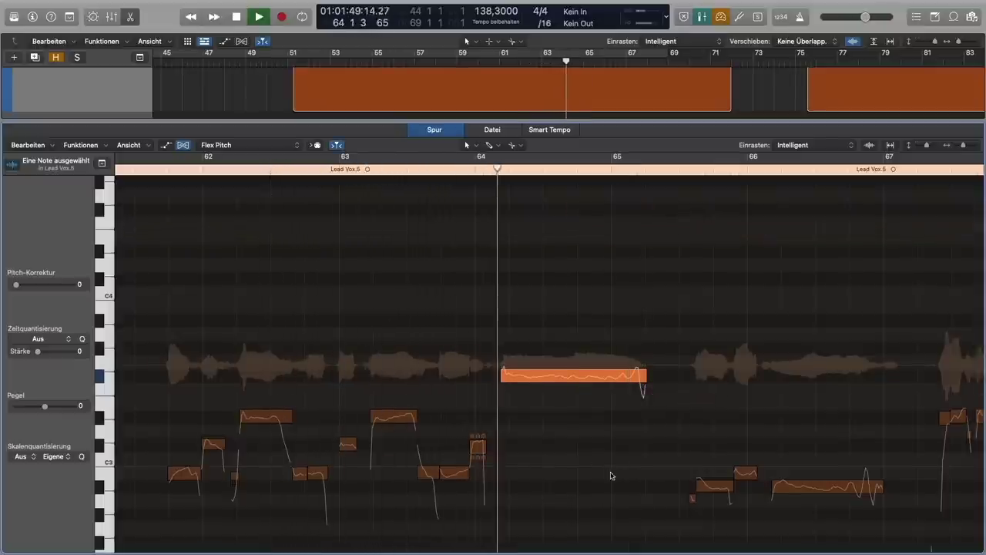
pyautogui.press('space')
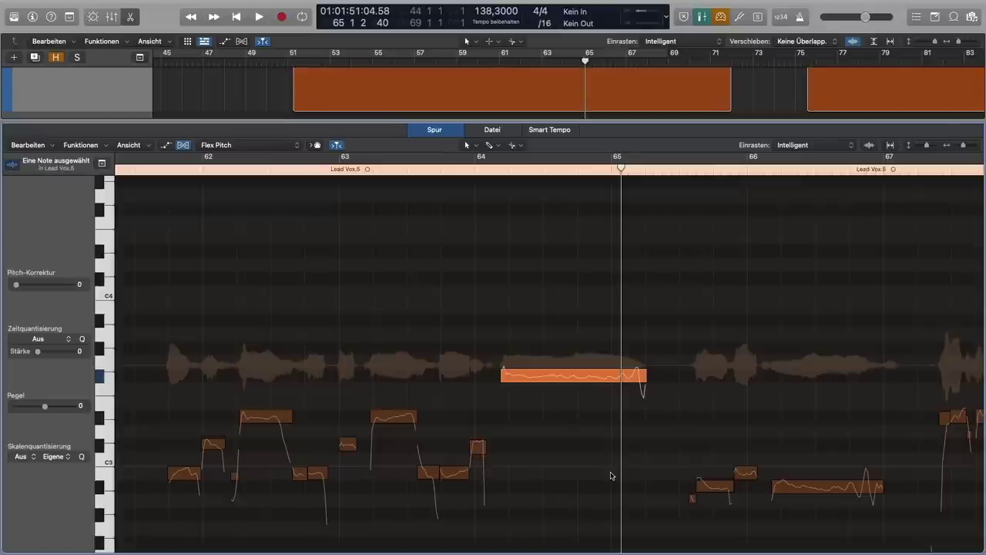
pyautogui.moveTo(645, 392)
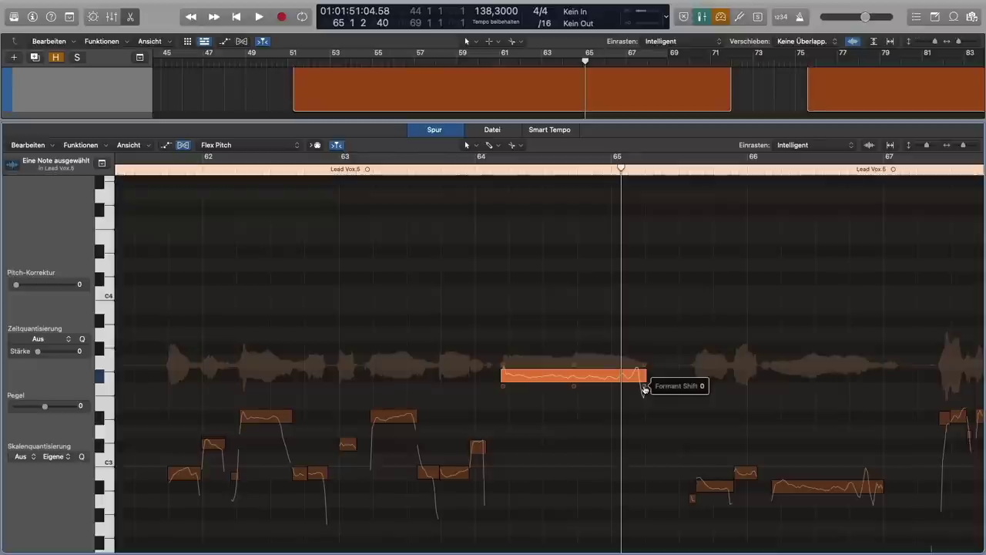
pyautogui.moveTo(645, 390); pyautogui.dragTo(643, 390)
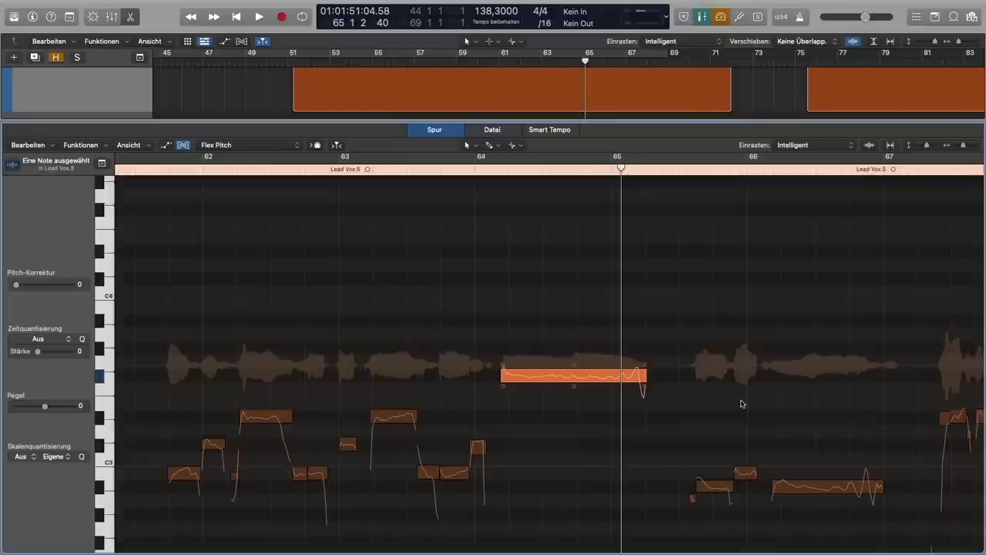
# Step: Select the 12 notes from just before bar 62 through the long note, raise their formant shift to about 660, and play the phrase
pyautogui.hscroll(-3, 623, 435)
pyautogui.scroll(-2, 609, 430)
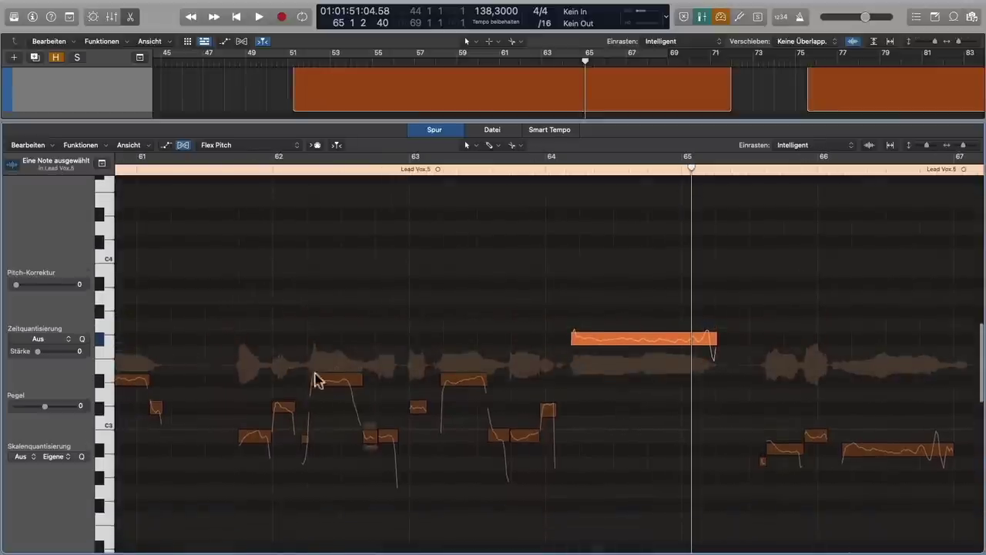
pyautogui.moveTo(191, 262); pyautogui.dragTo(710, 519)
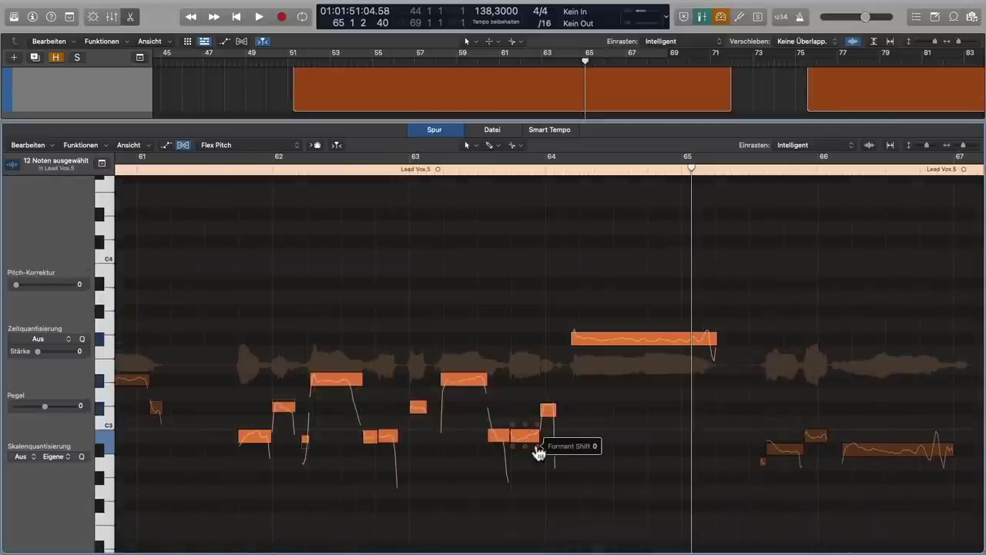
pyautogui.moveTo(538, 448); pyautogui.dragTo(497, 344)
pyautogui.click(201, 170)
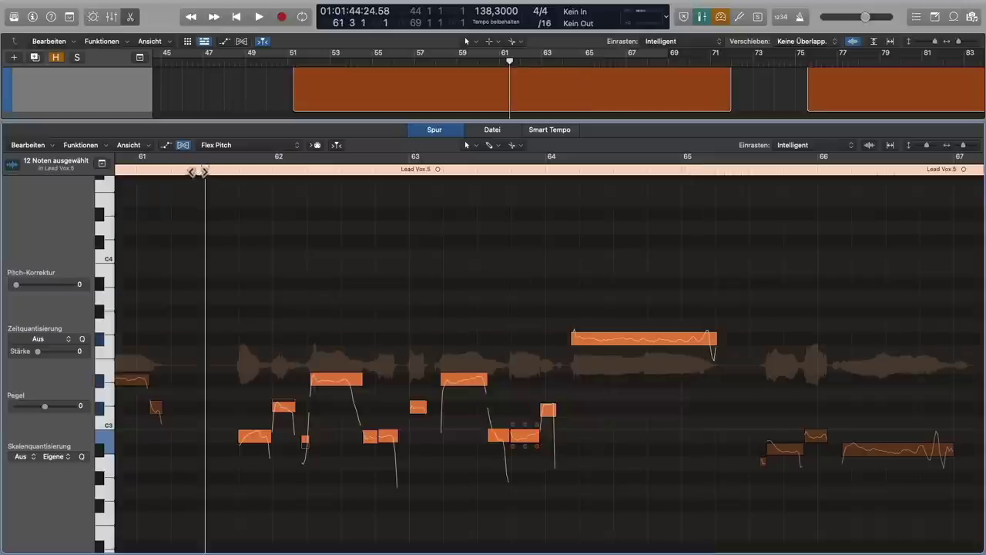
pyautogui.press('space')
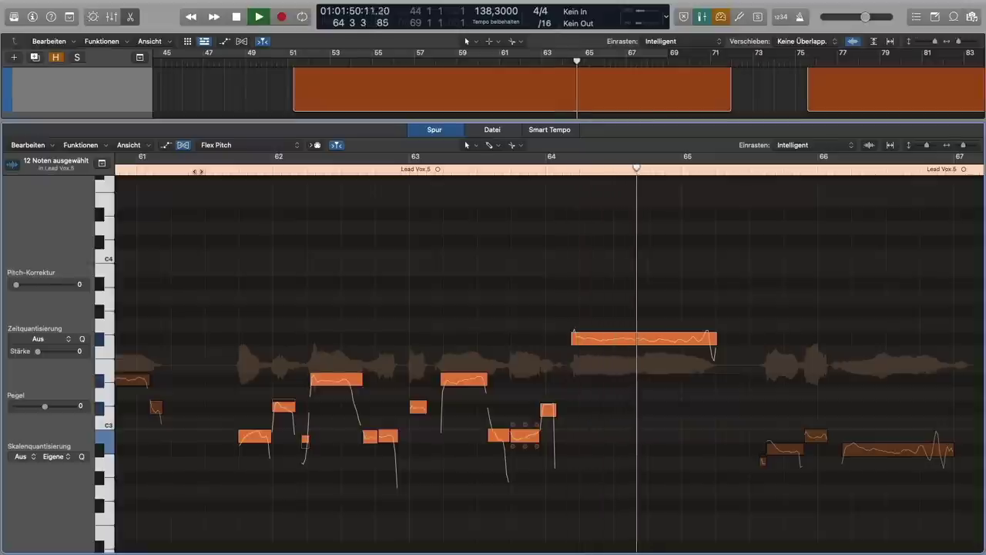
pyautogui.press('space')
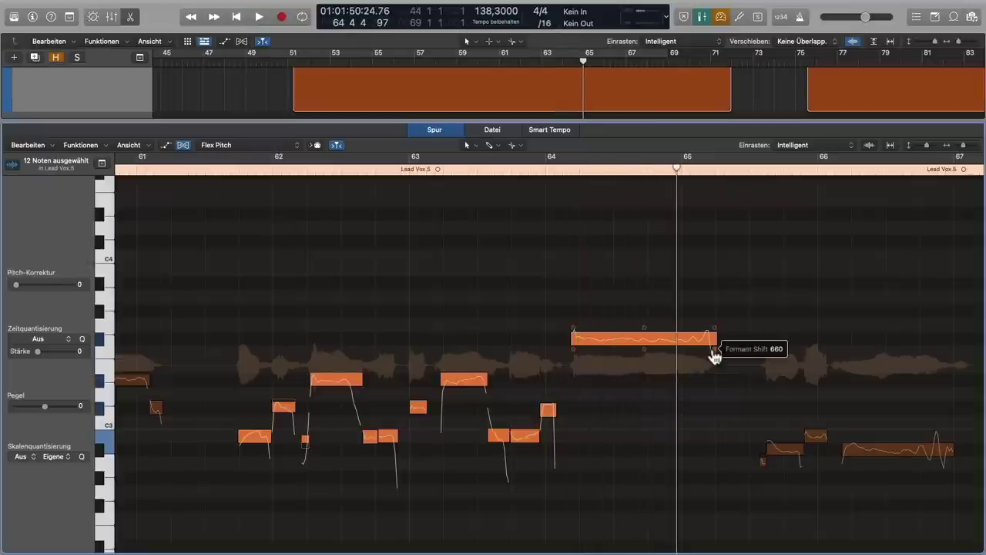
# Step: Lower the formant shift of the 12 selected notes well below zero and play the phrase from bar 61 beat 3
pyautogui.moveTo(713, 352); pyautogui.dragTo(725, 553)
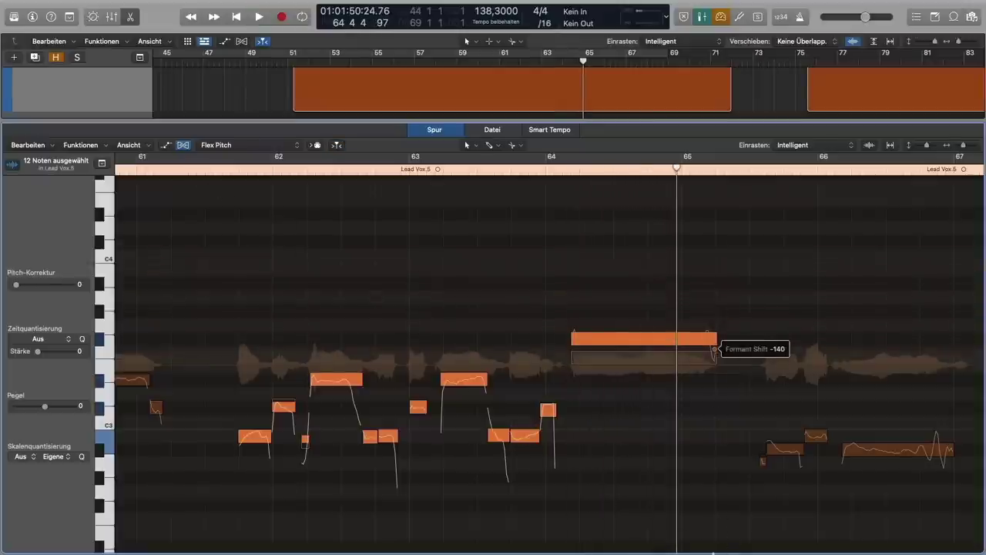
pyautogui.moveTo(716, 352); pyautogui.dragTo(711, 497)
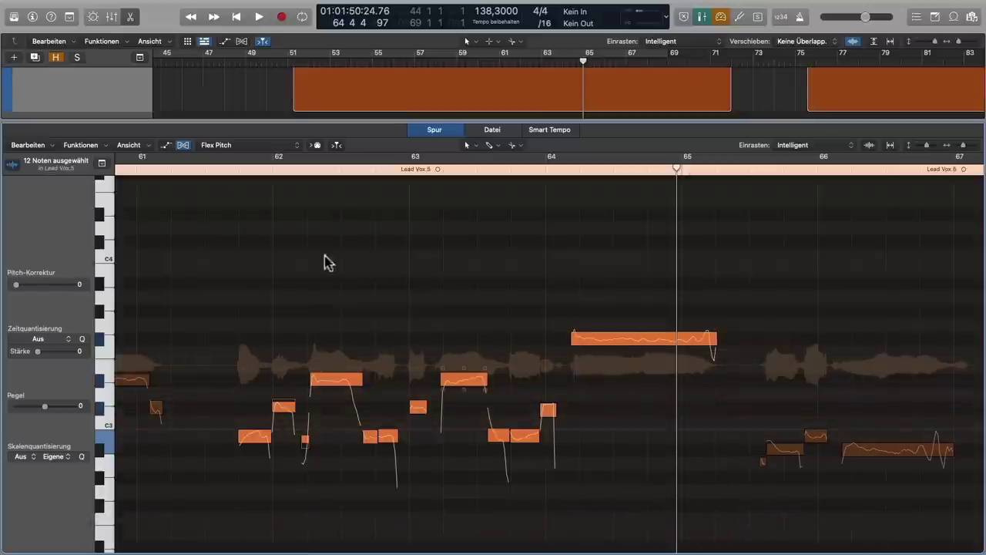
pyautogui.doubleClick(204, 170)
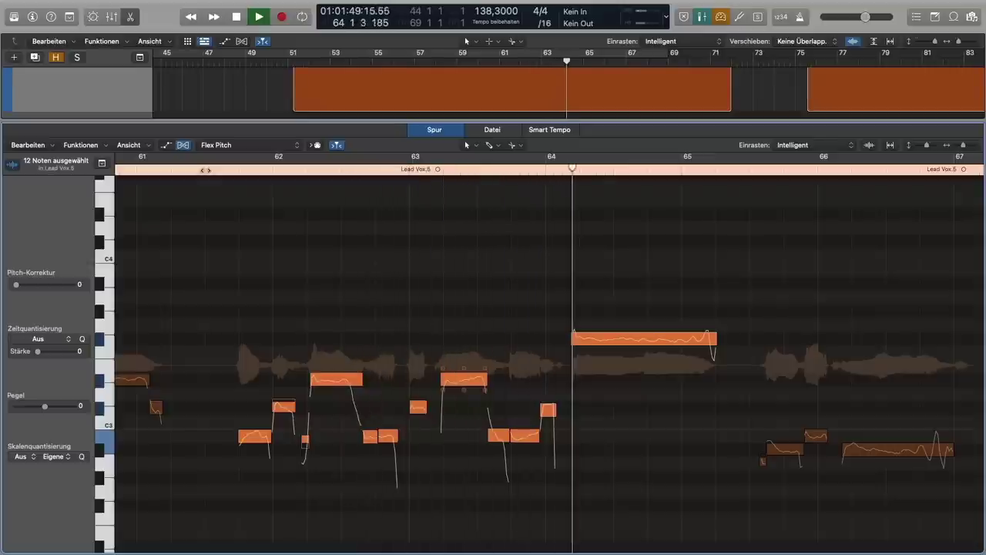
pyautogui.press('space')
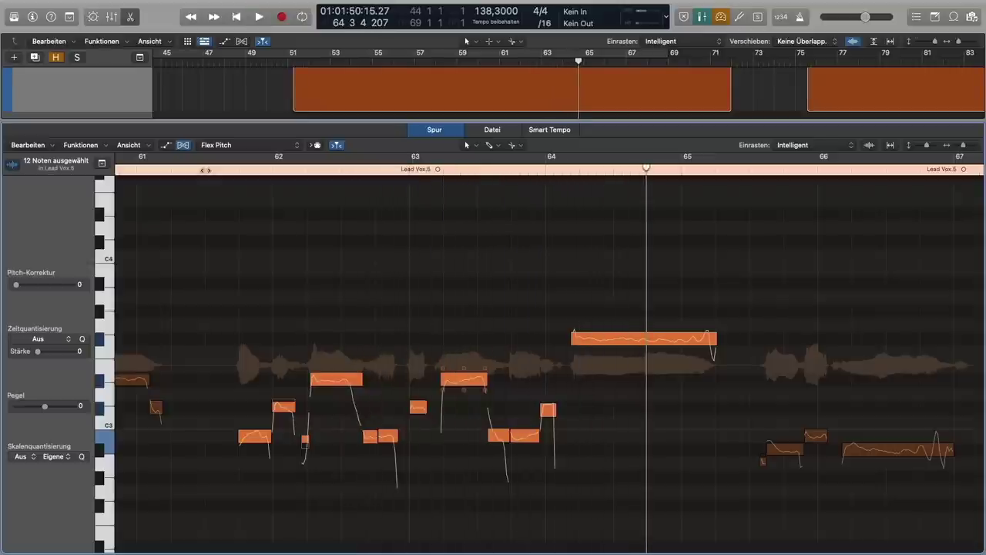
# Step: Reset the long note's formant shift to 0 and play the phrase from shortly before bar 62 into the note
pyautogui.click(714, 352)
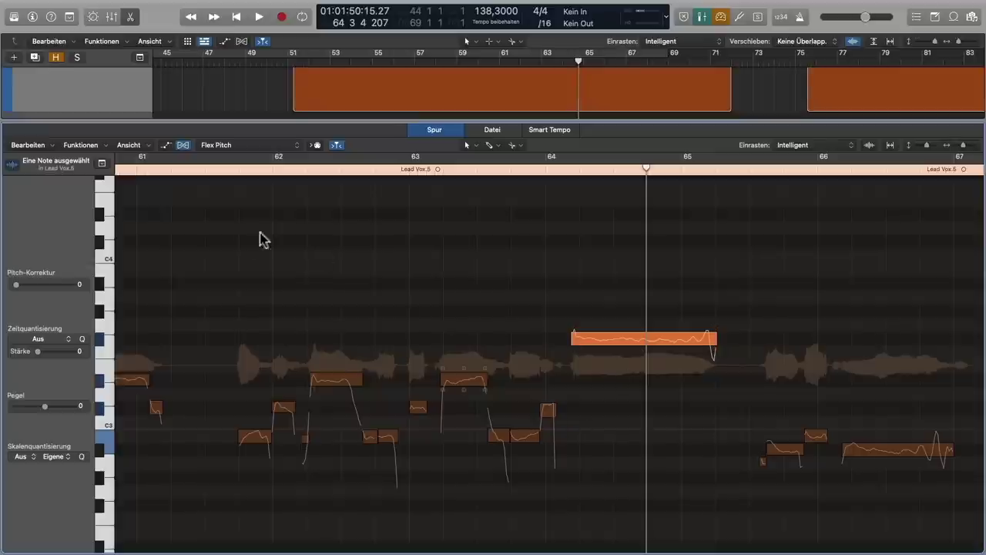
pyautogui.click(230, 171)
pyautogui.press('space')
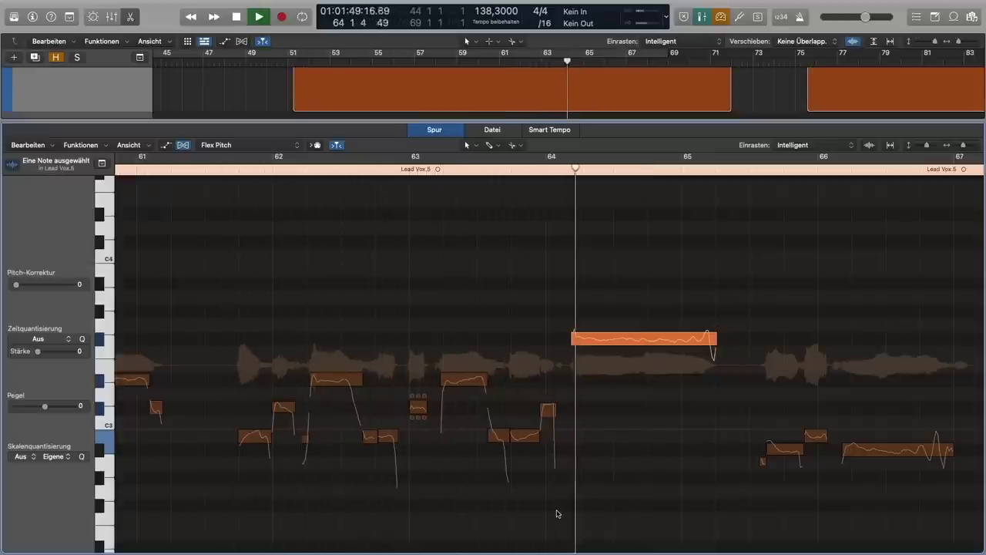
pyautogui.press('space')
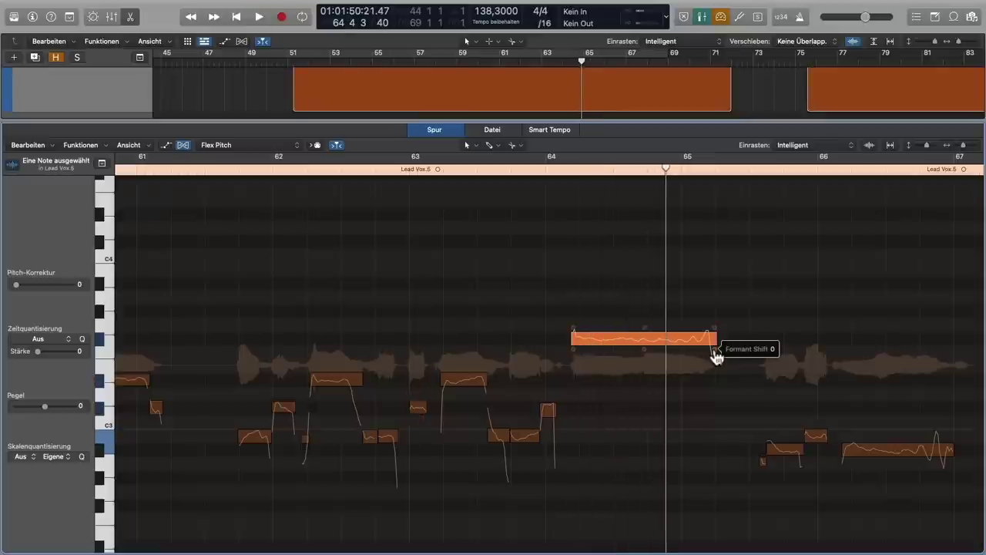
pyautogui.moveTo(714, 353); pyautogui.dragTo(715, 358)
# Step: Place the playhead at bar 68 beat 2 in Lead Vox.5 and deselect the long note
pyautogui.press('super+Left')
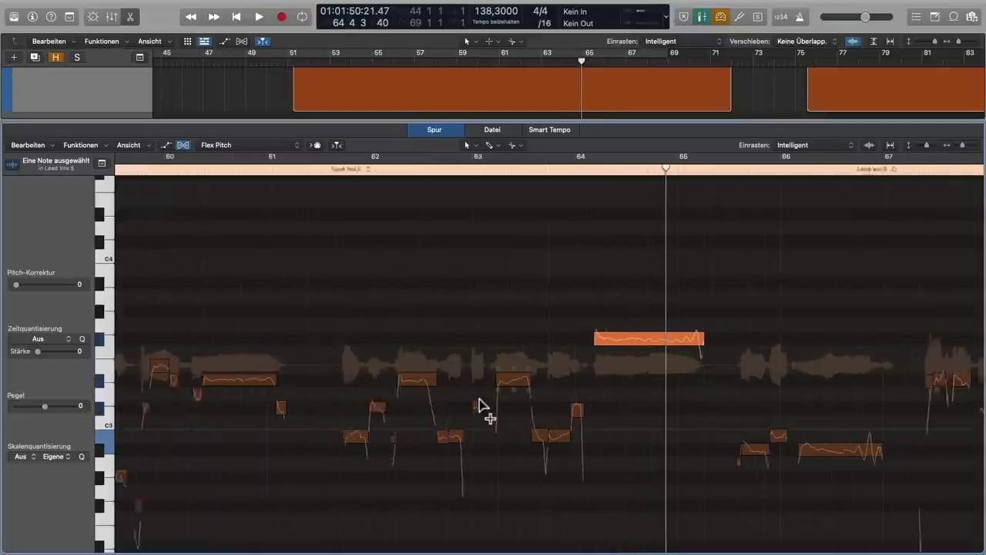
pyautogui.hscroll(10, 605, 430)
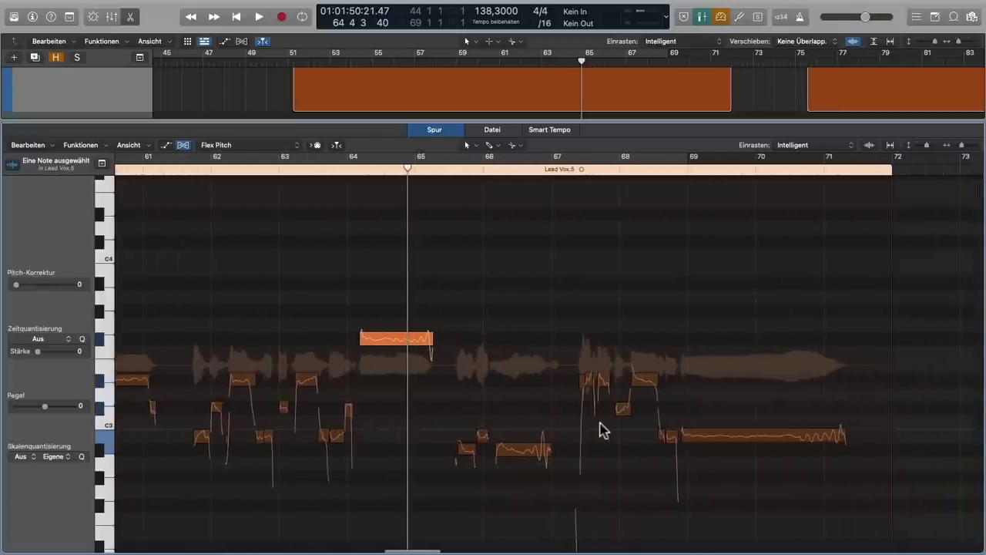
pyautogui.click(637, 165)
pyautogui.click(566, 275)
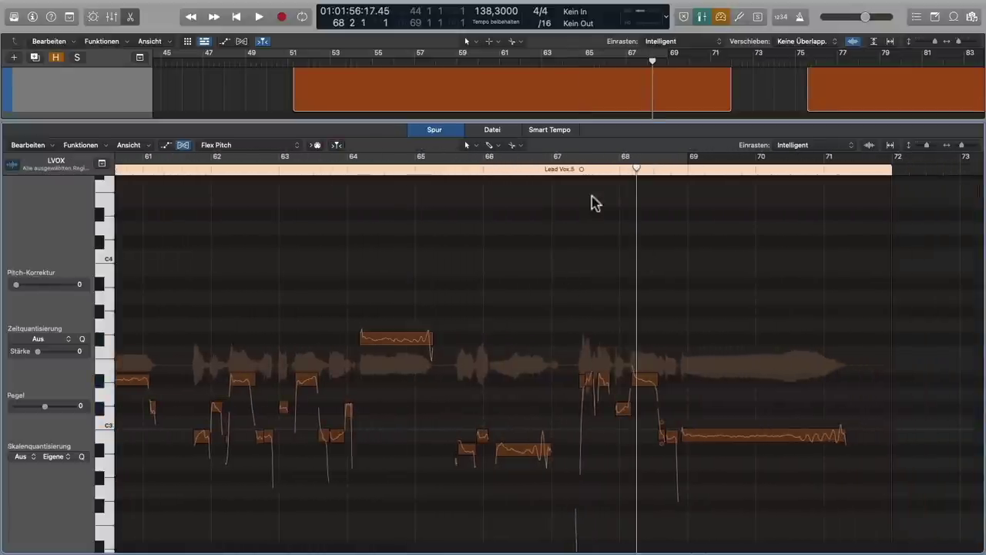
# Step: Play the Lead Vox.5 phrase from bar 67 into the long note that starts just before bar 69
pyautogui.click(554, 172)
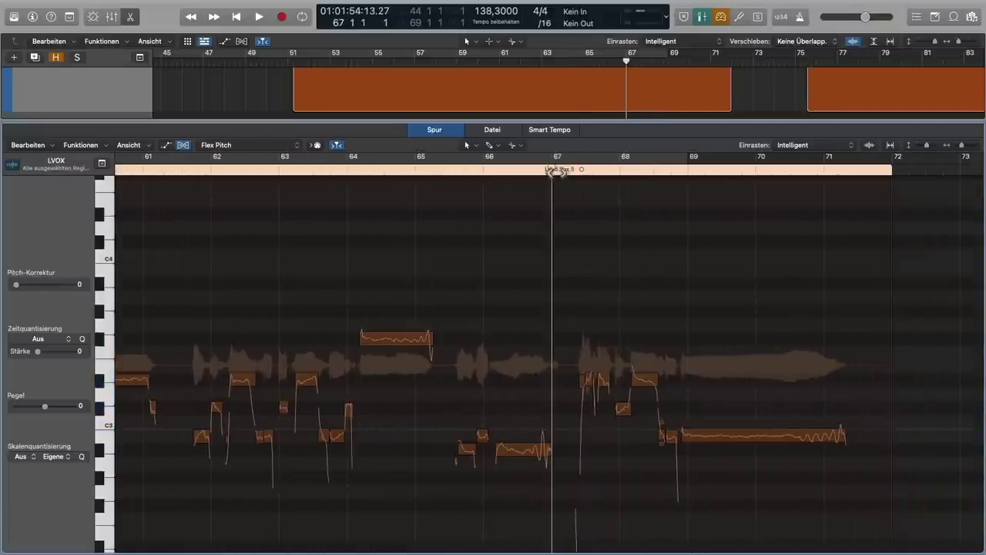
pyautogui.press('space')
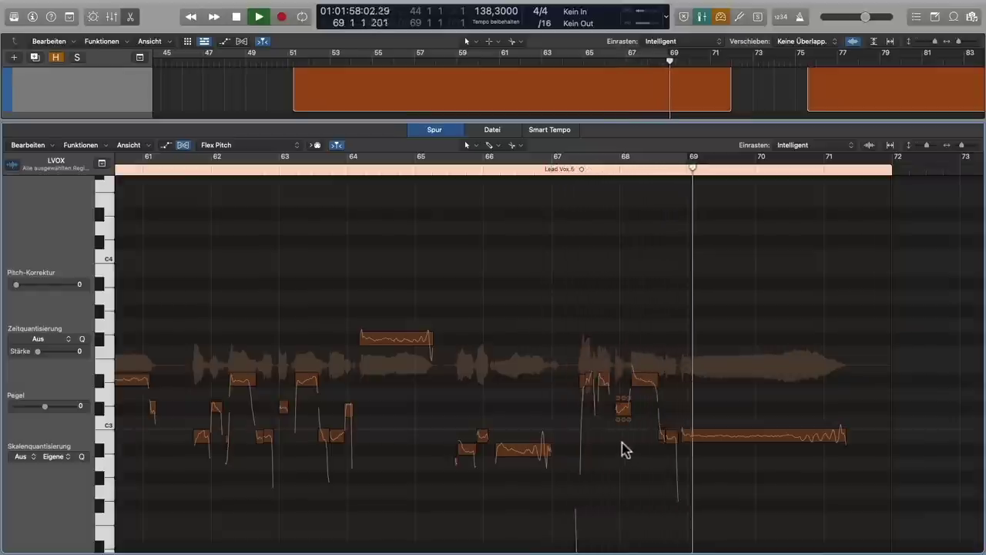
pyautogui.press('space')
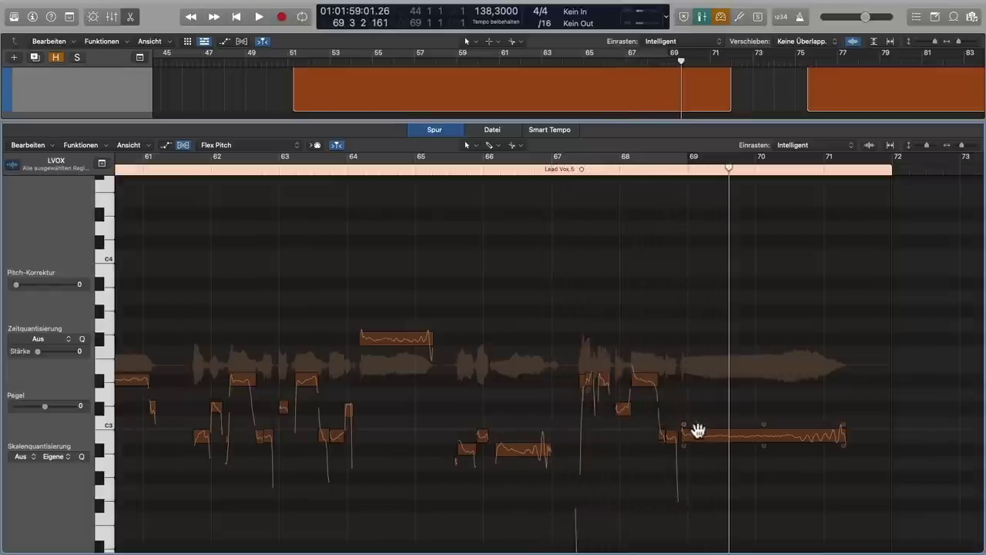
# Step: Transpose the long note before bar 69 up one octave and play the phrase from just before bar 67
pyautogui.scroll(2, 697, 430)
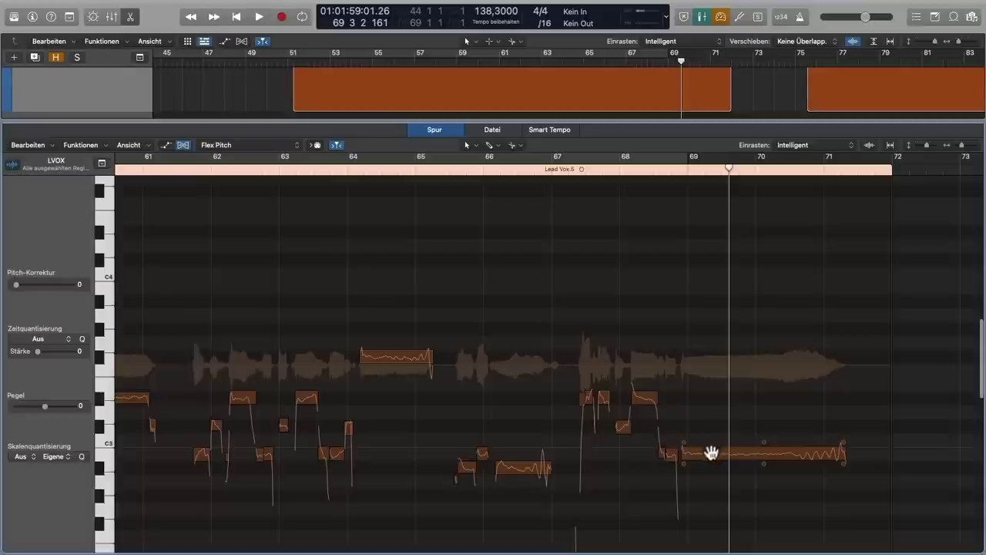
pyautogui.click(710, 453)
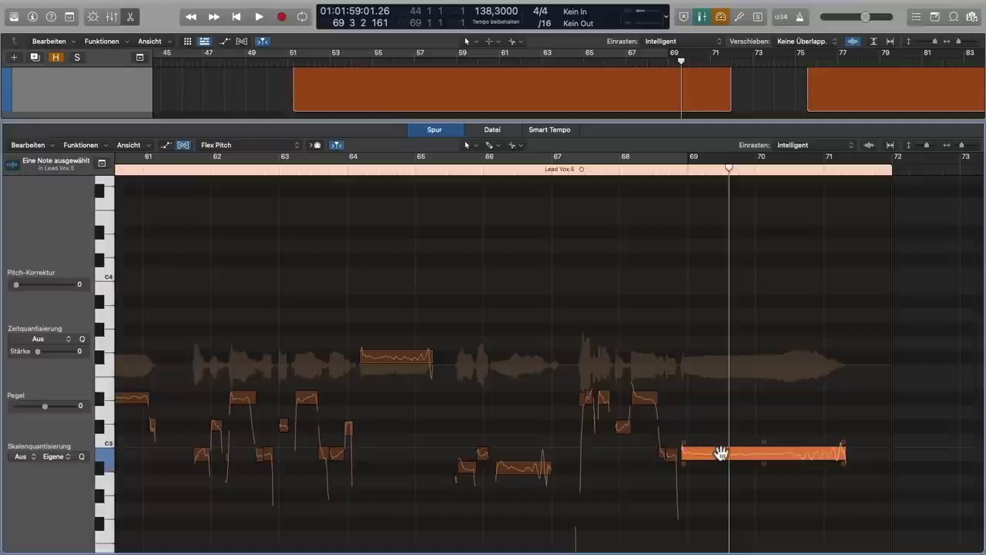
pyautogui.moveTo(721, 452); pyautogui.dragTo(706, 279)
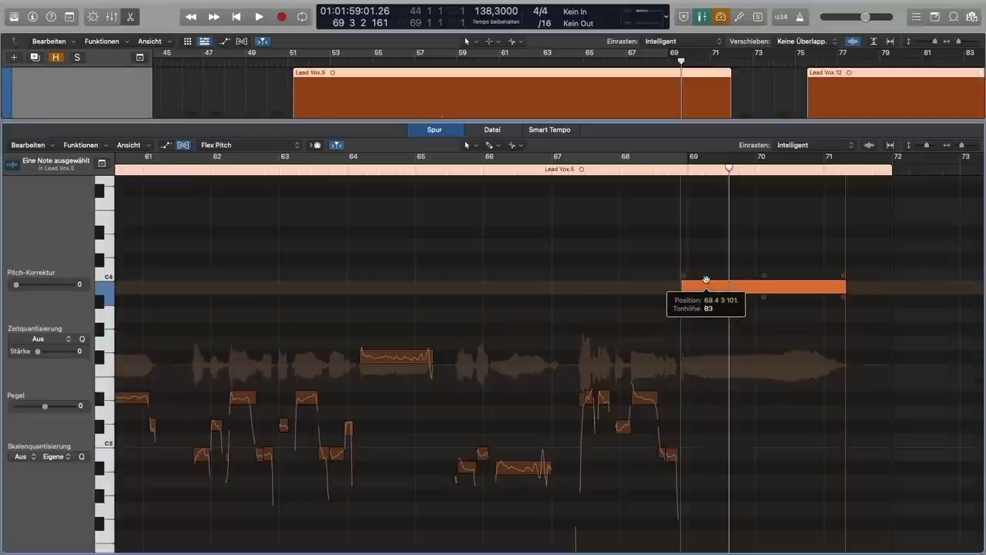
pyautogui.doubleClick(536, 169)
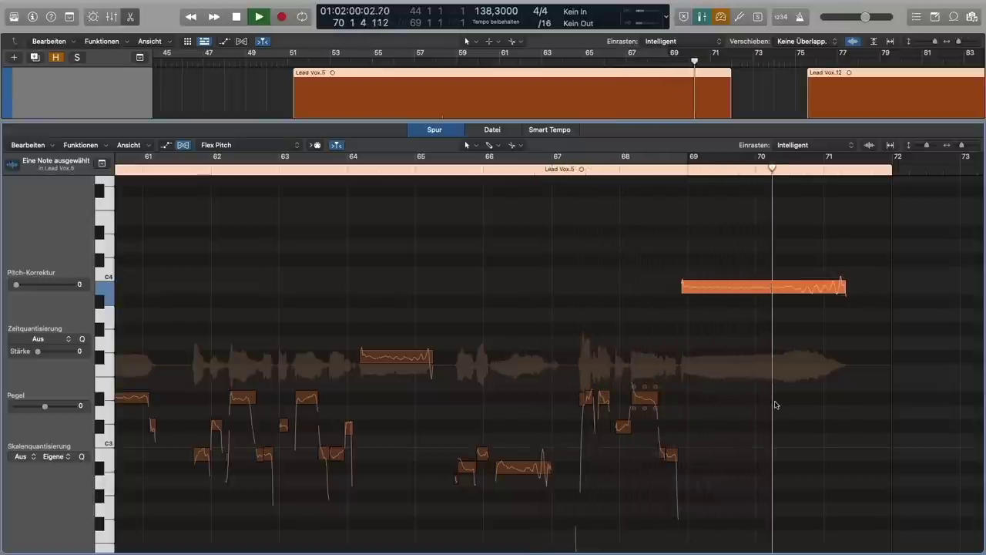
pyautogui.press('space')
# Step: Lower the formant shift of the transposed long note and play the phrase from just before bar 66
pyautogui.moveTo(843, 293)
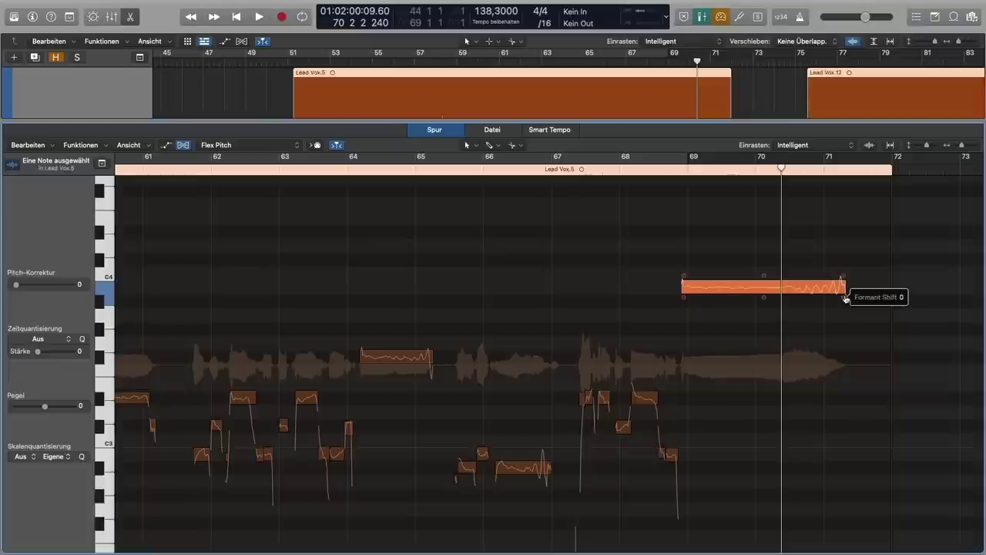
pyautogui.moveTo(846, 299); pyautogui.dragTo(843, 321)
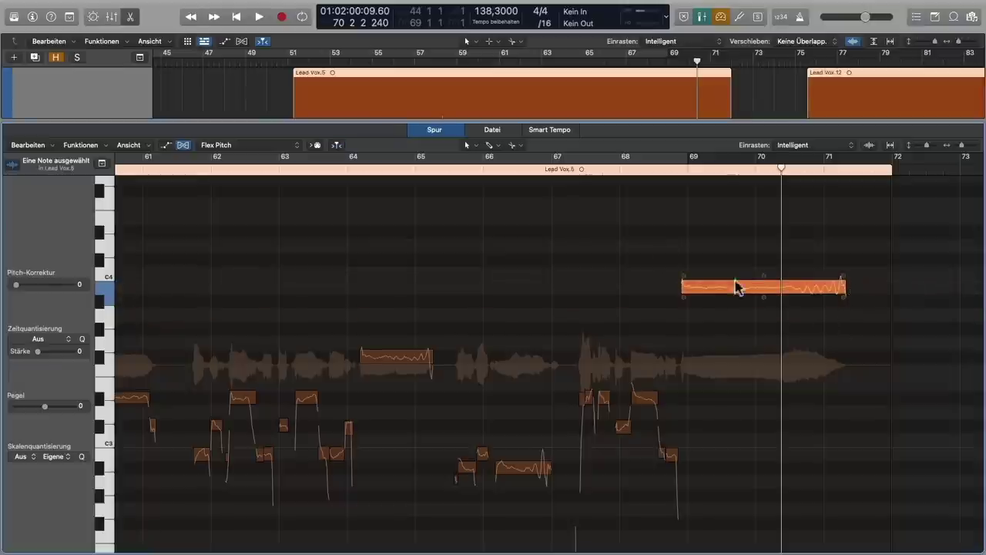
pyautogui.click(479, 169)
pyautogui.press('space')
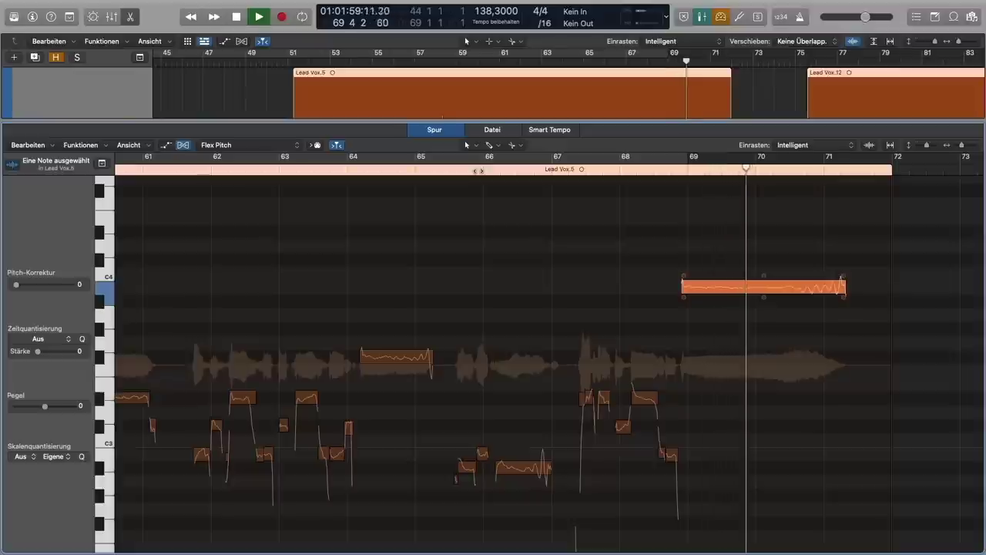
pyautogui.press('space')
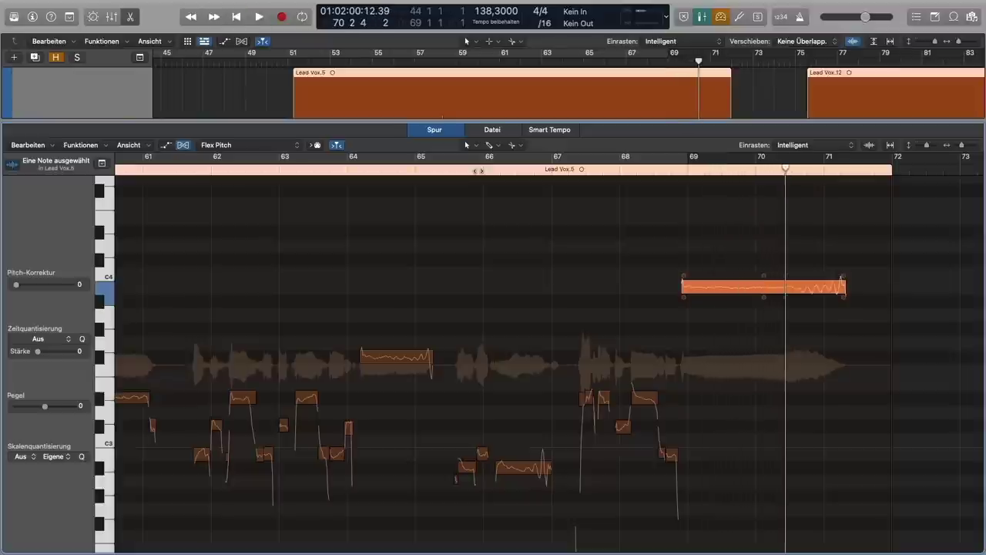
# Step: Lower the long note's formant shift further and check it by playing from bar 68
pyautogui.moveTo(843, 298); pyautogui.dragTo(843, 311)
pyautogui.click(622, 168)
pyautogui.press('space')
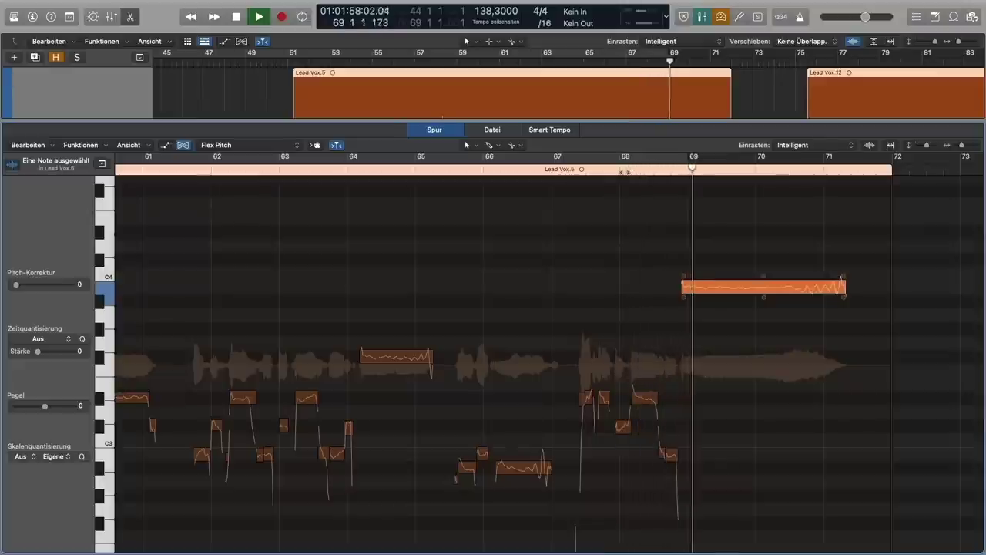
pyautogui.press('space')
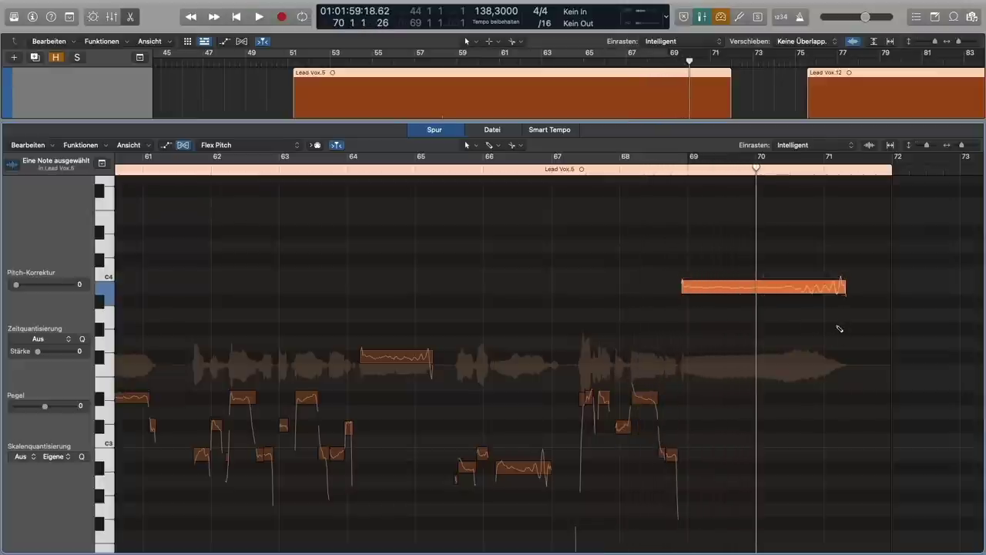
# Step: Transpose the selected long note back down one octave
pyautogui.hotkey('shift', 'alt', 'Down')
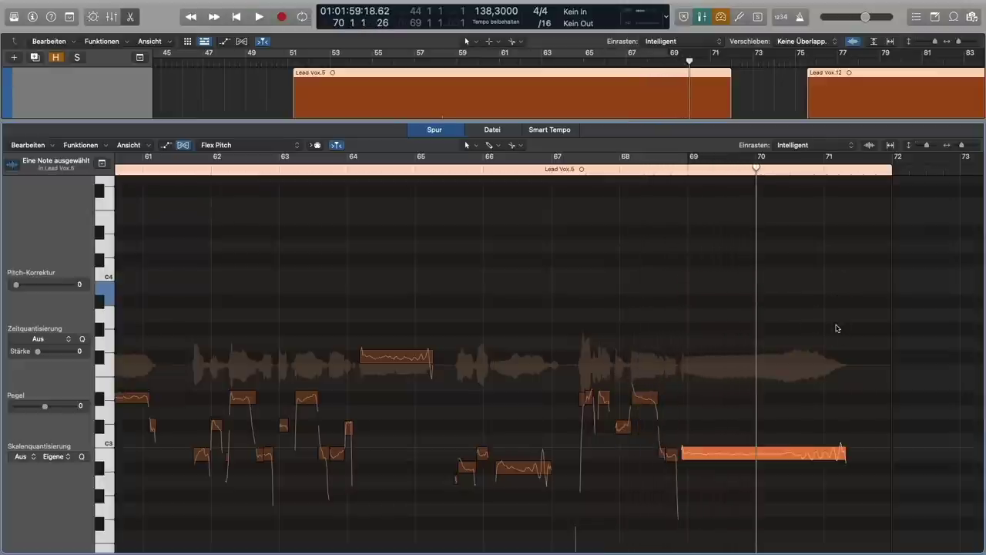
# Step: Deselect the long note at bar 69 and widen the parameter area beside the Flex Pitch keyboard
pyautogui.click(798, 479)
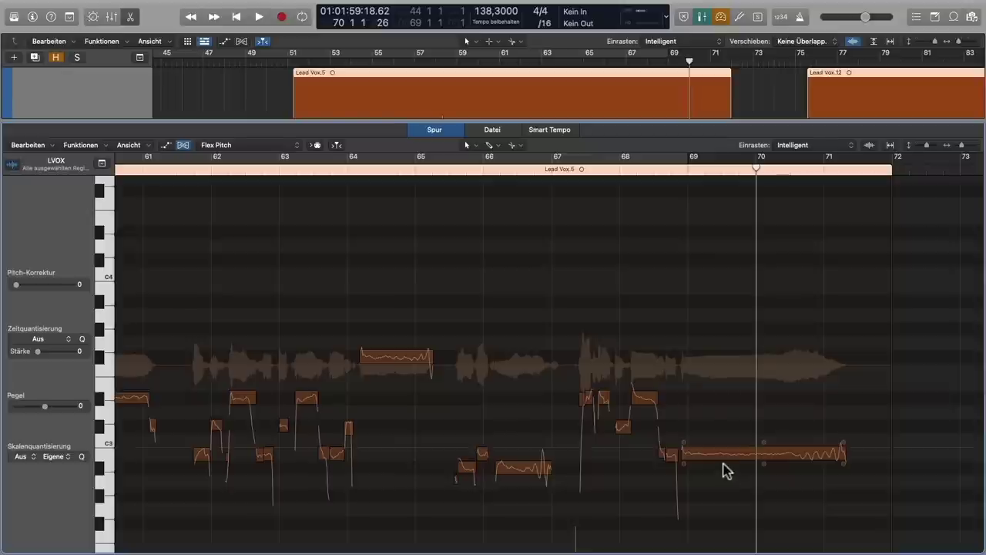
pyautogui.hscroll(-3, 505, 353)
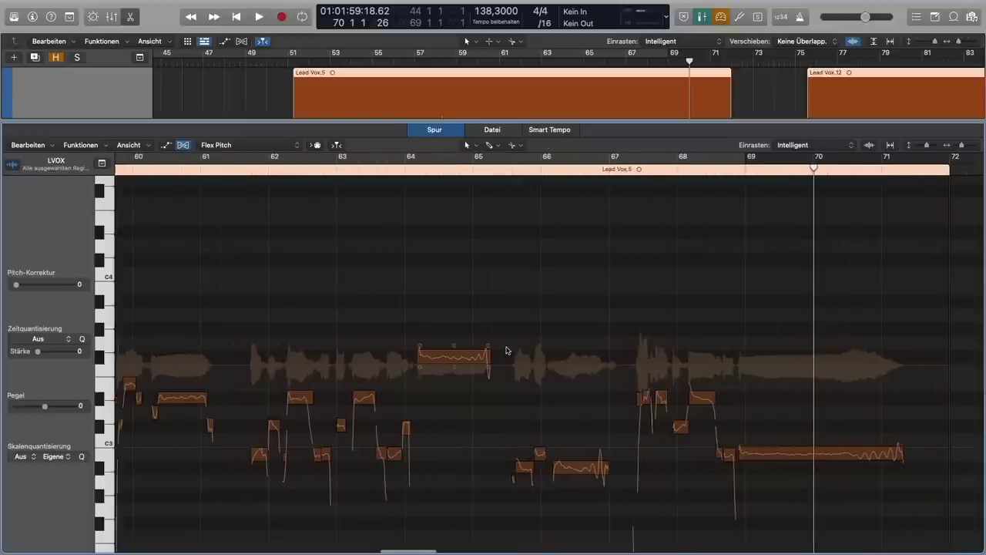
pyautogui.press('super+Left')
pyautogui.press('super+Left')
pyautogui.press('super+Left')
pyautogui.press('super+Left')
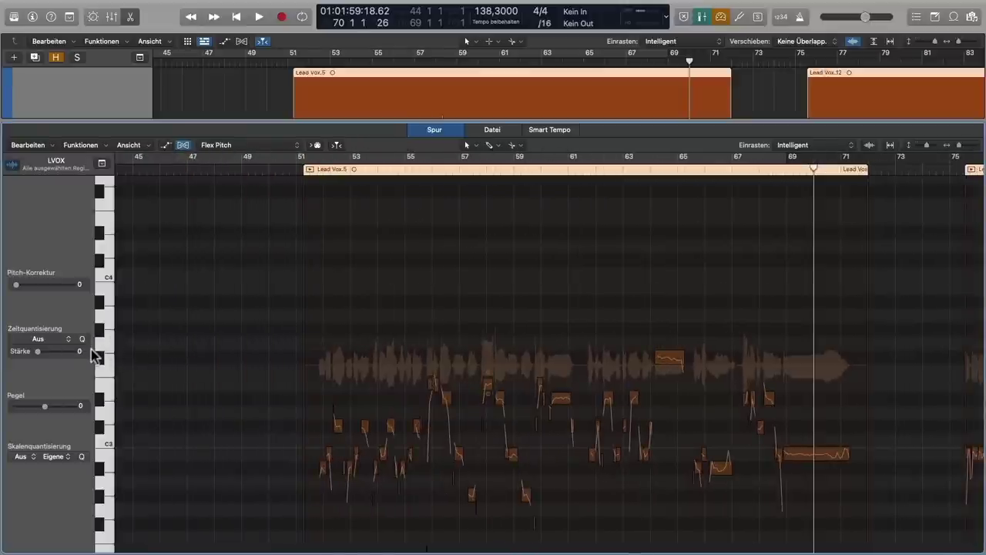
pyautogui.moveTo(92, 351); pyautogui.dragTo(187, 350)
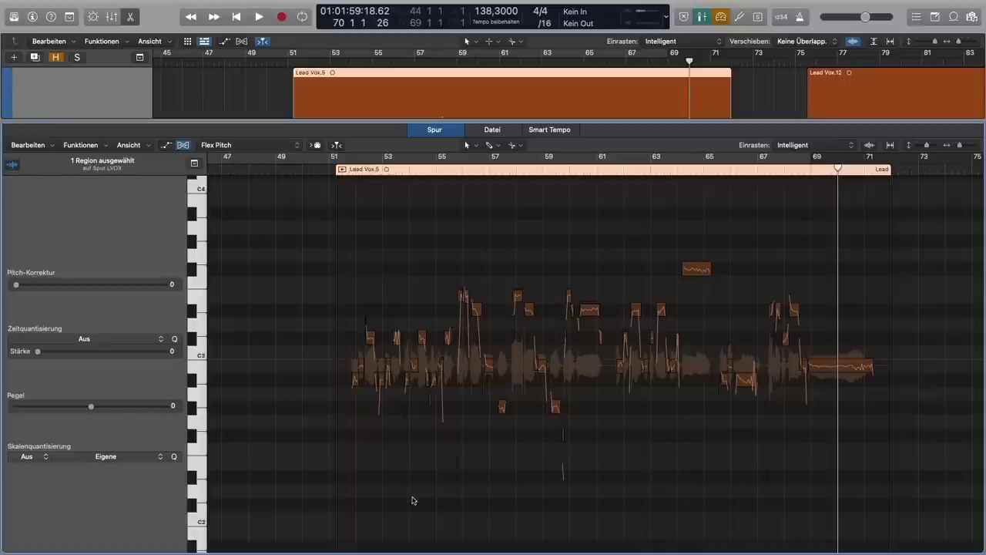
# Step: Select all the notes of the Lead Vox.5 region in the Flex Pitch editor
pyautogui.moveTo(932, 275); pyautogui.dragTo(258, 420)
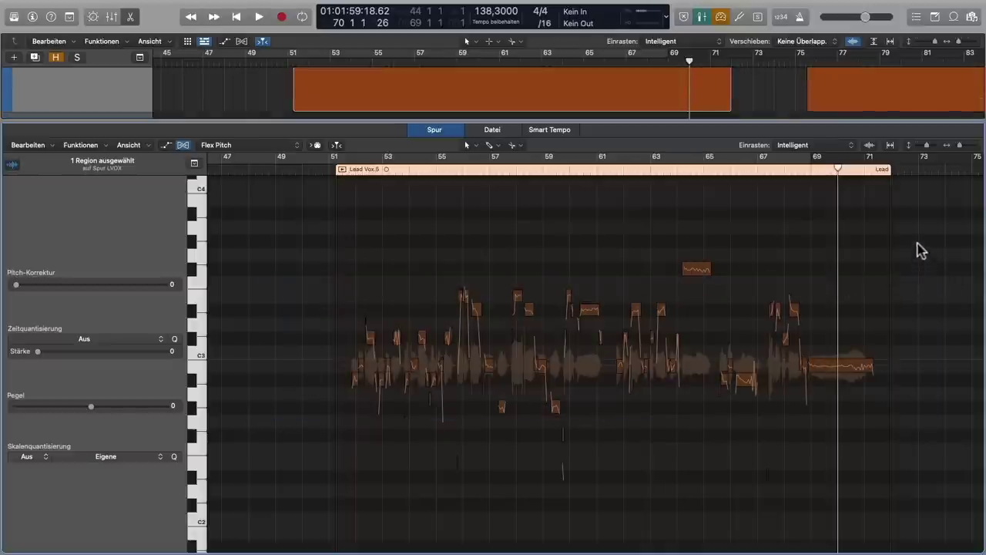
pyautogui.moveTo(921, 243); pyautogui.dragTo(309, 444)
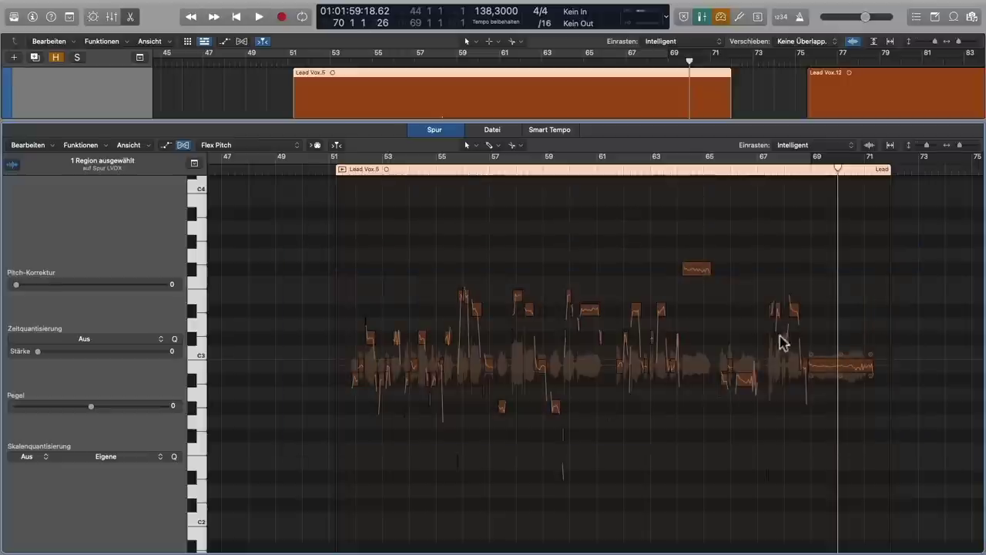
pyautogui.moveTo(923, 239); pyautogui.dragTo(293, 463)
pyautogui.moveTo(876, 229); pyautogui.dragTo(347, 500)
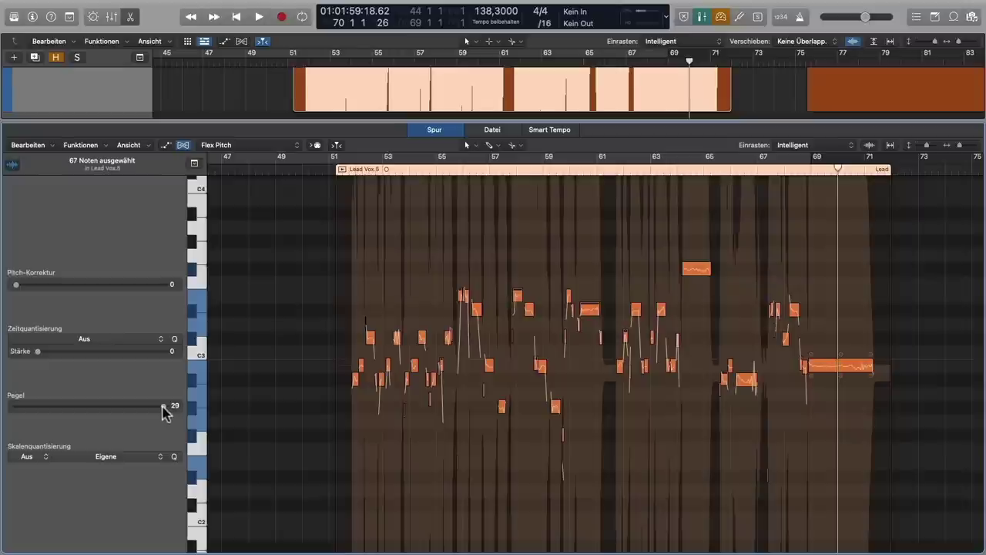
# Step: Try a gain (Pegel) of -17 on all selected notes and return it to 0
pyautogui.moveTo(165, 407); pyautogui.dragTo(47, 408)
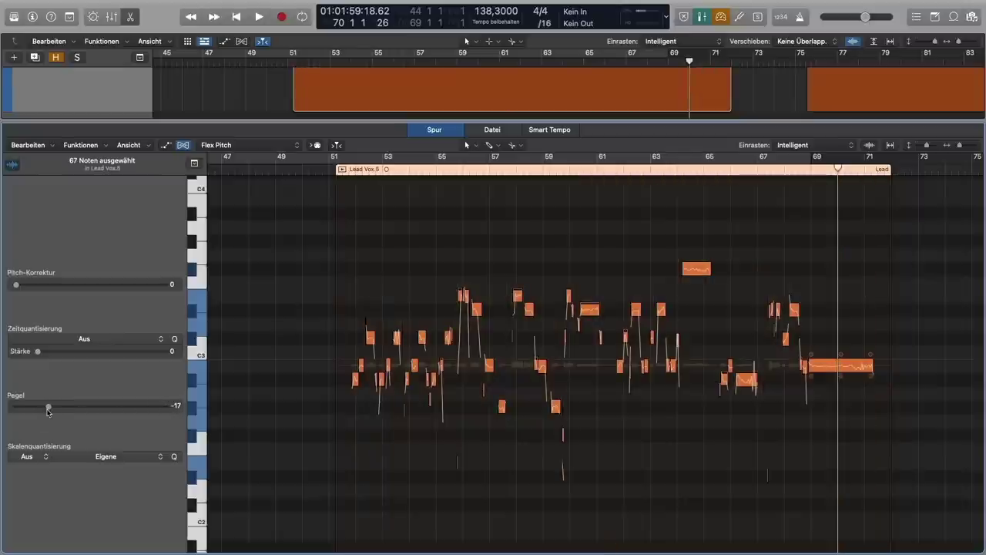
pyautogui.moveTo(48, 409); pyautogui.dragTo(91, 412)
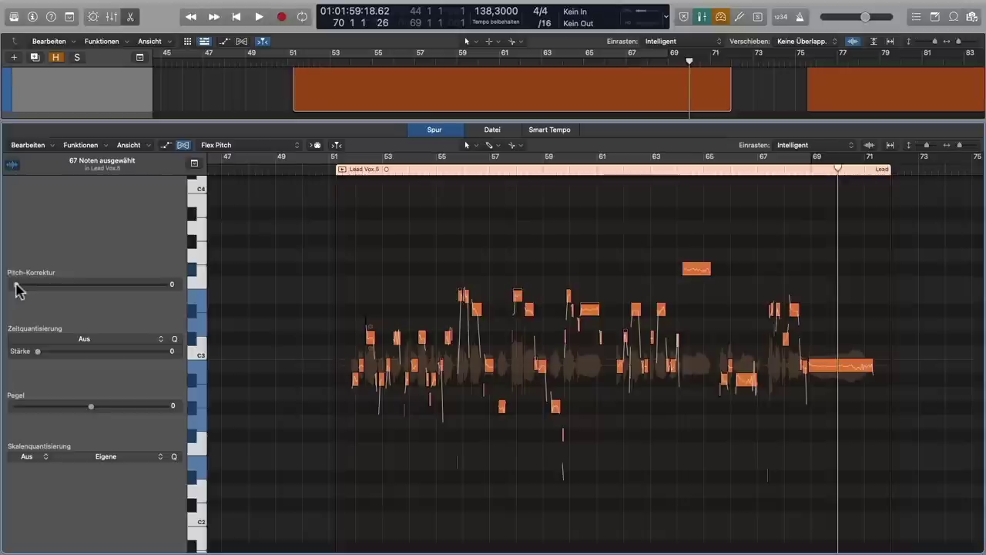
# Step: Set the pitch correction (Pitch-Korrektur) of all selected notes to 100 and listen to the region from its start
pyautogui.press('super+Right')
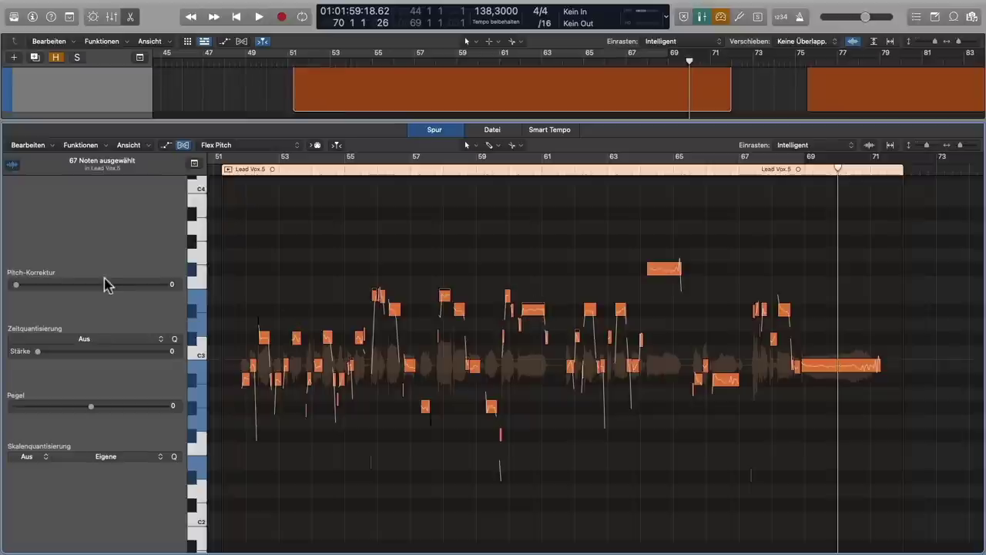
pyautogui.scroll(1, 216, 324)
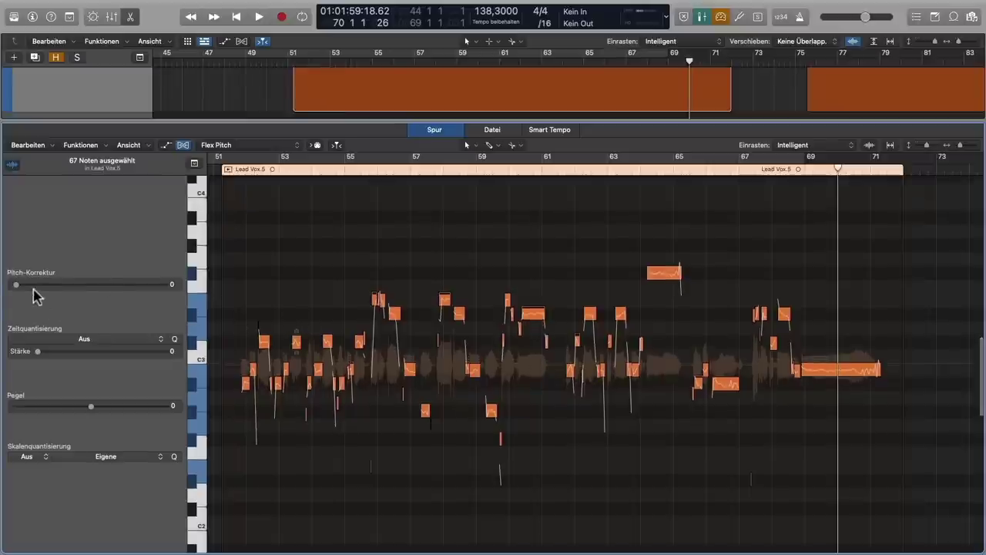
pyautogui.moveTo(16, 284); pyautogui.dragTo(166, 298)
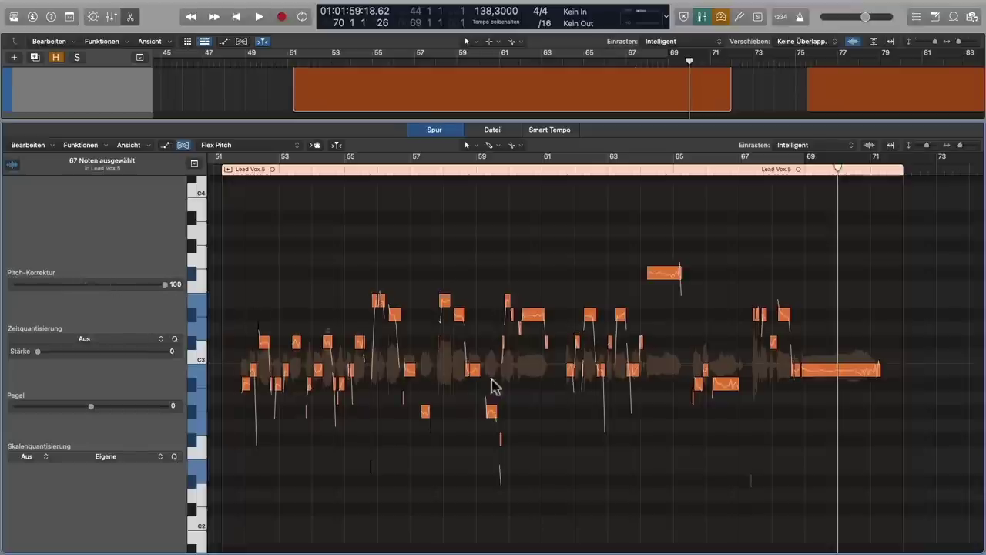
pyautogui.moveTo(534, 310)
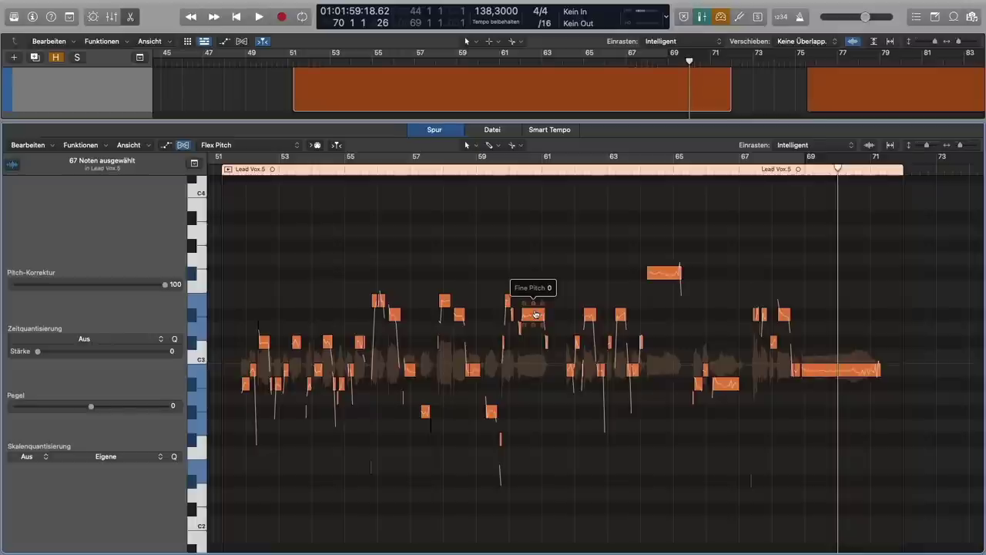
pyautogui.click(229, 171)
pyautogui.press('space')
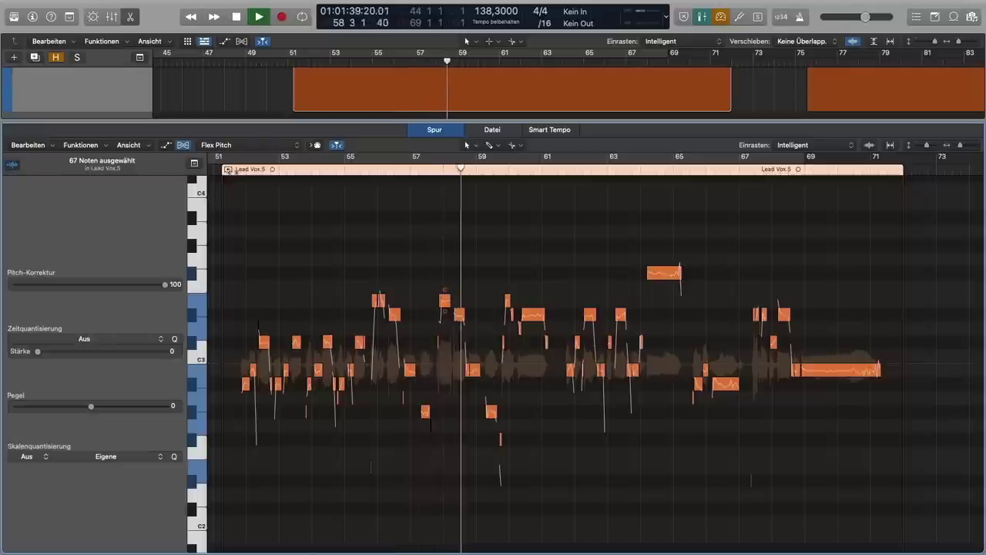
pyautogui.press('space')
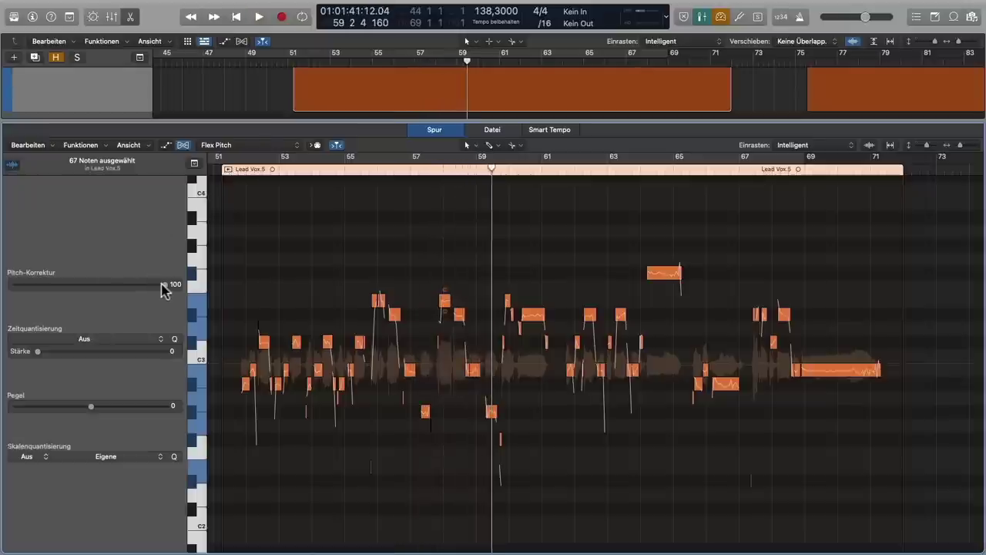
# Step: Return the selected notes' pitch correction to 0 and listen to the start of the region for comparison
pyautogui.moveTo(164, 289); pyautogui.dragTo(12, 285)
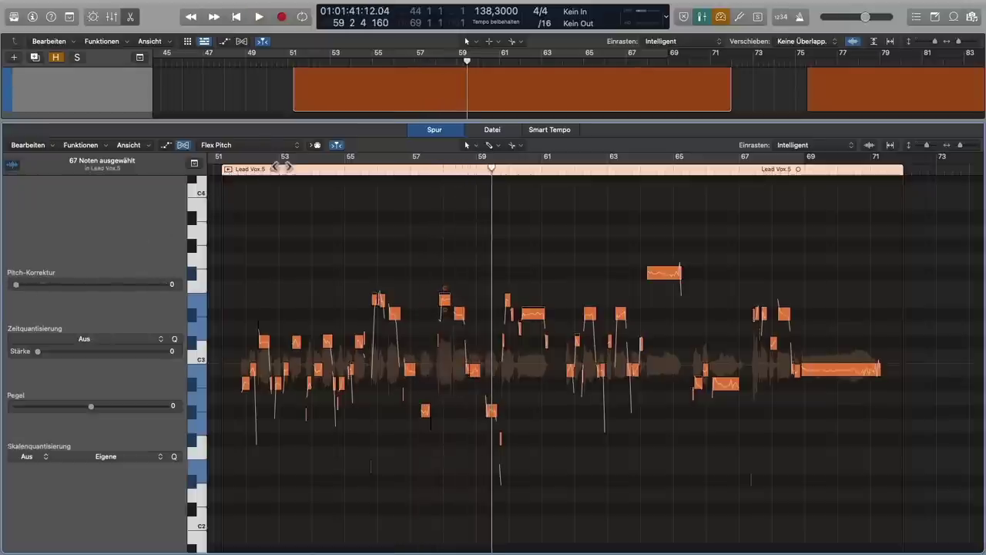
pyautogui.click(241, 170)
pyautogui.press('space')
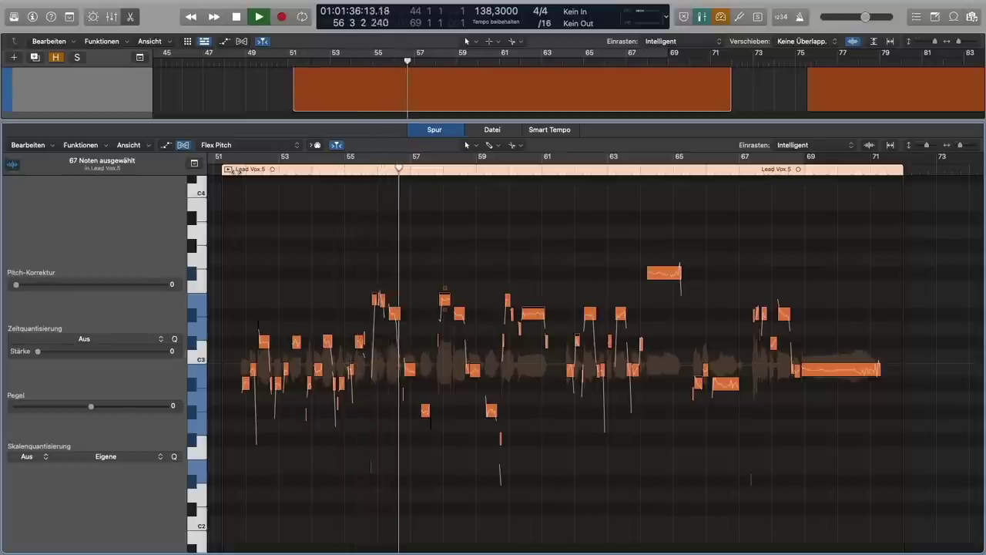
pyautogui.press('space')
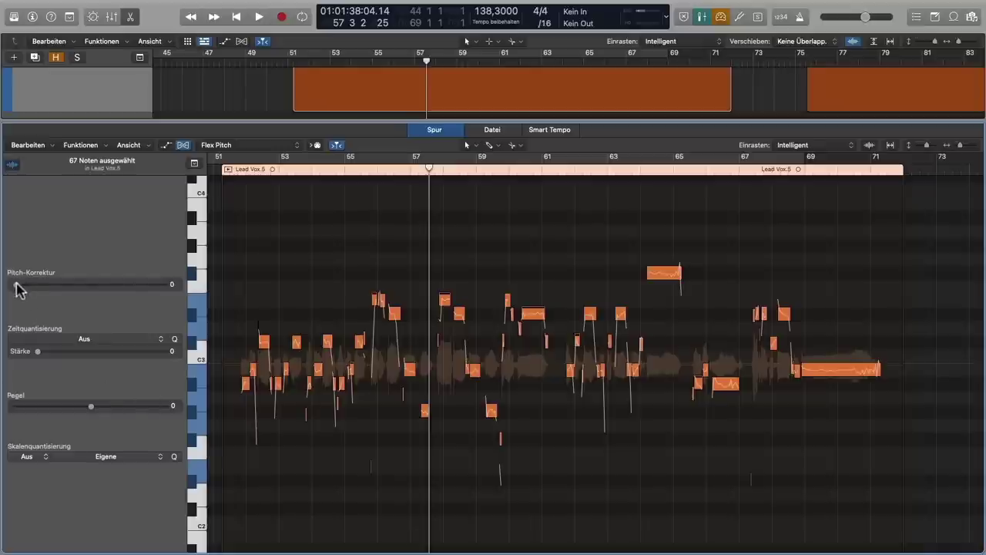
# Step: Try a pitch correction of 20 on the selected notes and bring it back to 0
pyautogui.moveTo(16, 284); pyautogui.dragTo(48, 290)
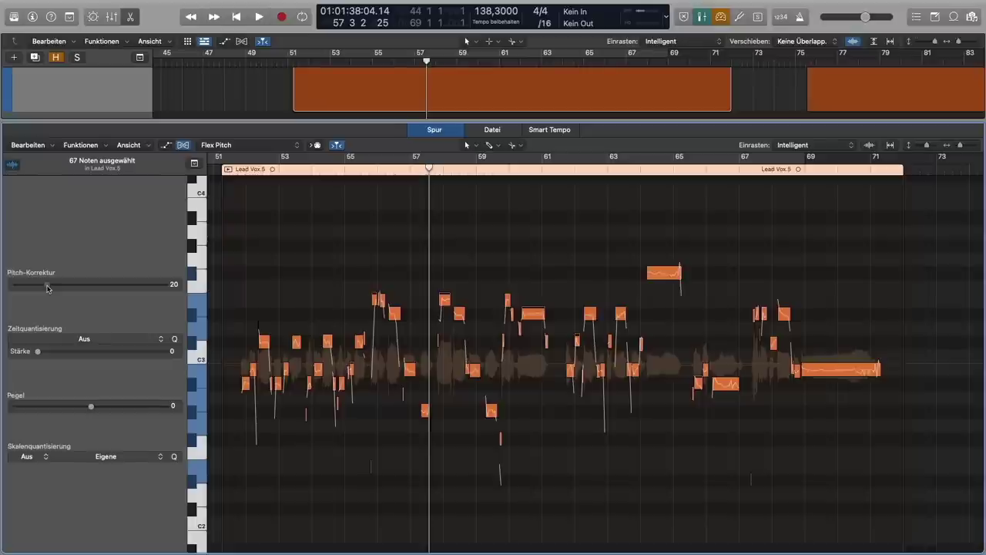
pyautogui.moveTo(48, 288); pyautogui.dragTo(9, 288)
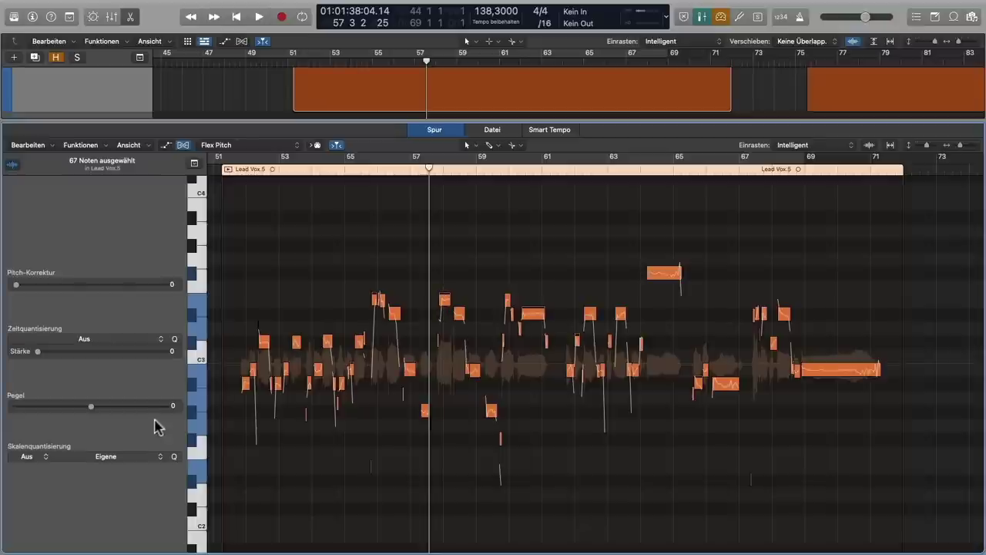
# Step: Set the scale quantization (Skalenquantisierung) of the selected notes to root H and scale Dur, and play the region from its start
pyautogui.click(45, 456)
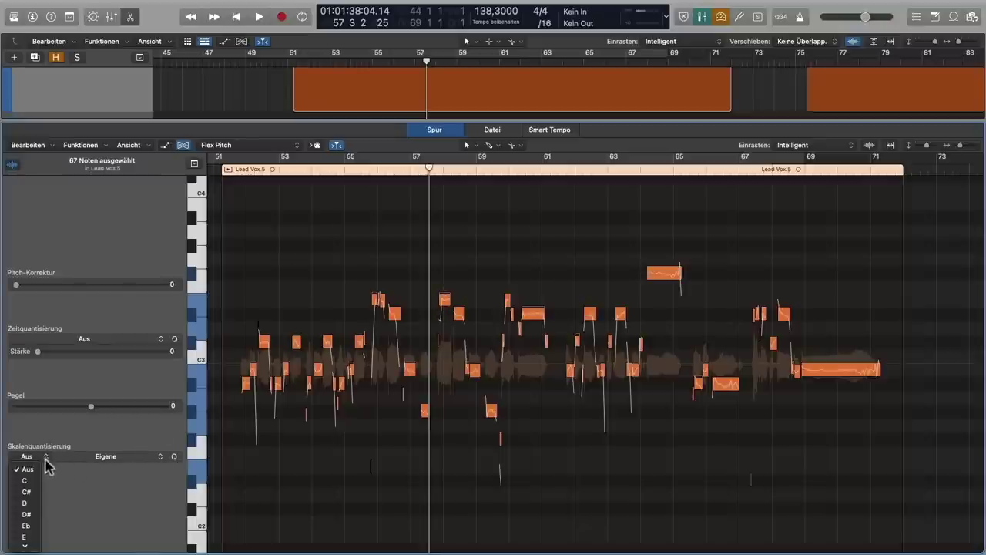
pyautogui.moveTo(24, 544)
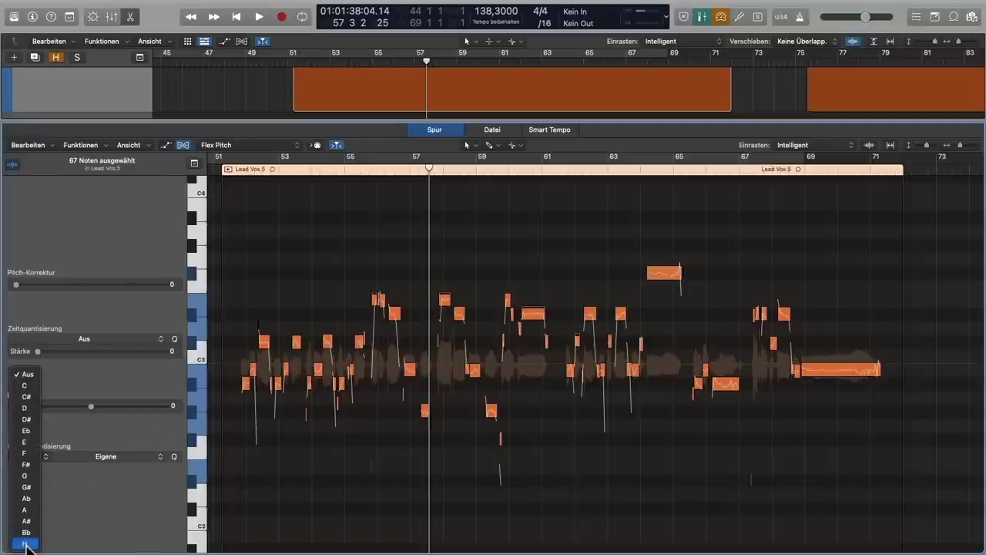
pyautogui.click(26, 544)
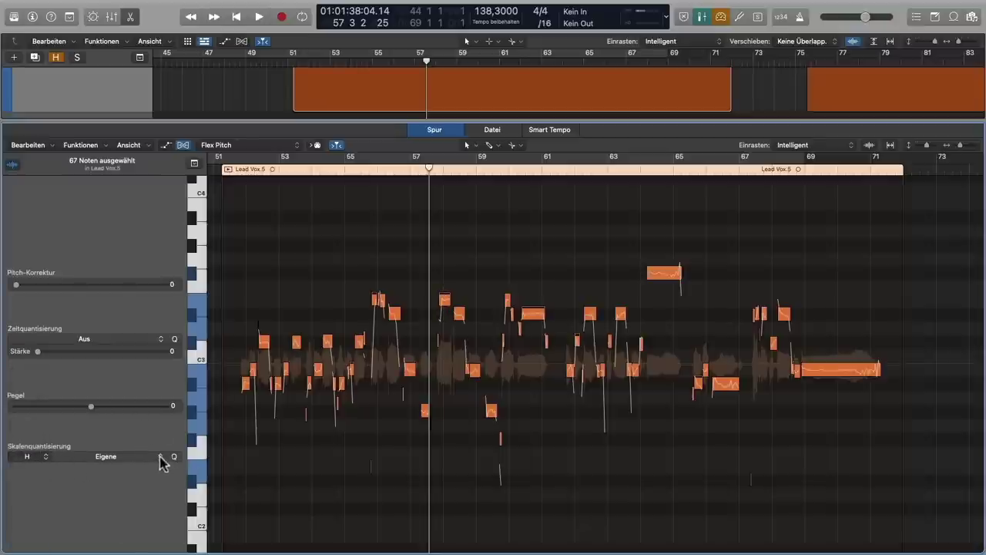
pyautogui.click(161, 458)
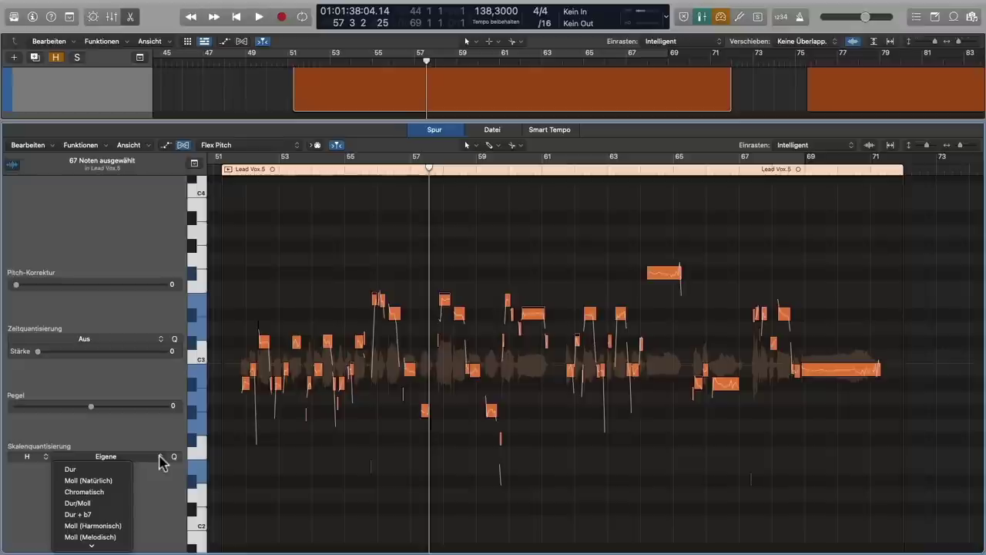
pyautogui.click(116, 470)
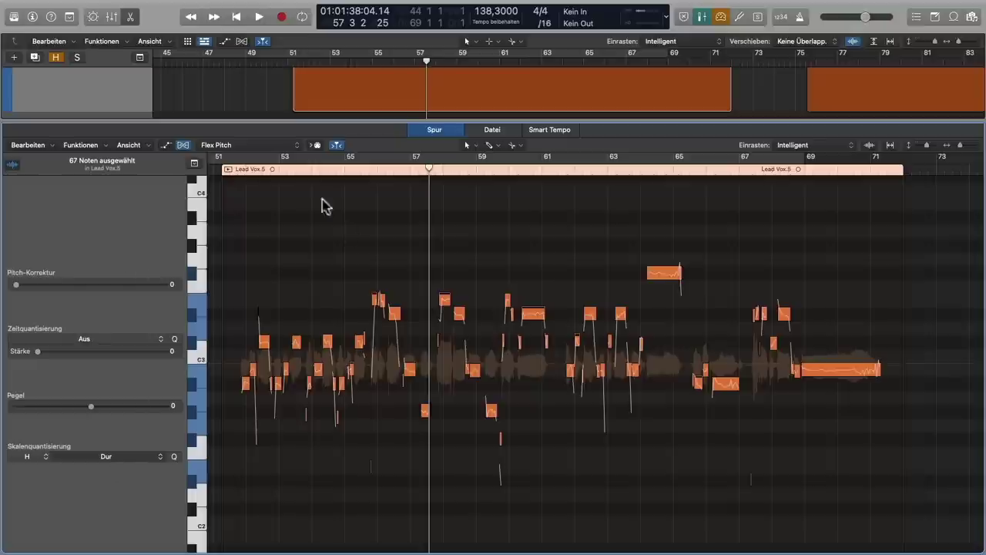
pyautogui.doubleClick(228, 170)
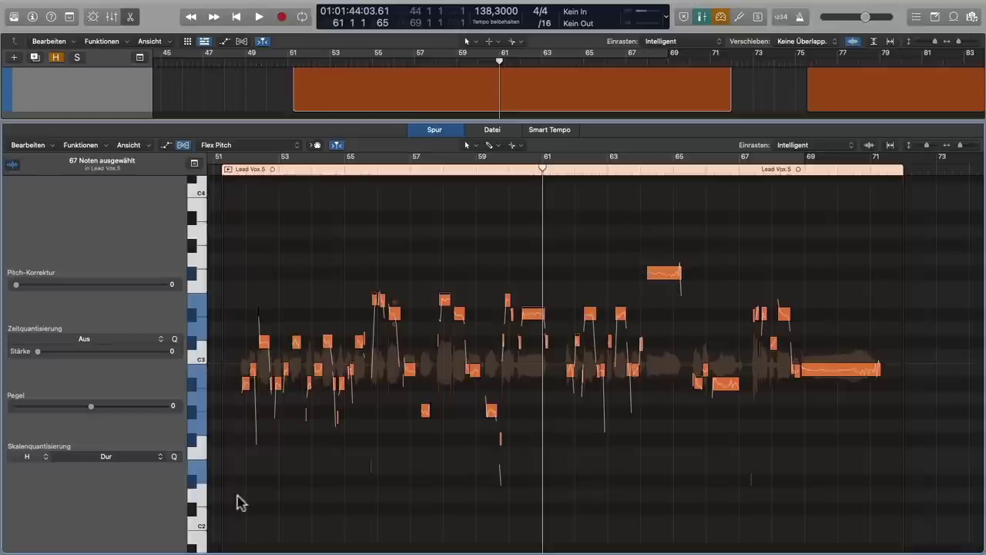
# Step: Change the scale of the selected notes to Moll (Natürlich) and listen to the region from its start
pyautogui.click(161, 457)
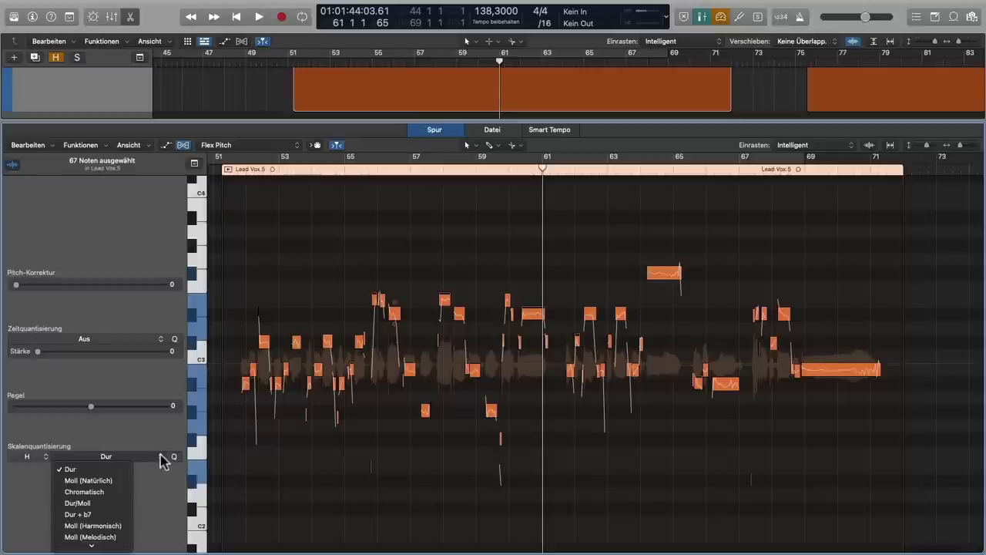
pyautogui.click(104, 481)
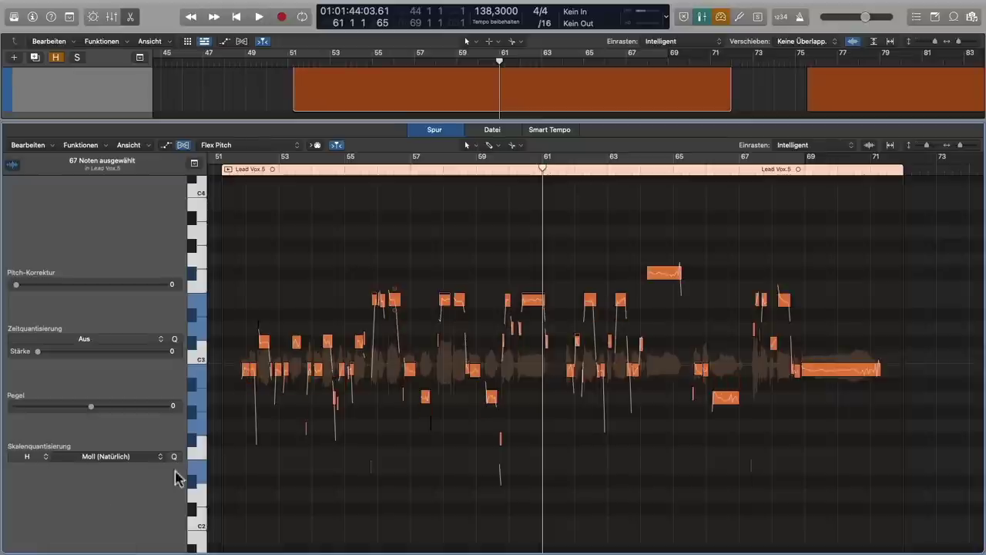
pyautogui.click(233, 157)
pyautogui.press('space')
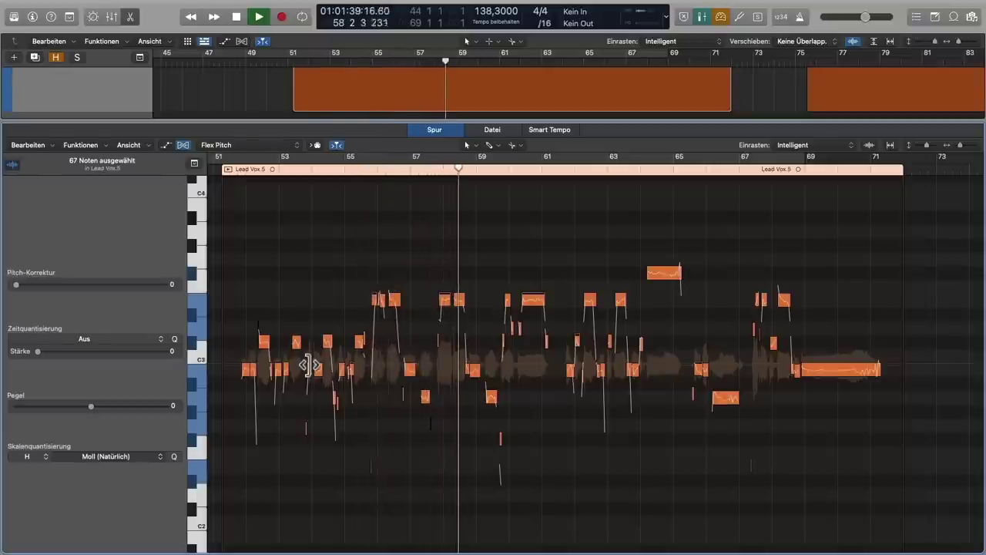
pyautogui.press('space')
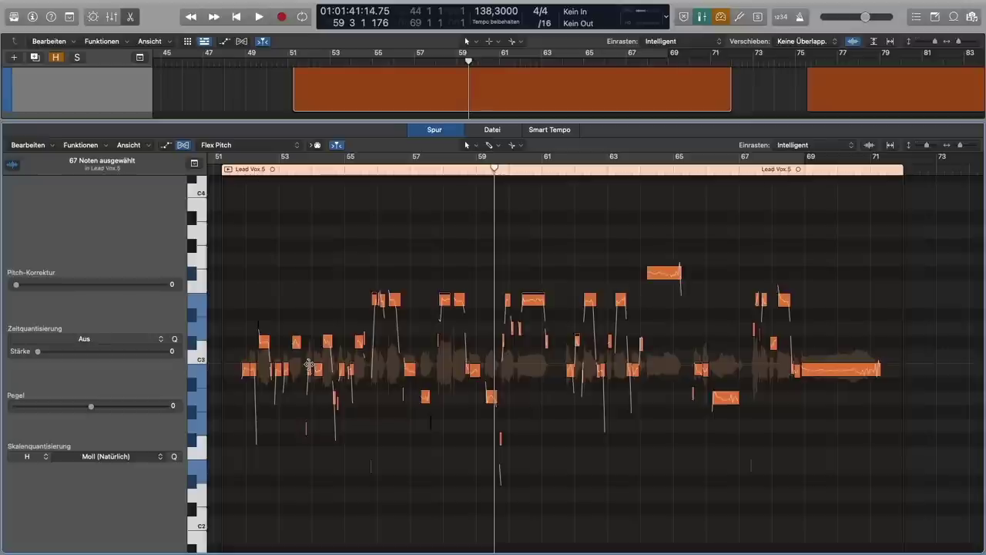
# Step: Change the scale of the selected notes to Phrygisch and listen to the start of the region
pyautogui.click(151, 457)
pyautogui.scroll(-5, 104, 494)
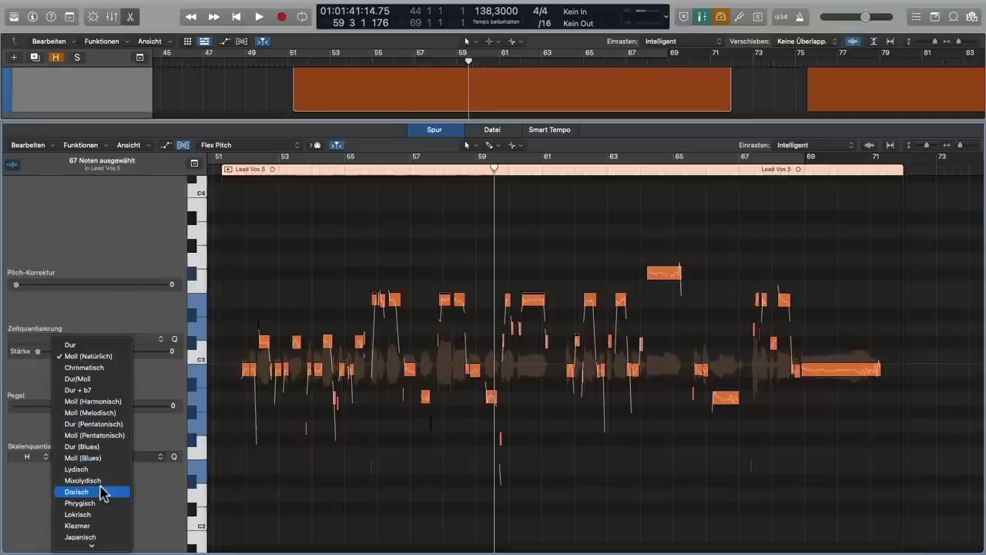
pyautogui.scroll(-2, 103, 492)
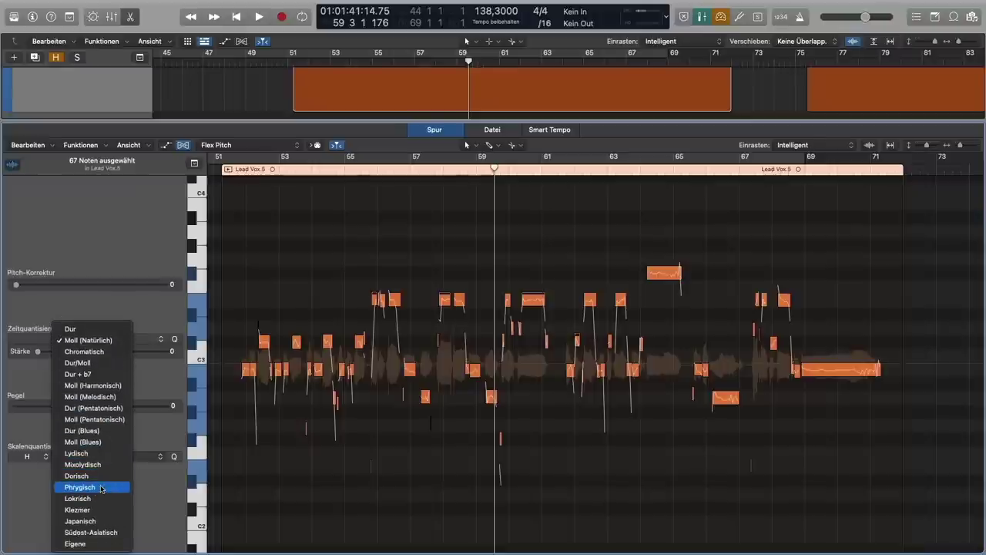
pyautogui.click(101, 489)
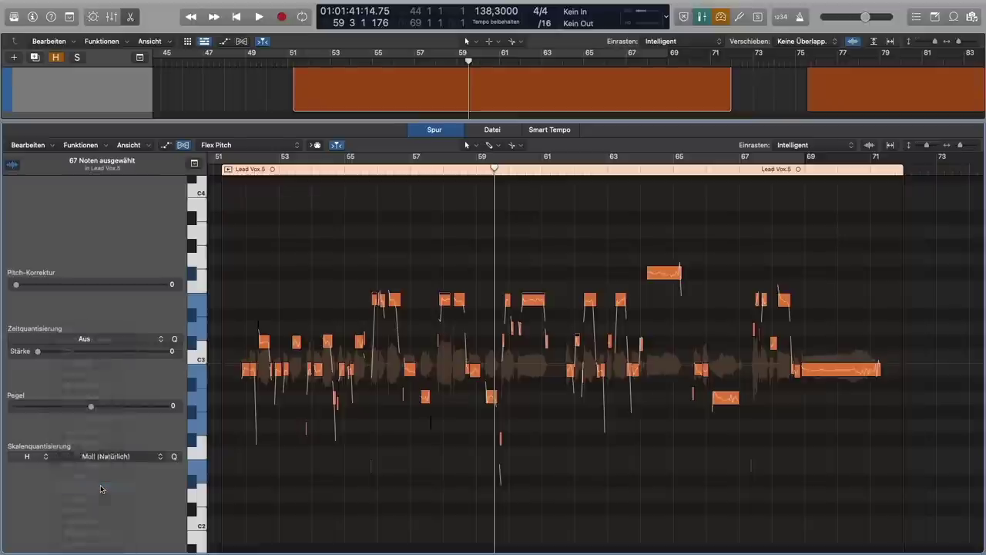
pyautogui.click(229, 171)
pyautogui.press('space')
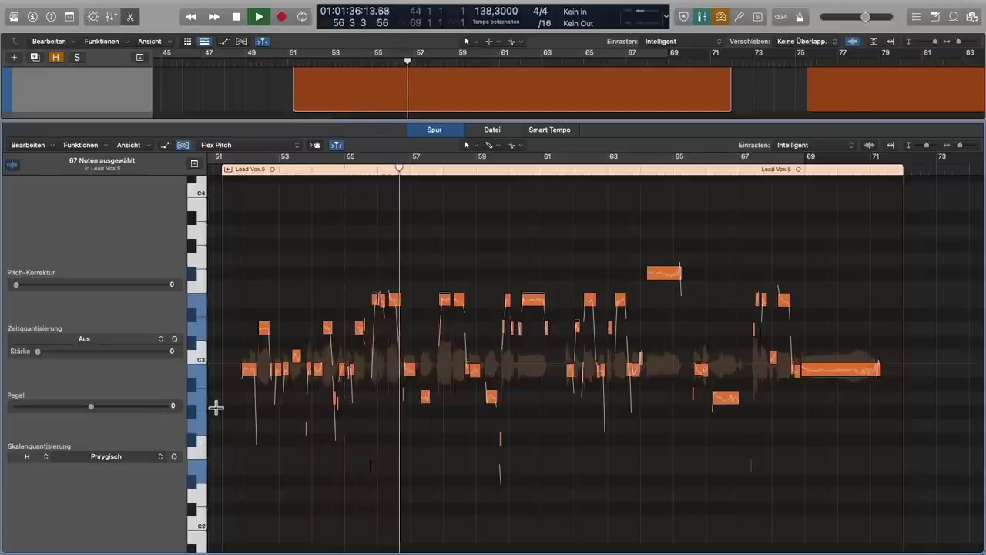
pyautogui.press('space')
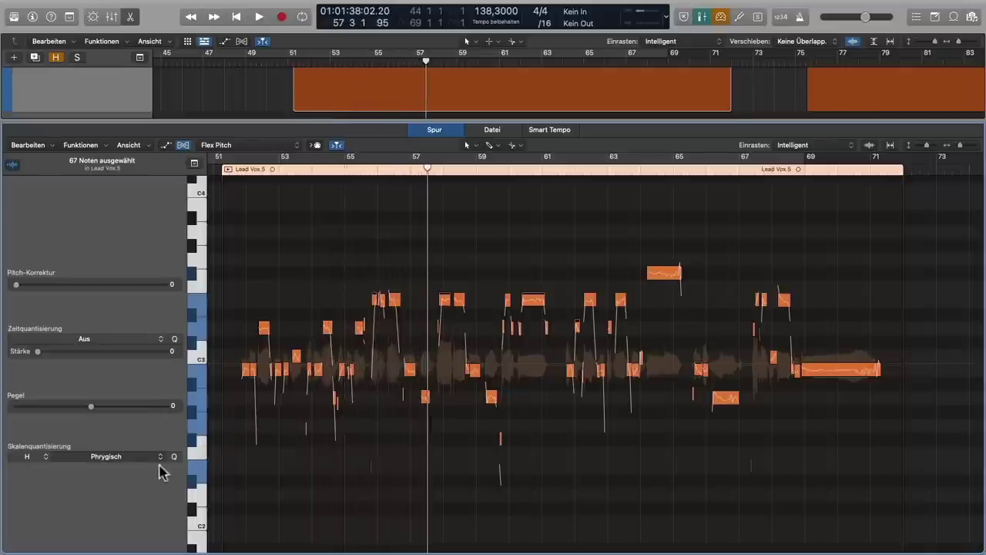
# Step: Change the scale of the selected notes to Japanisch and listen to the region from its start
pyautogui.click(160, 456)
pyautogui.scroll(-5, 119, 527)
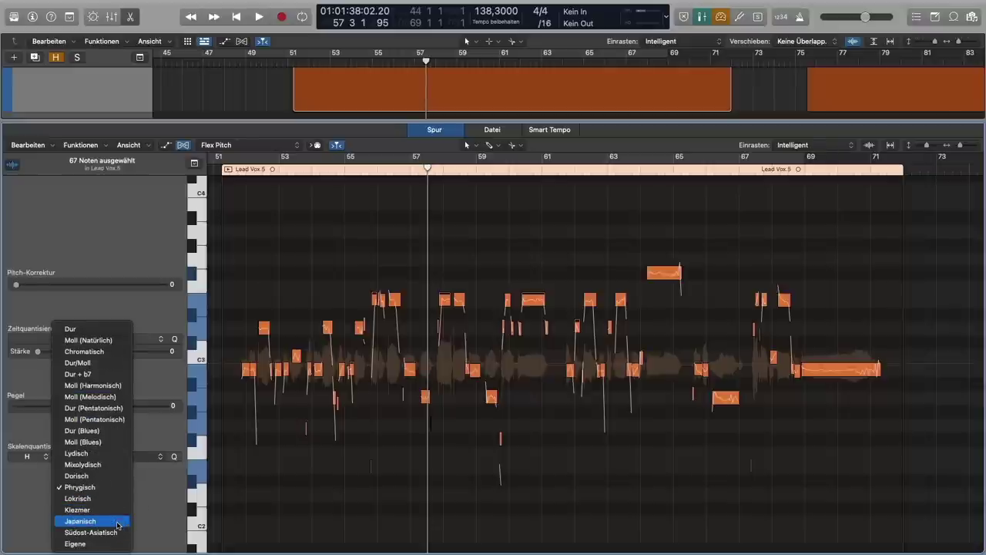
pyautogui.click(118, 522)
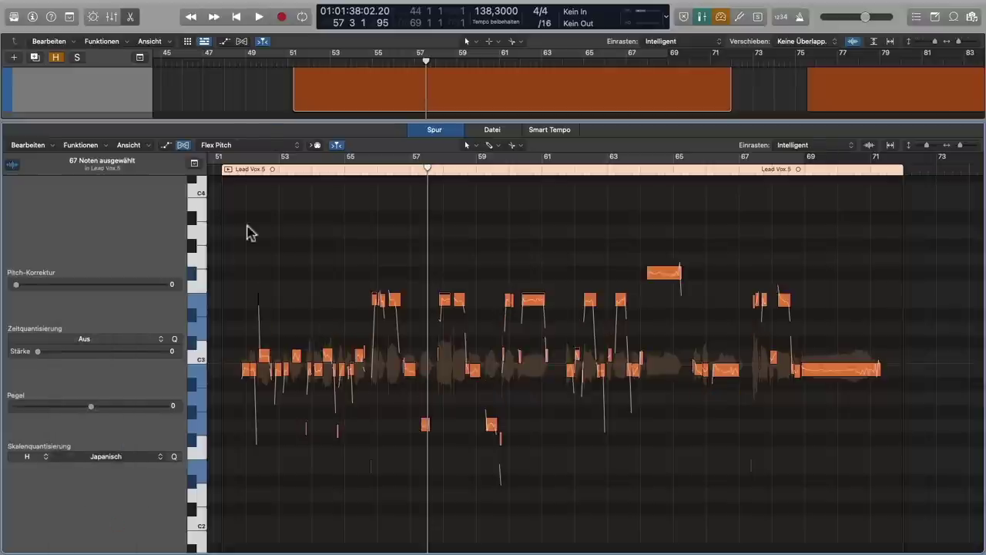
pyautogui.click(232, 173)
pyautogui.press('space')
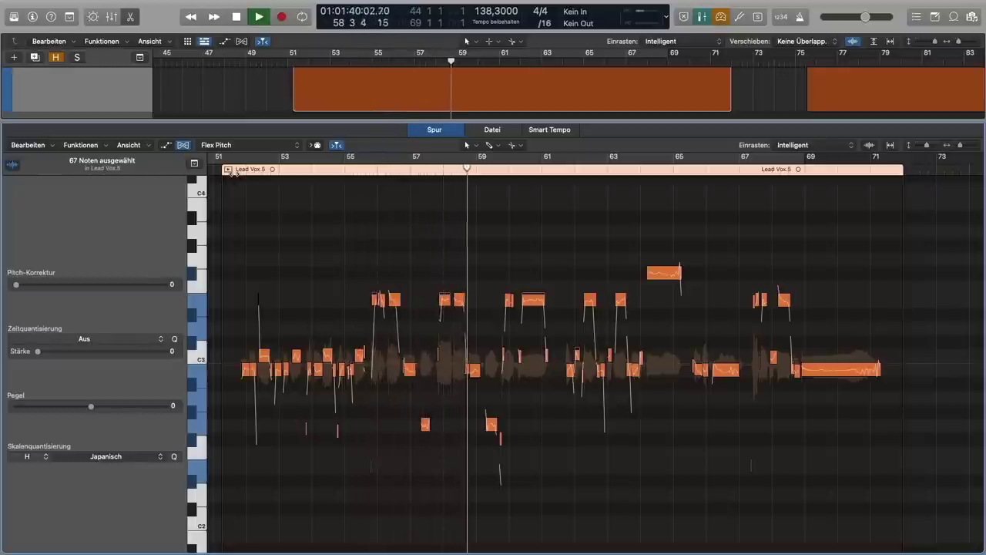
pyautogui.press('space')
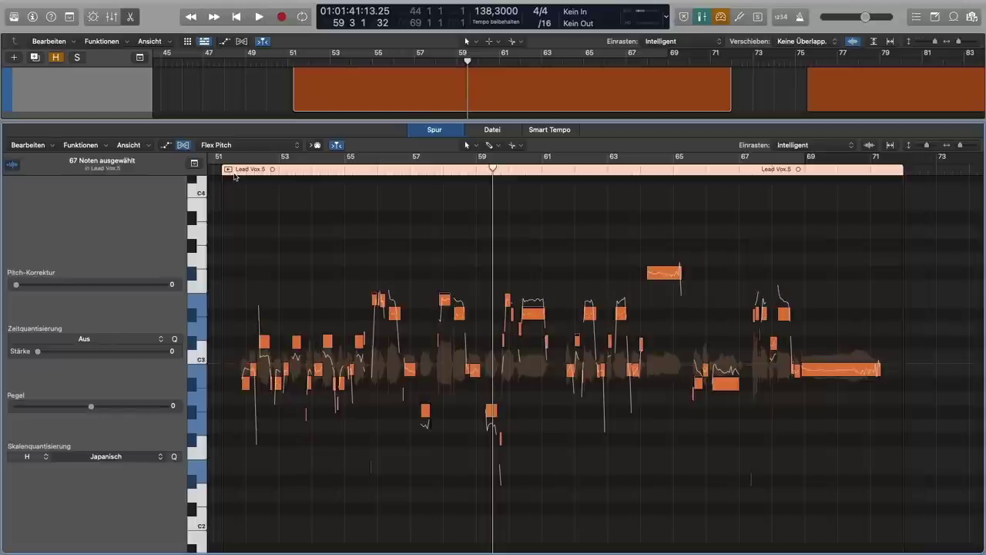
# Step: Undo the Japanese scale quantization, set the scale to Eigene, and clear the note selection
pyautogui.press('super+z')
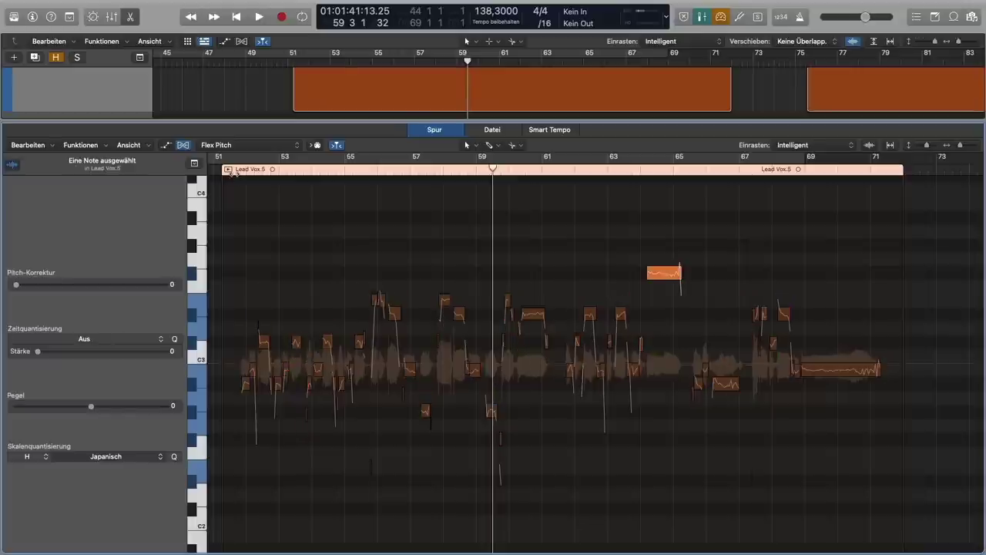
pyautogui.click(145, 457)
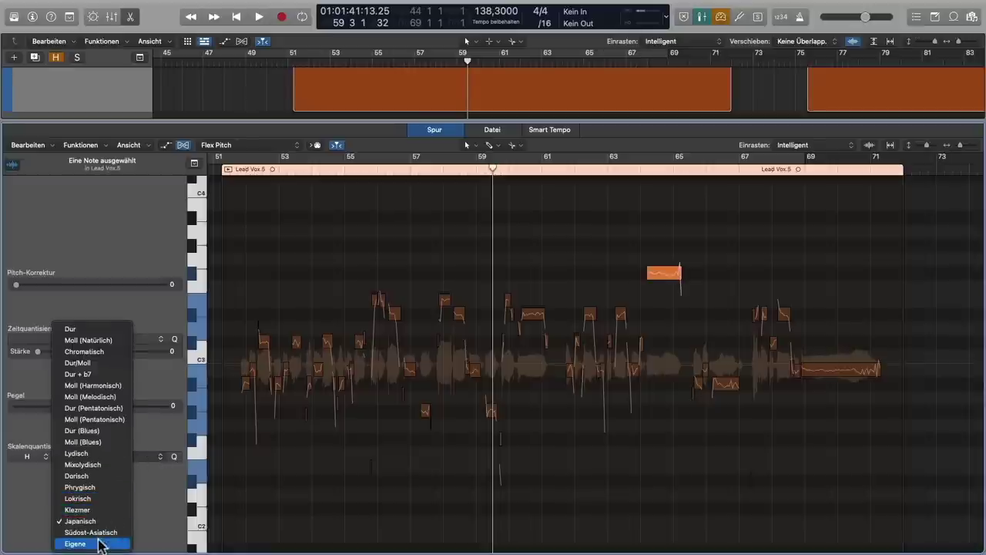
pyautogui.click(99, 540)
pyautogui.click(643, 439)
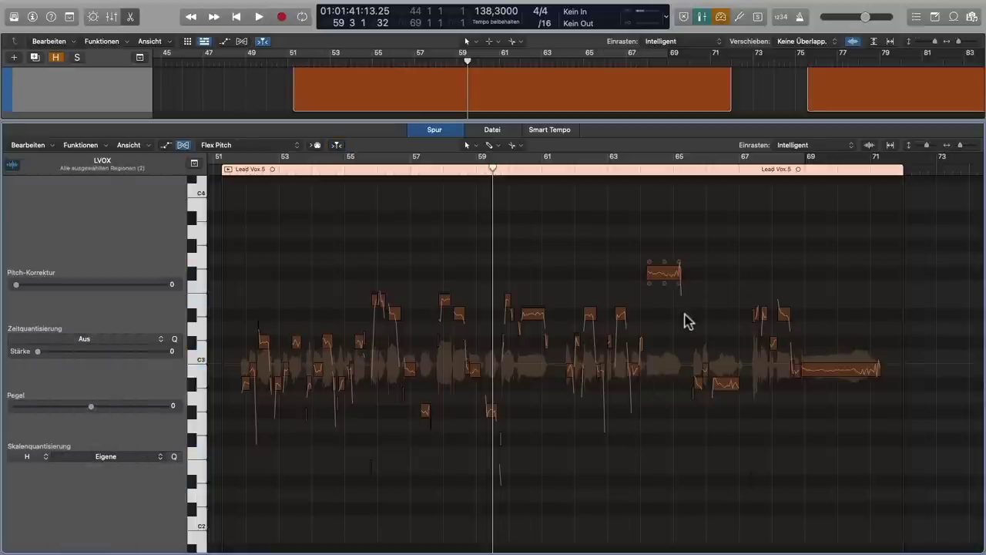
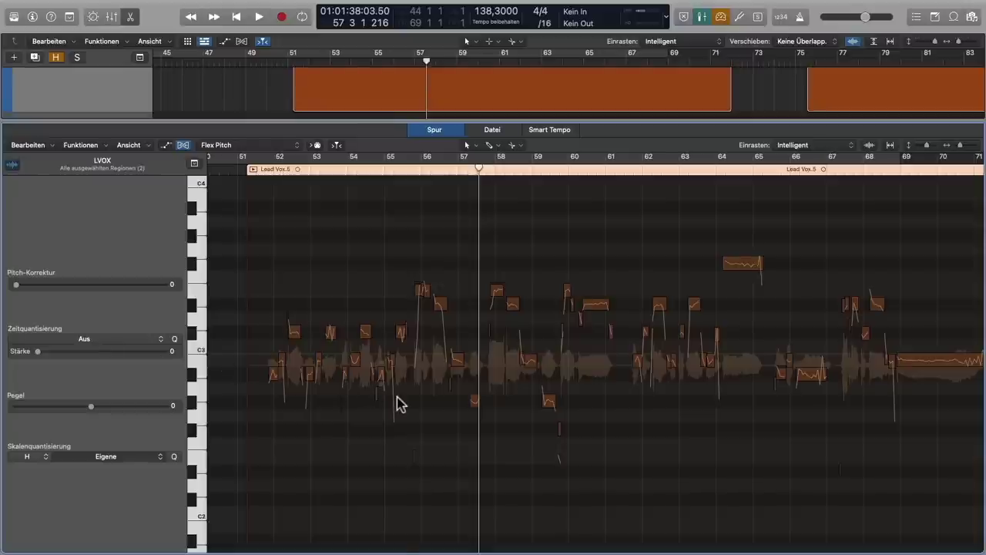
# Step: Try selecting just the notes between bars 60 and 64 and those between bars 52 and 56, and clear the selection
pyautogui.hscroll(2, 396, 401)
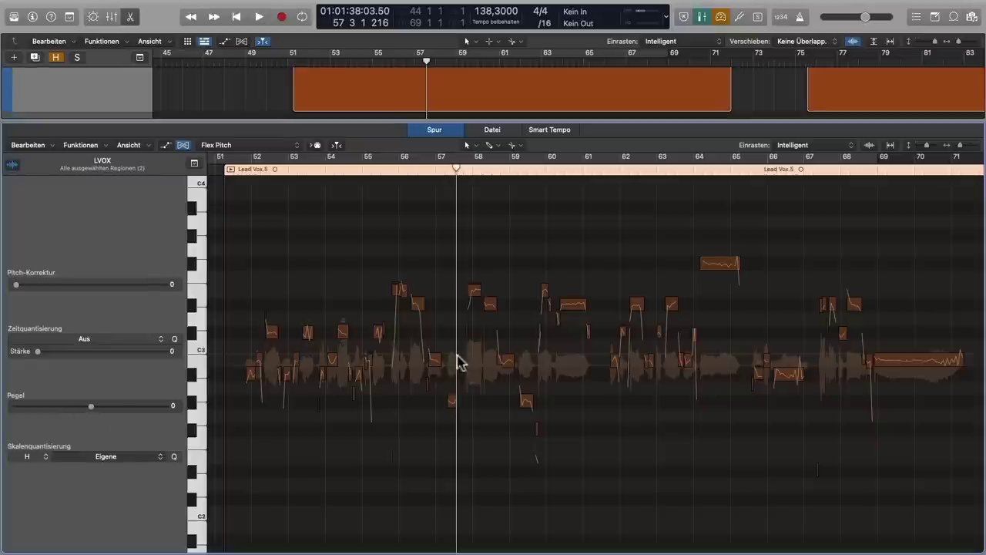
pyautogui.moveTo(531, 251); pyautogui.dragTo(696, 390)
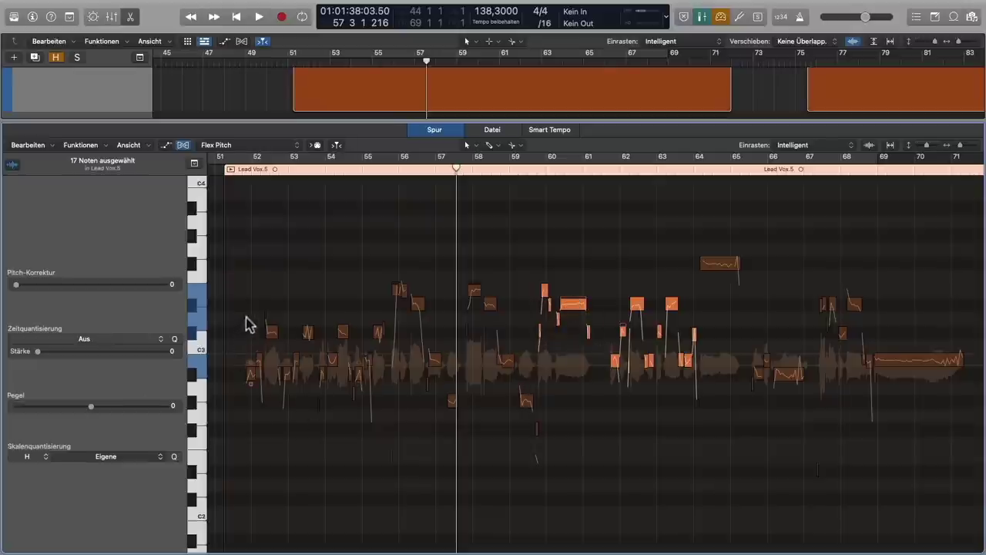
pyautogui.moveTo(251, 308); pyautogui.dragTo(422, 428)
pyautogui.click(346, 471)
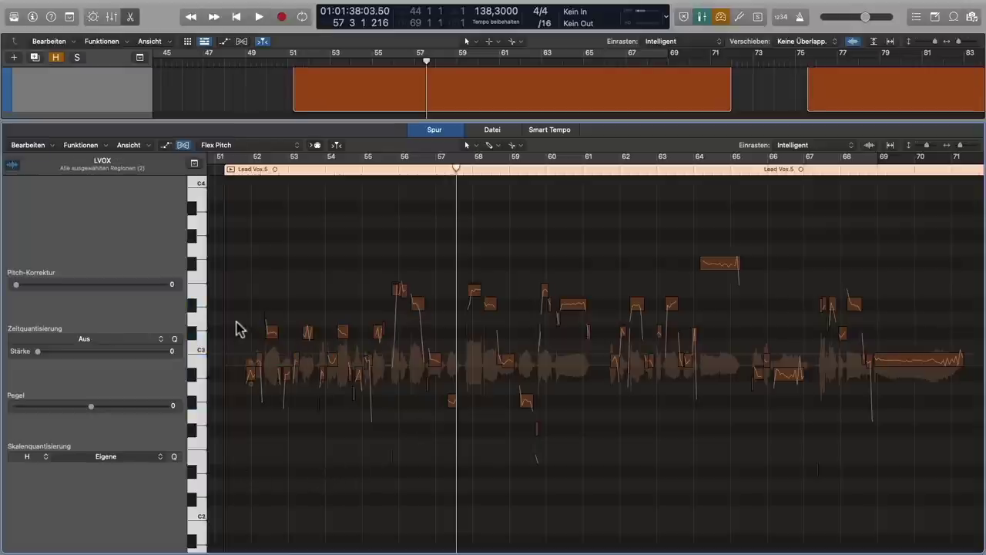
# Step: Select all notes of the vocal region and set their time quantization (Zeitquantisierung) to 1/8 Note with a strength (Stärke) of 98
pyautogui.moveTo(242, 196); pyautogui.dragTo(972, 504)
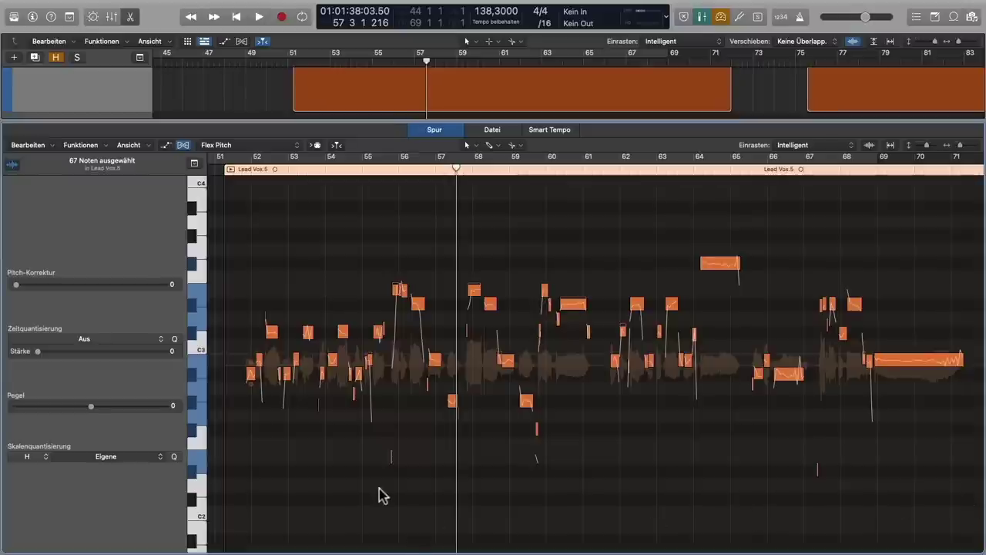
pyautogui.press('super+Right')
pyautogui.press('super+Right')
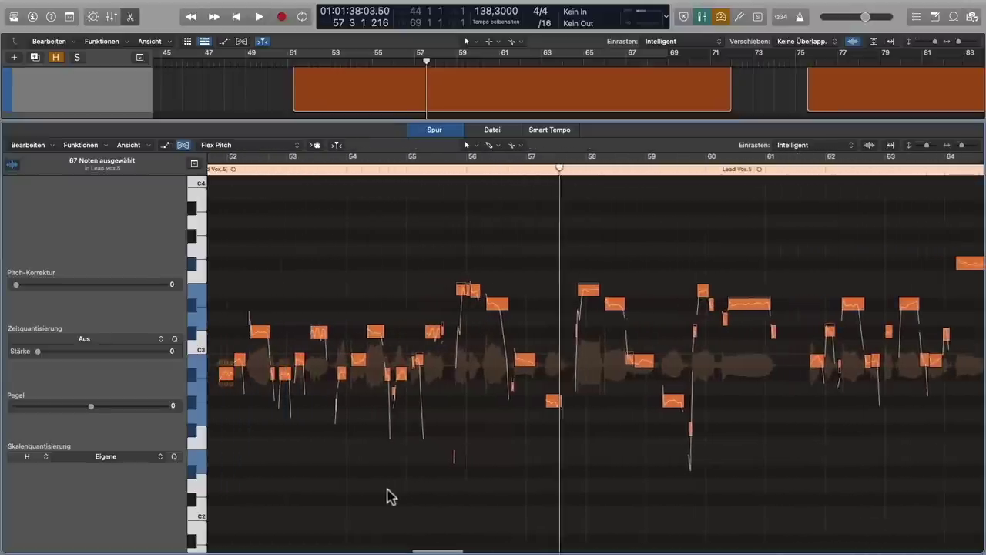
pyautogui.hscroll(-6, 392, 497)
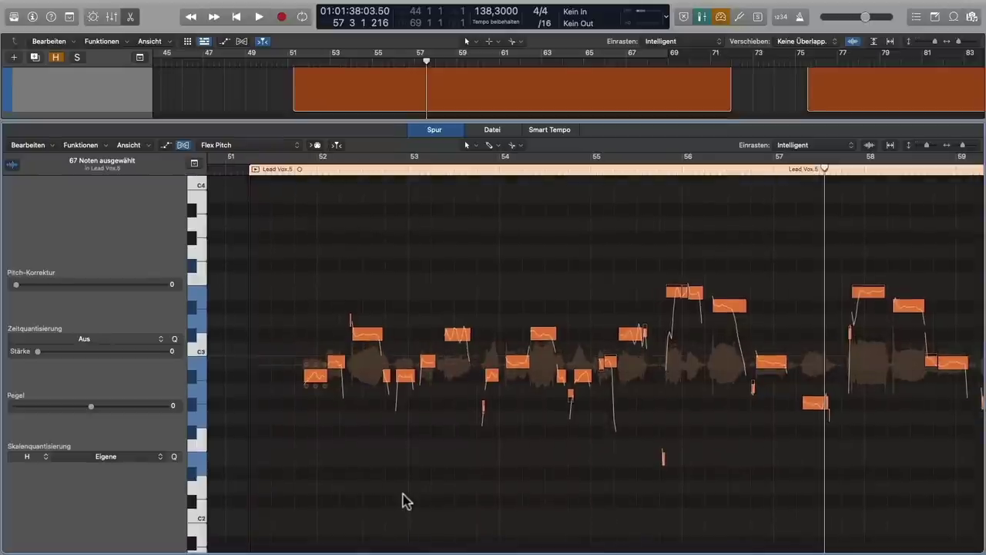
pyautogui.click(162, 343)
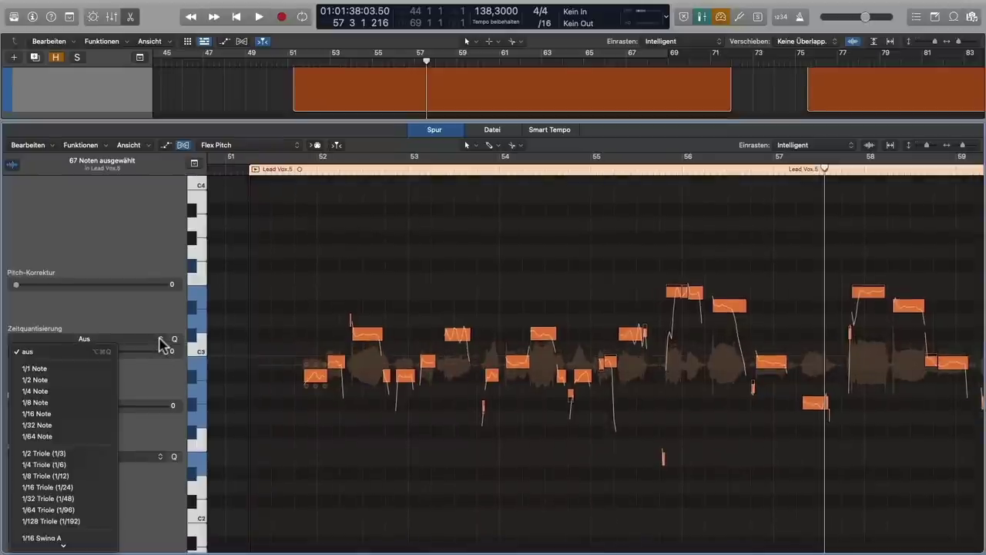
pyautogui.click(77, 402)
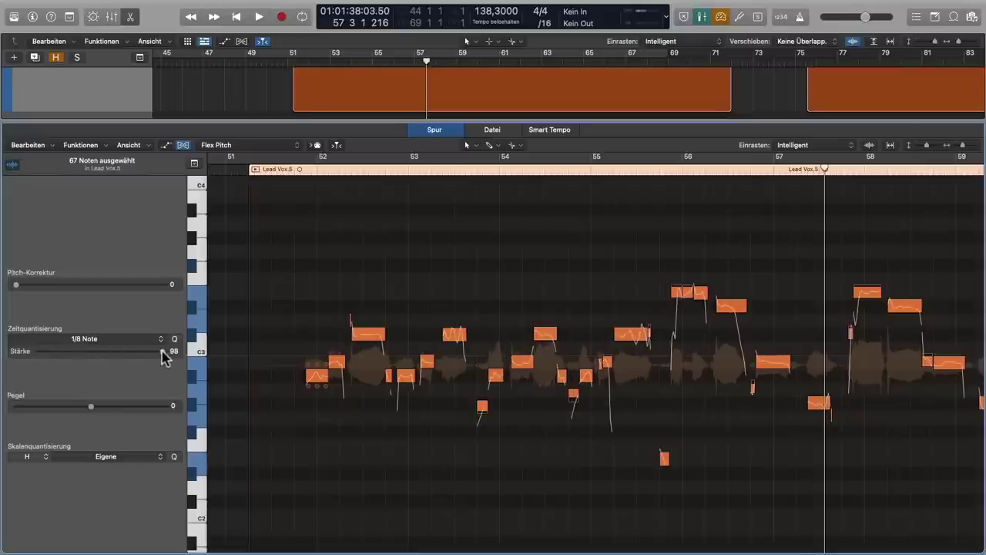
# Step: Play the region from its start to hear the eighth-note time quantization
pyautogui.click(293, 171)
pyautogui.press('space')
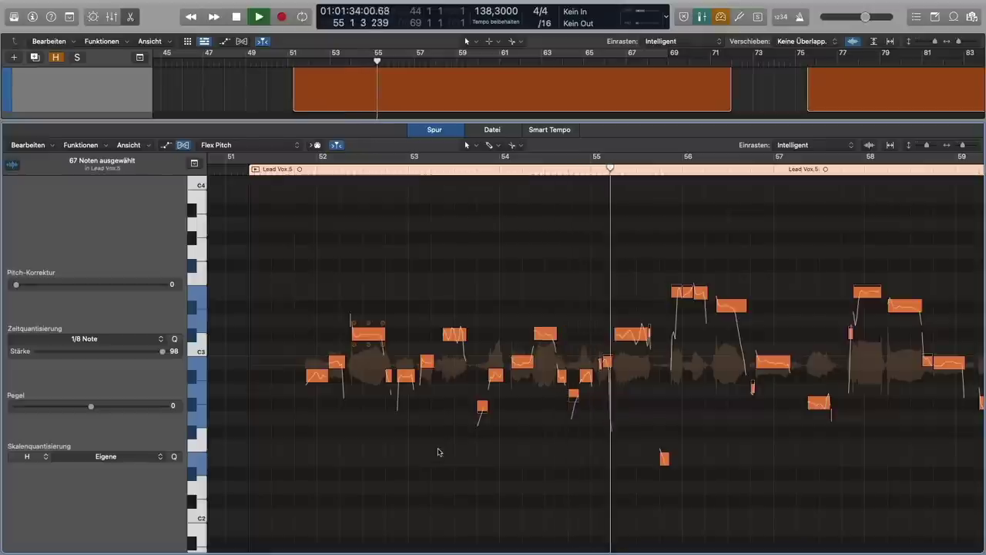
pyautogui.press('space')
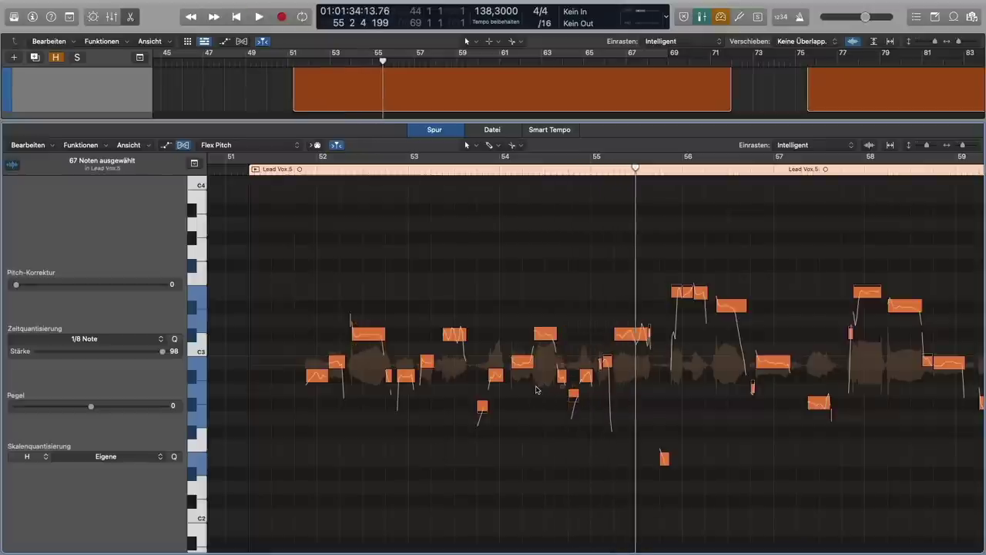
# Step: Change the time quantization of the selected notes to 1/2 Note and listen to the start of the region
pyautogui.click(161, 339)
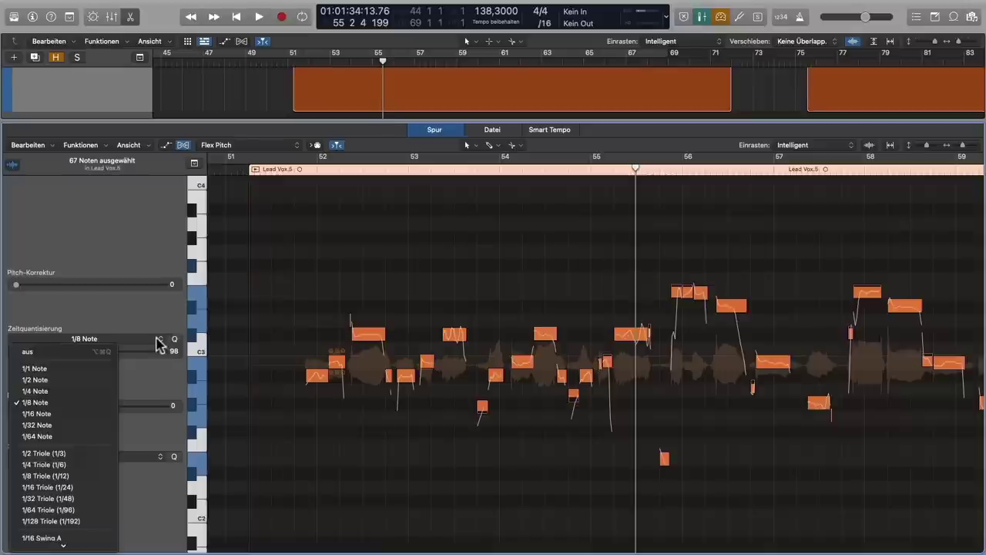
pyautogui.click(78, 380)
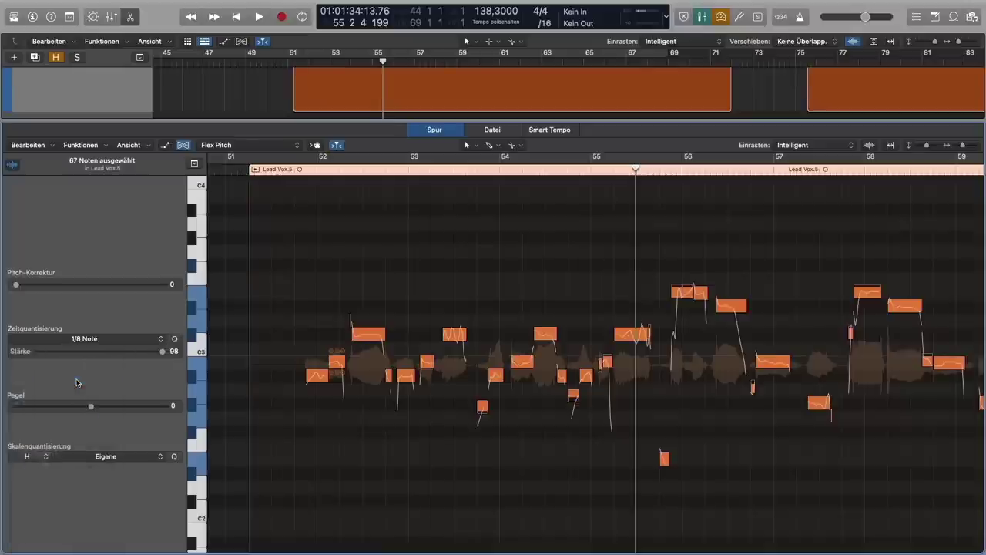
pyautogui.click(292, 170)
pyautogui.press('space')
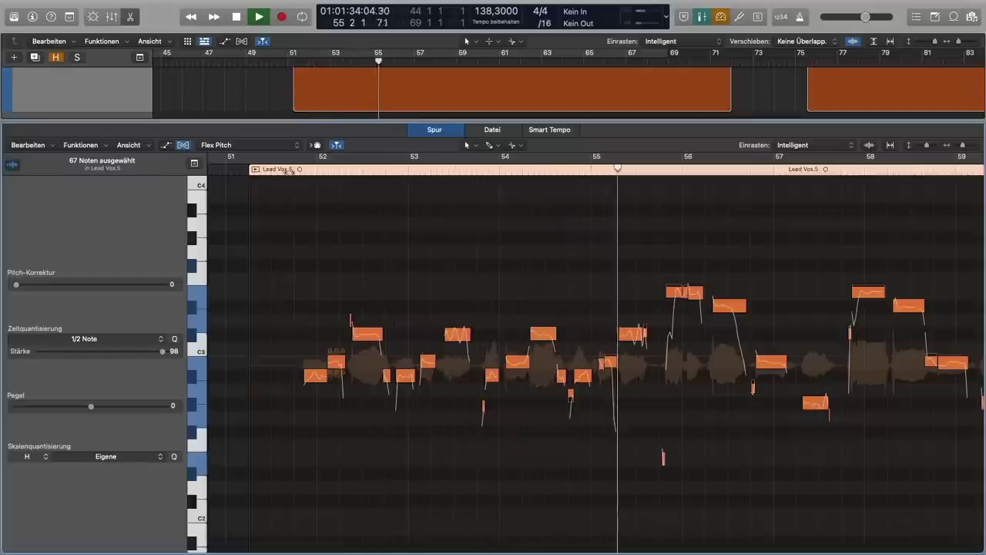
pyautogui.press('space')
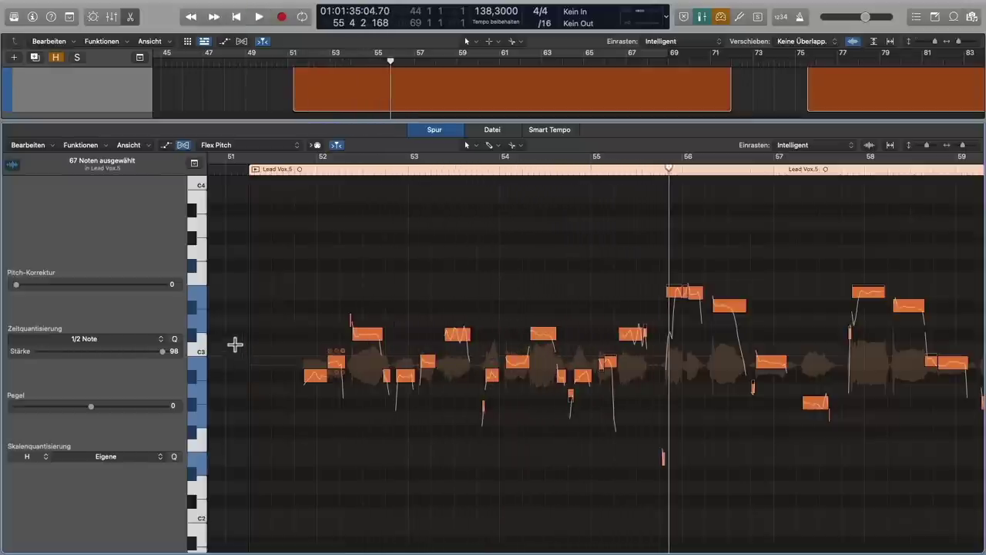
# Step: Change the time quantization of the selected notes to 1/32 Note and play the region from its start
pyautogui.click(162, 340)
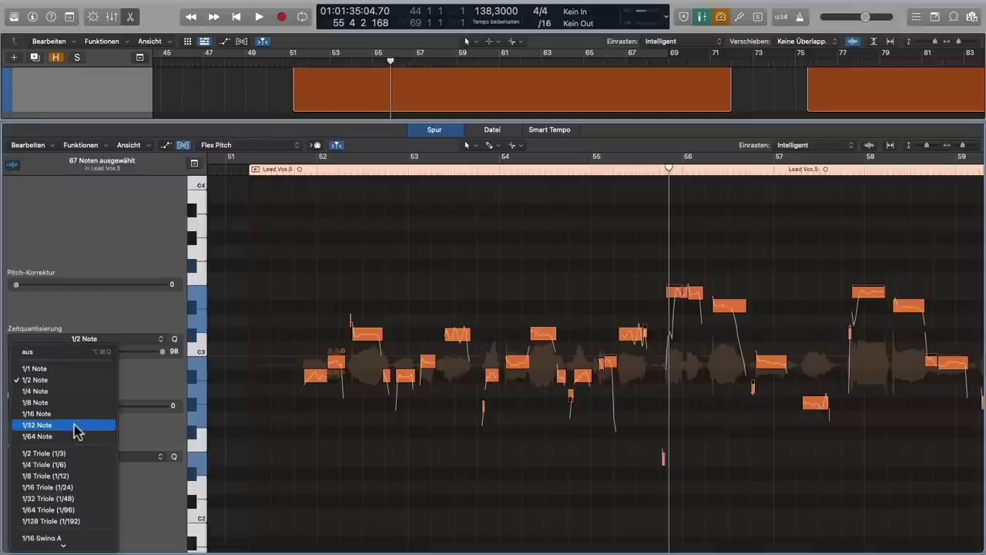
pyautogui.click(74, 425)
pyautogui.click(272, 168)
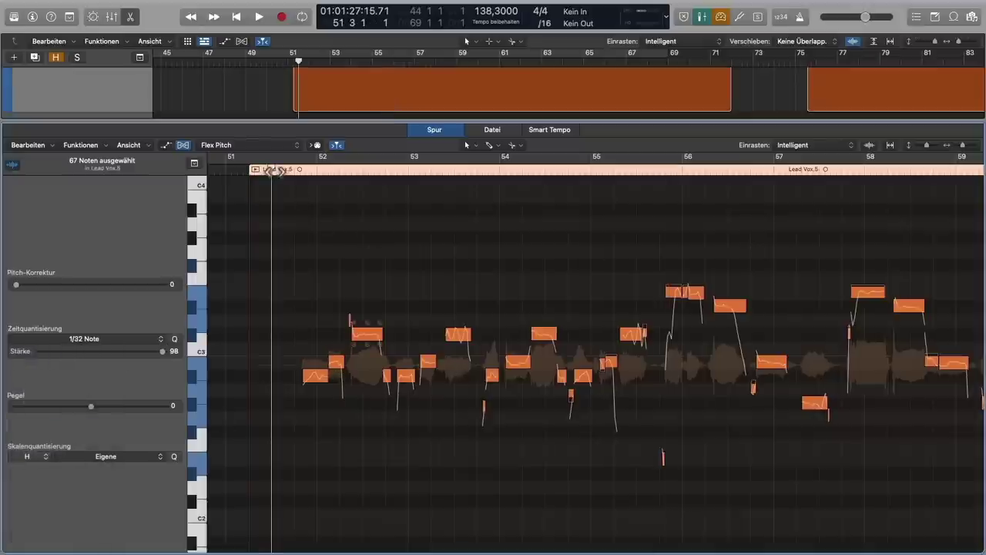
pyautogui.press('space')
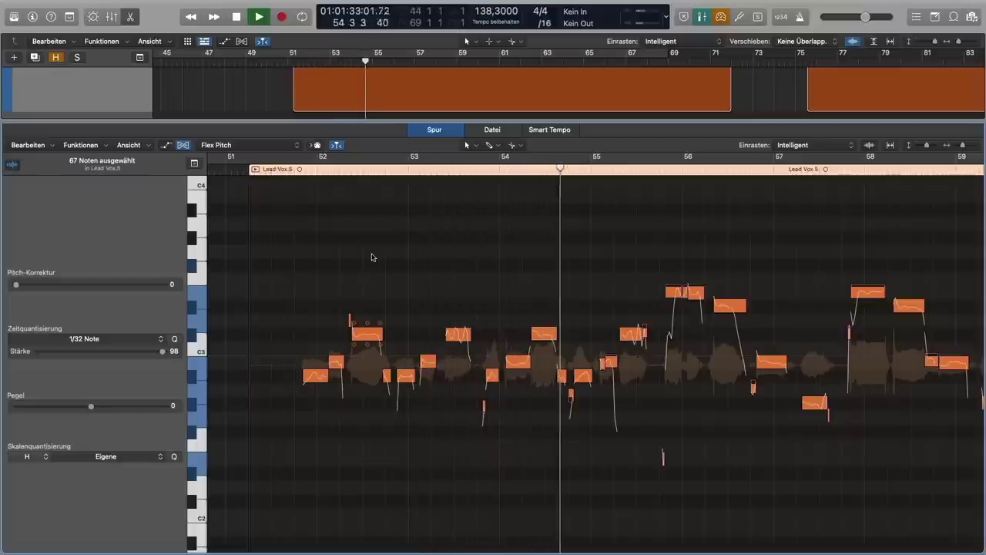
pyautogui.press('space')
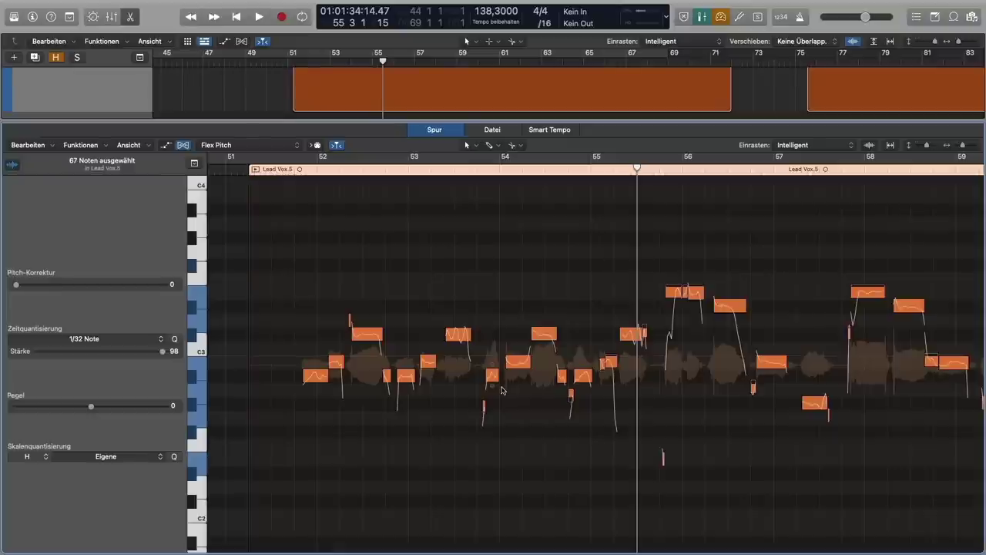
# Step: Lower the time quantization strength (Stärke) of the selected notes to 0 and set the quantization to aus
pyautogui.hscroll(3, 412, 410)
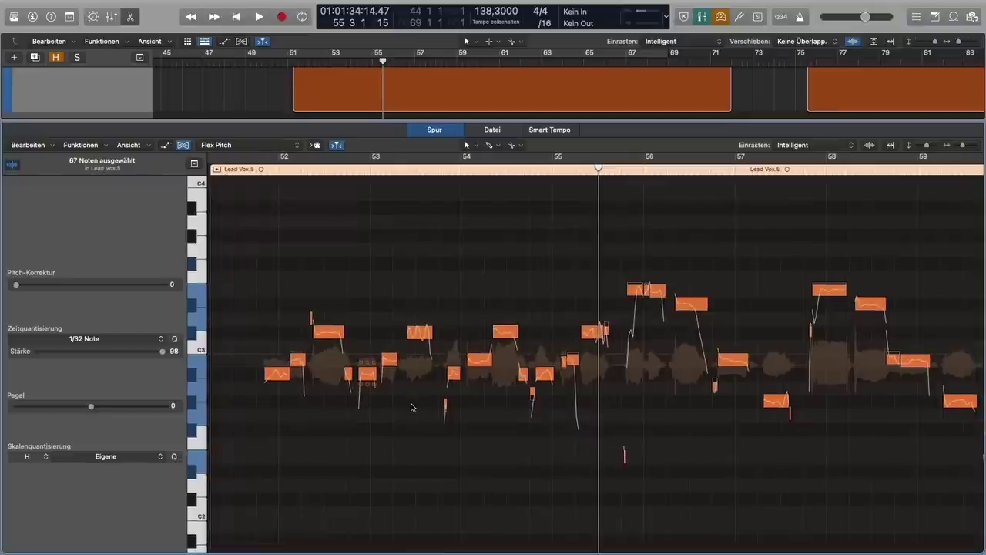
pyautogui.hscroll(-2, 412, 407)
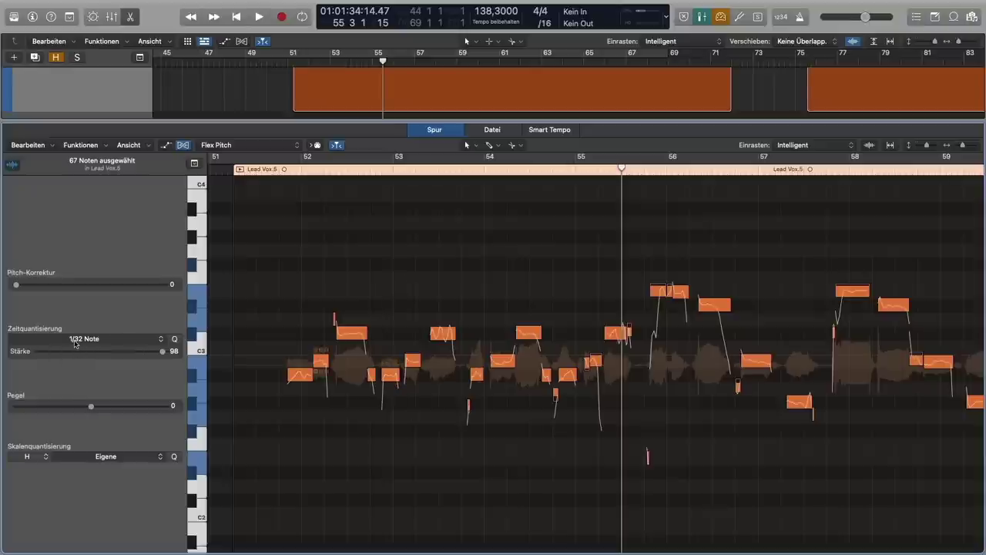
pyautogui.hscroll(5, 586, 375)
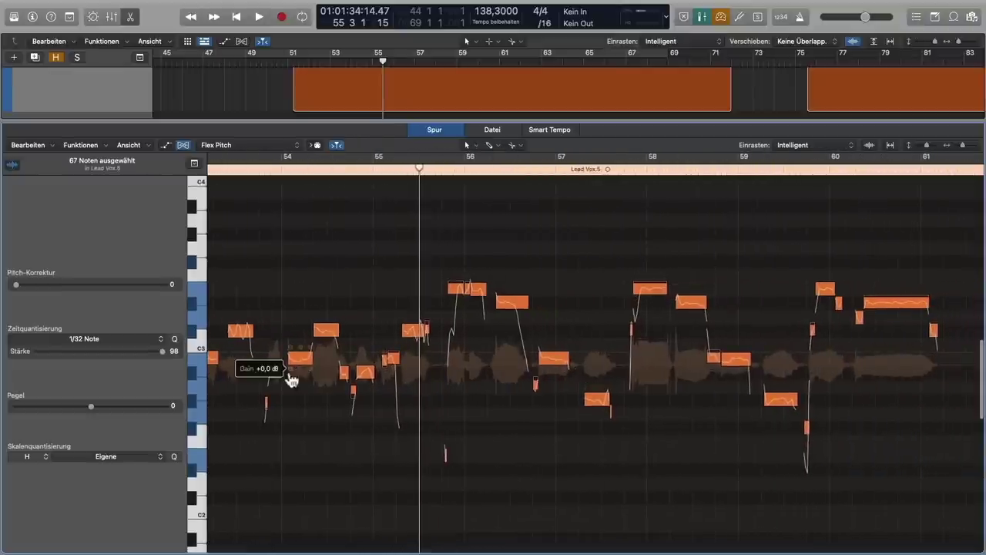
pyautogui.hscroll(-2, 256, 378)
pyautogui.hscroll(-4, 258, 377)
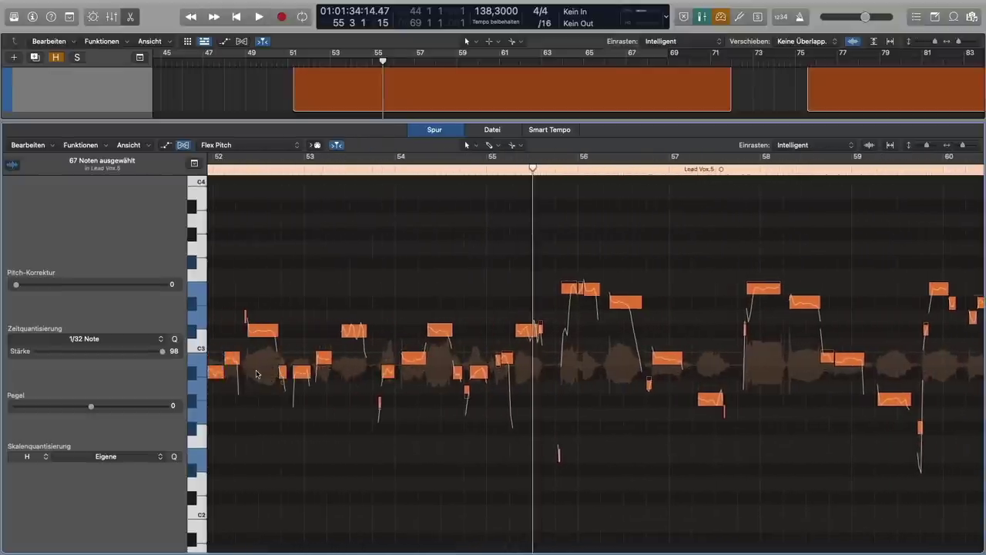
pyautogui.hscroll(-4, 264, 377)
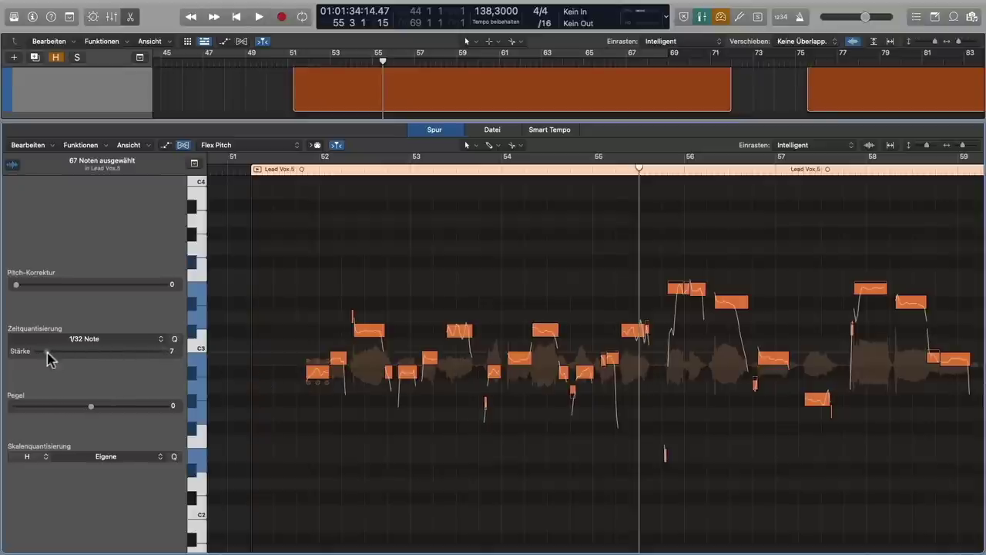
pyautogui.moveTo(46, 356); pyautogui.dragTo(36, 356)
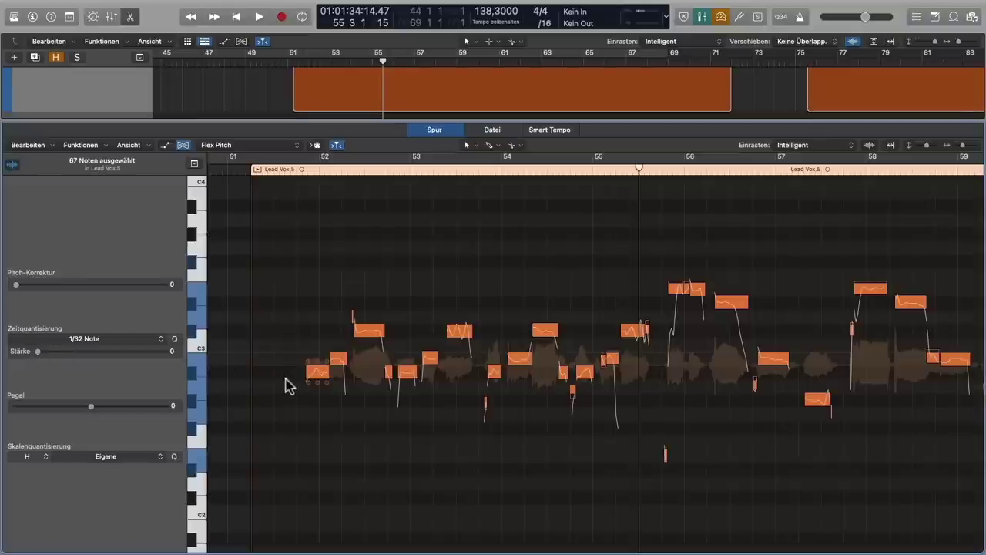
pyautogui.click(162, 343)
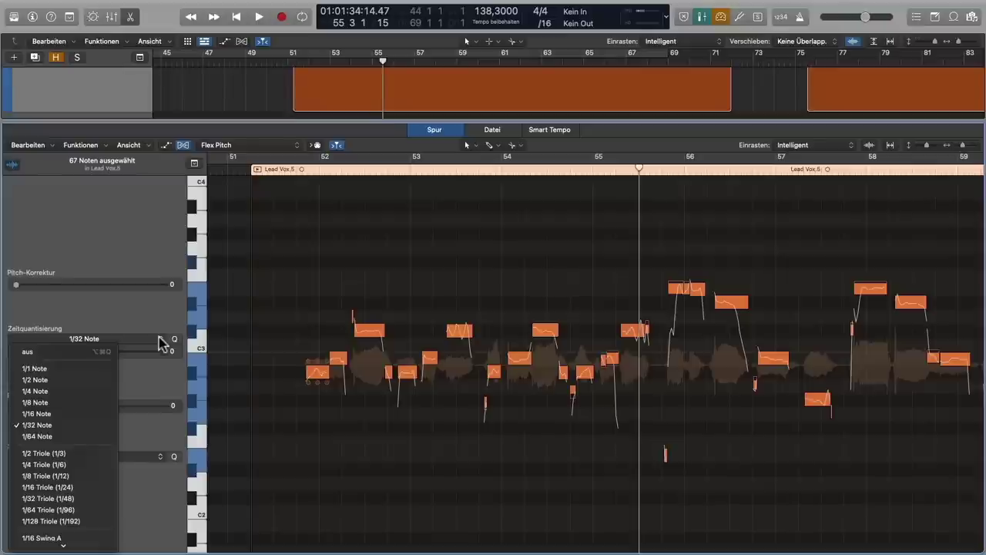
pyautogui.click(84, 351)
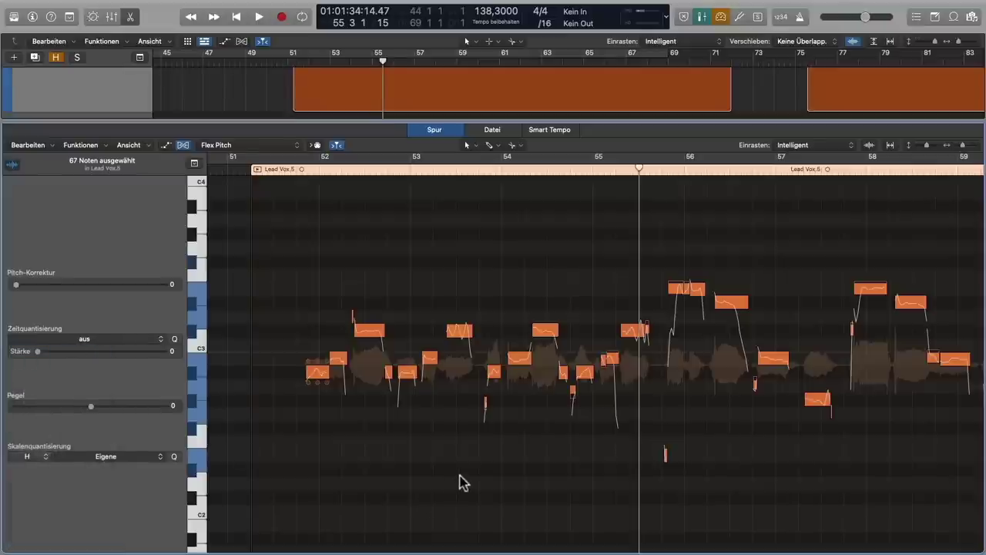
# Step: Deselect all notes and examine the individual notes between bars 52 and 56 up close
pyautogui.hscroll(1, 457, 480)
pyautogui.click(493, 451)
pyautogui.scroll(5, 656, 464)
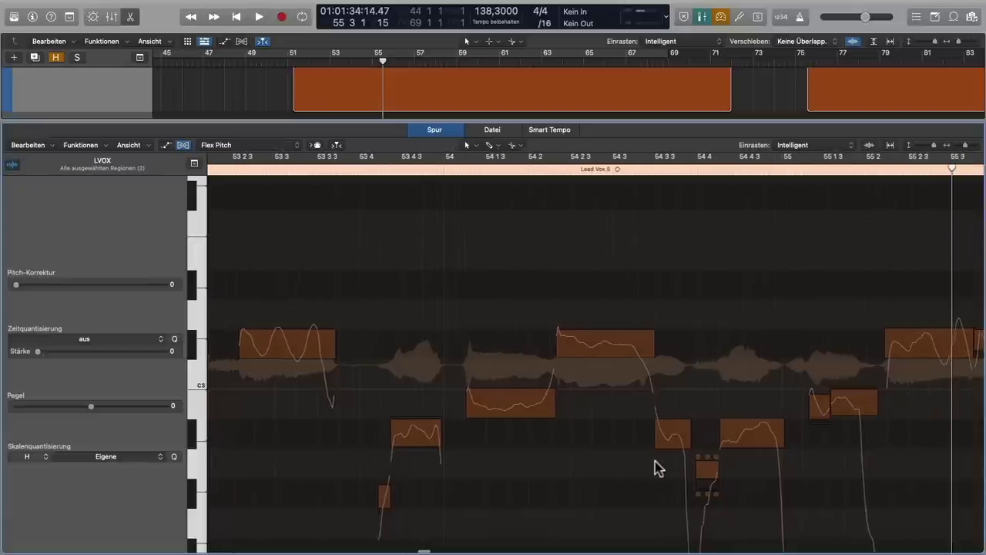
pyautogui.hscroll(2, 655, 461)
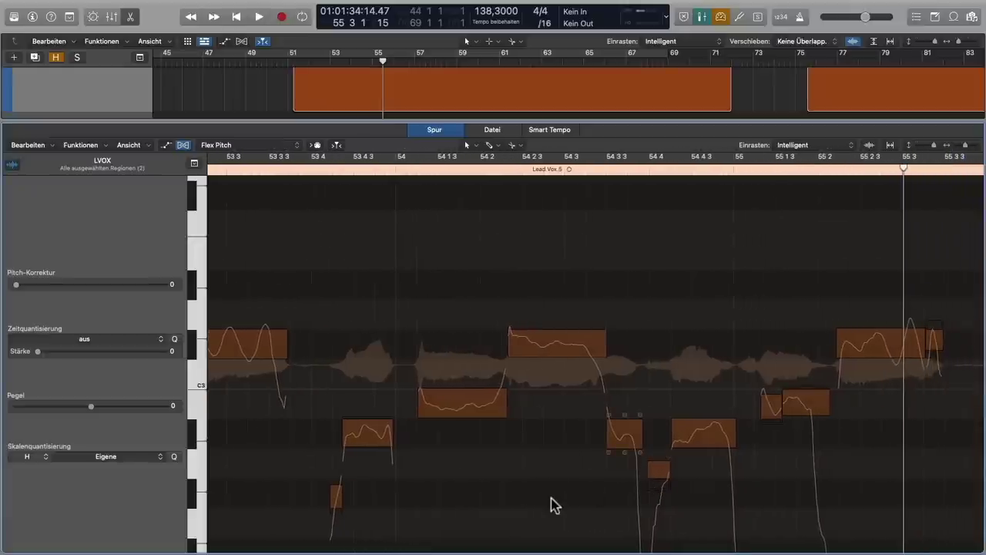
pyautogui.scroll(-2, 530, 499)
pyautogui.scroll(-2, 531, 499)
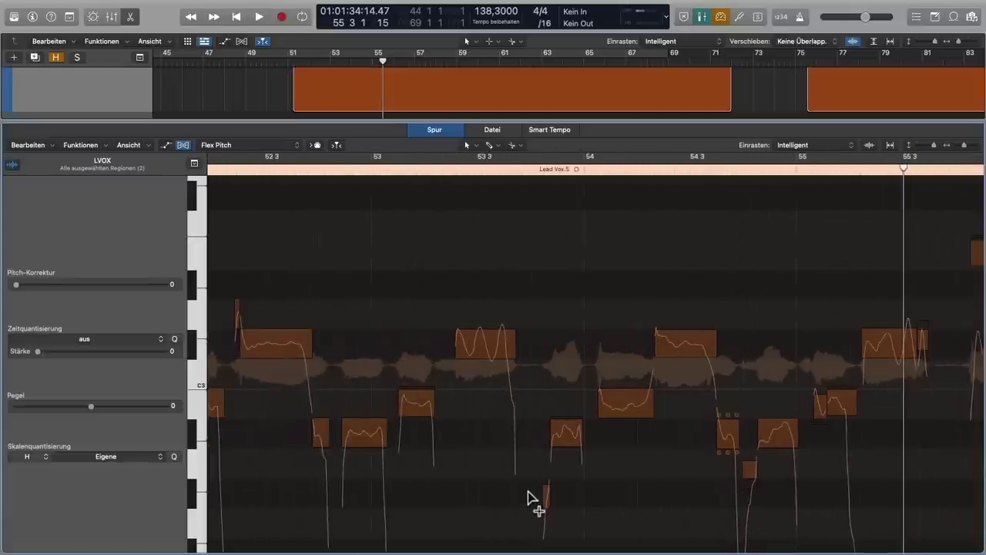
pyautogui.scroll(-2, 524, 499)
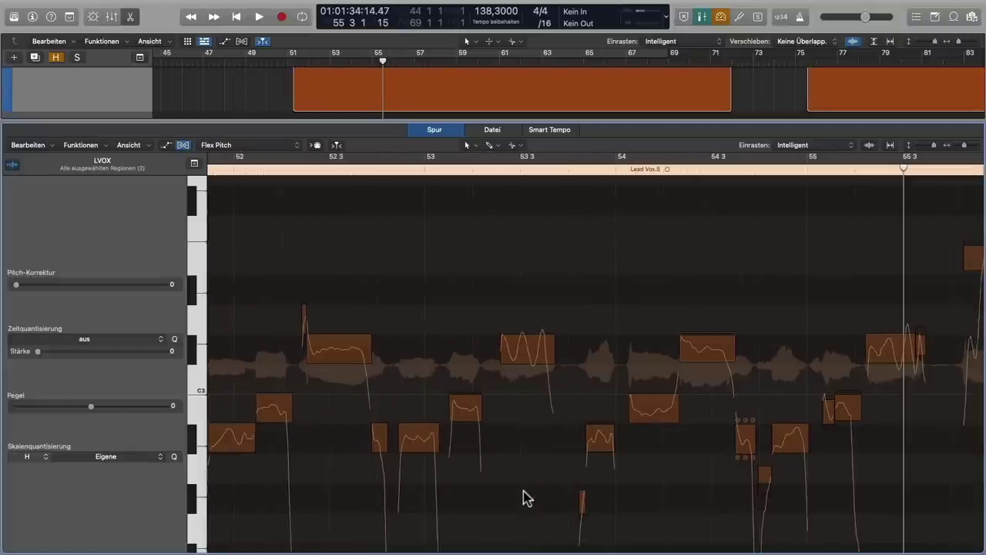
pyautogui.scroll(-3, 628, 493)
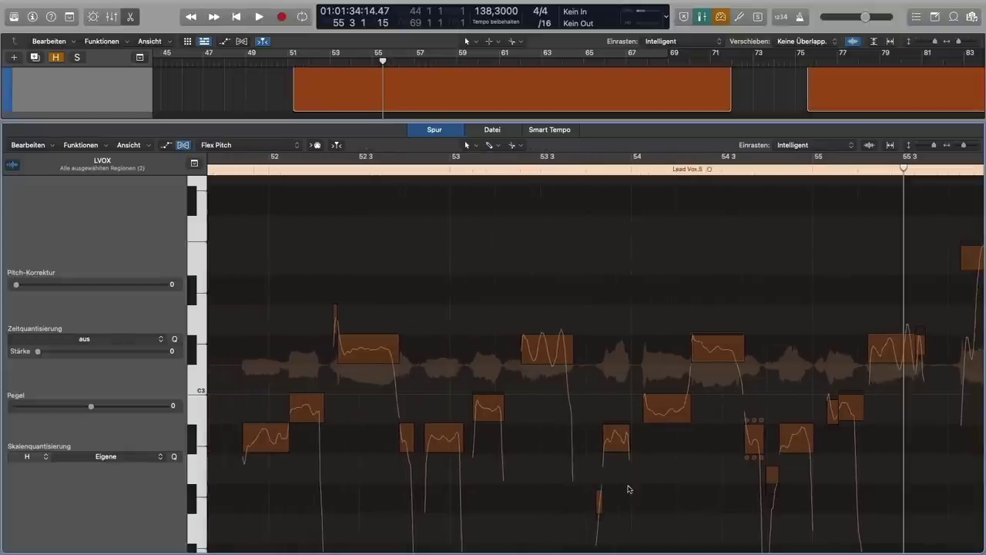
pyautogui.hscroll(2, 667, 494)
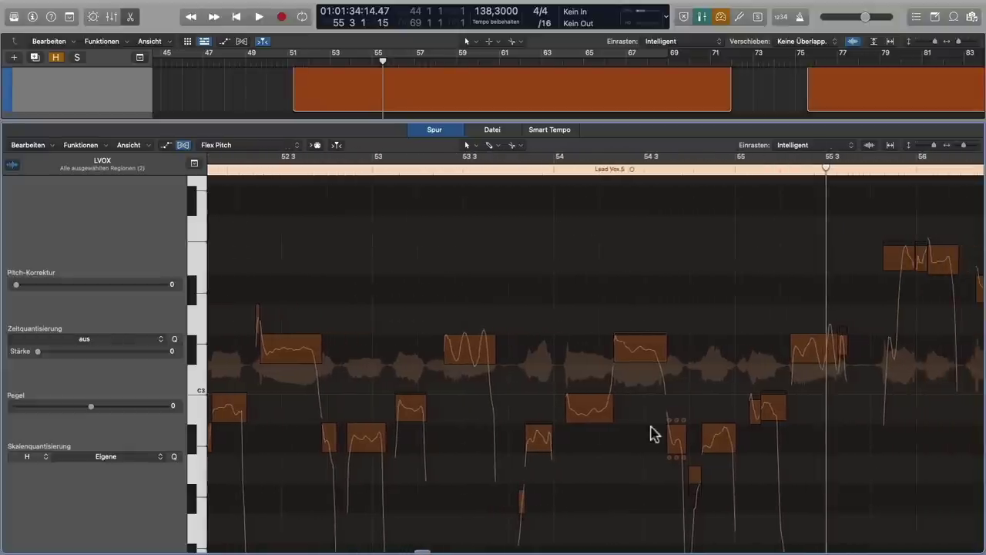
# Step: Shorten the note at bar 54 by moving its end earlier and listen to the passage from bar 52
pyautogui.click(595, 404)
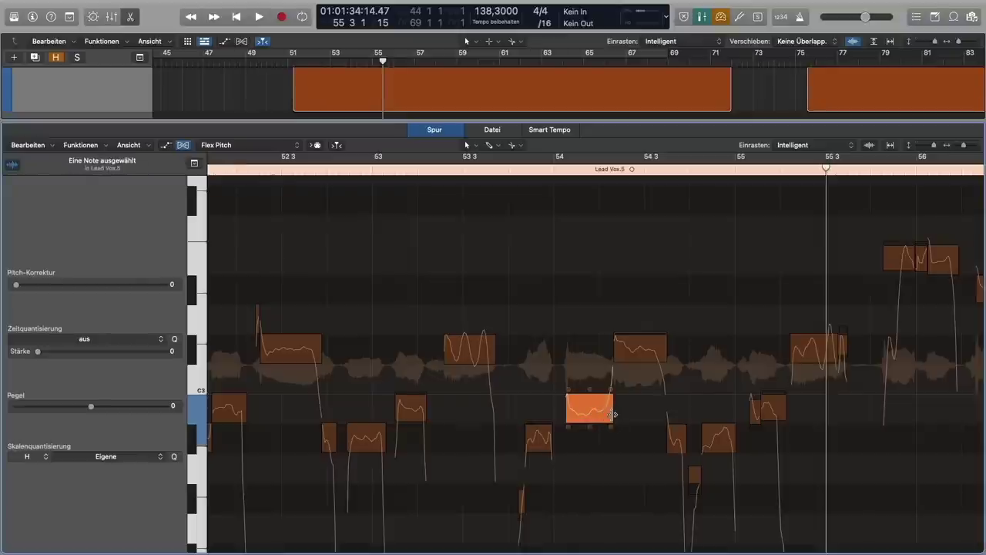
pyautogui.moveTo(613, 414); pyautogui.dragTo(568, 404)
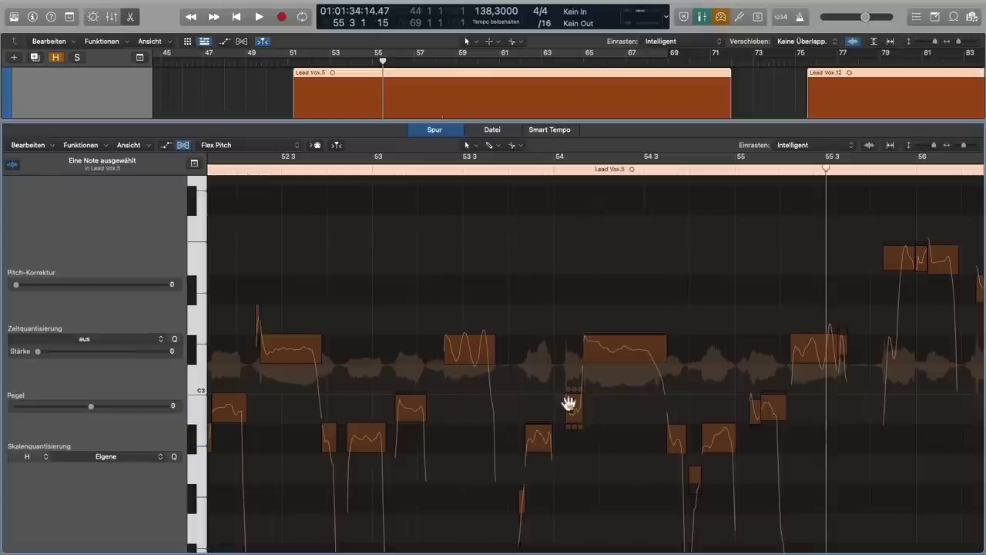
pyautogui.doubleClick(236, 171)
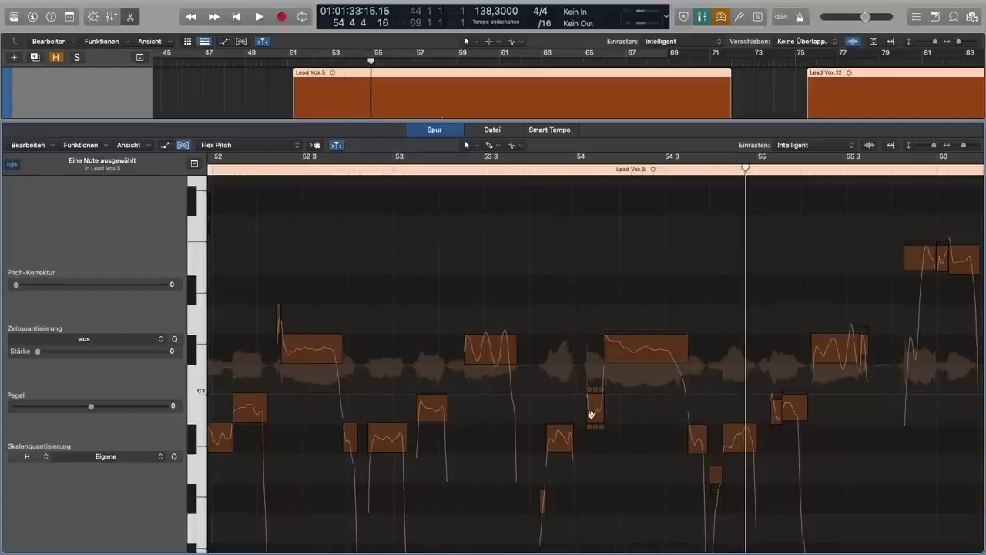
# Step: Move the start of the note at bar 54 later, close to its end, and play the passage from bar 52
pyautogui.click(591, 415)
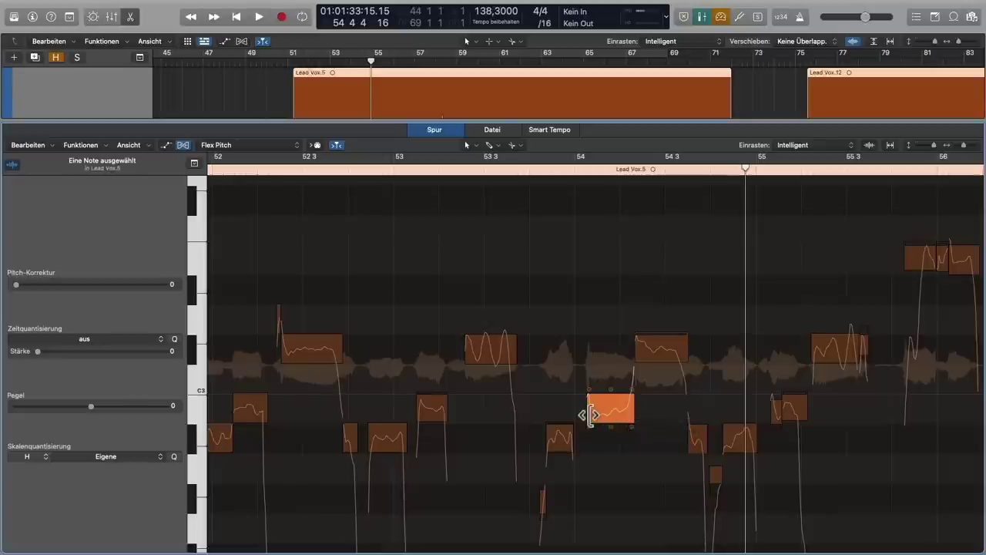
pyautogui.moveTo(590, 414); pyautogui.dragTo(623, 415)
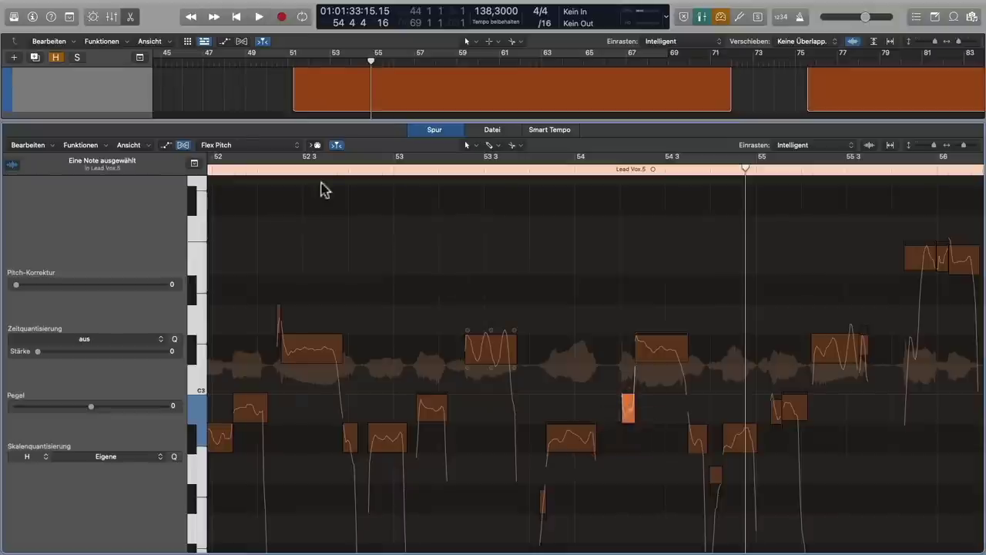
pyautogui.click(288, 169)
pyautogui.press('space')
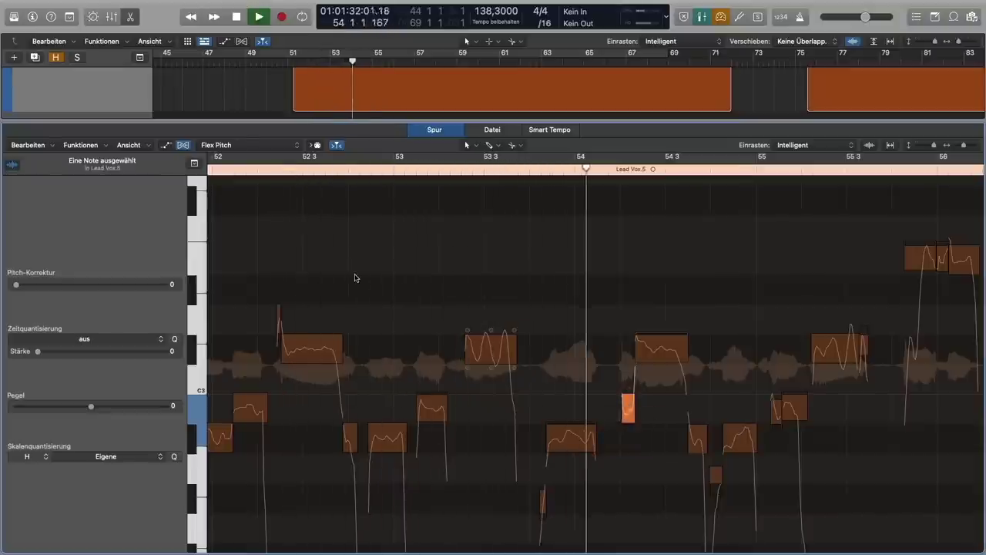
pyautogui.press('space')
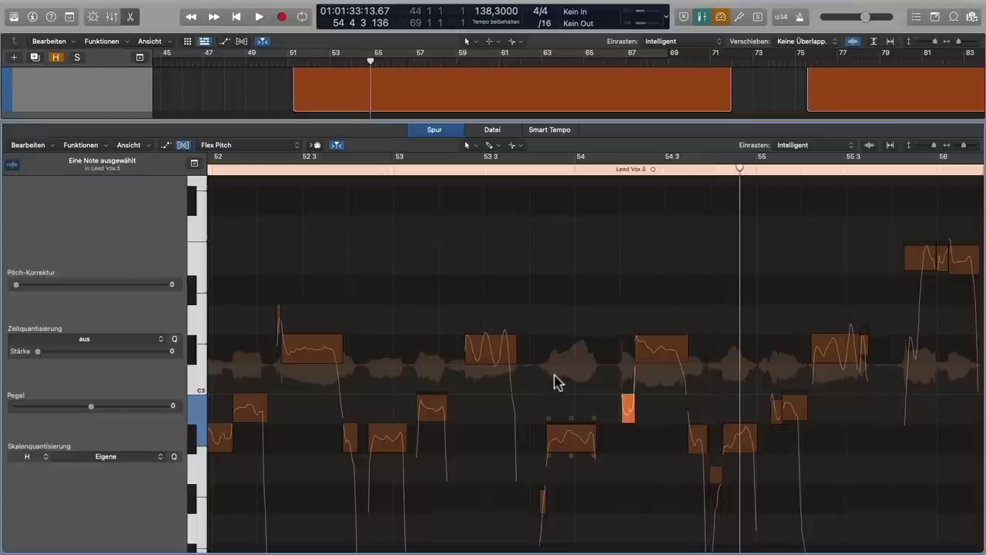
# Step: Select the two high notes around bar 58, try extending the second note's end, then undo it and clear the selection
pyautogui.hscroll(4, 652, 409)
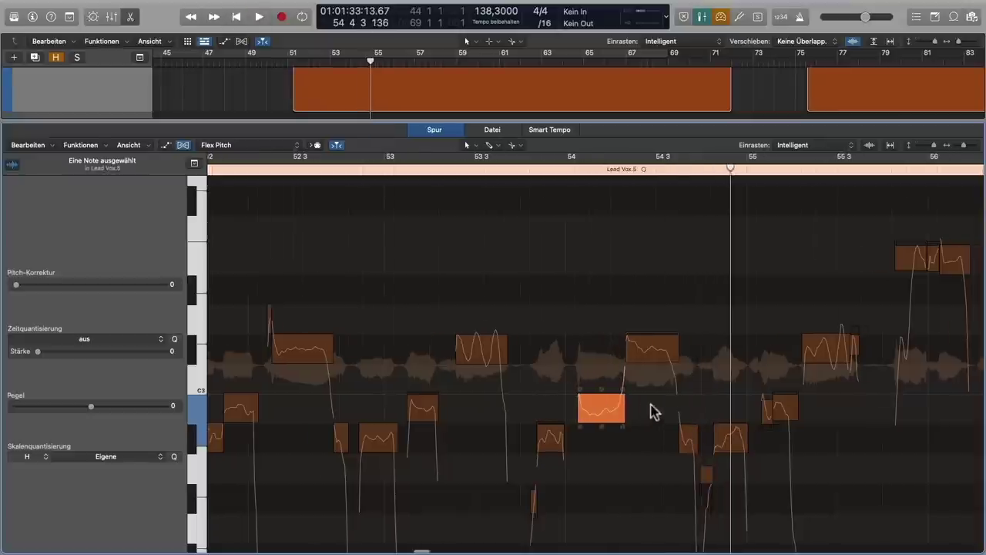
pyautogui.hscroll(4, 642, 403)
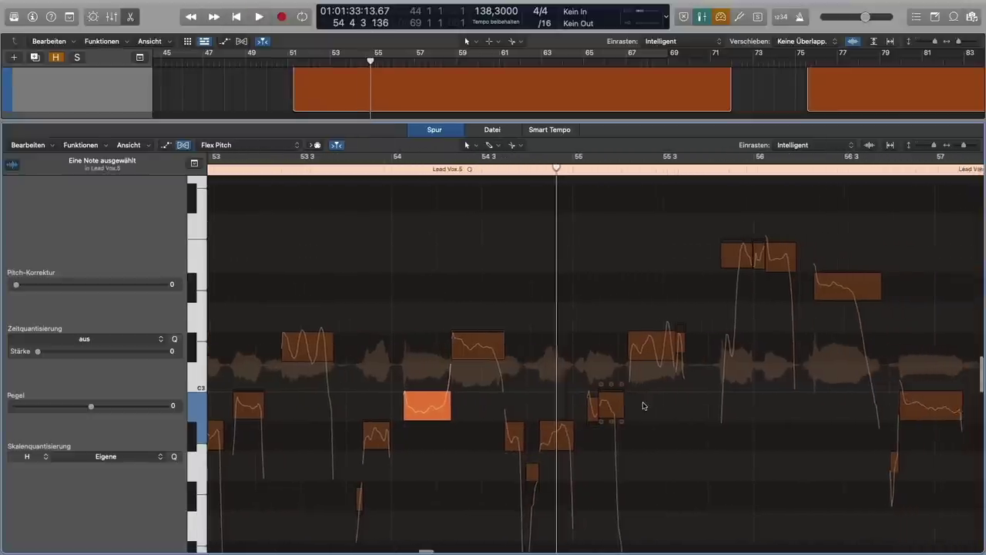
pyautogui.hscroll(8, 644, 409)
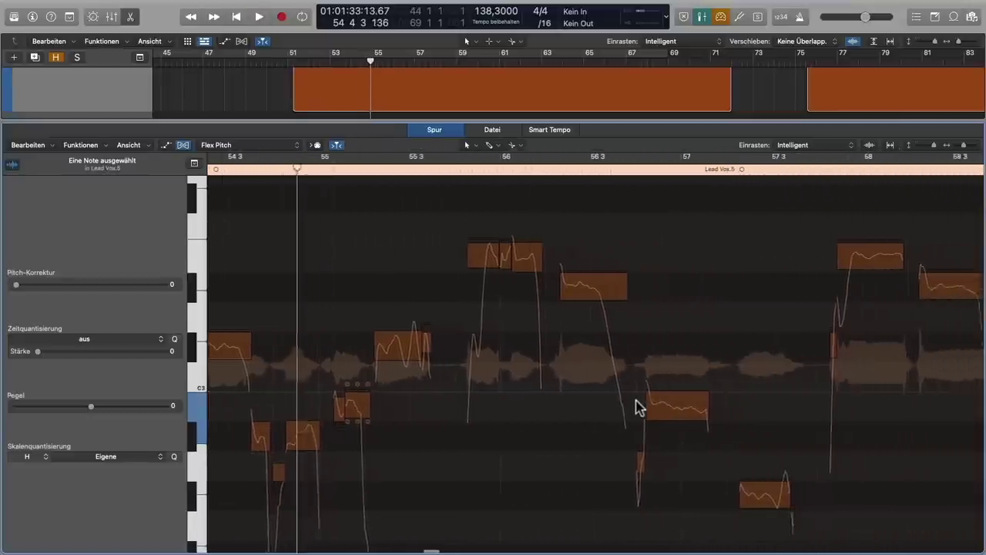
pyautogui.hscroll(4, 635, 404)
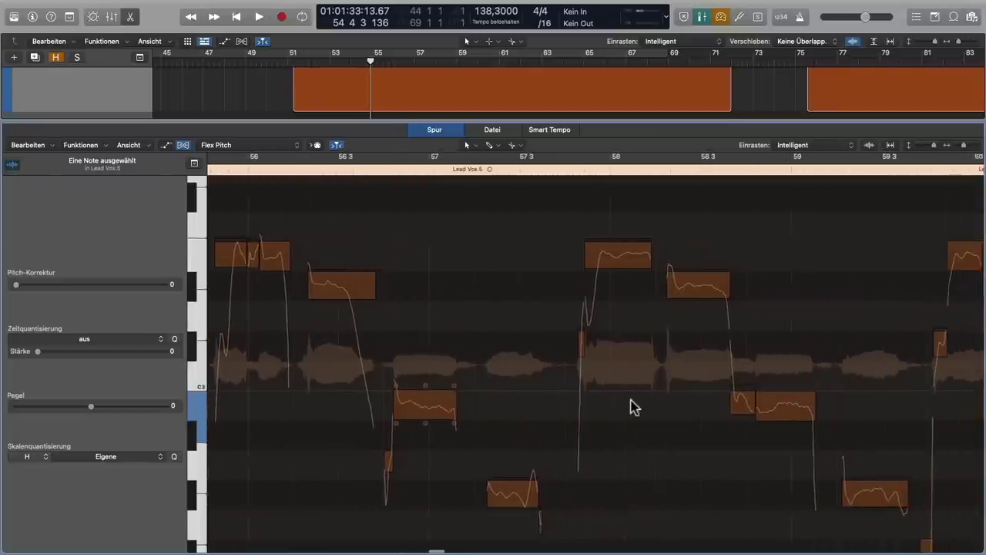
pyautogui.hscroll(2, 631, 405)
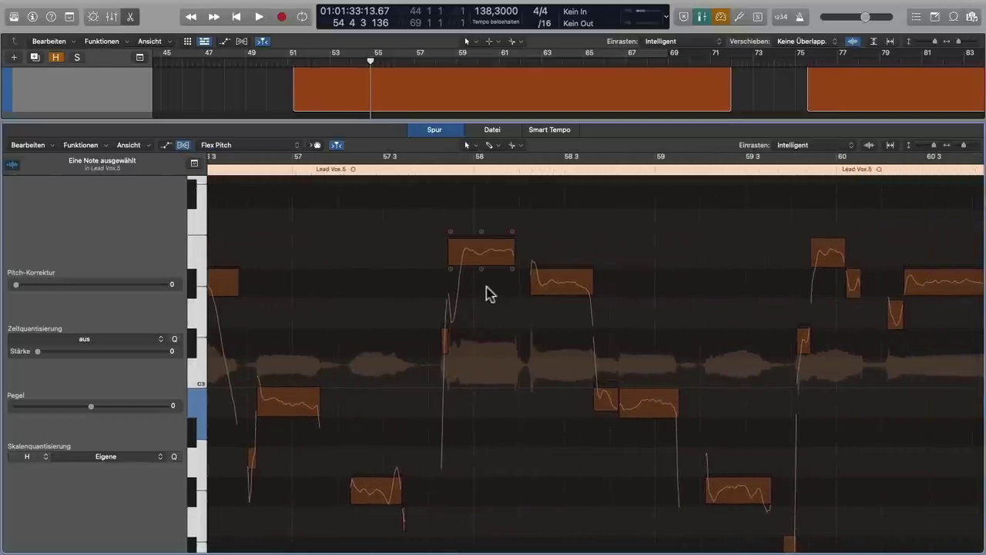
pyautogui.moveTo(425, 216); pyautogui.dragTo(608, 287)
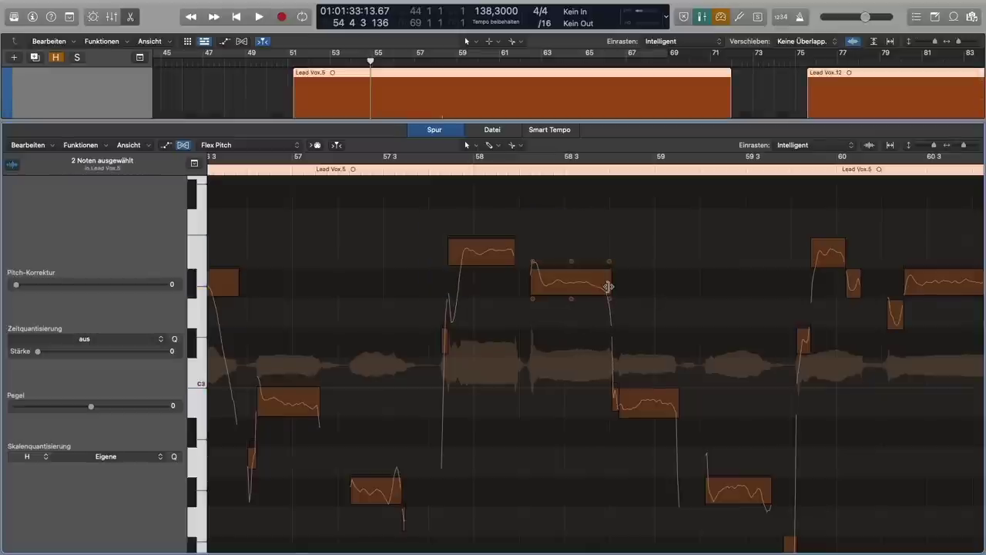
pyautogui.press('super+z')
pyautogui.click(513, 291)
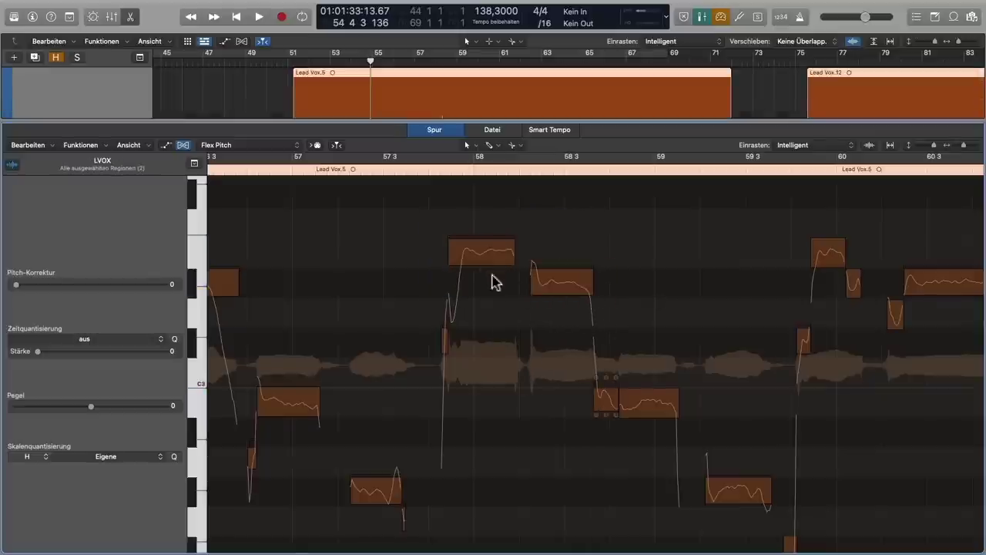
# Step: Move the start of the high note at bar 58 later, play from bar 57, then undo the change and deselect the note
pyautogui.moveTo(453, 260); pyautogui.dragTo(488, 260)
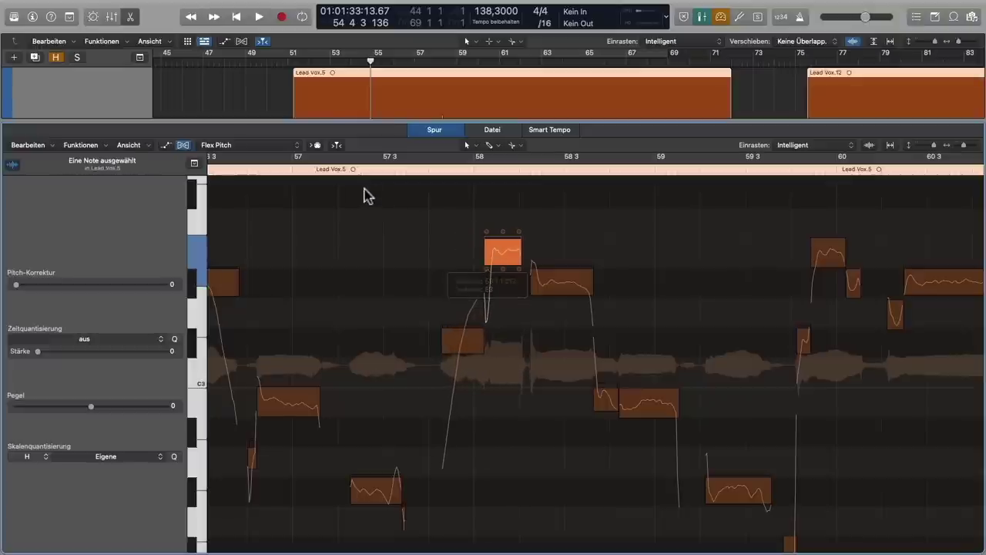
pyautogui.click(311, 171)
pyautogui.press('space')
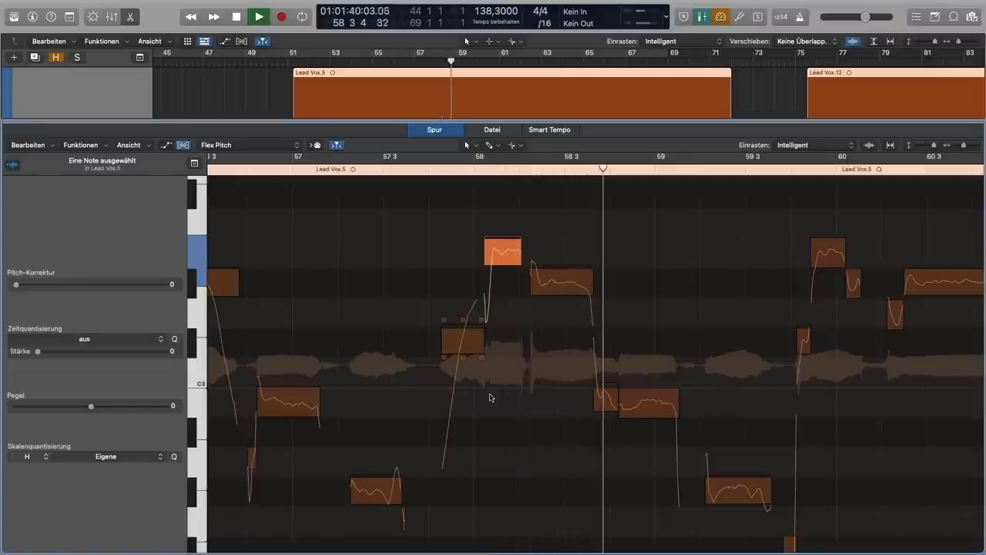
pyautogui.press('space')
pyautogui.press('super+z')
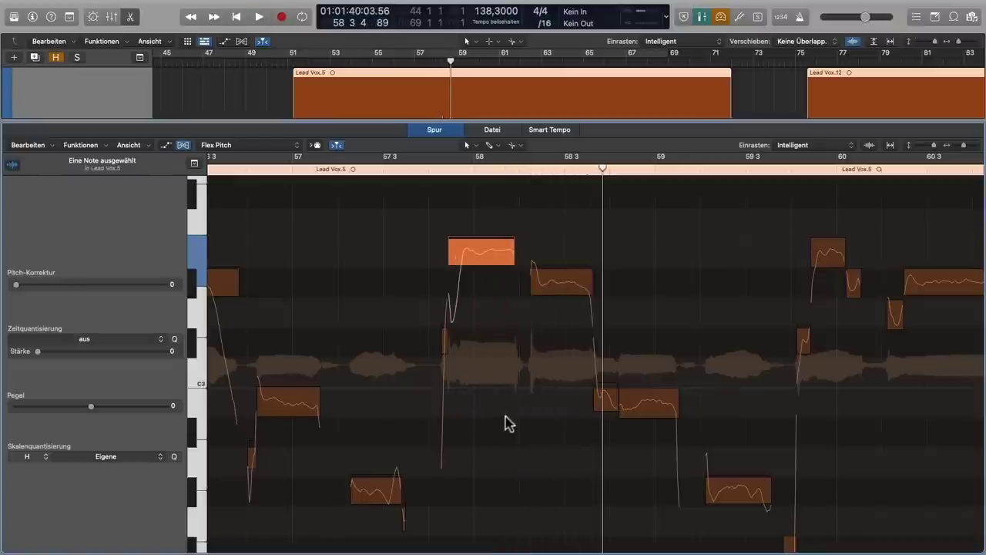
pyautogui.click(501, 420)
# Step: Examine the remaining notes of the region from bar 58 to bar 68
pyautogui.moveTo(511, 255)
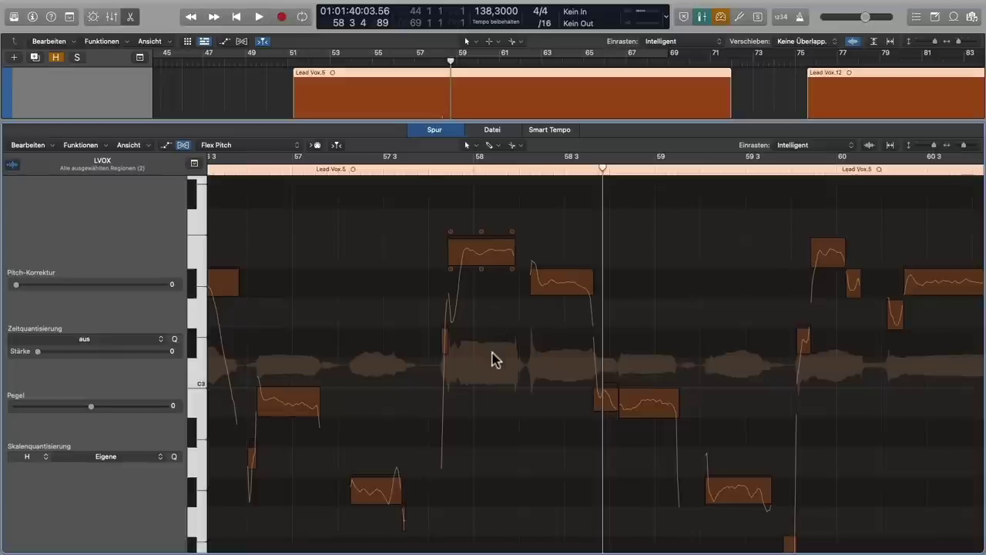
pyautogui.hscroll(5, 542, 383)
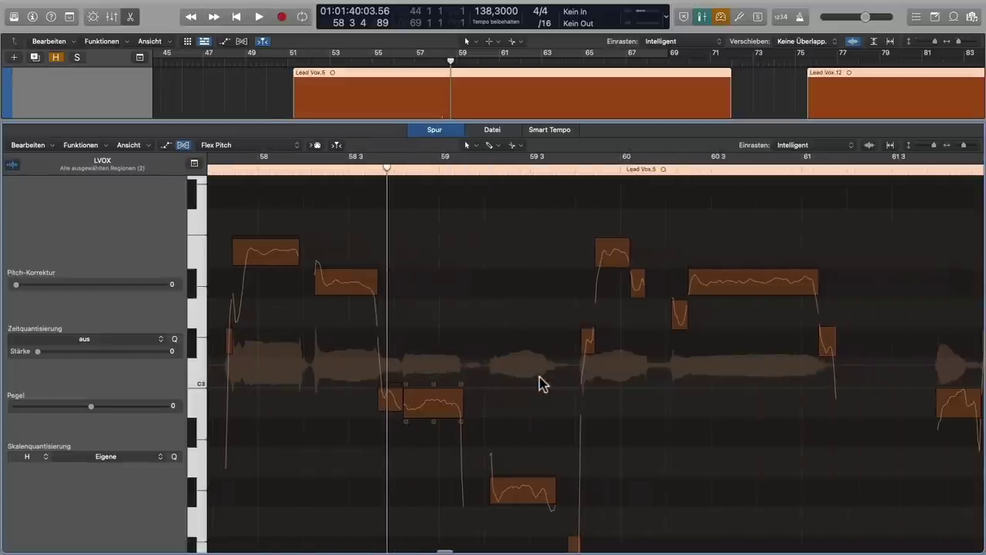
pyautogui.hscroll(3, 542, 383)
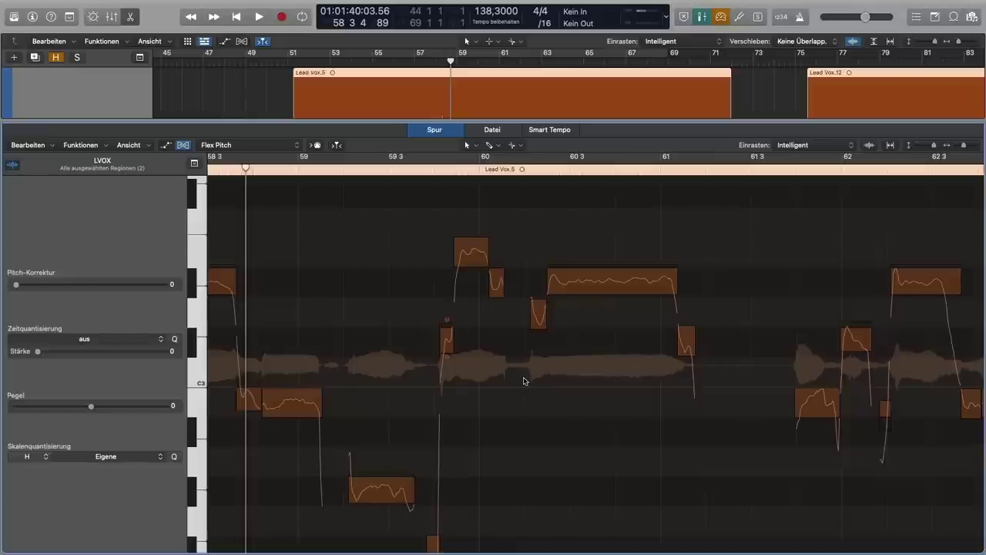
pyautogui.hscroll(3, 524, 381)
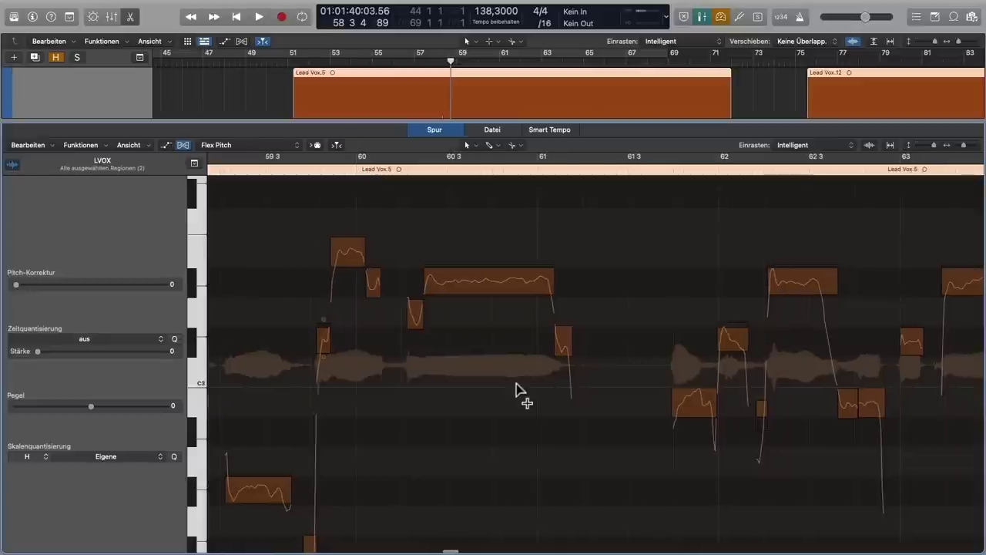
pyautogui.scroll(-5, 528, 391)
pyautogui.scroll(4, 516, 392)
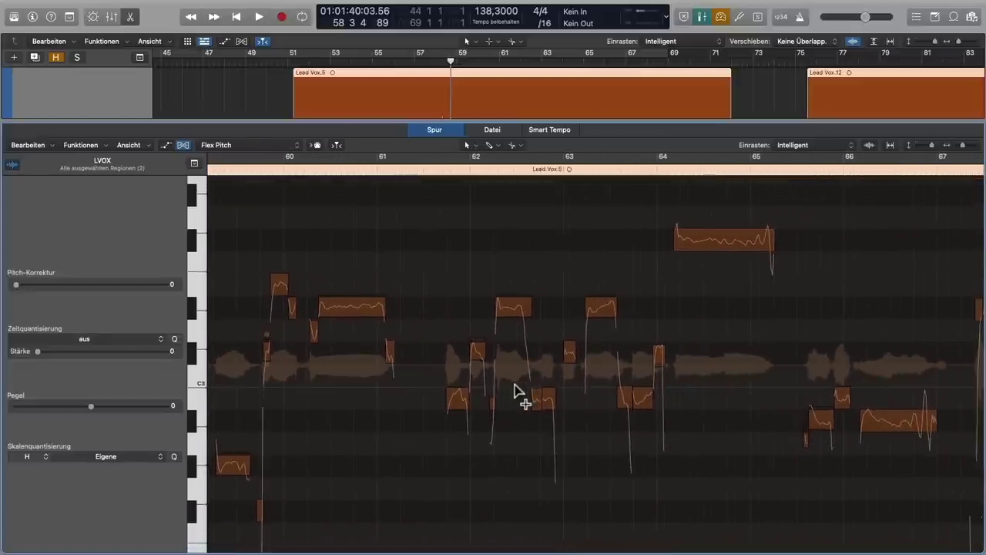
pyautogui.scroll(-3, 462, 393)
pyautogui.hscroll(-5, 461, 389)
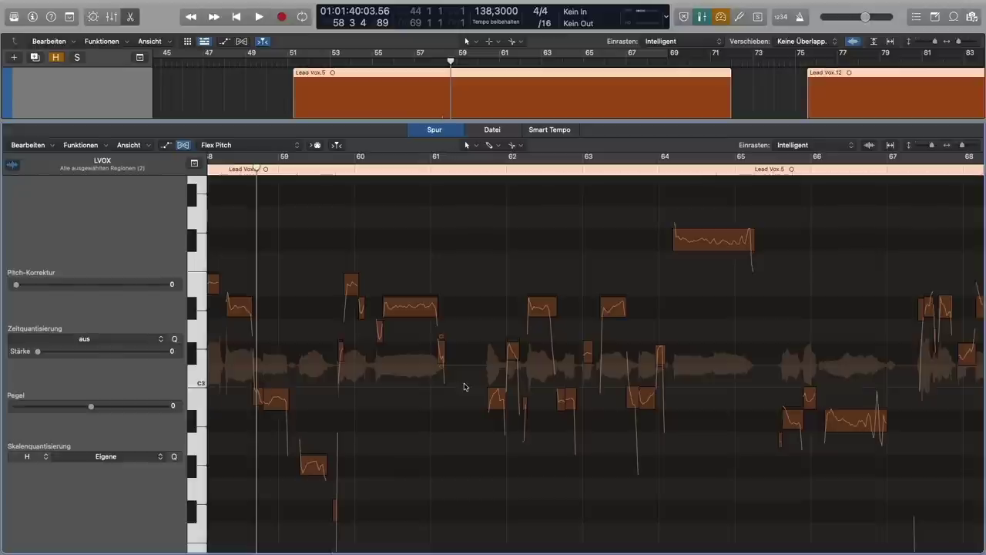
# Step: Close the editor and select only the Lead Vox.12 region on the LVOX track
pyautogui.press('Down')
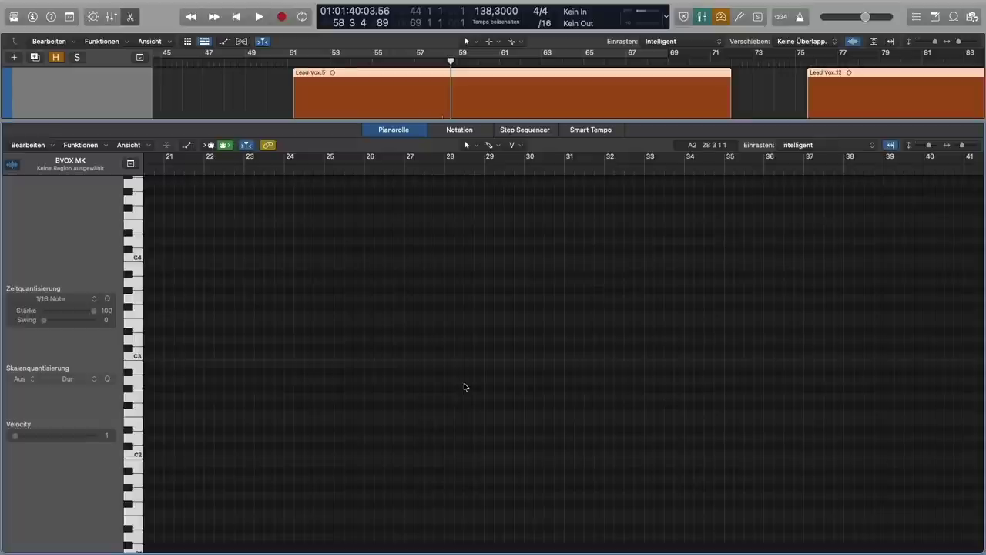
pyautogui.press('e')
pyautogui.hscroll(8, 755, 399)
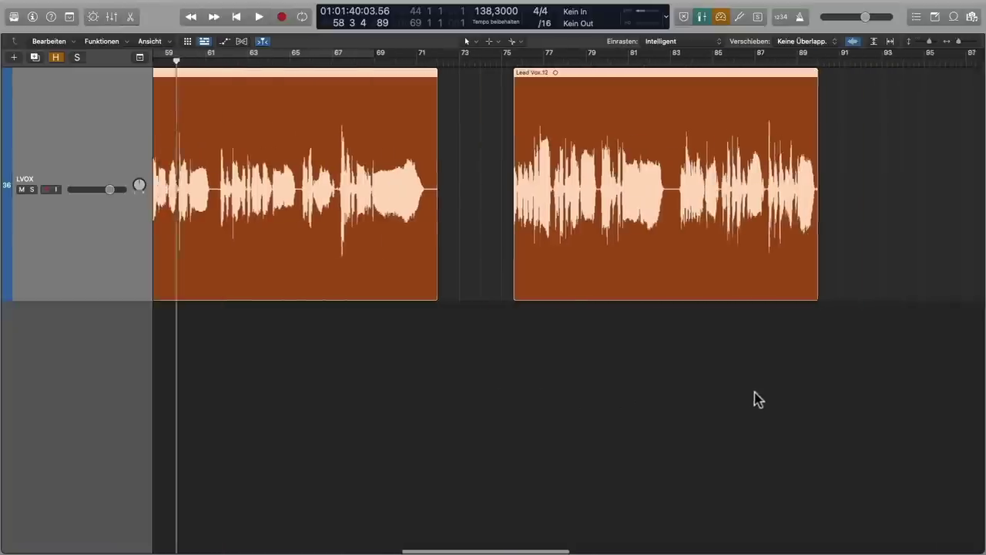
pyautogui.click(605, 77)
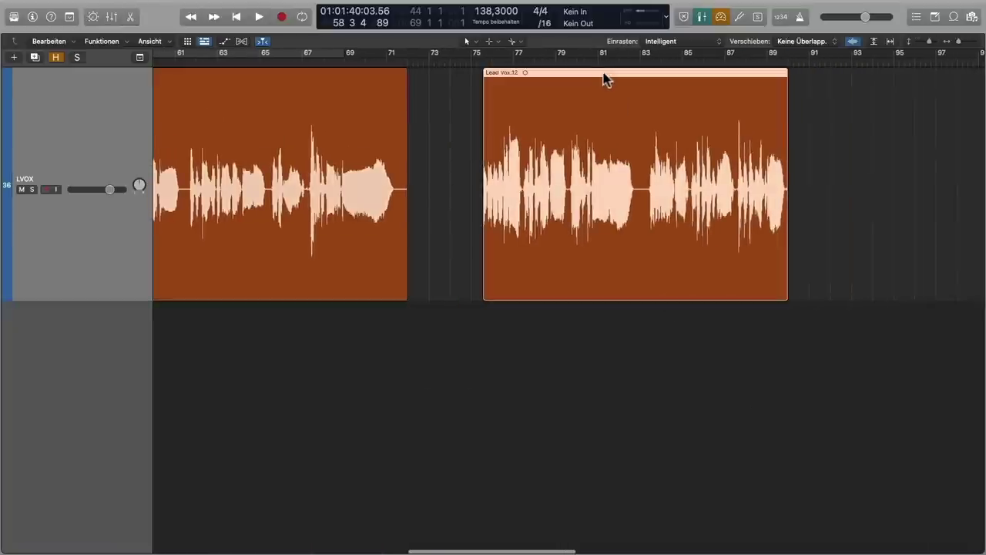
# Step: Place the playhead at 75 3 1 and play the Lead Vox.12 region through to its end
pyautogui.moveTo(486, 62); pyautogui.dragTo(481, 63)
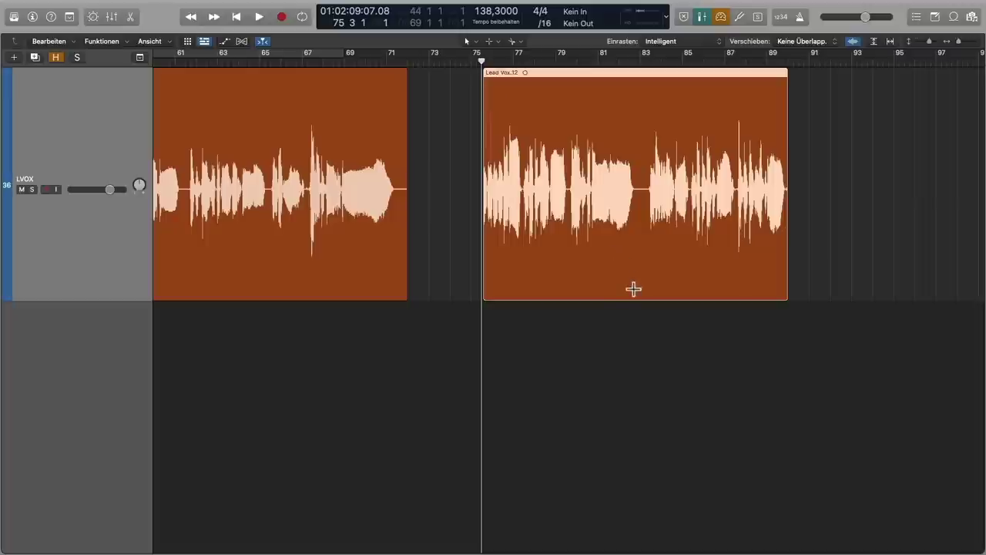
pyautogui.press('space')
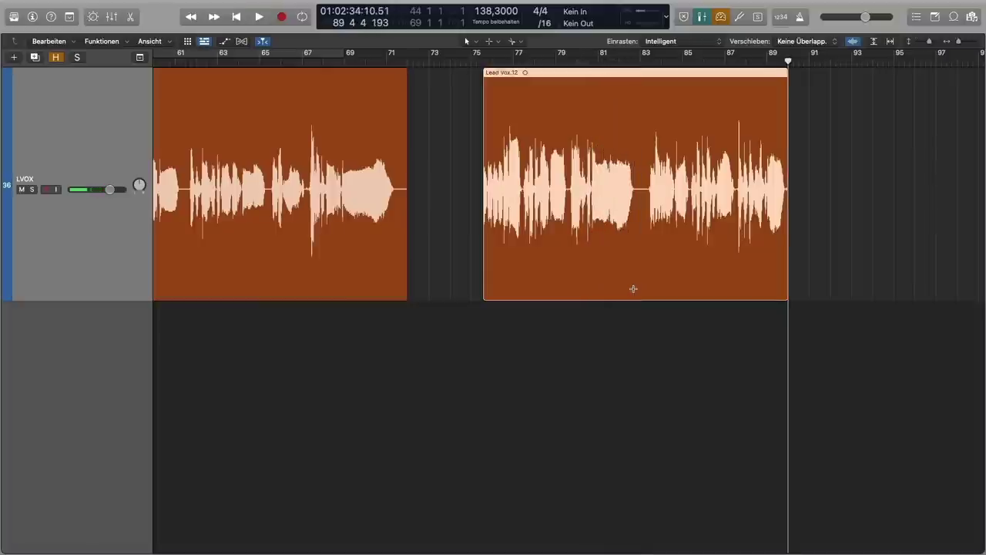
pyautogui.keyDown('ctrl'); pyautogui.keyDown('alt'); pyautogui.click(622, 350); pyautogui.keyUp('alt'); pyautogui.keyUp('ctrl')
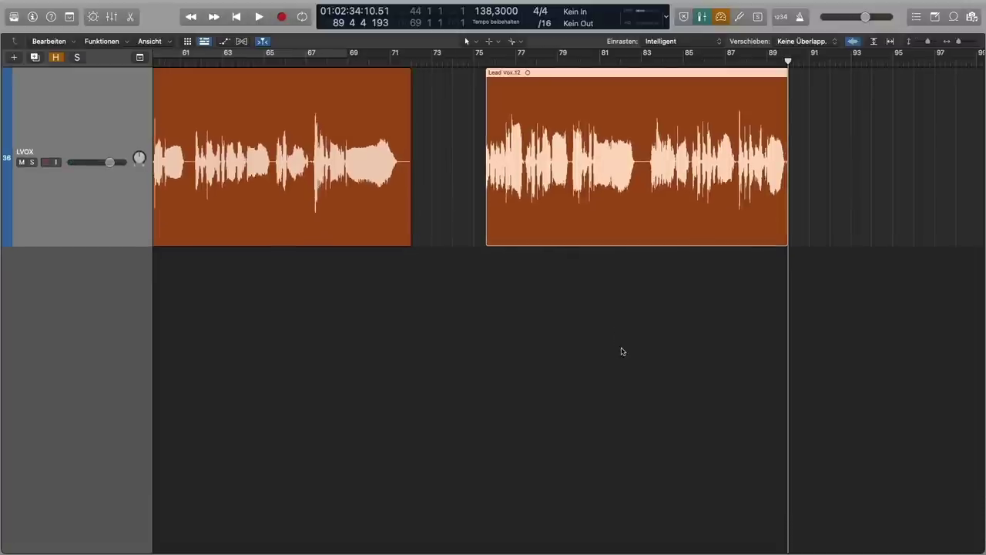
# Step: Duplicate the LVOX track and copy the Lead Vox.12 region onto the new track at the same position
pyautogui.click(35, 57)
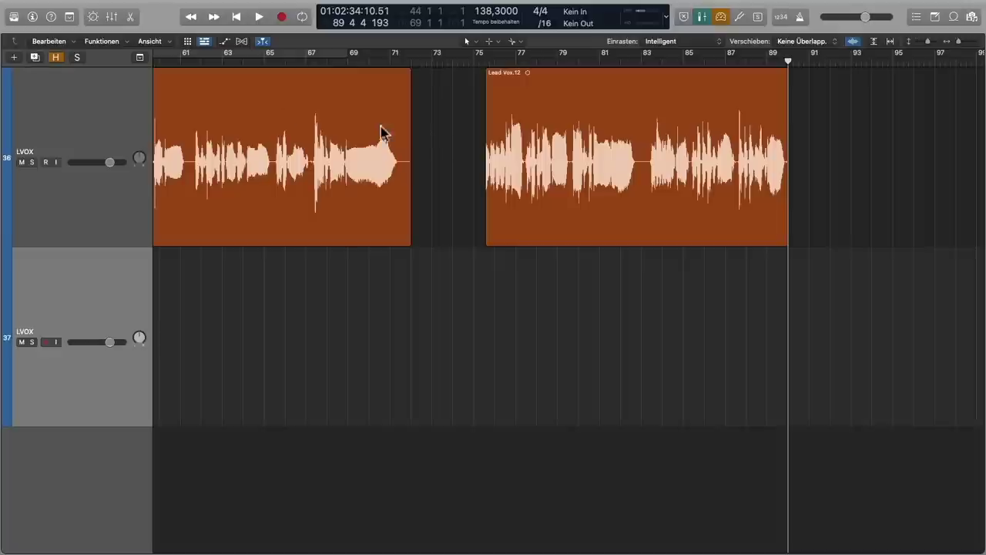
pyautogui.click(604, 82)
pyautogui.moveTo(605, 82); pyautogui.dragTo(601, 288)
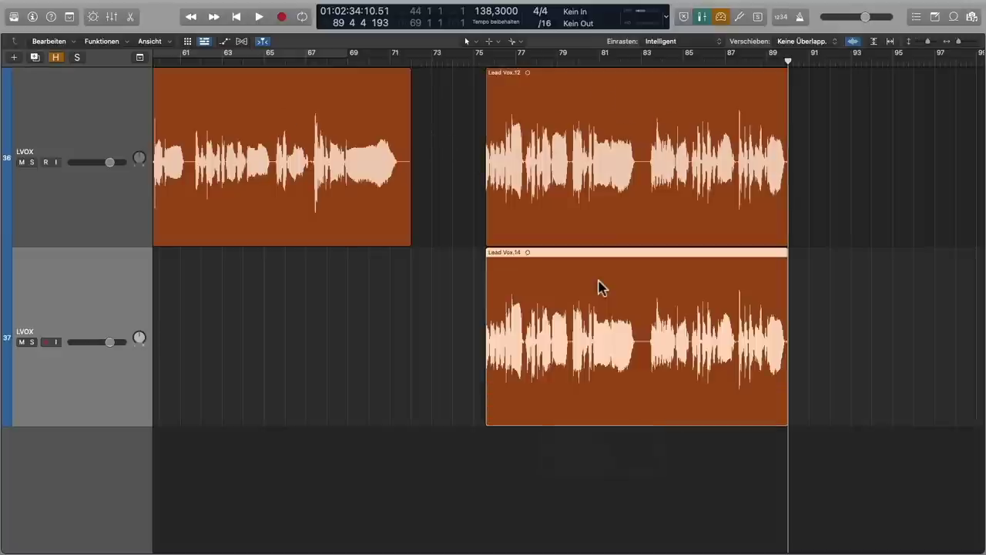
# Step: Play the original region and its copy together from the regions' start until about bar 76 beat 3, then deselect the copy
pyautogui.click(486, 60)
pyautogui.press('space')
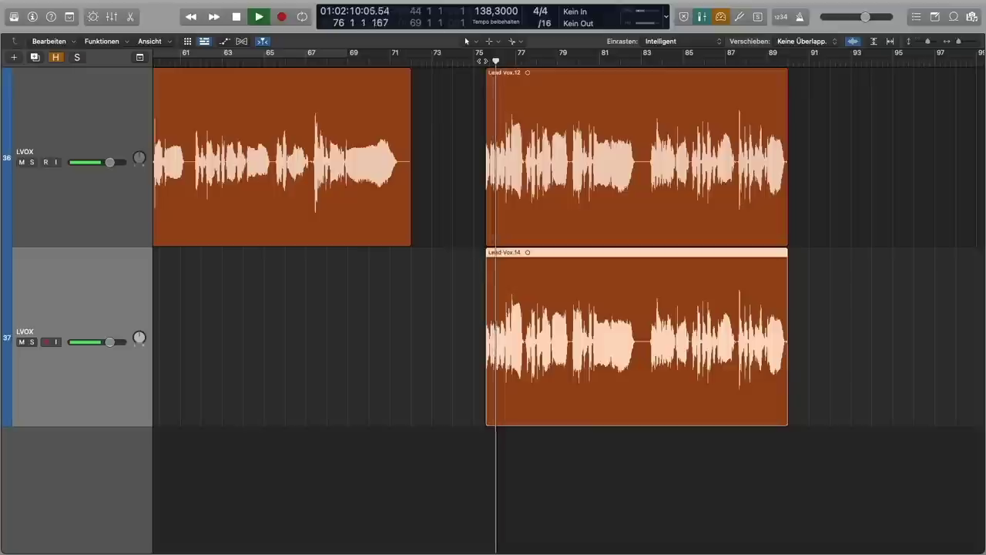
pyautogui.press('space')
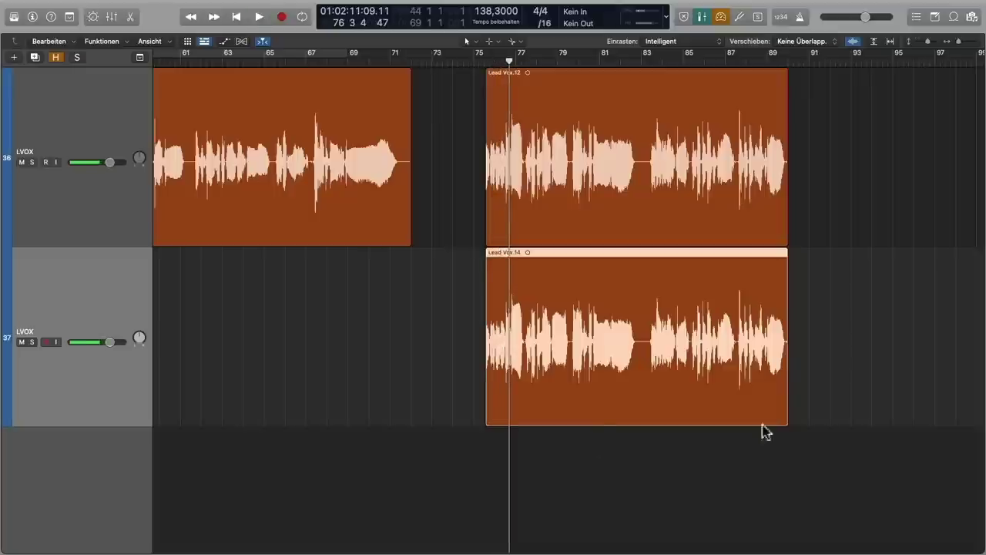
pyautogui.click(802, 334)
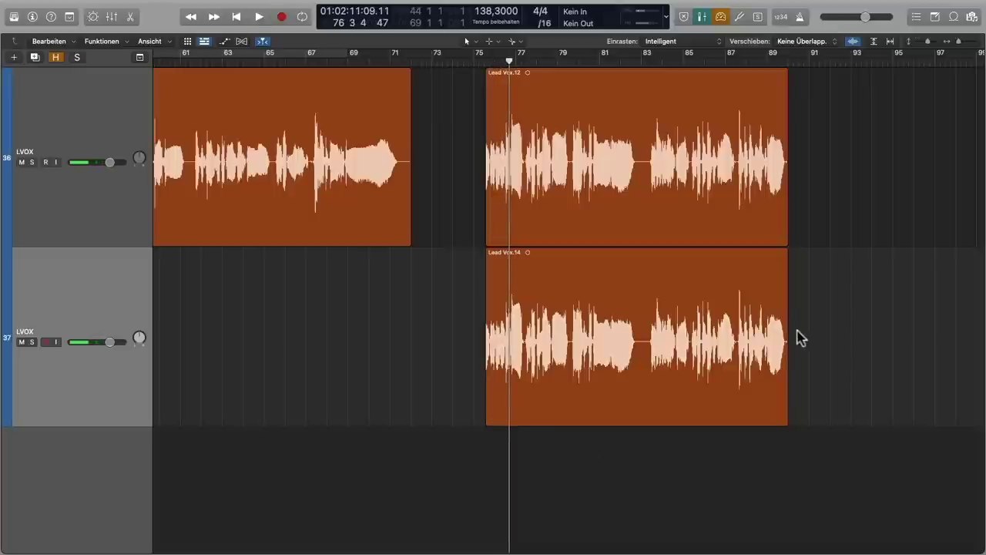
# Step: Open the copied region Lead Vox.14 in the Flex Pitch editor and mute the original LVOX track 36
pyautogui.doubleClick(630, 262)
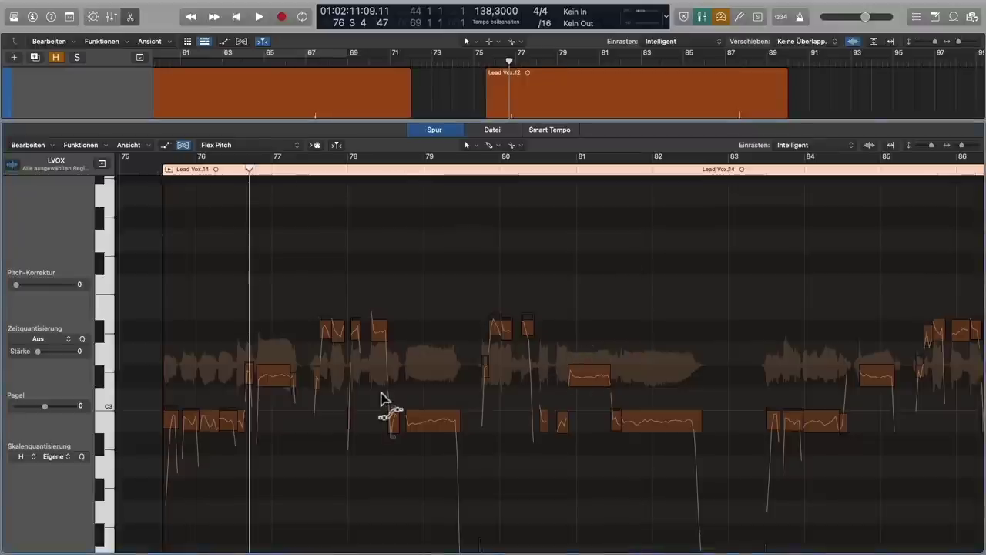
pyautogui.hscroll(-1, 386, 399)
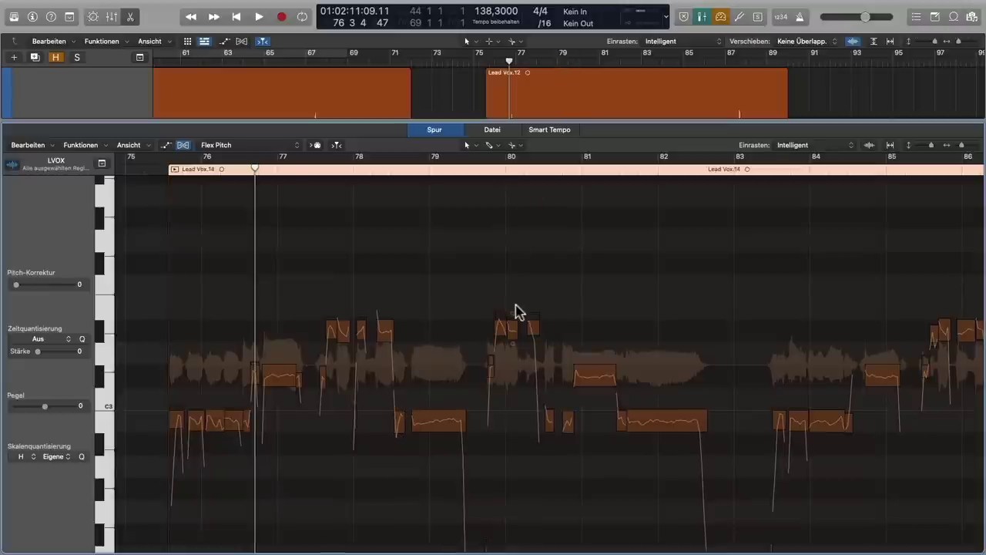
pyautogui.moveTo(271, 121); pyautogui.dragTo(293, 251)
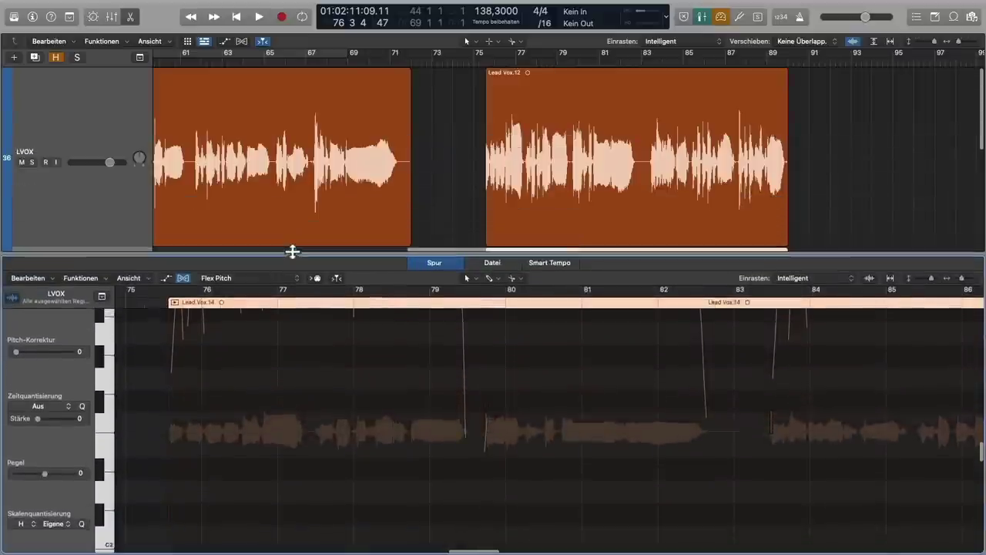
pyautogui.click(22, 162)
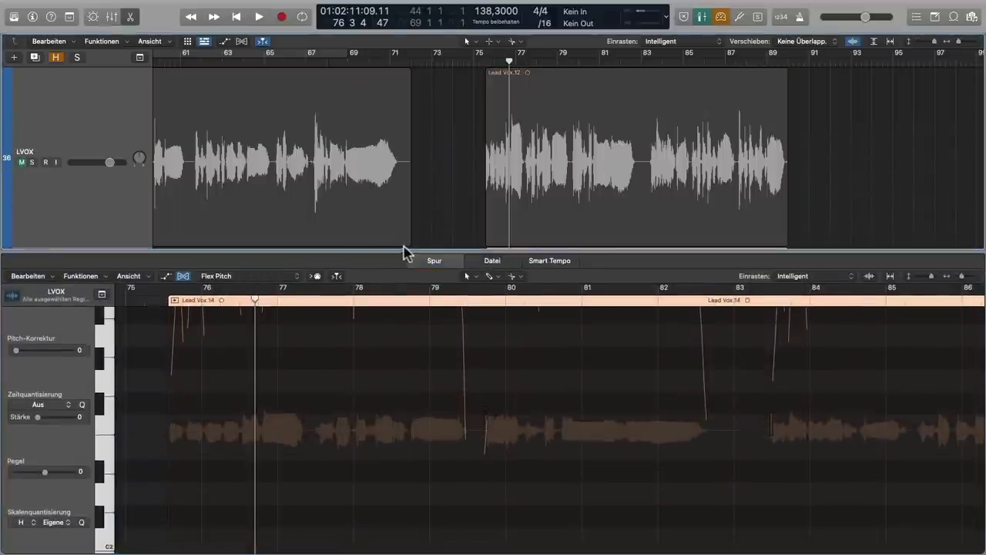
pyautogui.moveTo(400, 250); pyautogui.dragTo(387, 105)
# Step: Raise the first five notes of Lead Vox.14, around bar 76, together from B2 to D#3 and deselect them
pyautogui.scroll(-5, 401, 341)
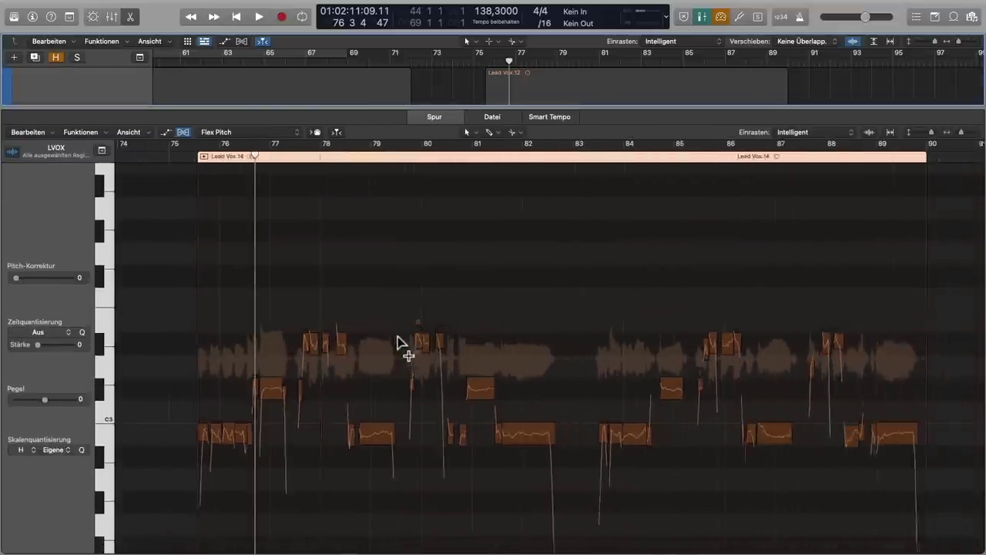
pyautogui.scroll(3, 399, 340)
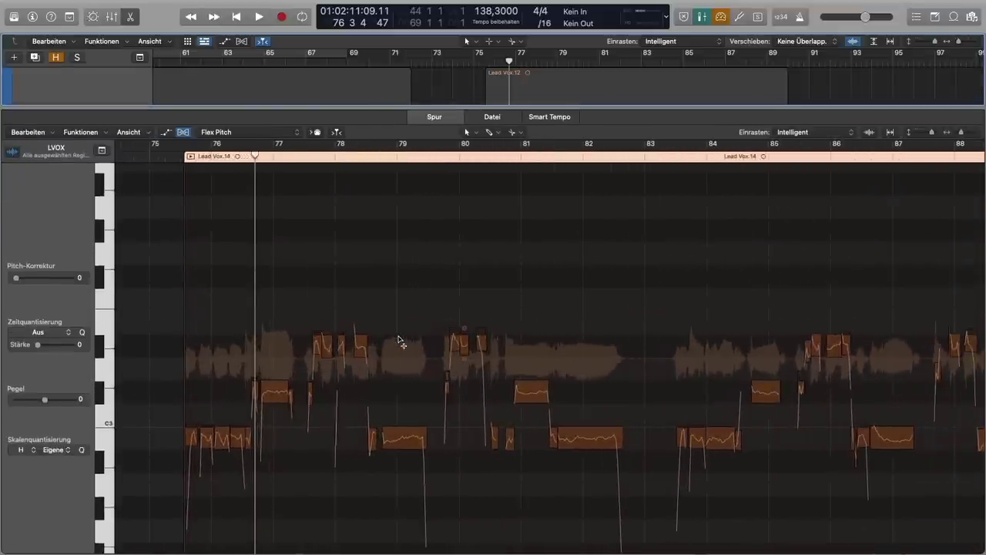
pyautogui.scroll(-2, 400, 341)
pyautogui.scroll(-4, 400, 341)
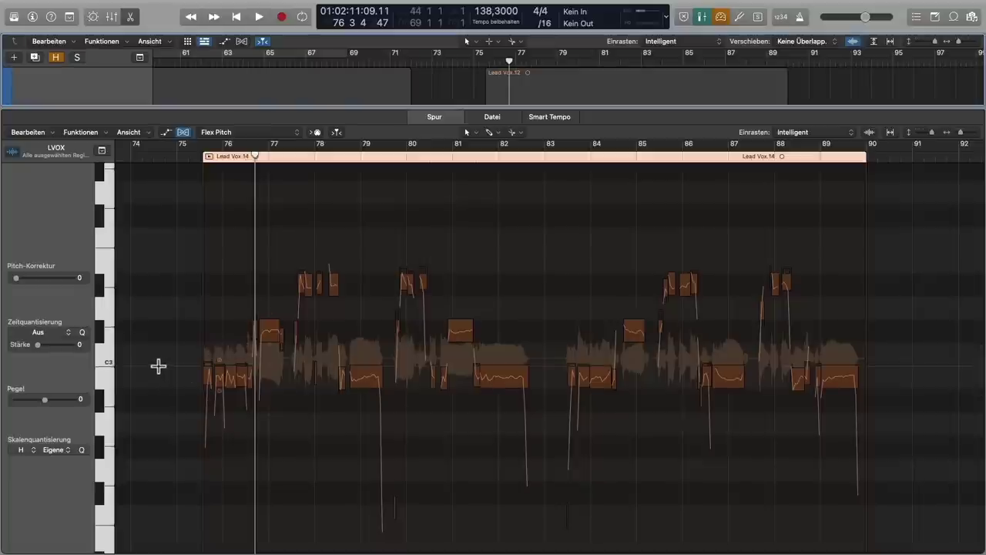
pyautogui.hscroll(-5, 158, 365)
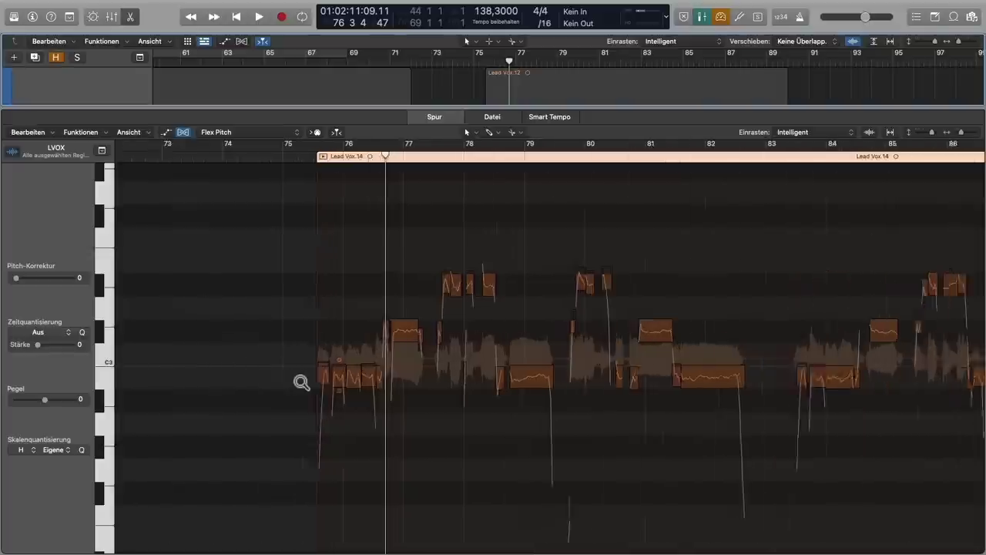
pyautogui.keyDown('ctrl'); pyautogui.keyDown('alt'); pyautogui.click(302, 380); pyautogui.keyUp('alt'); pyautogui.keyUp('ctrl')
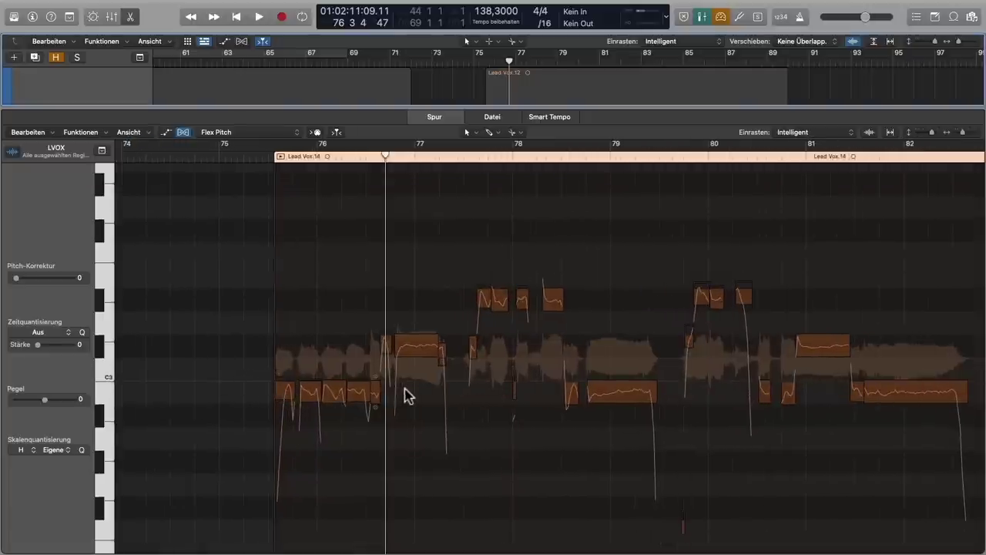
pyautogui.moveTo(407, 395); pyautogui.dragTo(282, 394)
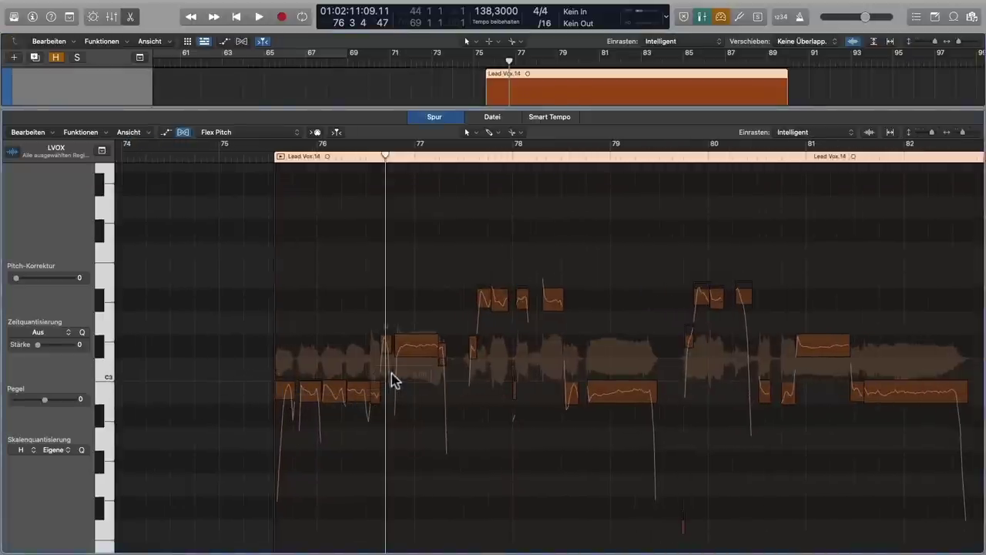
pyautogui.moveTo(393, 378); pyautogui.dragTo(287, 418)
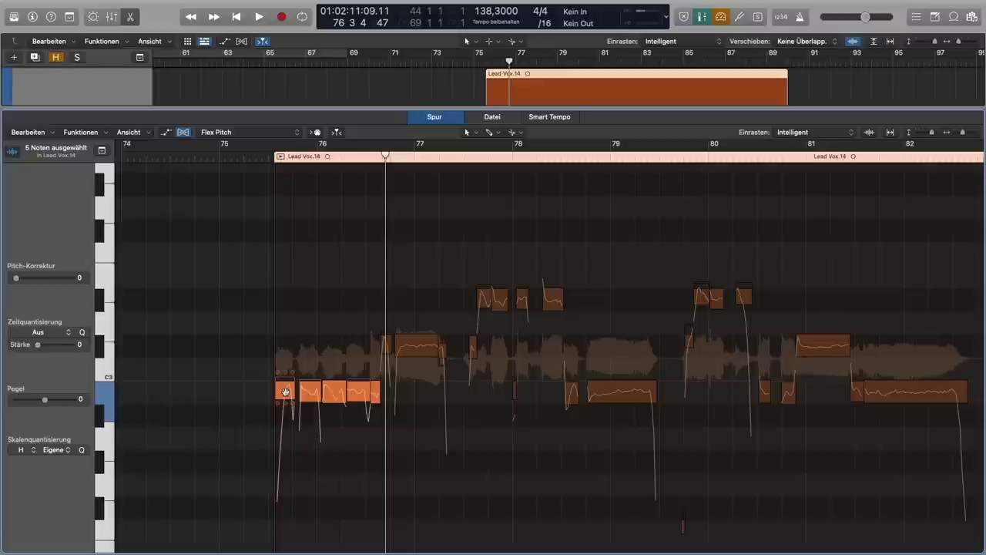
pyautogui.moveTo(286, 392); pyautogui.dragTo(285, 302)
pyautogui.click(367, 350)
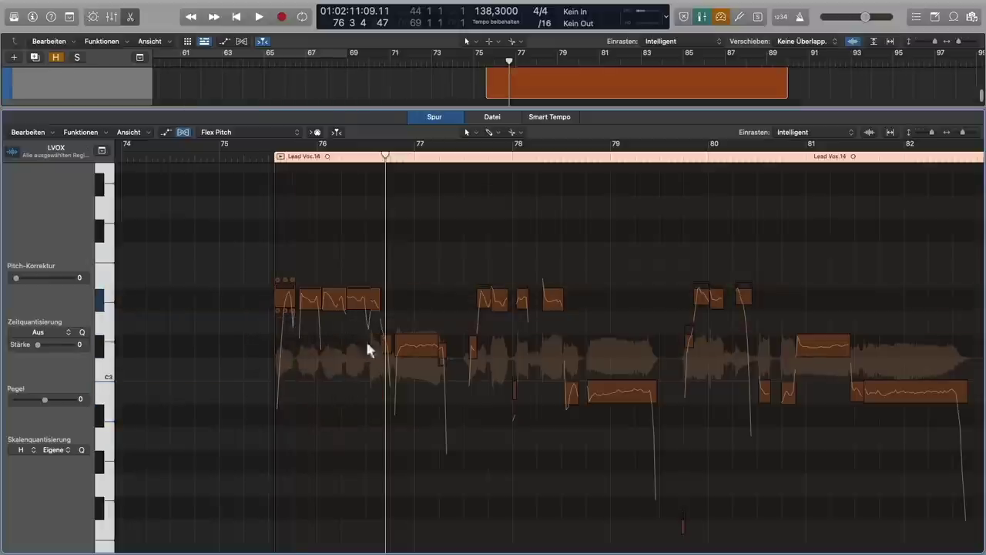
# Step: Raise the three notes around bar 77 together from C#3 to F#3
pyautogui.click(444, 360)
pyautogui.moveTo(461, 331); pyautogui.dragTo(377, 380)
pyautogui.moveTo(407, 346); pyautogui.dragTo(408, 226)
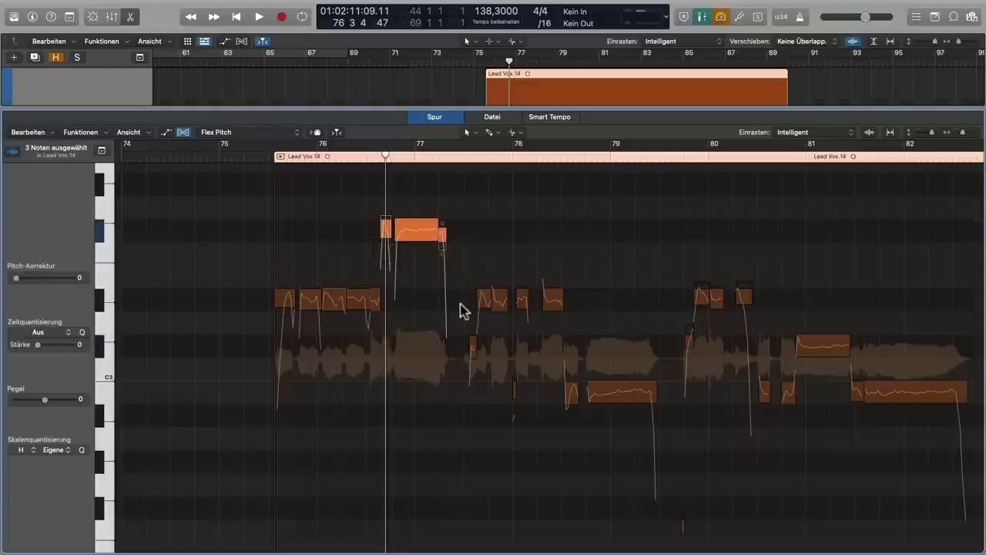
# Step: Raise the five-note group around bar 78 by three semitones and the next two notes, ending after bar 79, to D#3
pyautogui.moveTo(456, 263); pyautogui.dragTo(550, 367)
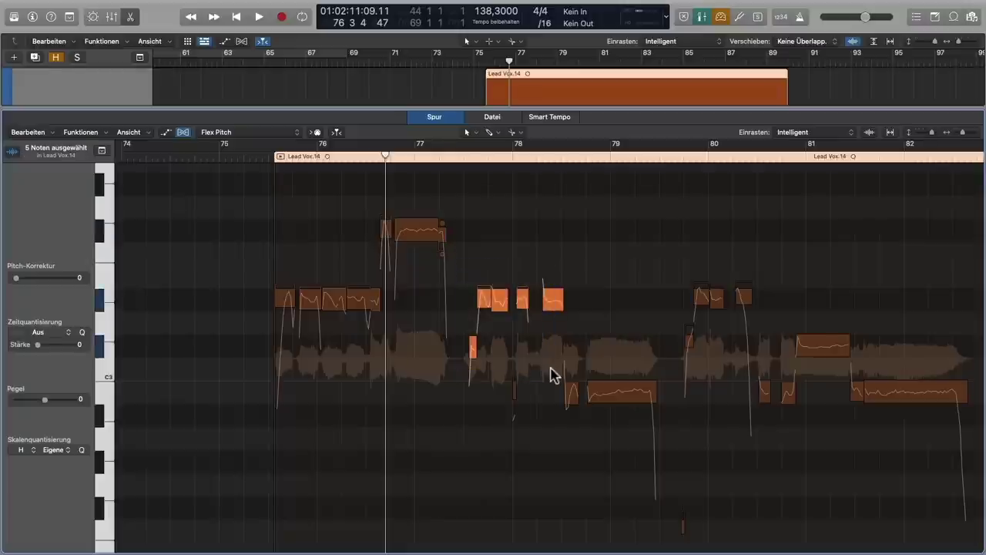
pyautogui.moveTo(553, 296); pyautogui.dragTo(546, 220)
pyautogui.click(633, 394)
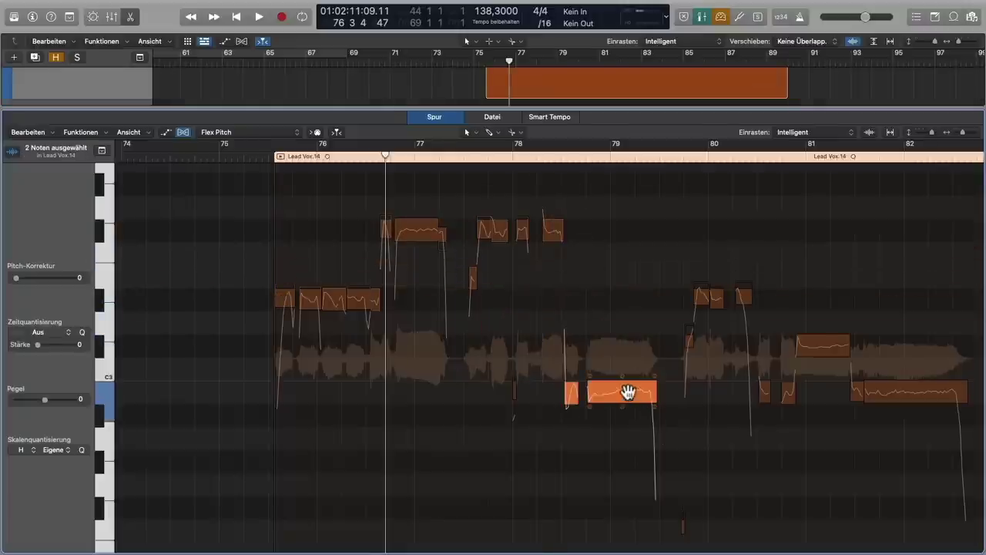
pyautogui.moveTo(628, 392); pyautogui.dragTo(622, 297)
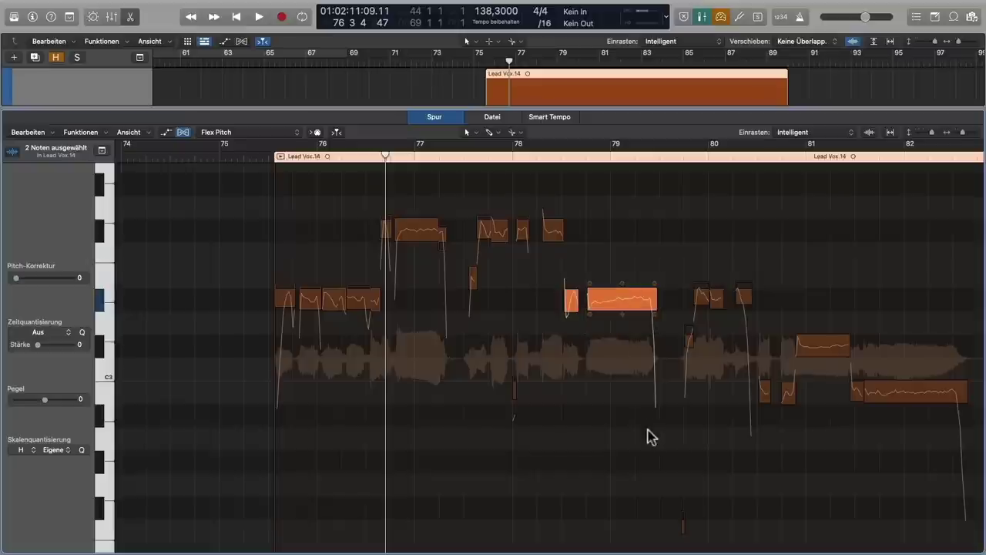
# Step: Raise the four-note group around bar 80 by three semitones, bringing its highest notes to F#3
pyautogui.hscroll(3, 649, 435)
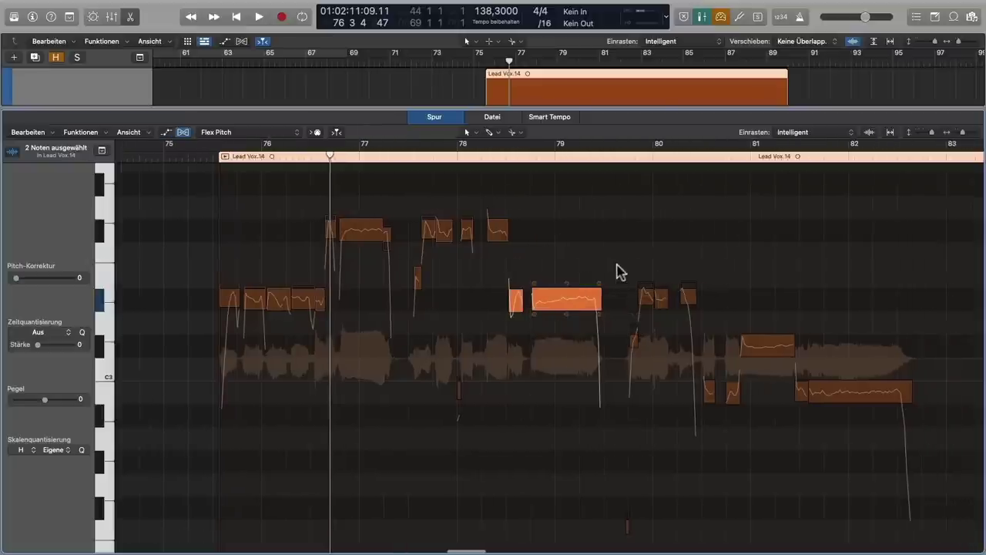
pyautogui.moveTo(616, 272); pyautogui.dragTo(687, 376)
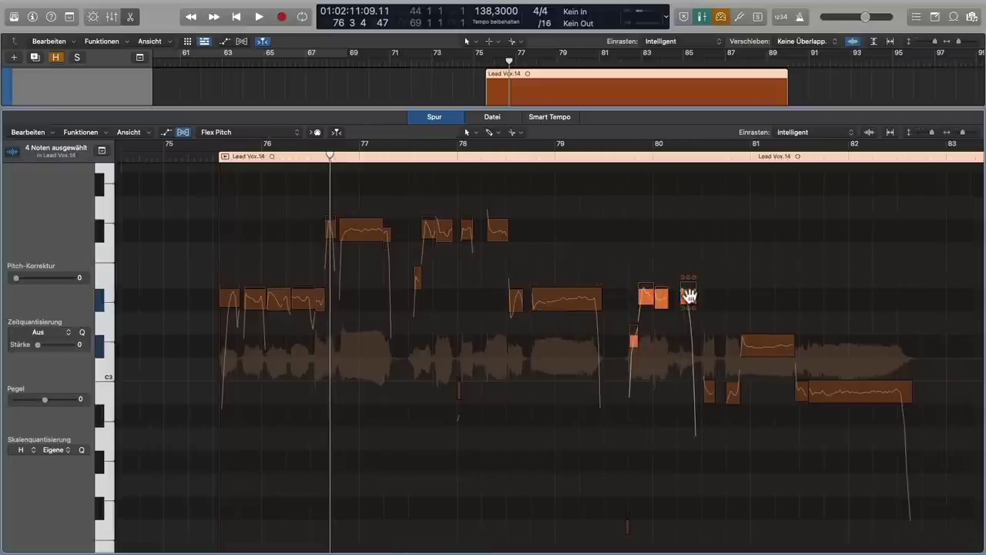
pyautogui.moveTo(688, 295); pyautogui.dragTo(686, 221)
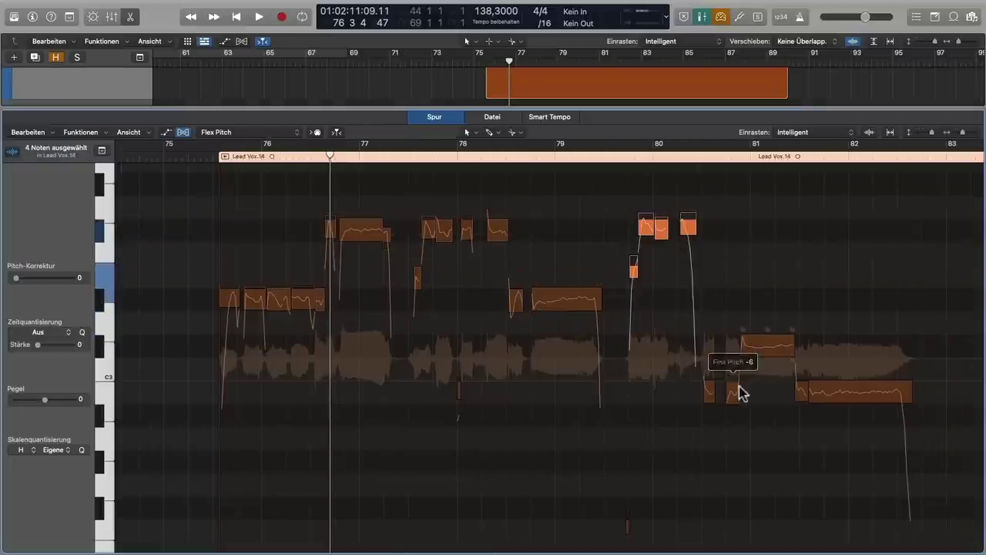
# Step: Play the harmony copy with the lead muted, from just before the region's start to about bar 80 beat 4
pyautogui.hscroll(3, 671, 396)
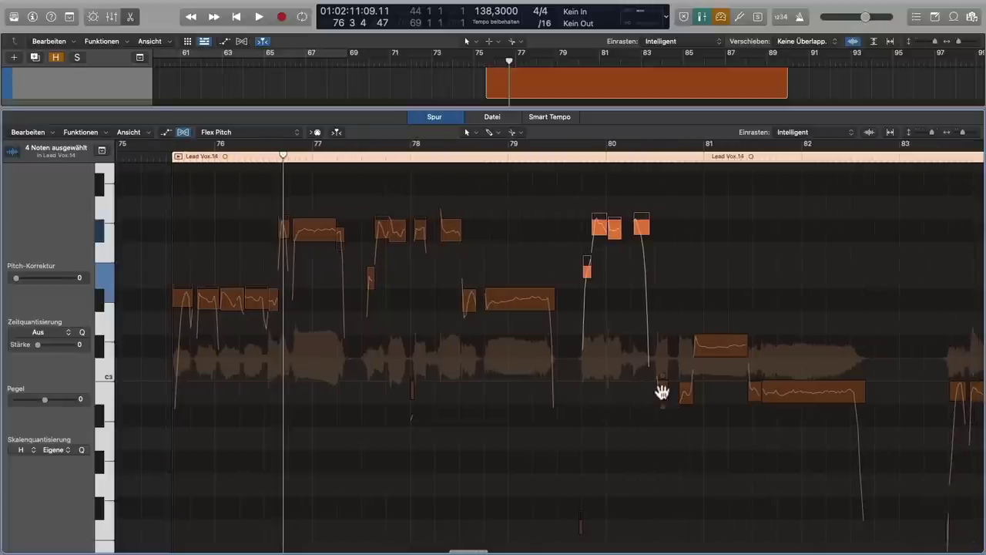
pyautogui.hscroll(-2, 668, 401)
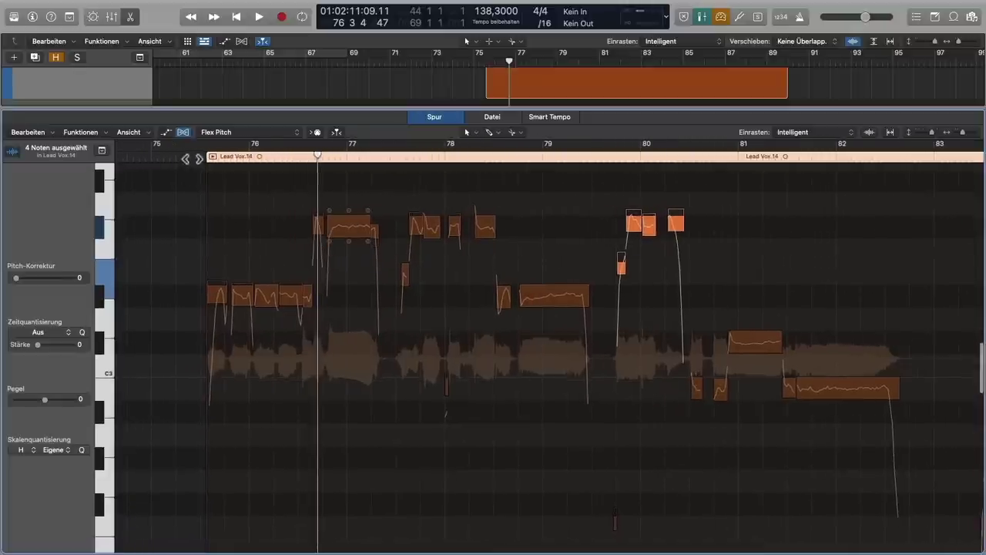
pyautogui.click(197, 157)
pyautogui.press('space')
pyautogui.scroll(3, 301, 377)
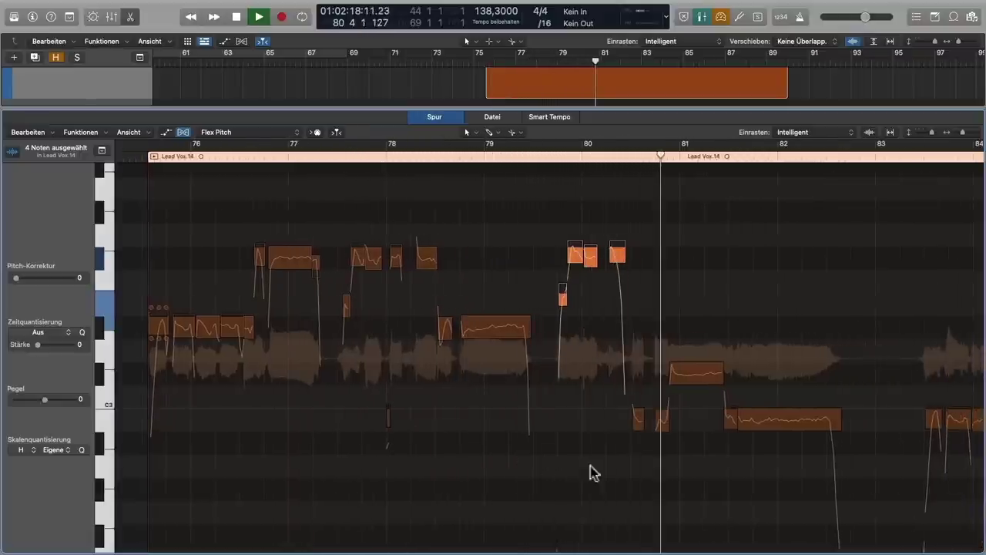
pyautogui.press('space')
# Step: Raise the two short notes between bars 80 and 81 together from B2 to D#3
pyautogui.moveTo(585, 415); pyautogui.dragTo(685, 428)
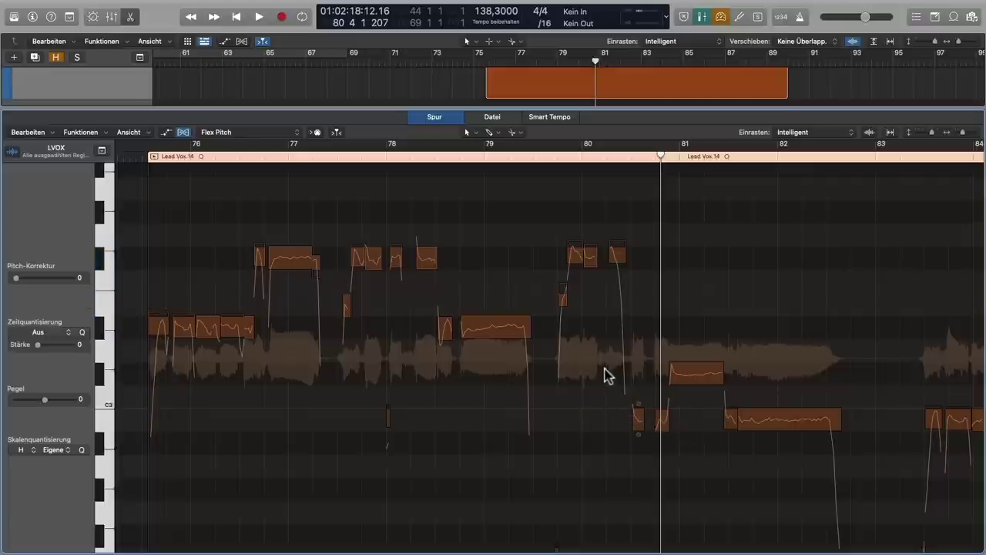
pyautogui.moveTo(605, 369); pyautogui.dragTo(667, 454)
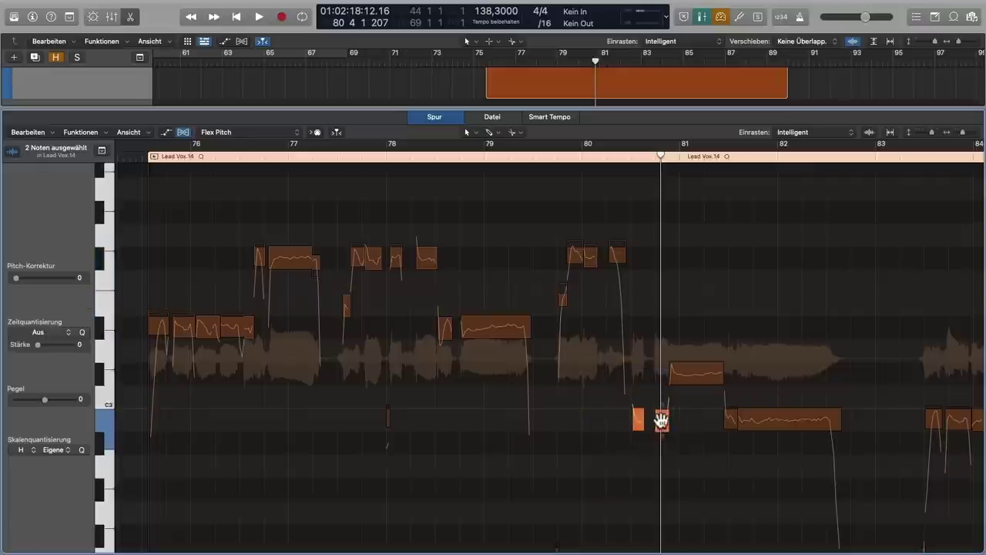
pyautogui.moveTo(660, 417); pyautogui.dragTo(661, 324)
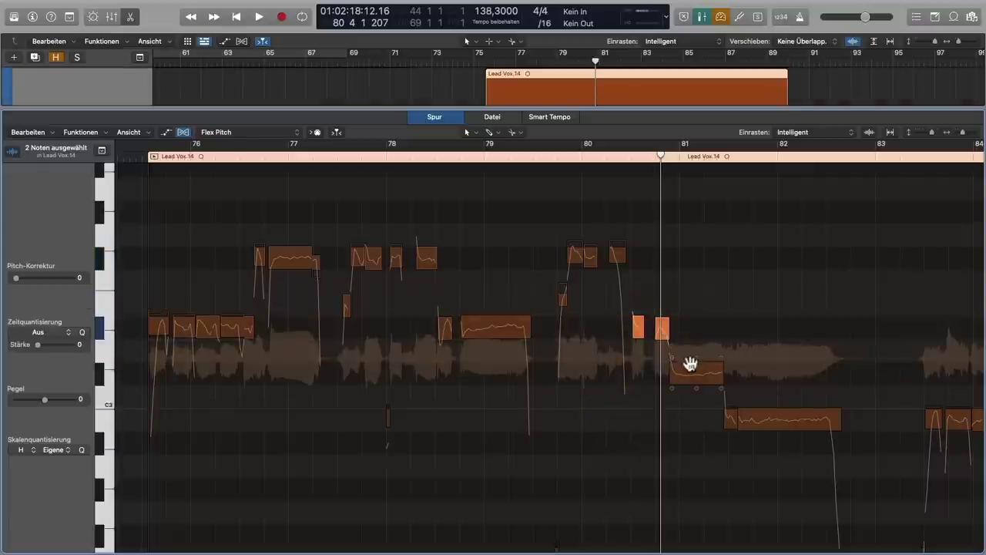
# Step: Raise the C#3 note at bar 81 to F#3 and the following two notes, up to the pause after bar 82, to D#3
pyautogui.click(696, 375)
pyautogui.moveTo(697, 373); pyautogui.dragTo(684, 256)
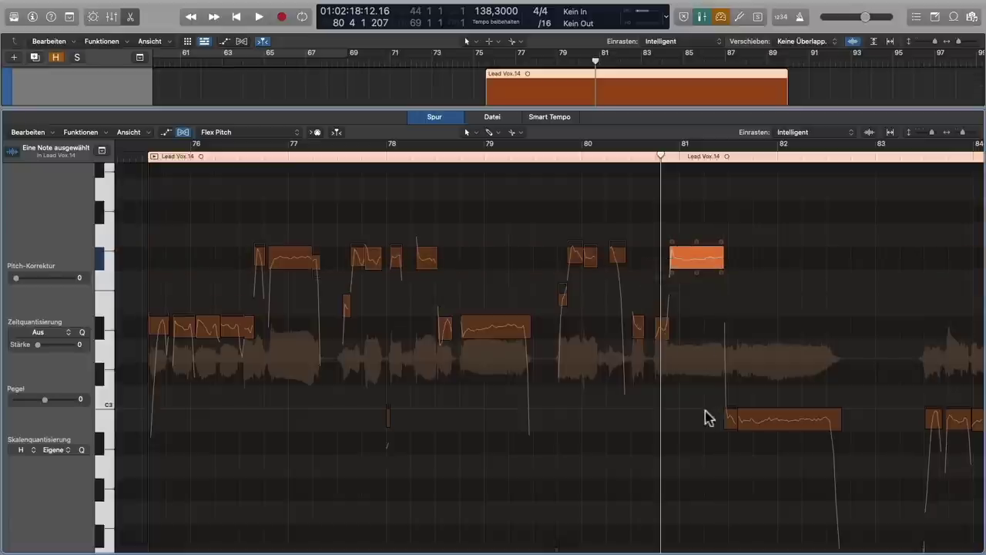
pyautogui.moveTo(701, 399); pyautogui.dragTo(799, 319)
pyautogui.hscroll(-2, 451, 400)
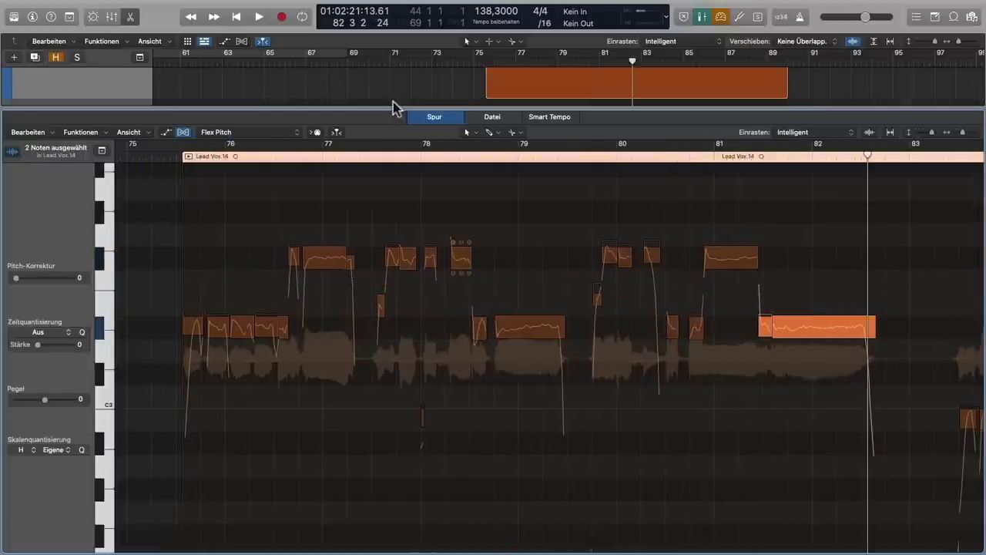
# Step: Enlarge the track area with the Piano Roll below it and show the Flex Pitch notes directly on the LVOX tracks
pyautogui.moveTo(385, 108); pyautogui.dragTo(391, 409)
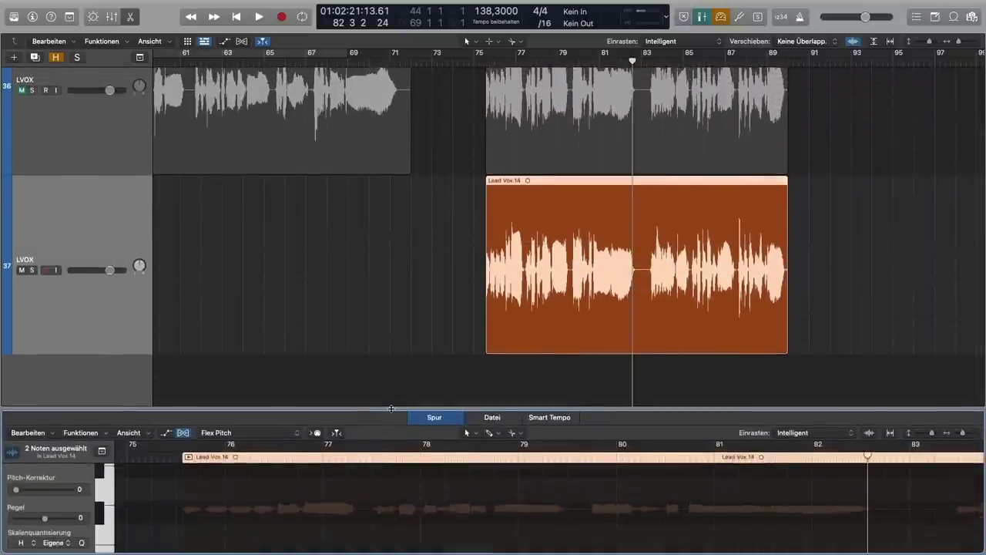
pyautogui.press('p')
pyautogui.scroll(1, 422, 365)
pyautogui.scroll(1, 398, 331)
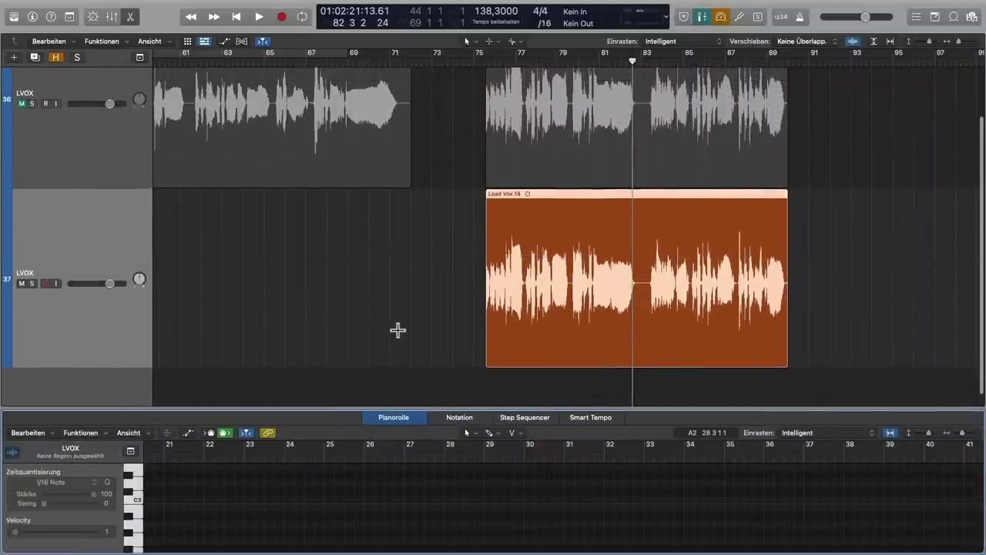
pyautogui.click(242, 42)
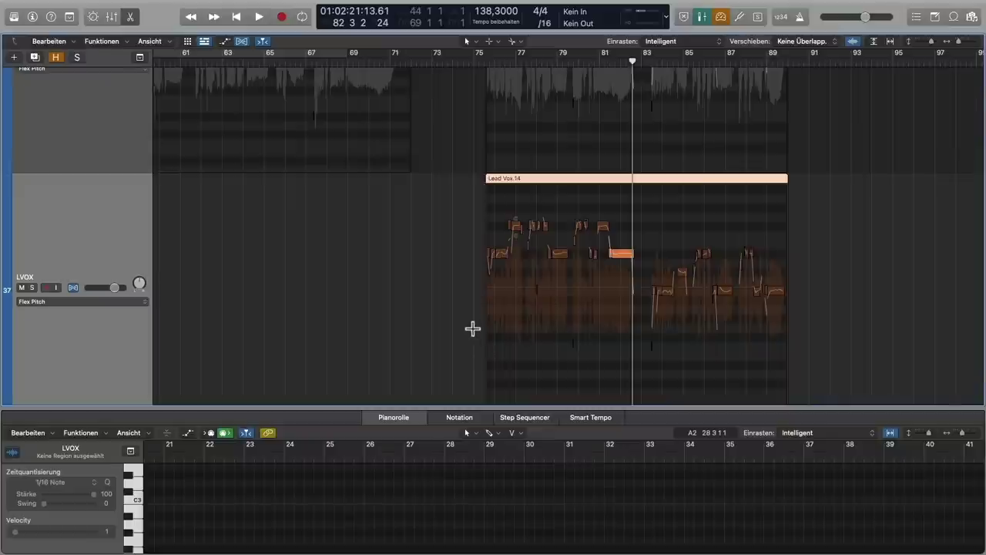
# Step: Close the Piano Roll and compare the Flex Pitch notes of Lead Vox.12 and Lead Vox.14 between bars 76 and 87
pyautogui.press('p')
pyautogui.scroll(2, 481, 340)
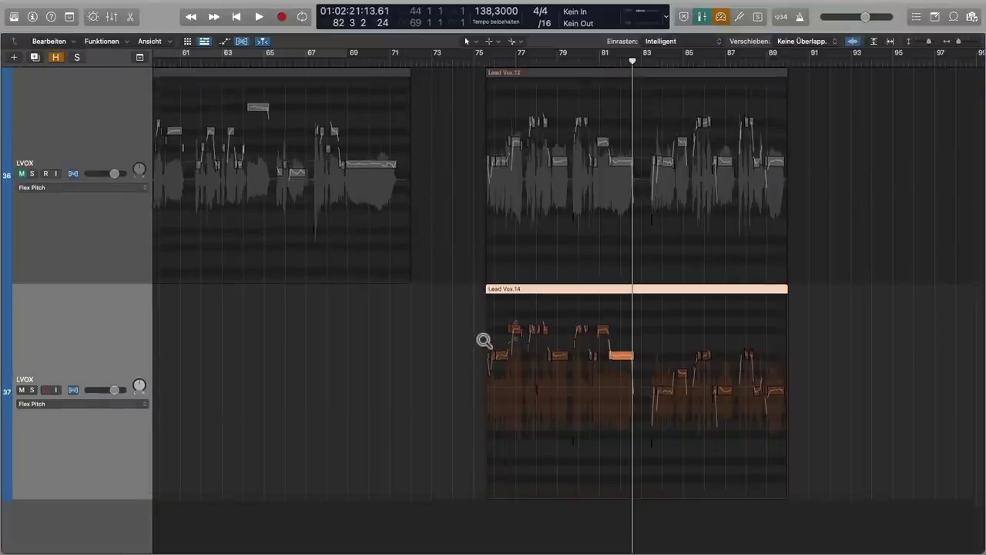
pyautogui.scroll(-2, 484, 341)
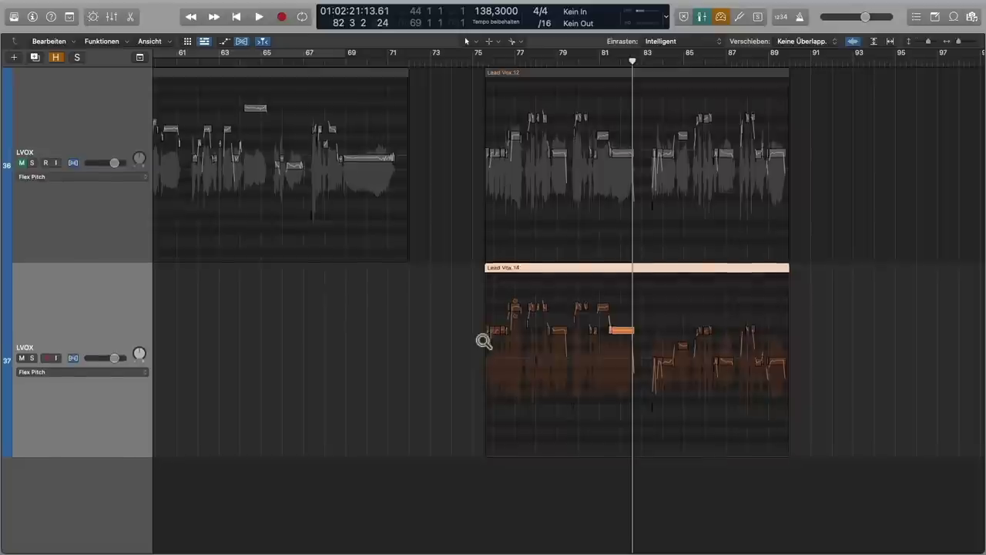
pyautogui.click(562, 340)
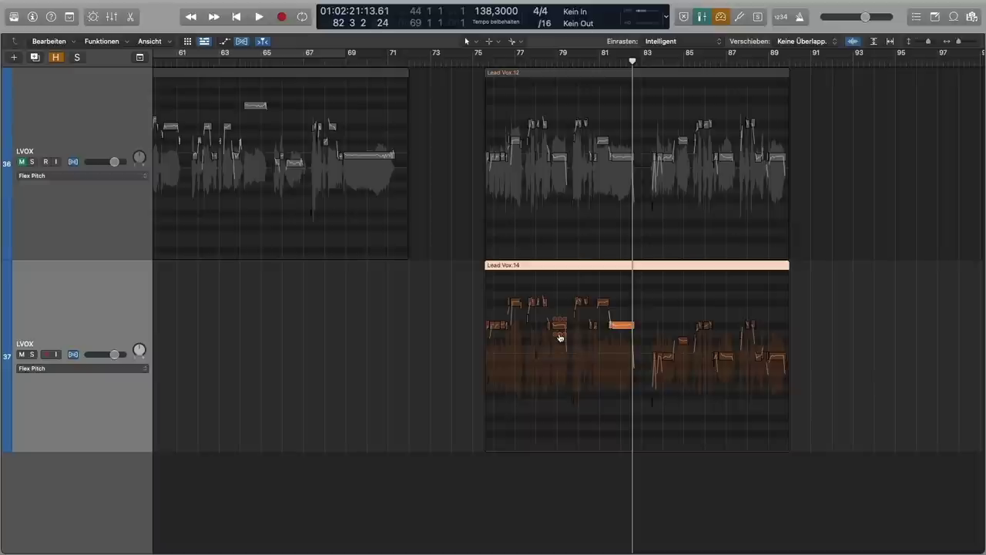
pyautogui.scroll(5, 562, 327)
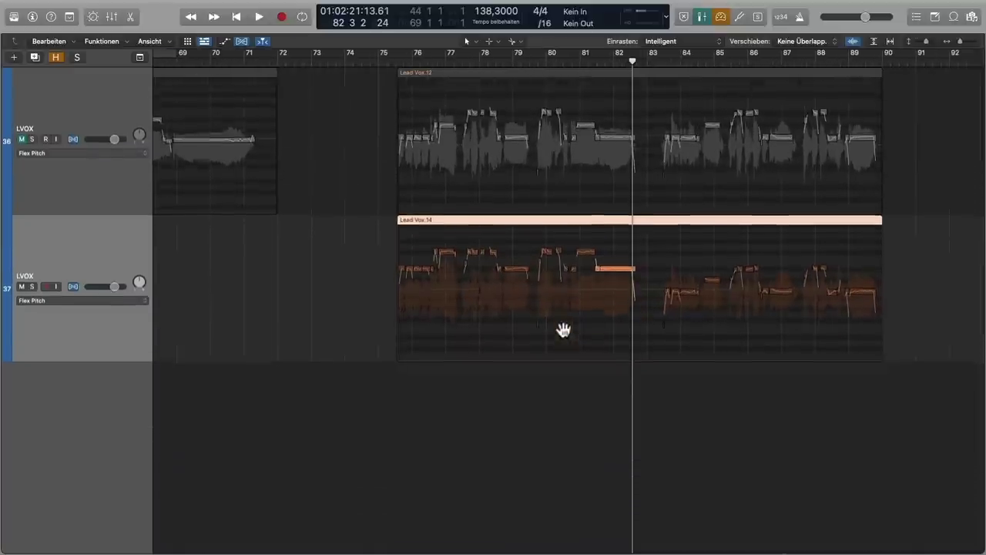
pyautogui.scroll(5, 563, 330)
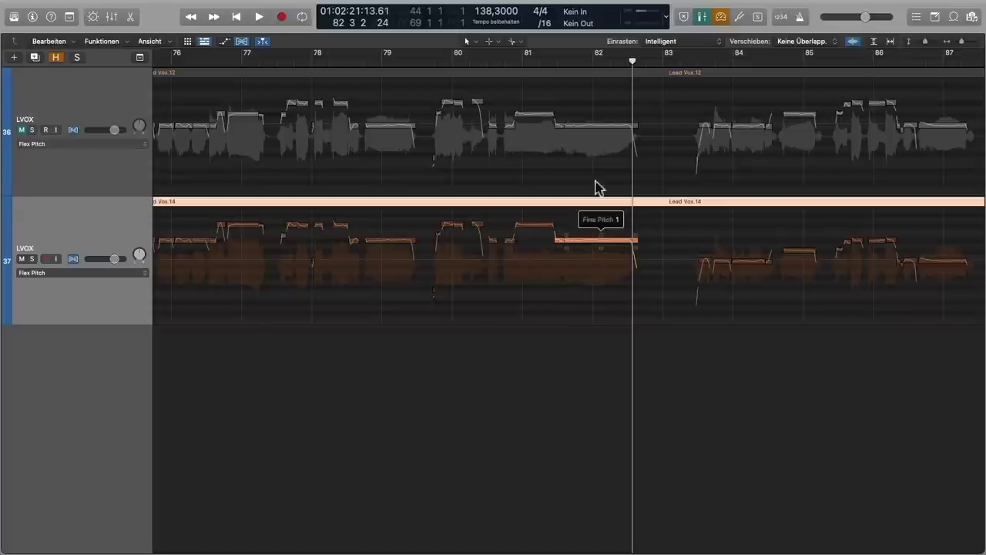
pyautogui.click(558, 64)
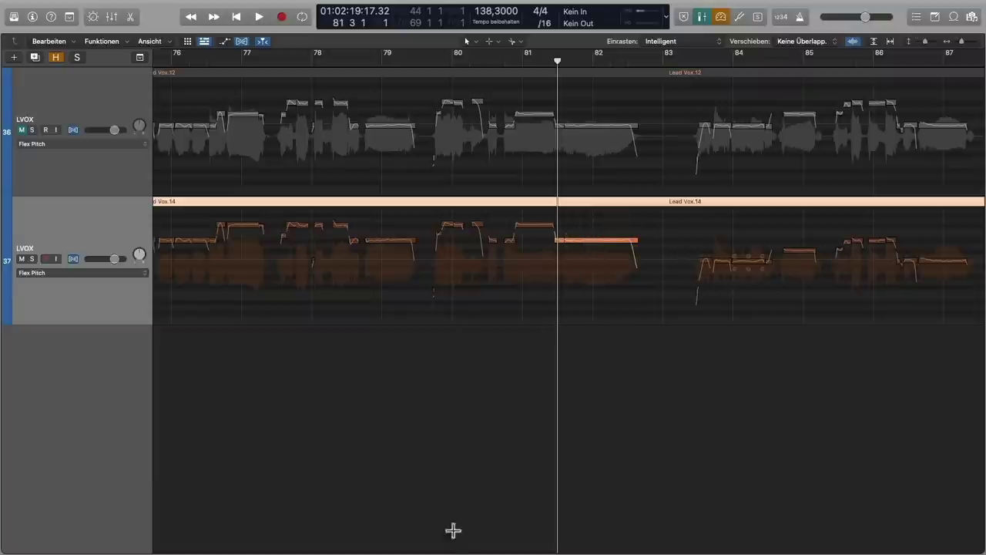
pyautogui.hscroll(-5, 474, 355)
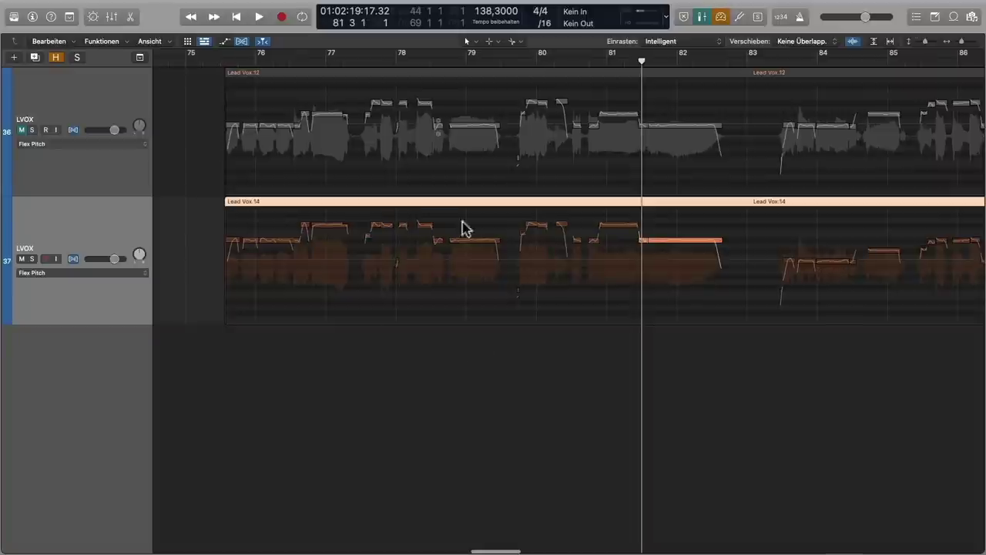
# Step: Solo both LVOX tracks and play them together from bar 75 beat 2 to about bar 82 beat 3
pyautogui.click(31, 258)
pyautogui.click(32, 130)
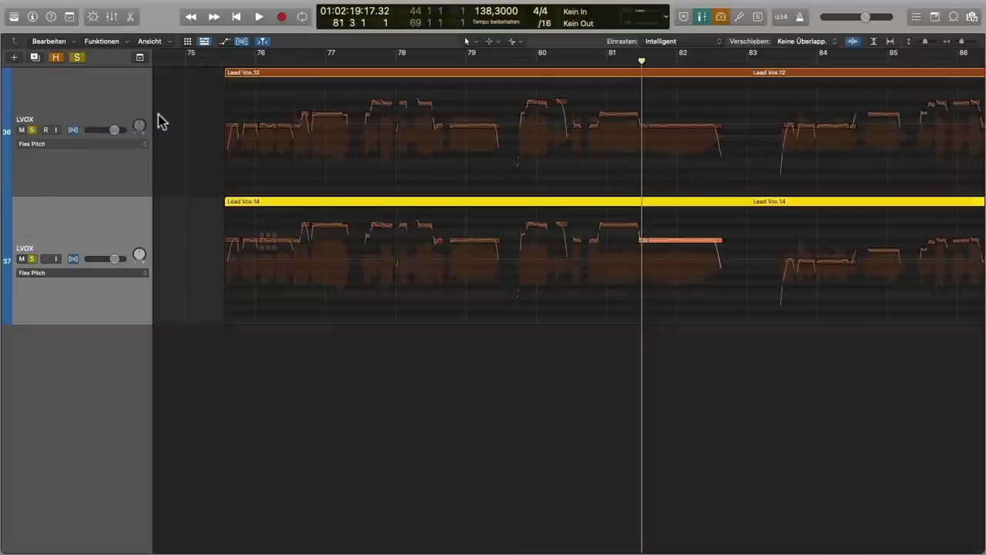
pyautogui.click(205, 62)
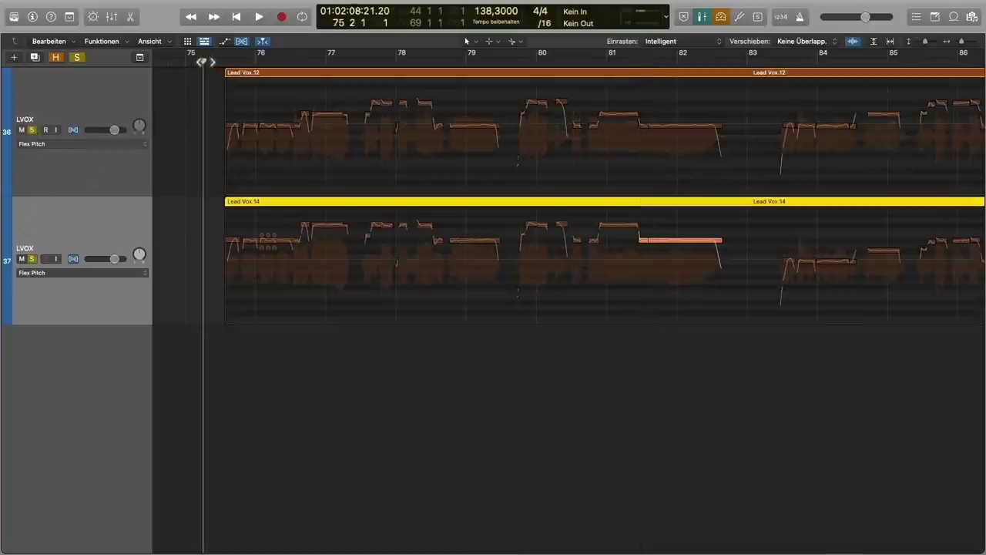
pyautogui.press('space')
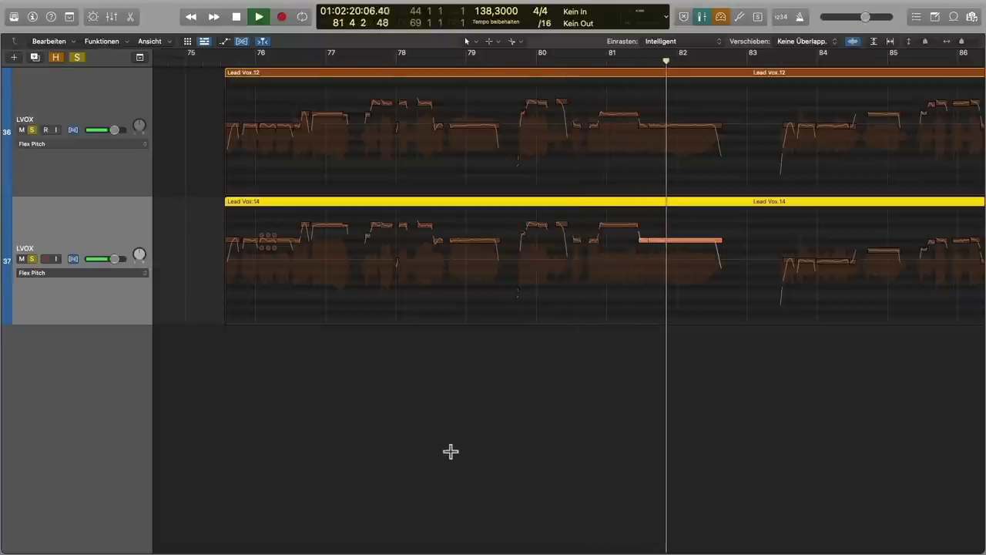
pyautogui.press('space')
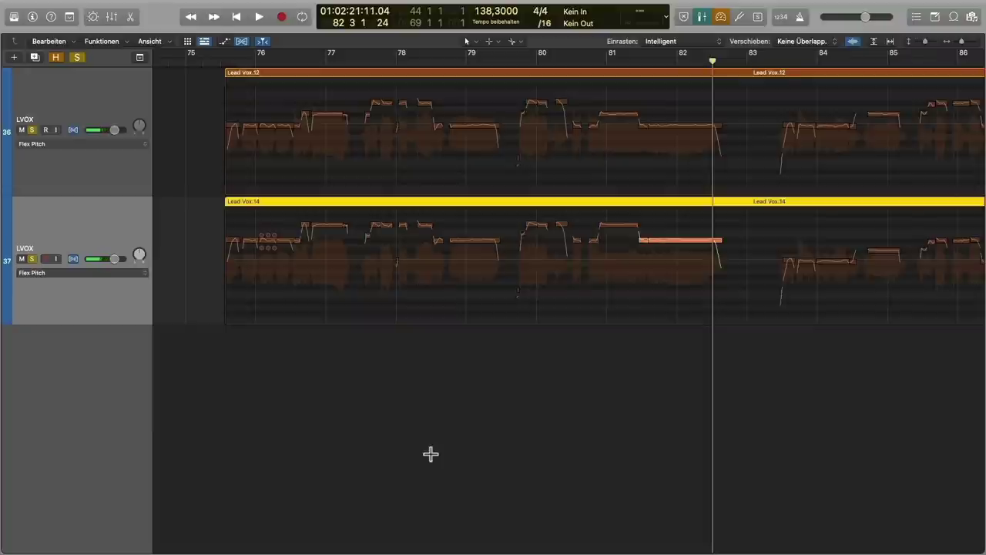
# Step: Open the Lead Vox.14 region in the audio track editor and show its Flex Pitch notes up to bar 90
pyautogui.click(423, 394)
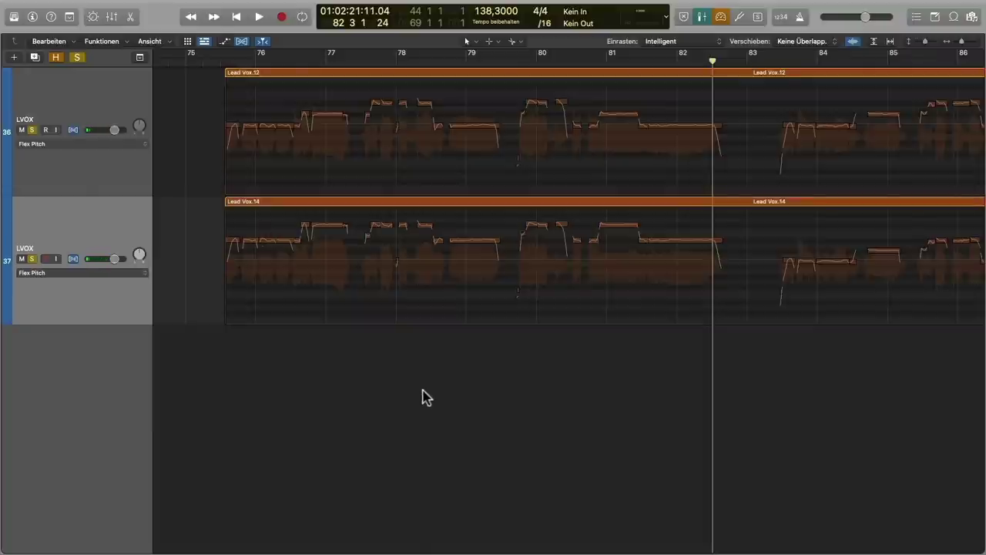
pyautogui.press('super+z')
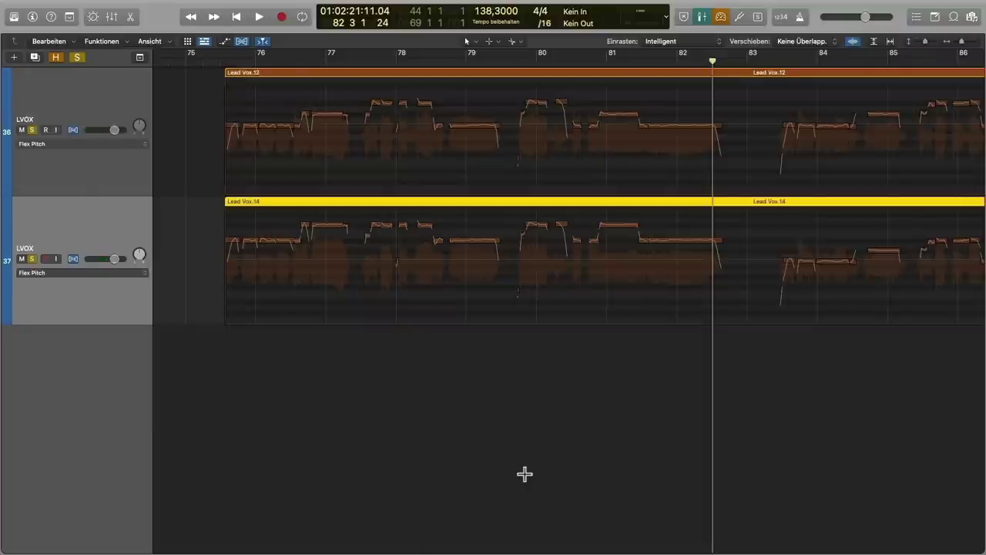
pyautogui.press('p')
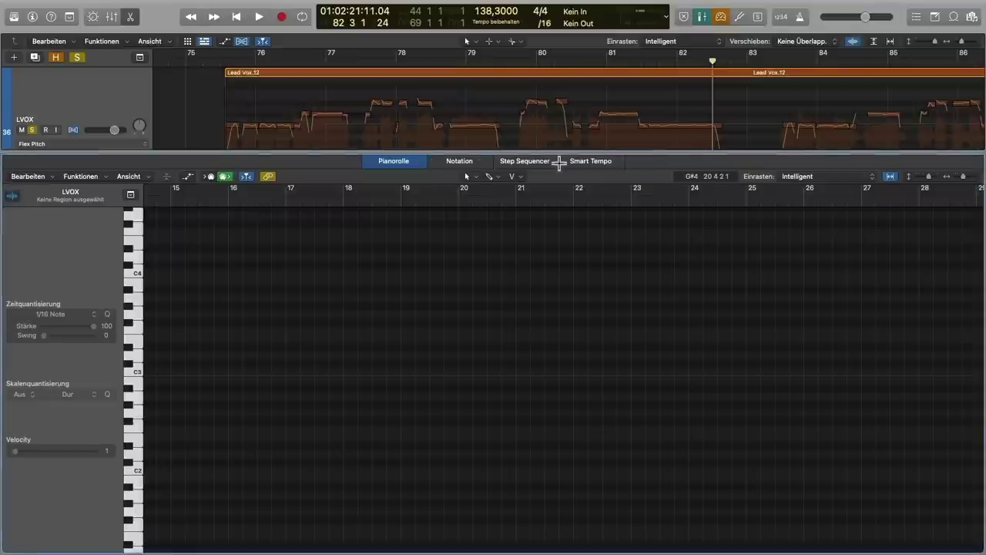
pyautogui.click(383, 160)
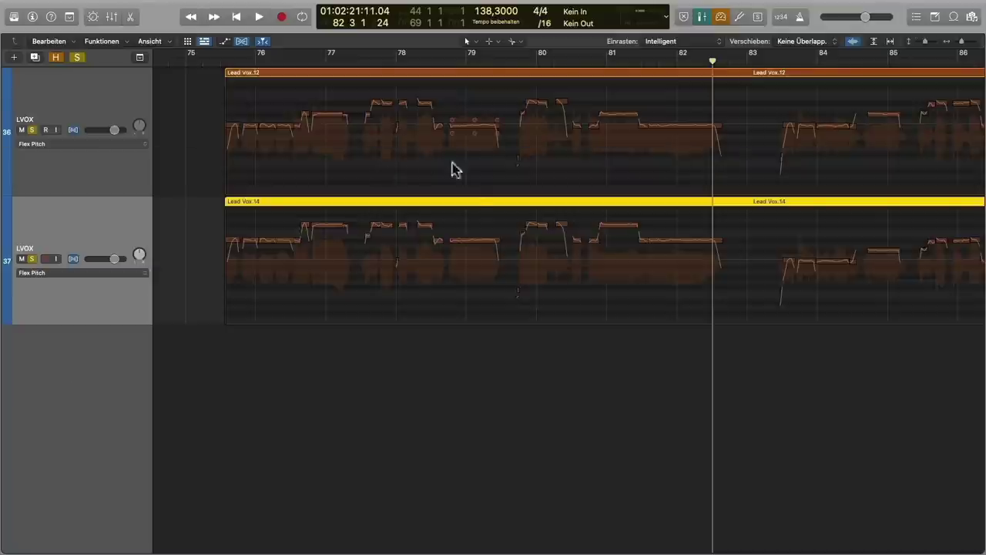
pyautogui.doubleClick(468, 206)
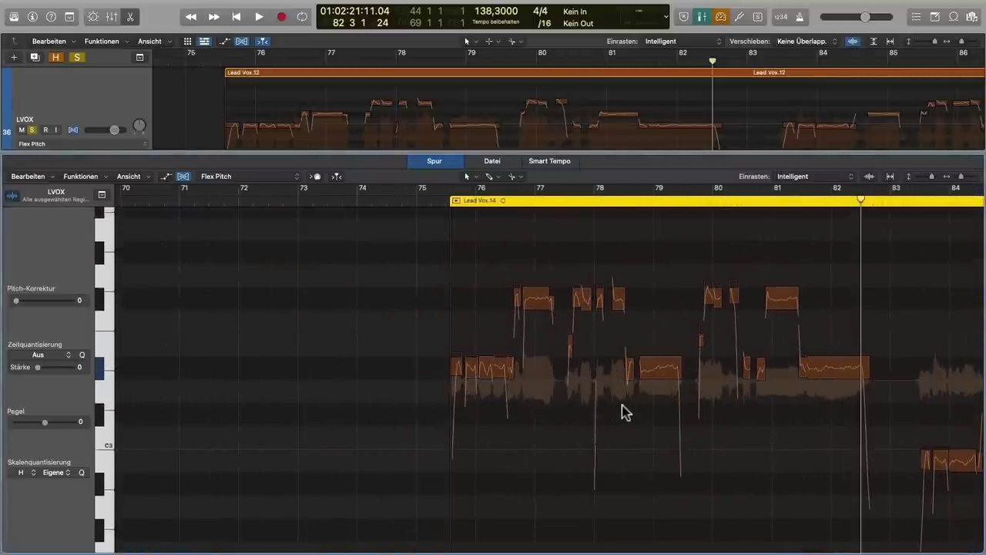
pyautogui.hscroll(5, 614, 408)
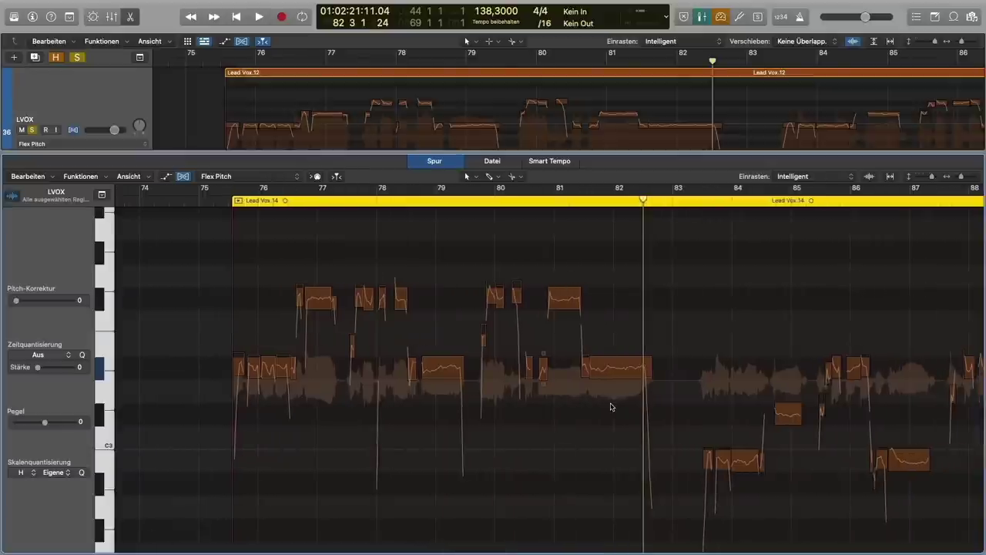
pyautogui.hscroll(1, 612, 407)
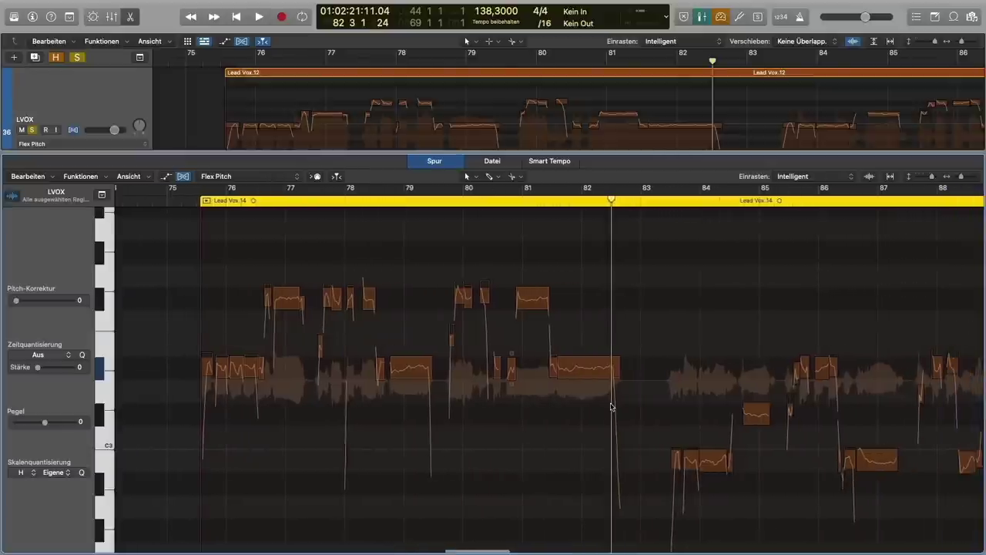
pyautogui.hscroll(6, 611, 407)
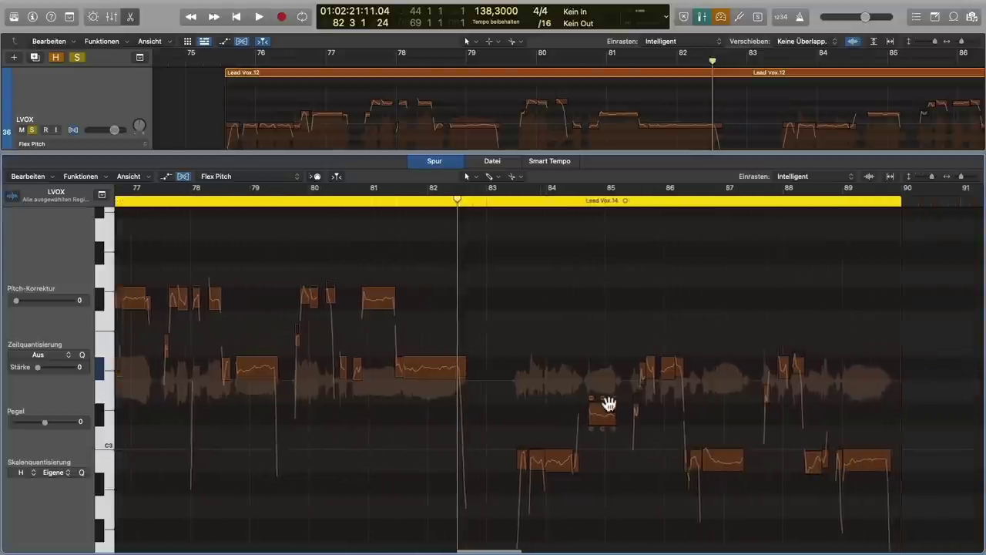
# Step: Select all notes of the Lead Vox.14 region and reduce their vibrato together to about 22%
pyautogui.scroll(-4, 609, 404)
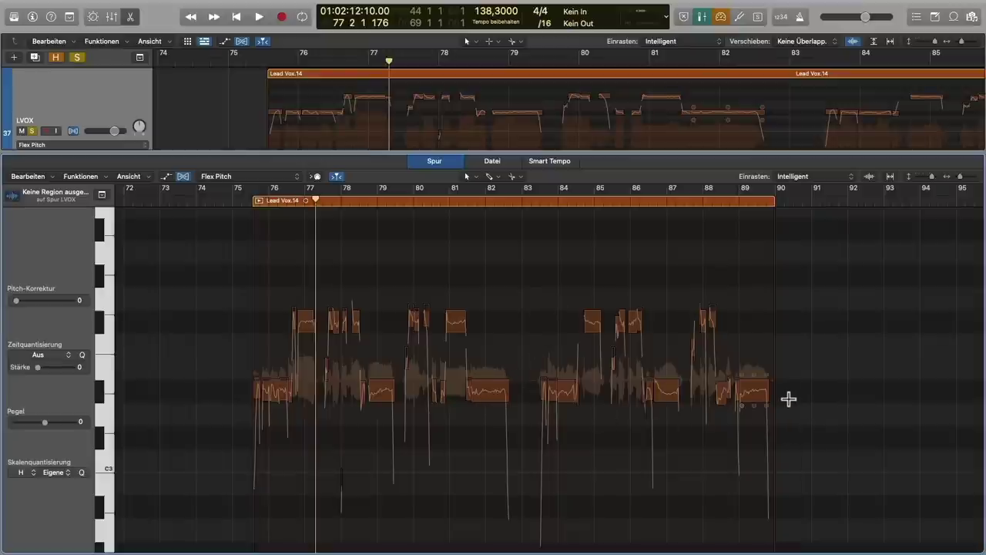
pyautogui.hscroll(-2, 619, 433)
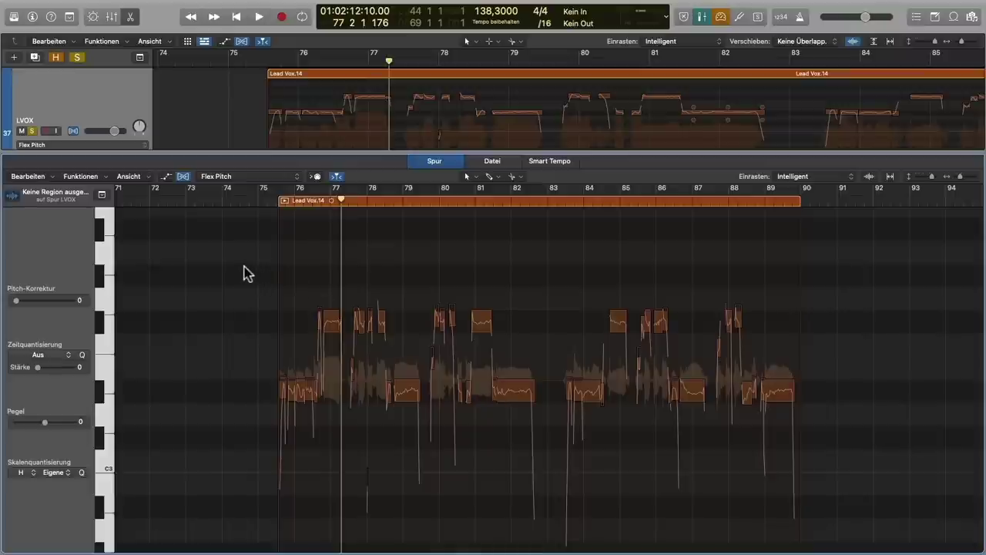
pyautogui.moveTo(245, 248); pyautogui.dragTo(800, 510)
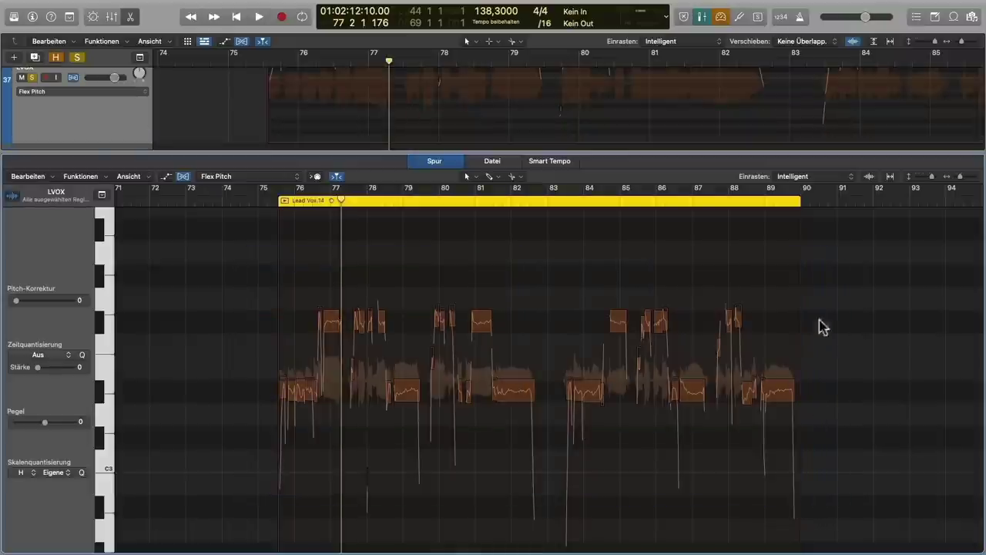
pyautogui.moveTo(791, 279); pyautogui.dragTo(785, 461)
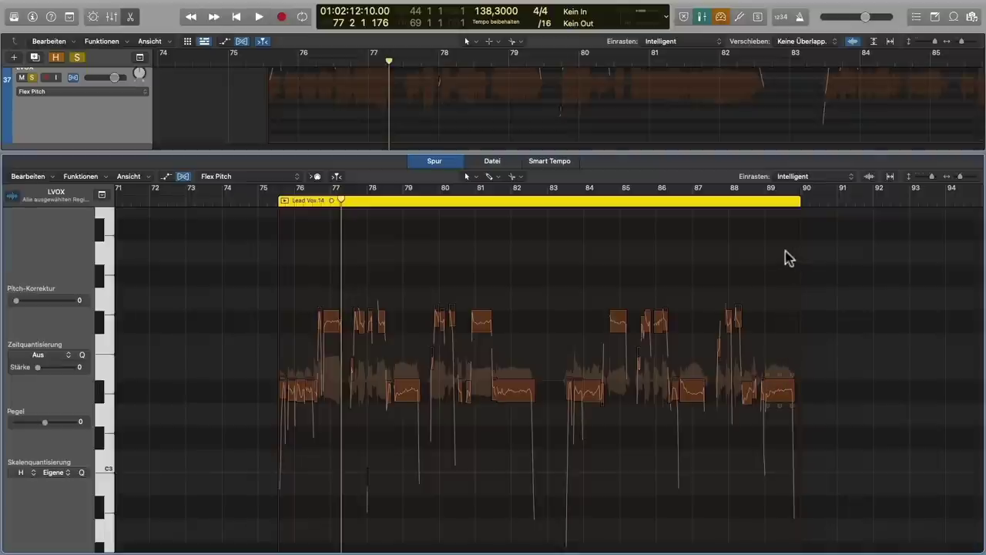
pyautogui.moveTo(793, 245); pyautogui.dragTo(283, 518)
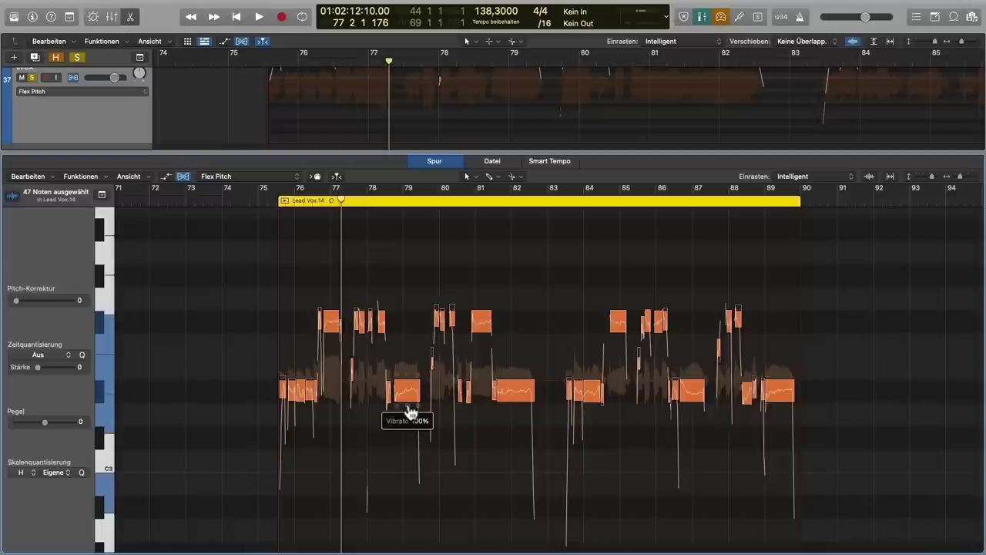
pyautogui.moveTo(408, 407); pyautogui.dragTo(407, 404)
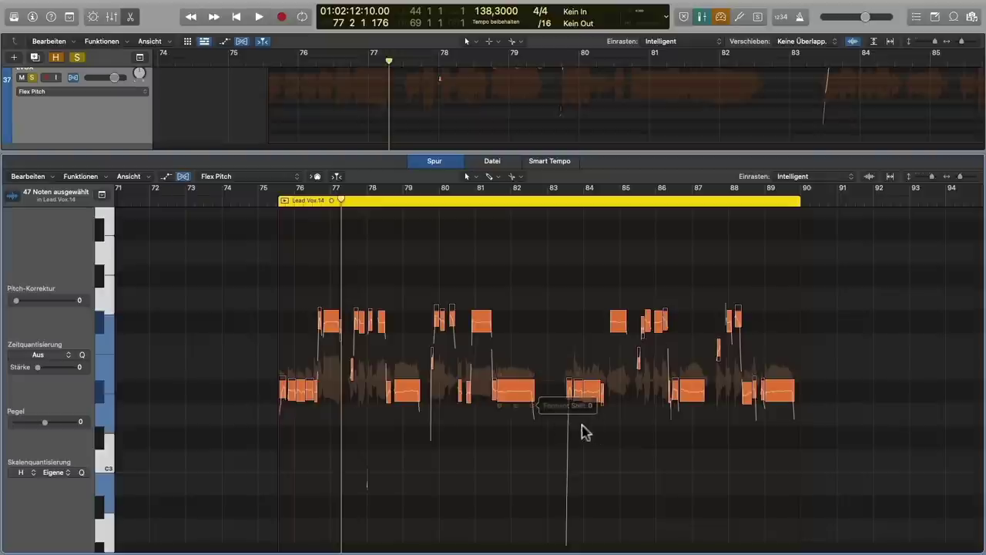
pyautogui.hscroll(2, 623, 434)
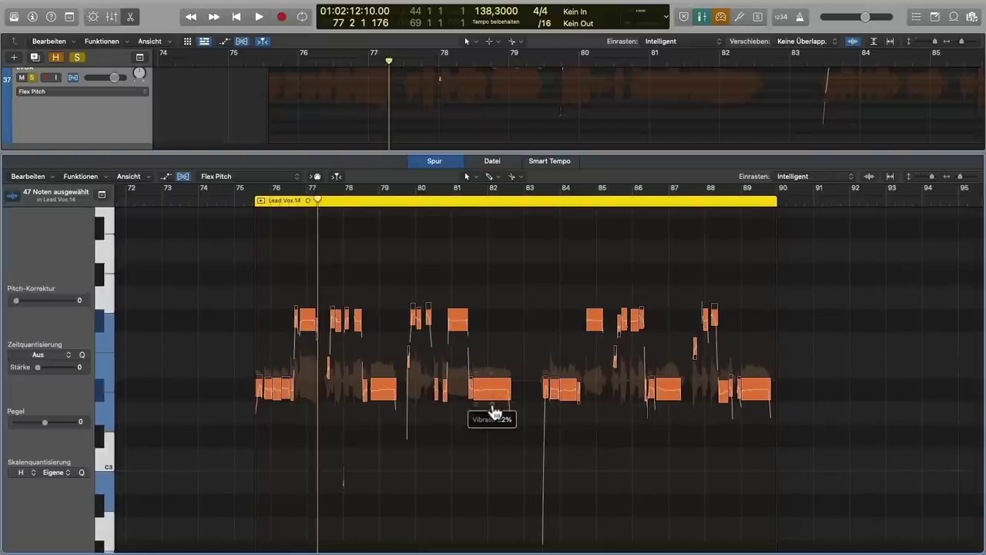
pyautogui.moveTo(494, 406); pyautogui.dragTo(493, 347)
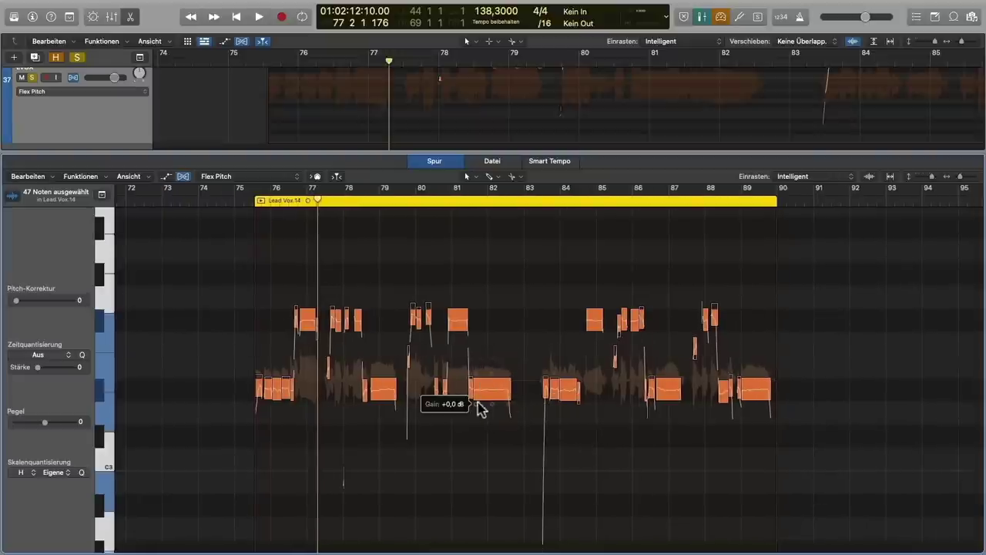
pyautogui.moveTo(511, 411)
pyautogui.mouseDown()
pyautogui.moveTo(511, 444)
pyautogui.moveTo(508, 432)
pyautogui.mouseUp()
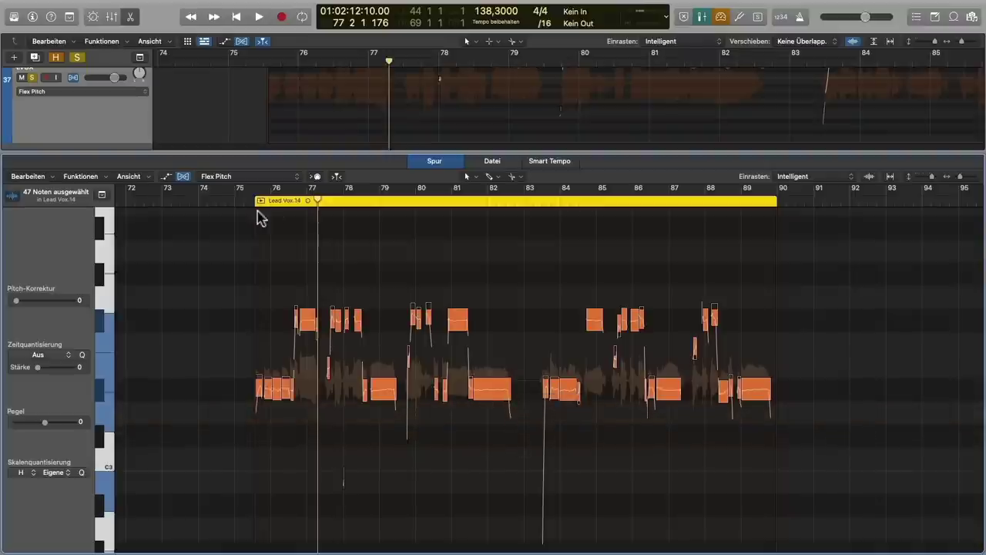
# Step: Play both soloed voices from about bar 75 to bar 82 beat 3 to check the reduced vibrato
pyautogui.click(236, 200)
pyautogui.press('space')
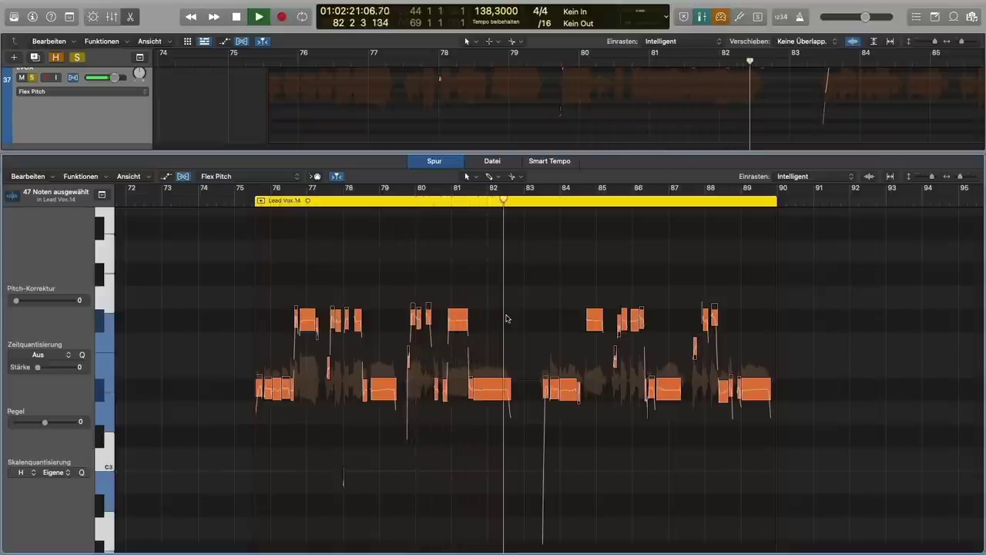
pyautogui.press('space')
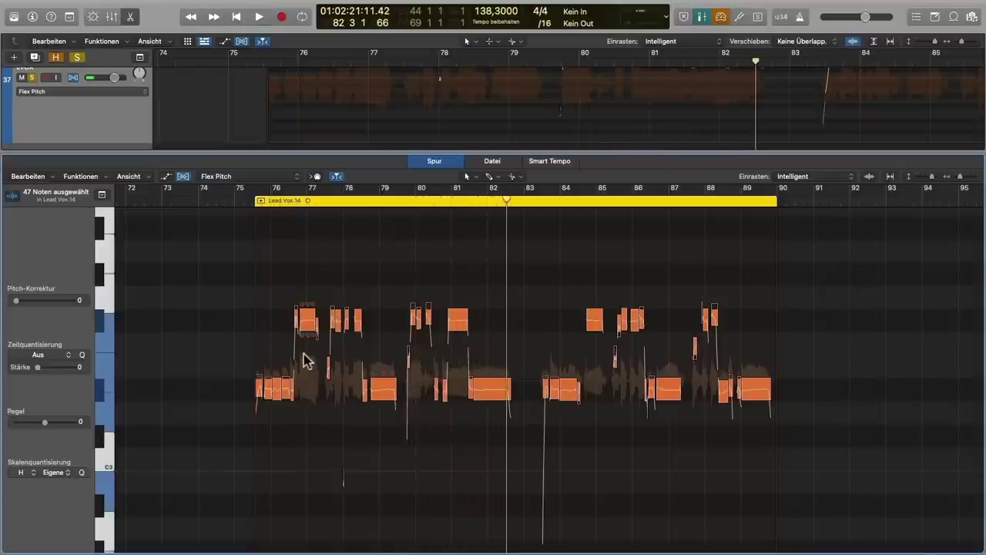
# Step: Deselect the notes and set the level of the long F#3 note at bar 77 in Lead Vox.14 to -3
pyautogui.click(307, 350)
pyautogui.press('z')
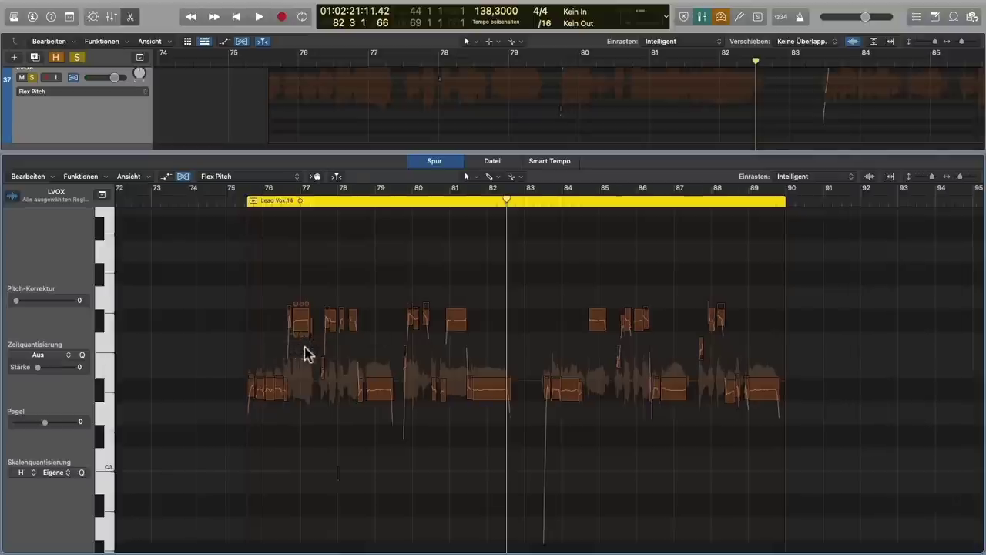
pyautogui.hscroll(-5, 307, 353)
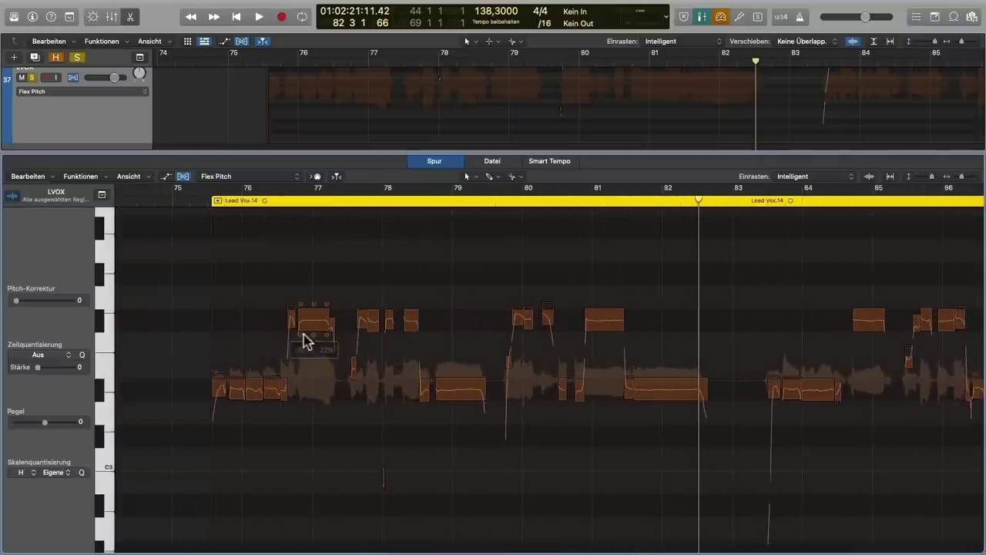
pyautogui.click(304, 343)
pyautogui.moveTo(301, 343); pyautogui.dragTo(302, 350)
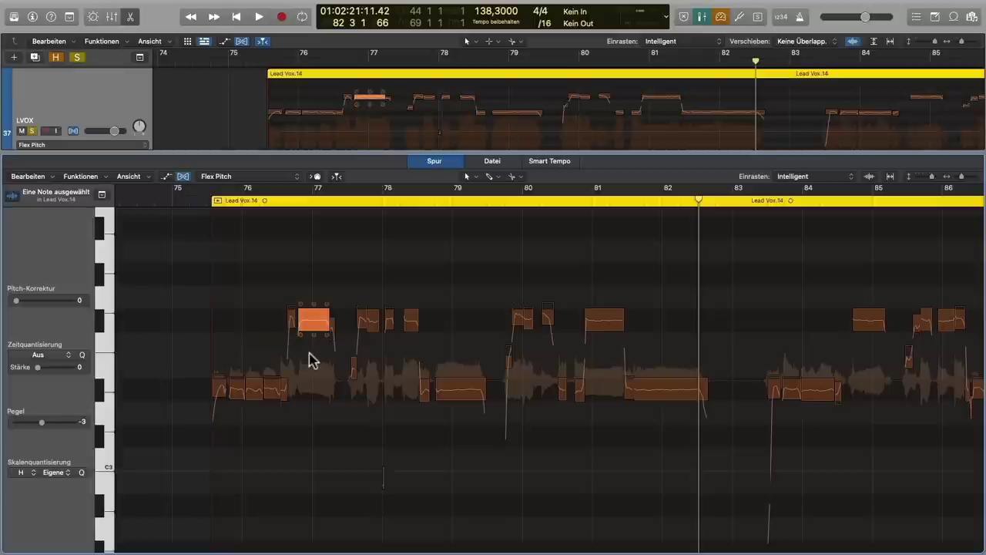
pyautogui.hscroll(2, 353, 366)
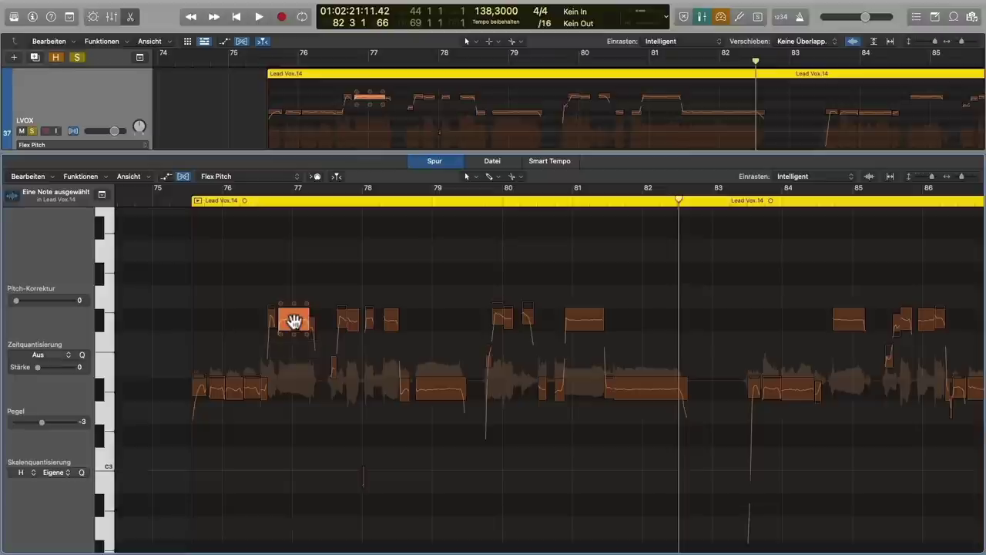
pyautogui.hscroll(4, 293, 385)
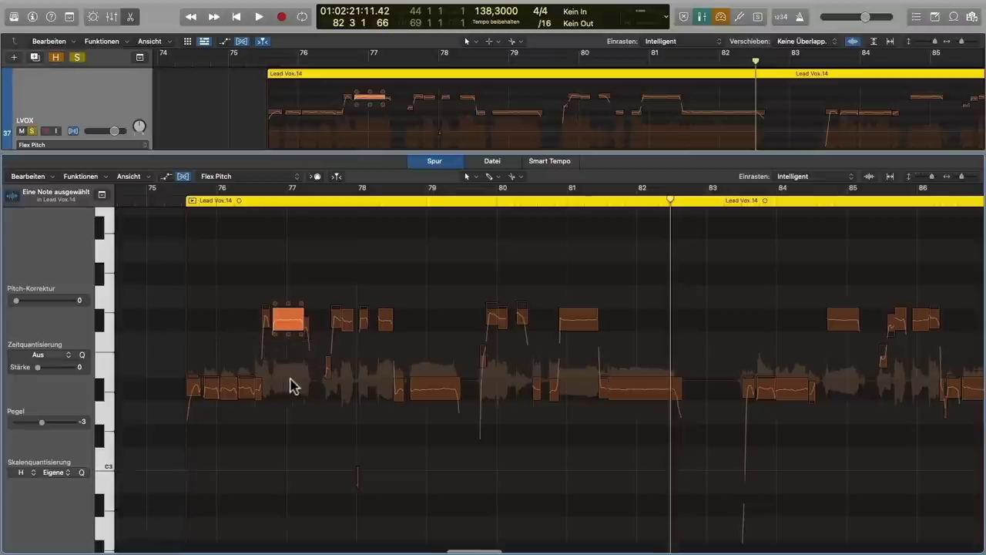
# Step: Lower the level of the last long note near bar 89 in Lead Vox.14 to -2 and the long note at bar 87 to -1
pyautogui.hscroll(10, 361, 427)
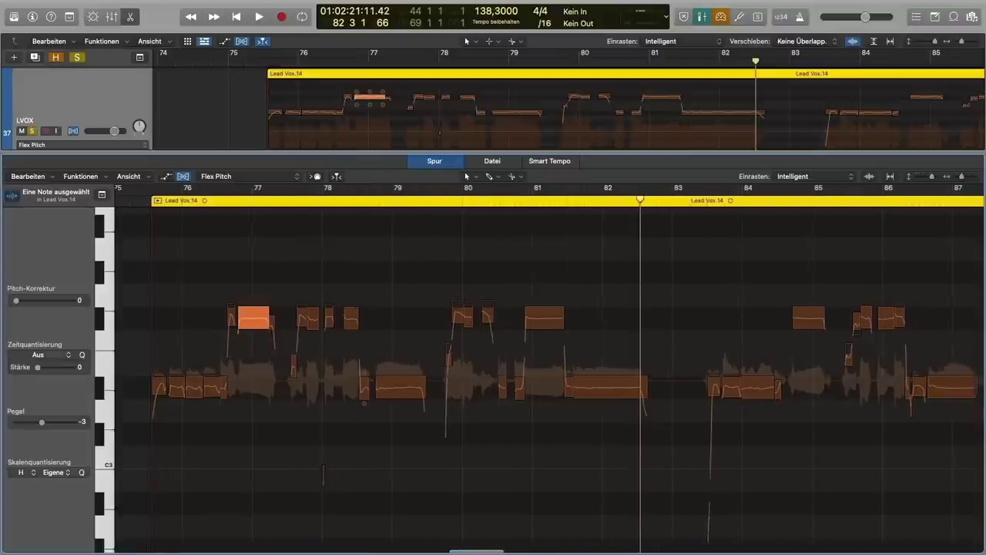
pyautogui.hscroll(7, 361, 427)
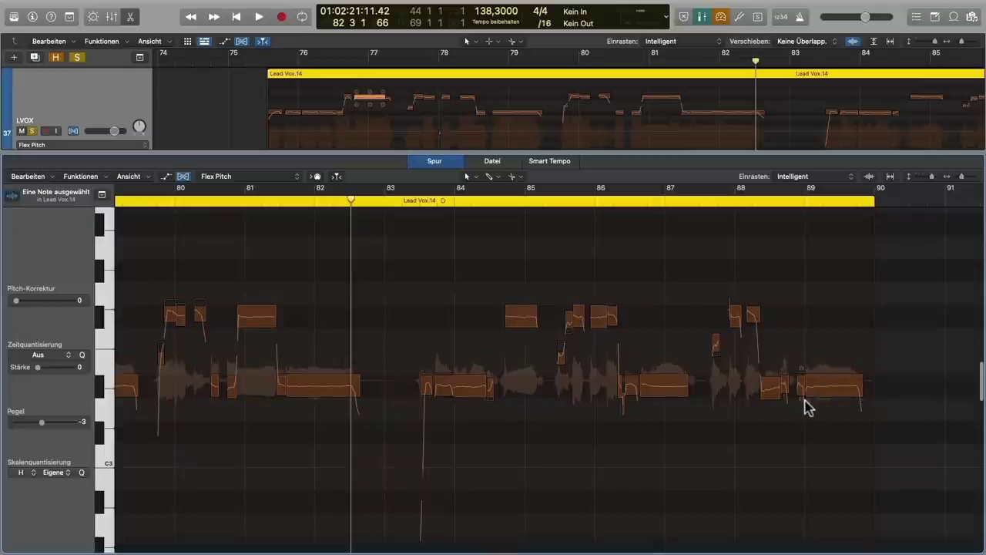
pyautogui.moveTo(807, 404)
pyautogui.moveTo(811, 409); pyautogui.dragTo(777, 412)
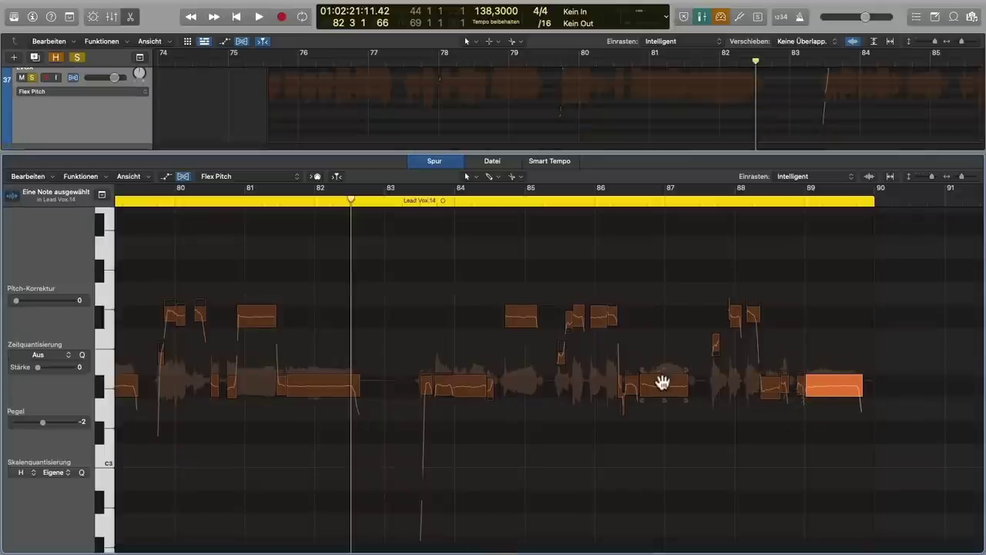
pyautogui.hscroll(-2, 547, 408)
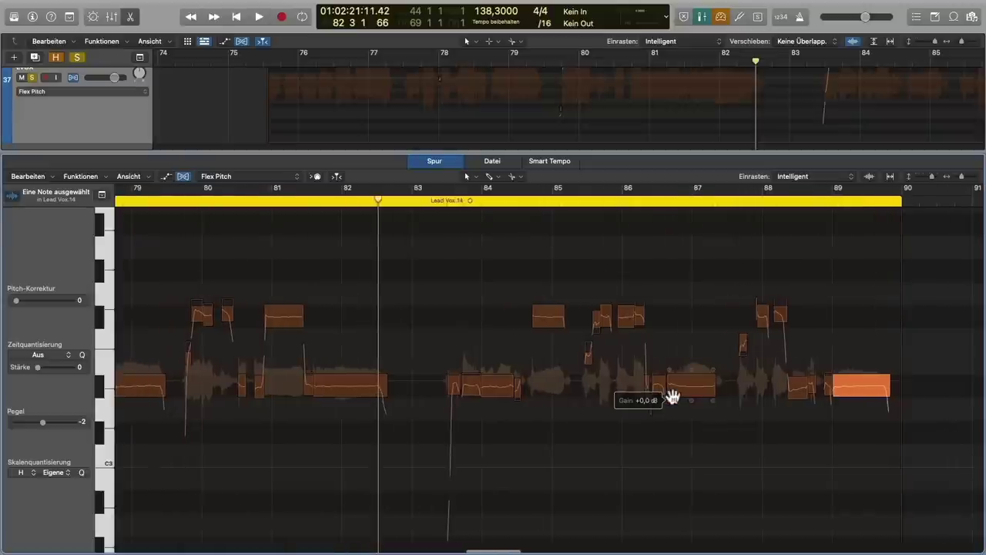
pyautogui.click(669, 401)
pyautogui.moveTo(669, 401); pyautogui.dragTo(670, 405)
# Step: Set the levels of the long low note at bar 82 and the long high note at bar 81 to -1 each
pyautogui.hscroll(-8, 514, 407)
pyautogui.moveTo(430, 409)
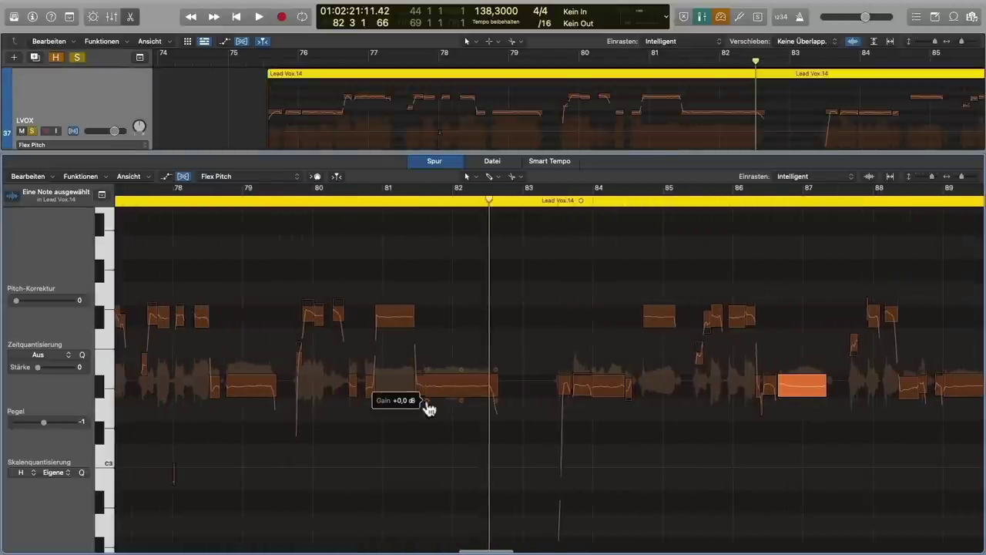
pyautogui.moveTo(430, 408); pyautogui.dragTo(430, 411)
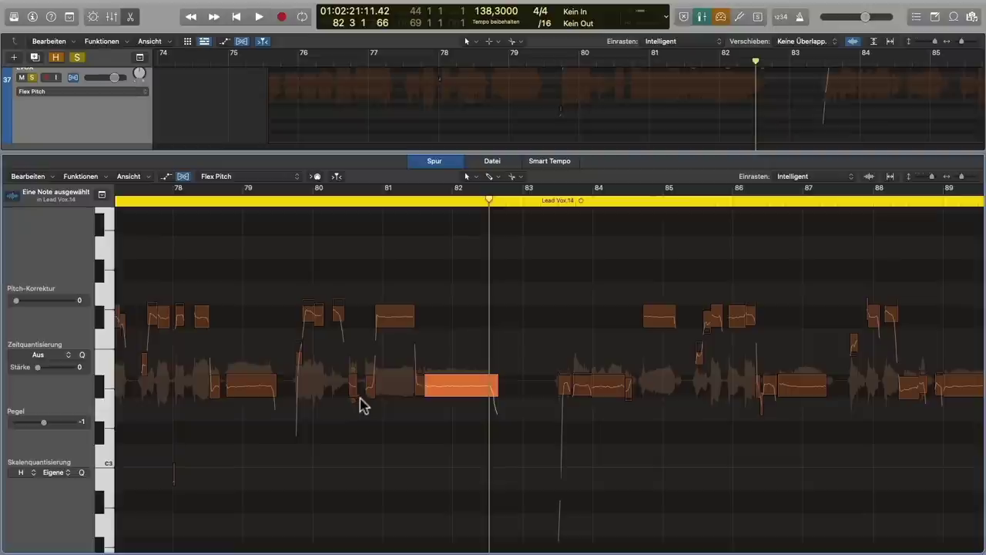
pyautogui.moveTo(379, 340)
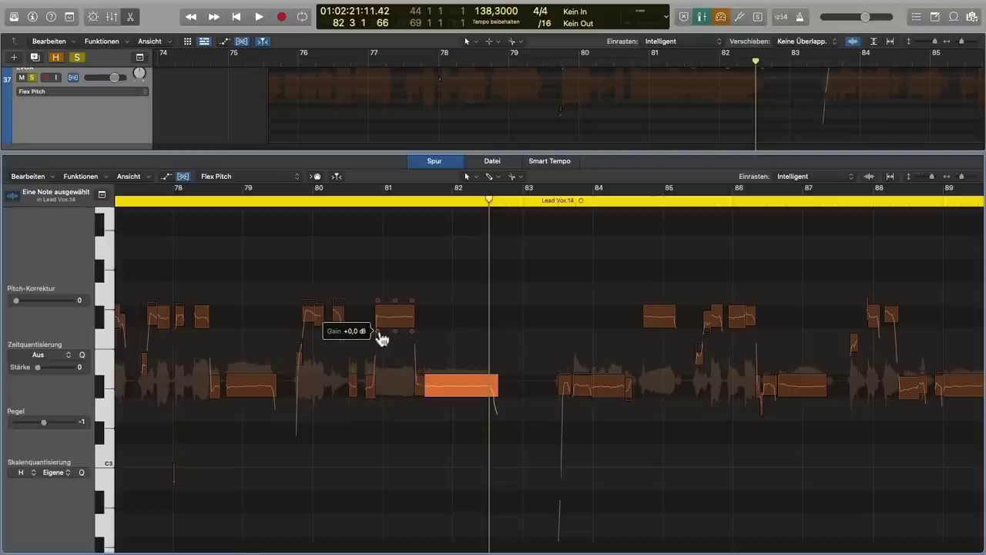
pyautogui.moveTo(380, 335); pyautogui.dragTo(377, 332)
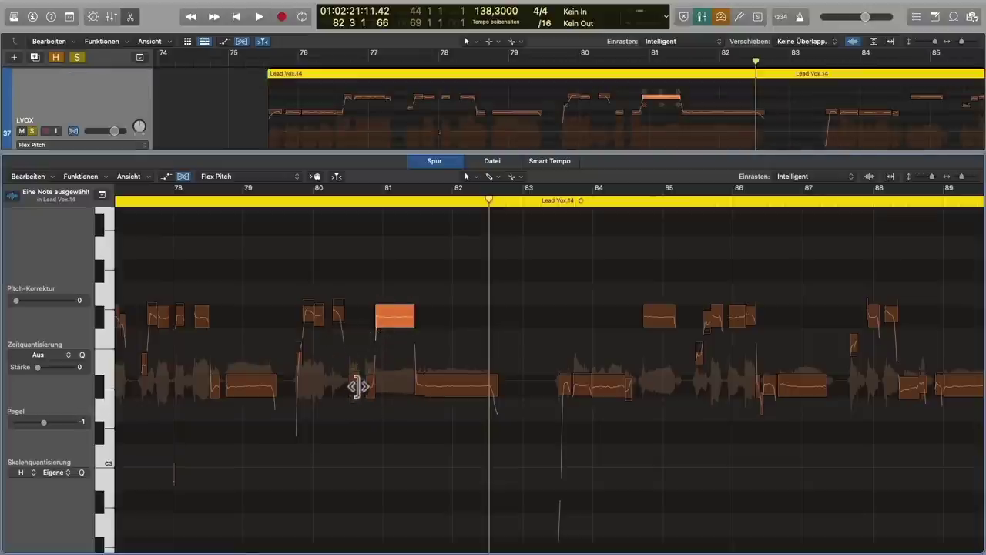
# Step: Set the level of the short low note just before bar 81 in Lead Vox.14 to -1
pyautogui.moveTo(370, 409)
pyautogui.scroll(3, 369, 409)
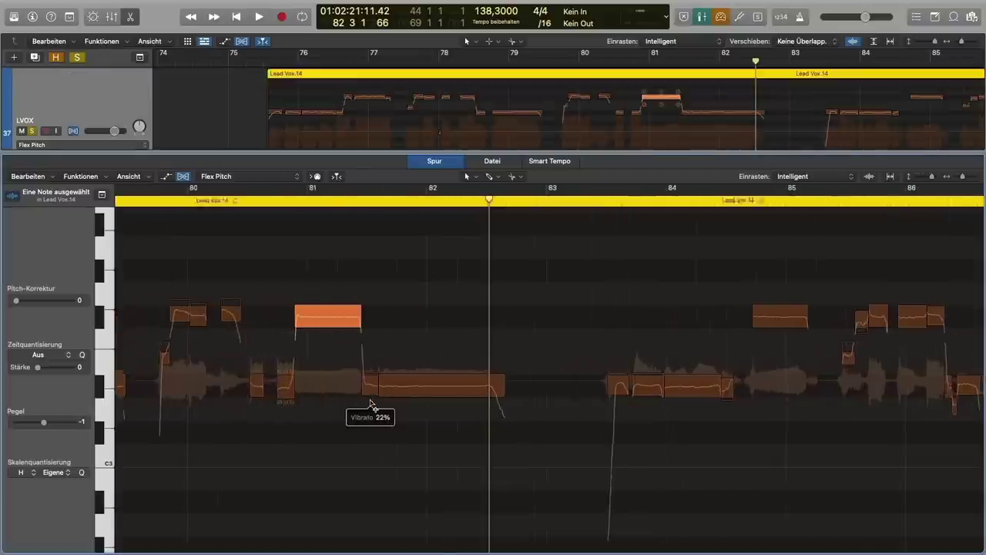
pyautogui.moveTo(273, 410); pyautogui.dragTo(273, 417)
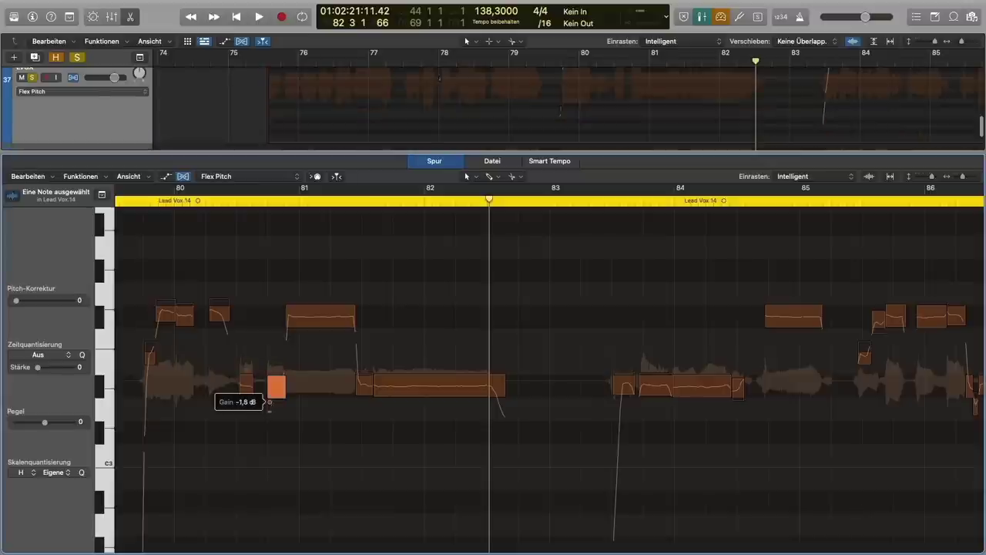
# Step: Play both voices from just before the Lead Vox.14 region, balance its LVOX channel volume to about -6.8, and deselect the notes
pyautogui.hscroll(-5, 270, 407)
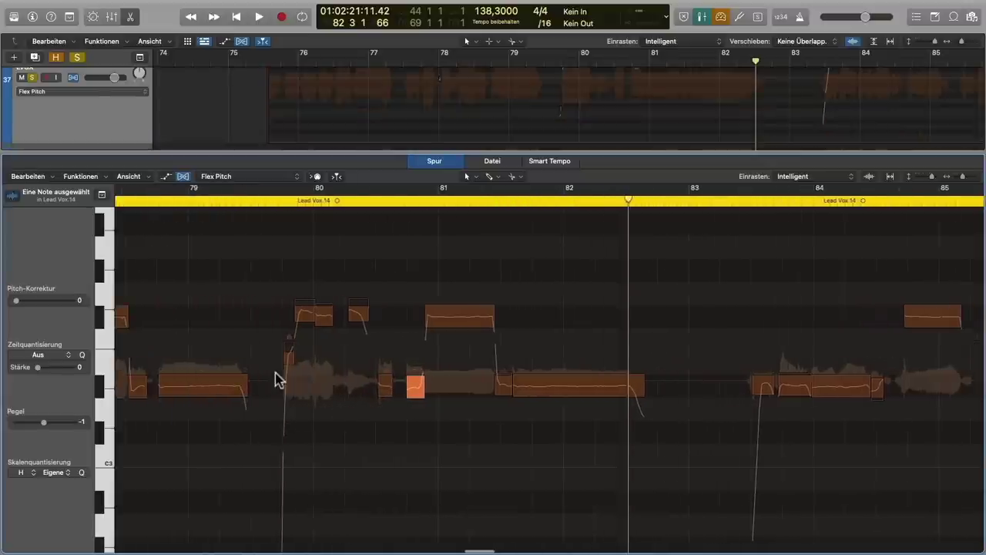
pyautogui.hscroll(-10, 280, 383)
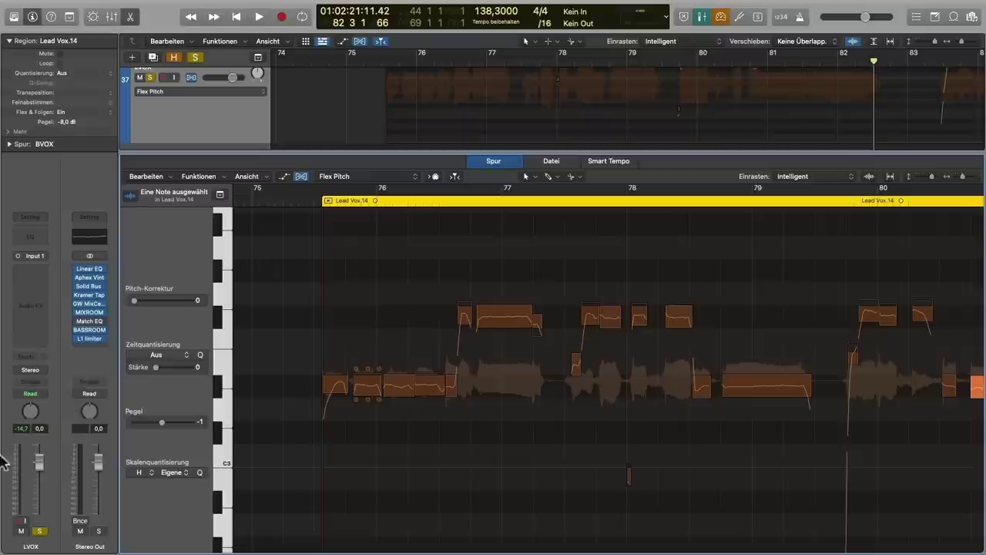
pyautogui.press('i')
pyautogui.moveTo(39, 468); pyautogui.dragTo(39, 478)
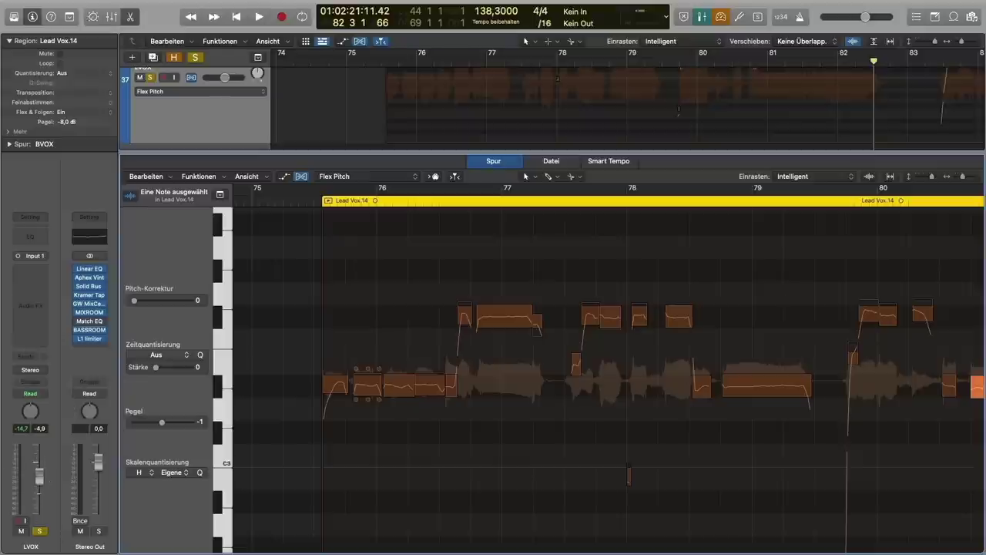
pyautogui.click(298, 204)
pyautogui.press('space')
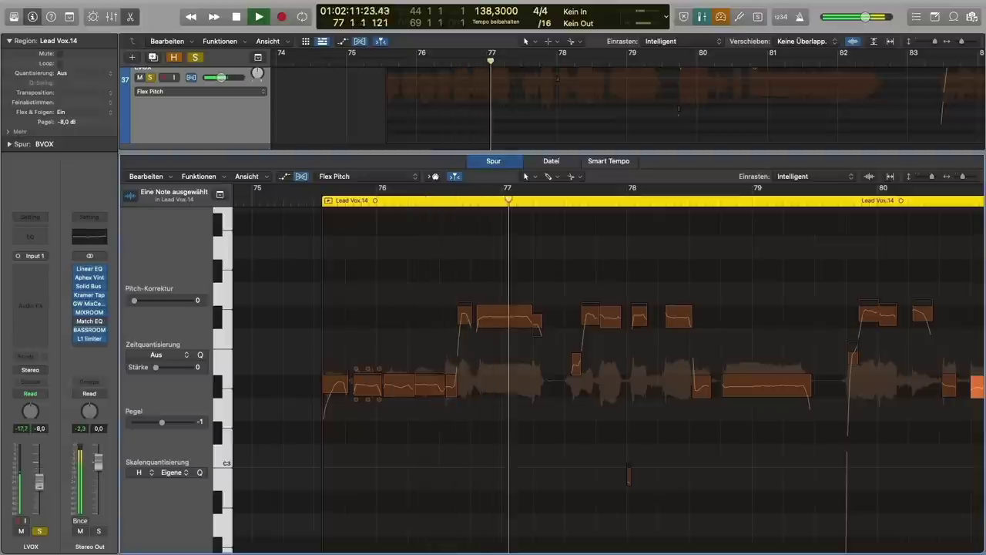
pyautogui.moveTo(38, 489); pyautogui.dragTo(39, 479)
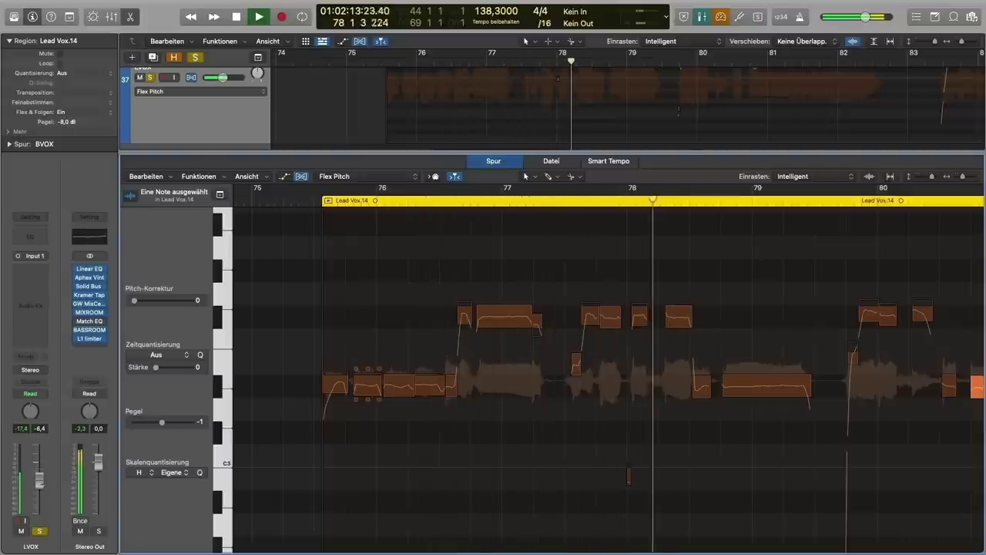
pyautogui.press('super+Left')
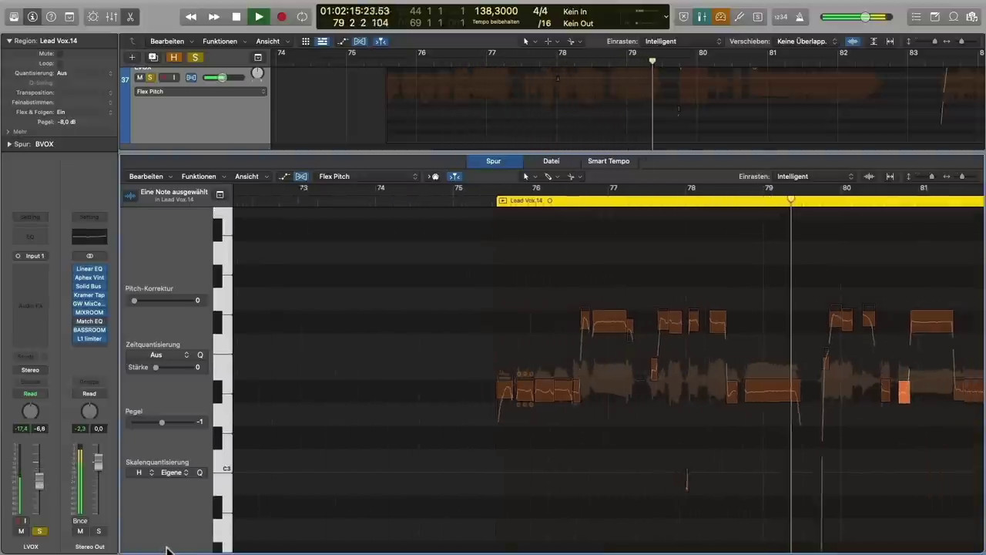
pyautogui.moveTo(486, 532)
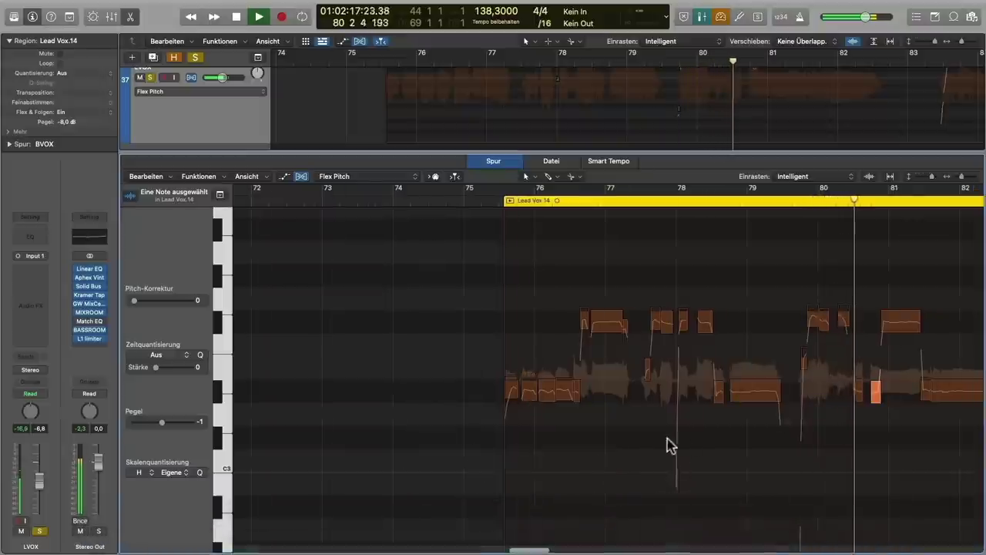
pyautogui.click(630, 447)
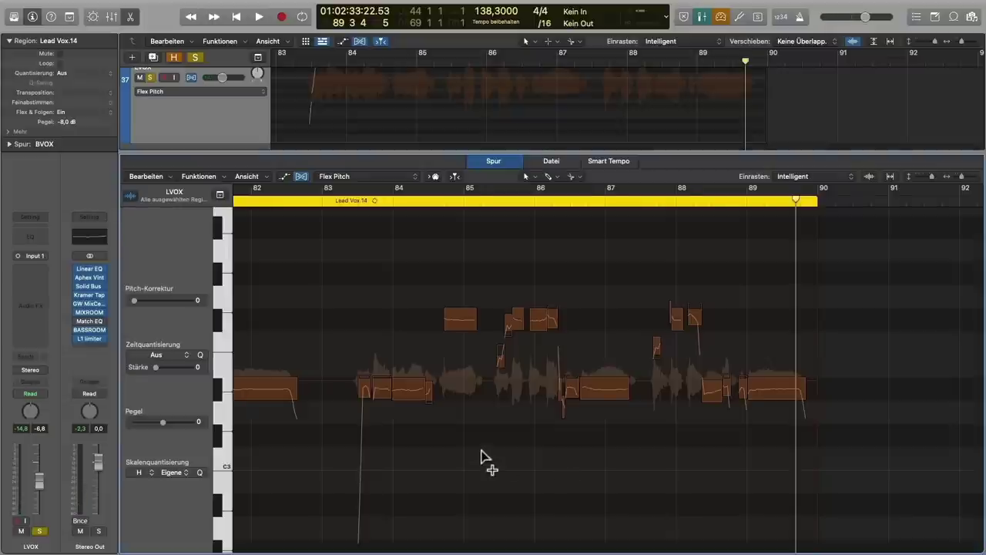
# Step: View the VC 2A compressor on the BVOX track and play the processed soloed voices from bar 75 to about bar 83
pyautogui.scroll(-5, 483, 457)
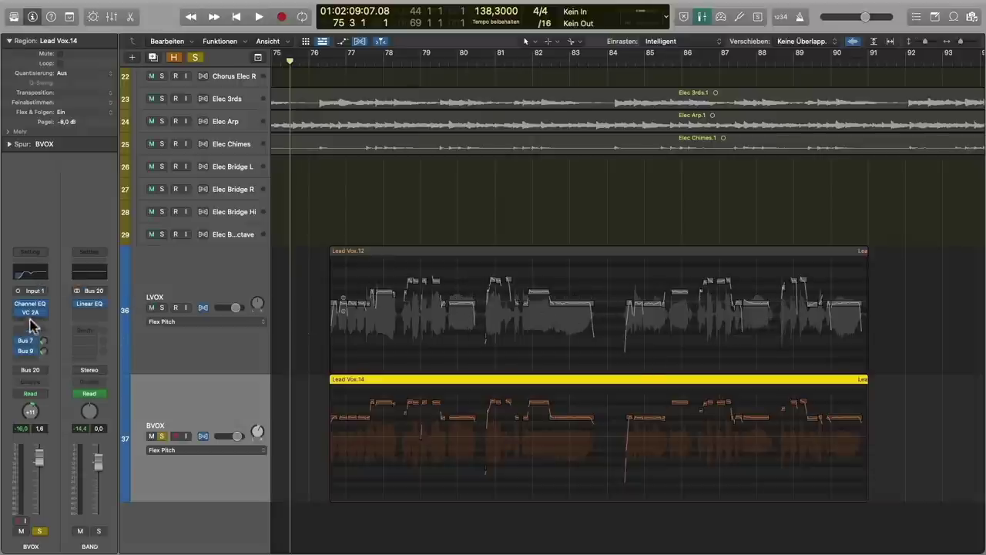
pyautogui.click(30, 314)
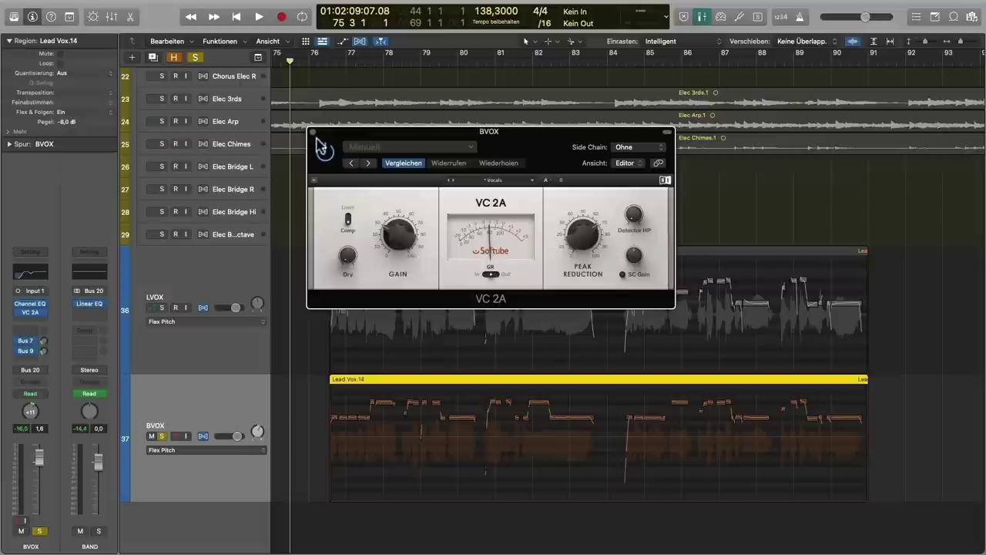
pyautogui.click(312, 136)
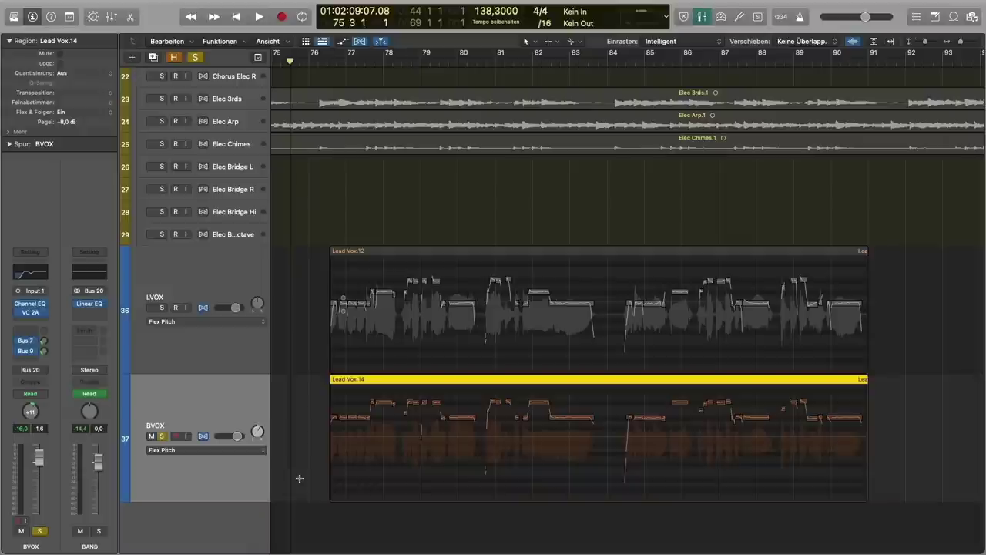
pyautogui.press('space')
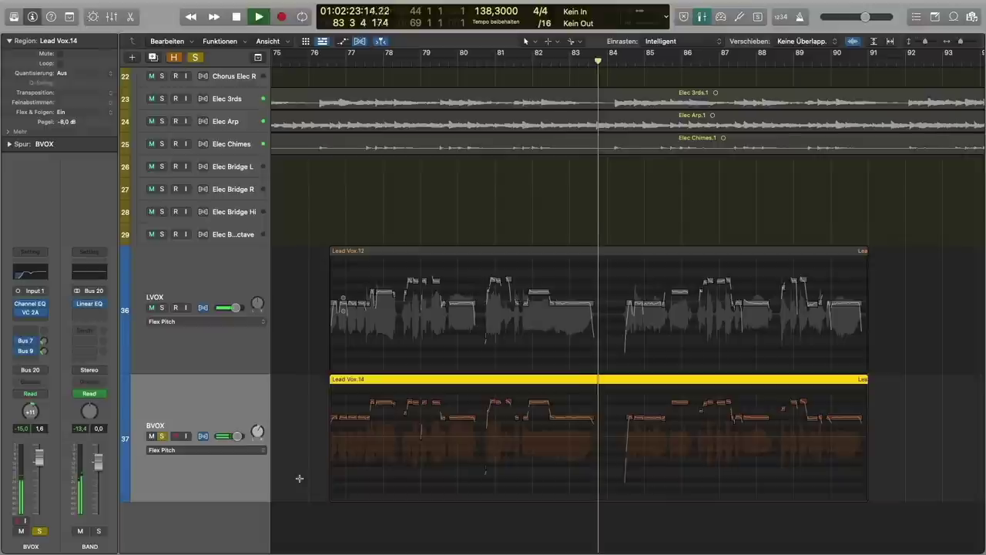
pyautogui.press('space')
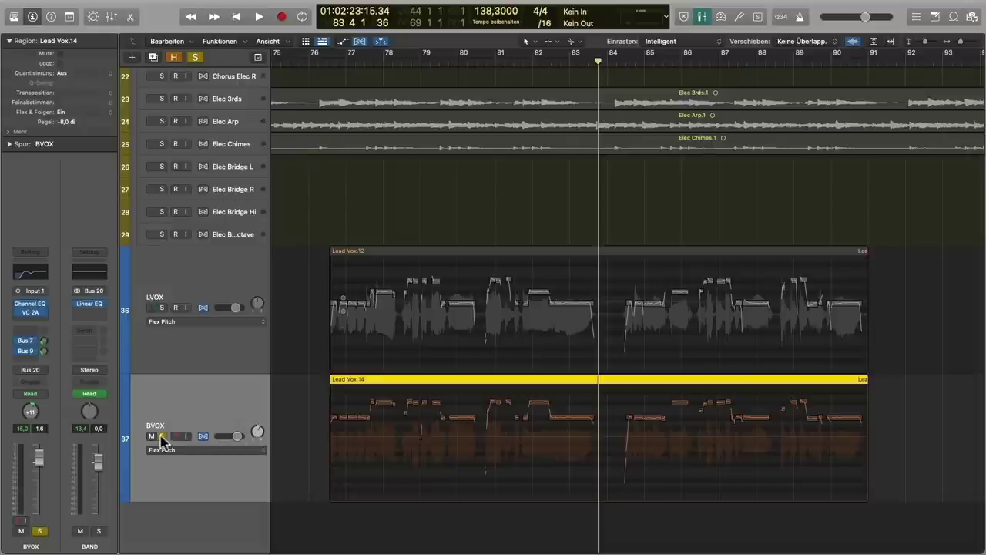
# Step: Turn off the solo on BVOX and play both voices in the full mix from bar 75 beat 4 to about bar 92
pyautogui.click(161, 436)
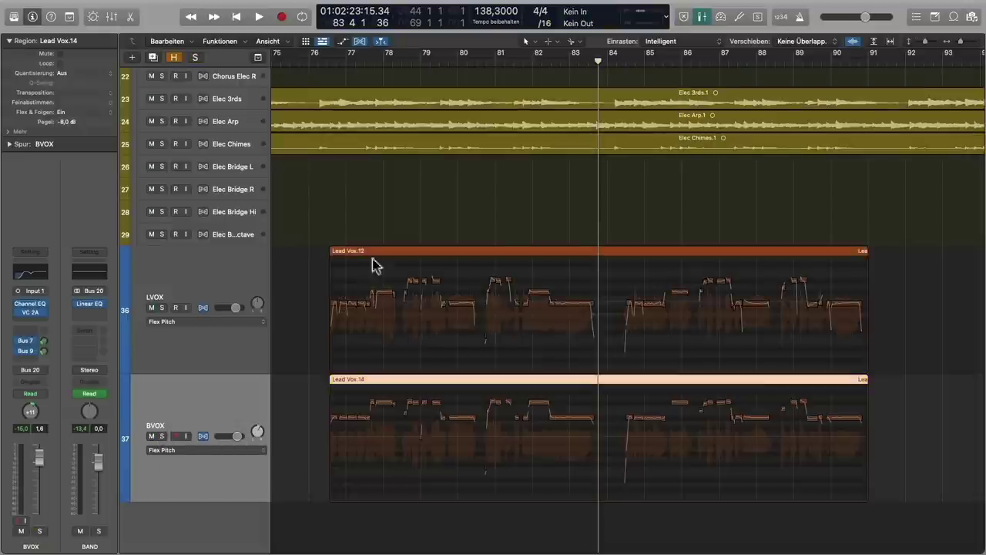
pyautogui.click(304, 60)
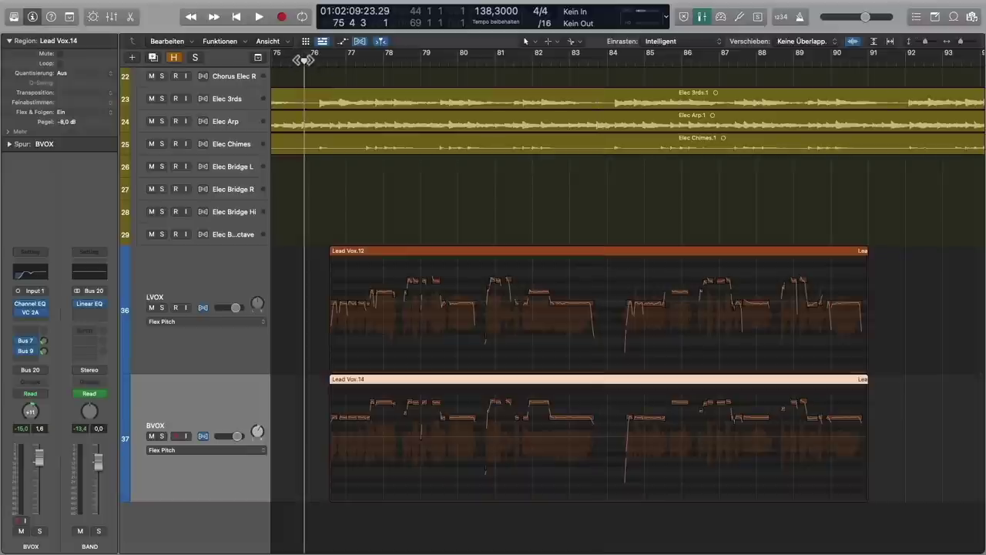
pyautogui.press('space')
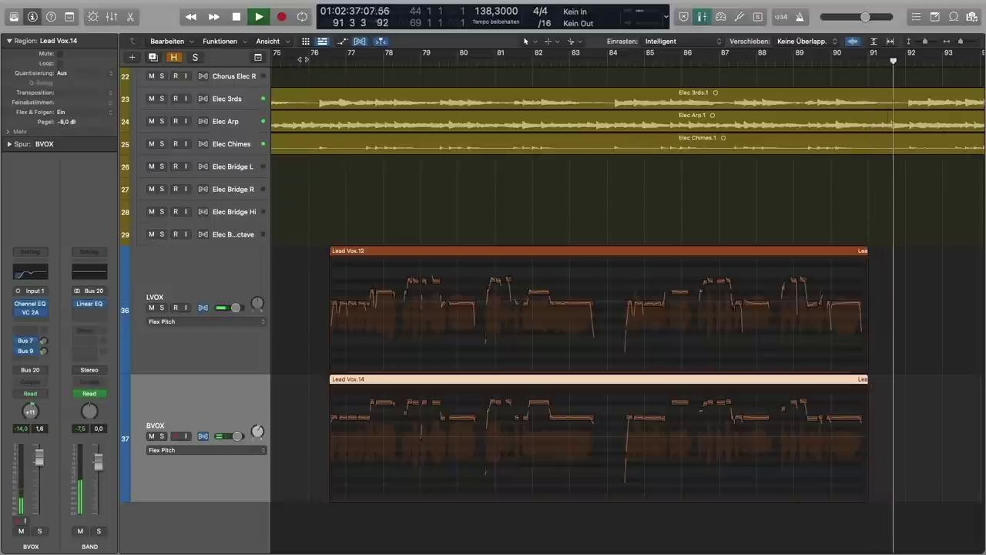
pyautogui.press('space')
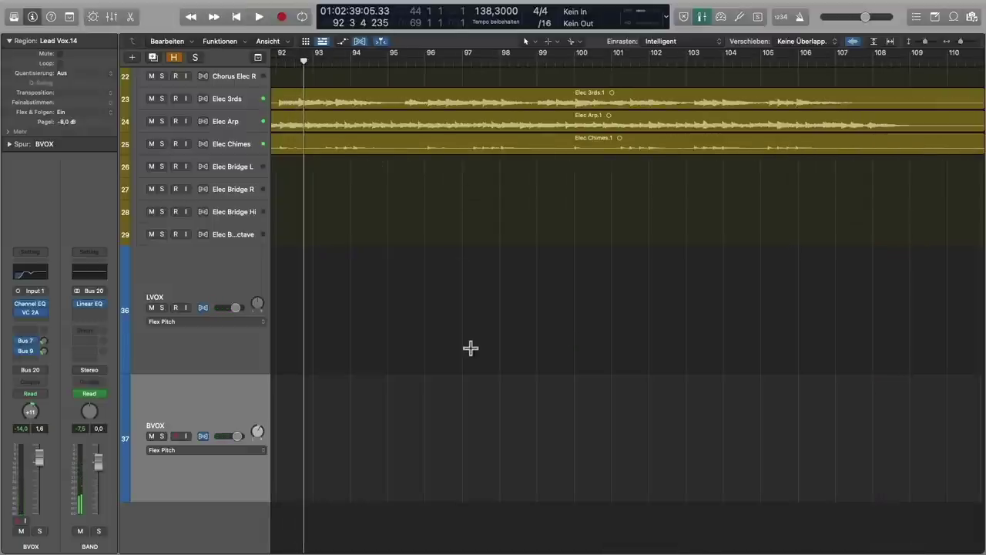
# Step: Open the Lead Vox.12 region of the LVOX track in the audio track editor
pyautogui.hscroll(-3, 459, 333)
pyautogui.hscroll(-15, 458, 333)
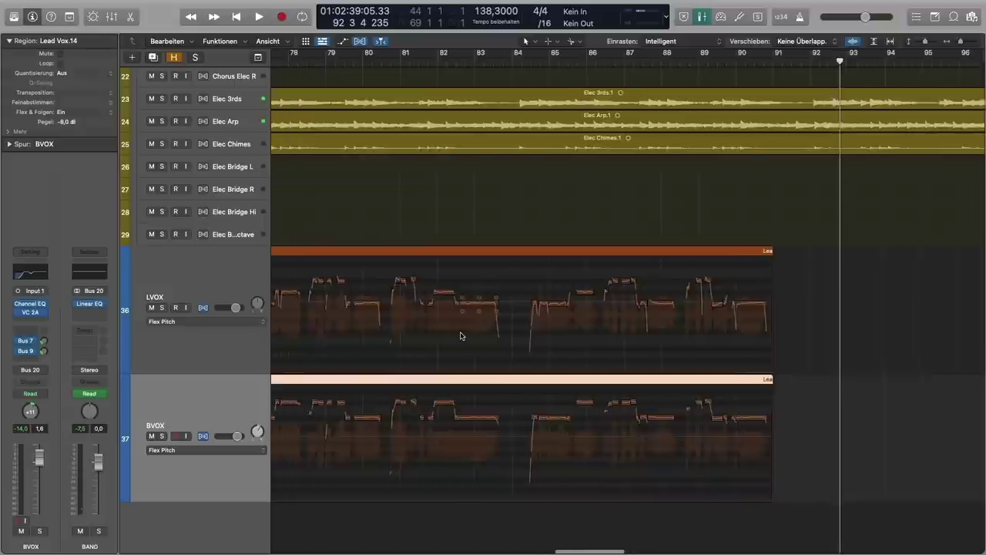
pyautogui.hscroll(-2, 461, 336)
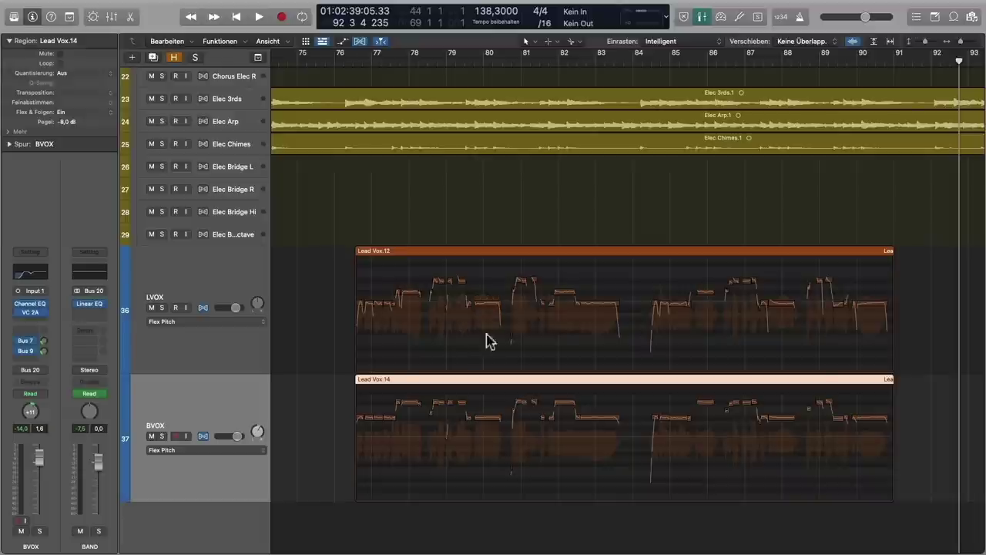
pyautogui.doubleClick(598, 252)
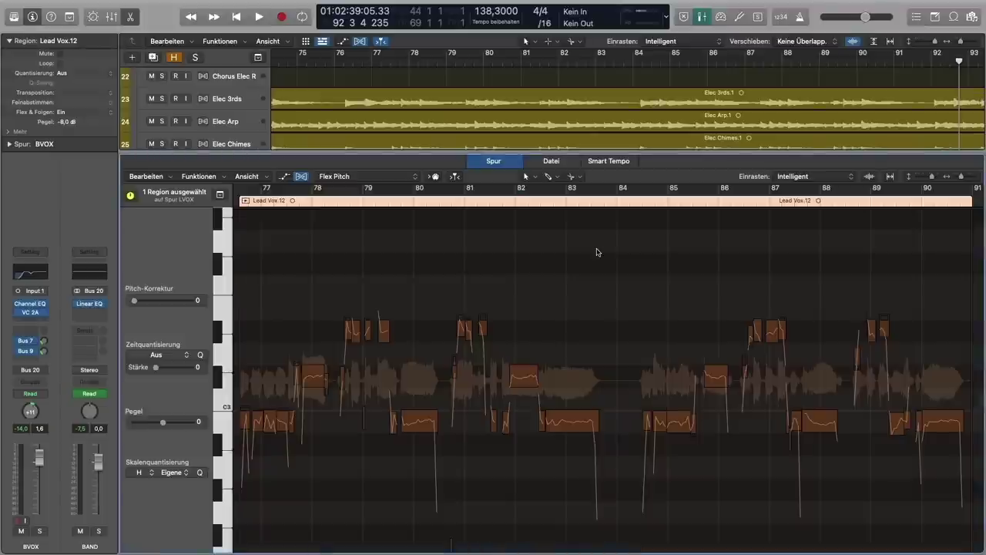
# Step: Select all the Flex Pitch notes in the Lead Vox.5 region of the LVOX track
pyautogui.press('super+Left')
pyautogui.press('super+Left')
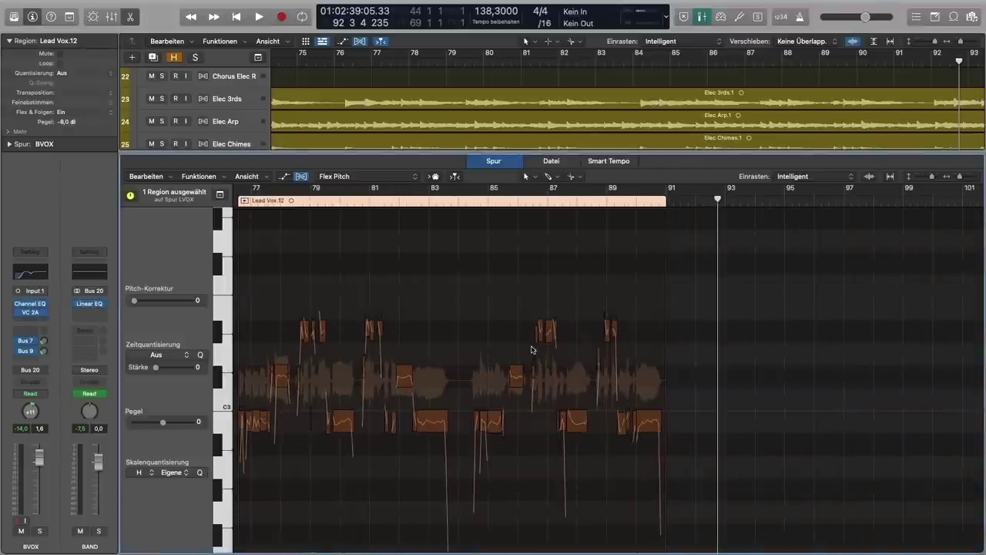
pyautogui.hscroll(-10, 532, 349)
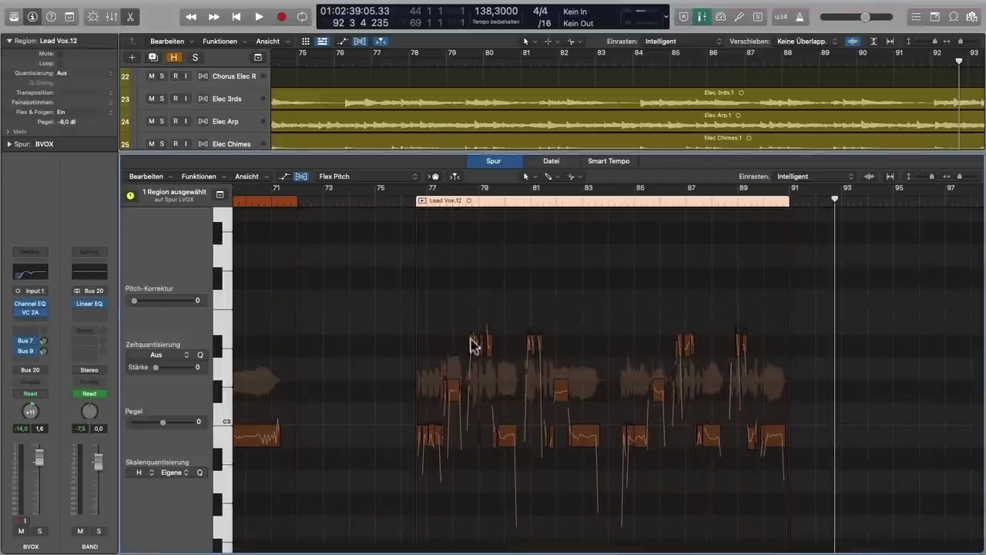
pyautogui.hscroll(-12, 453, 339)
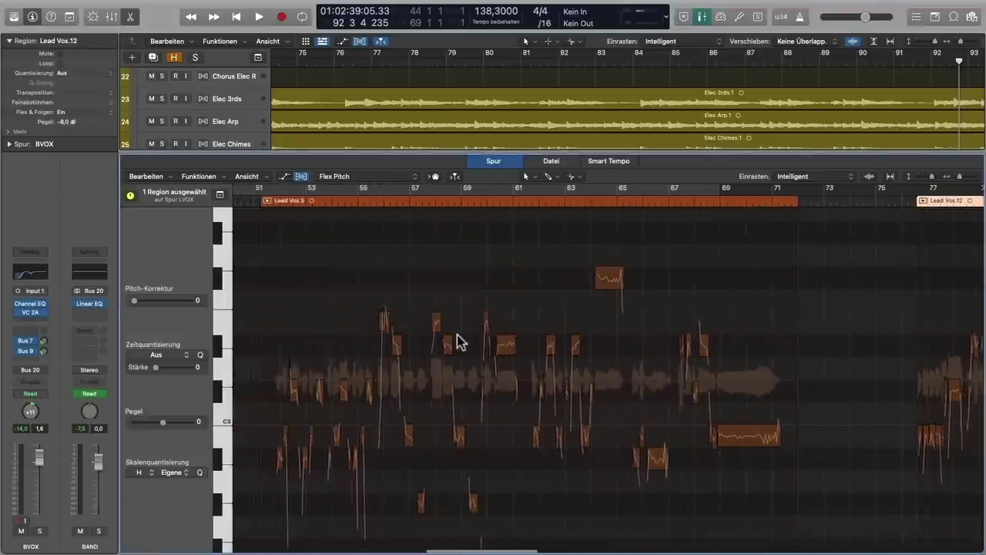
pyautogui.press('super+Up')
pyautogui.press('super+Up')
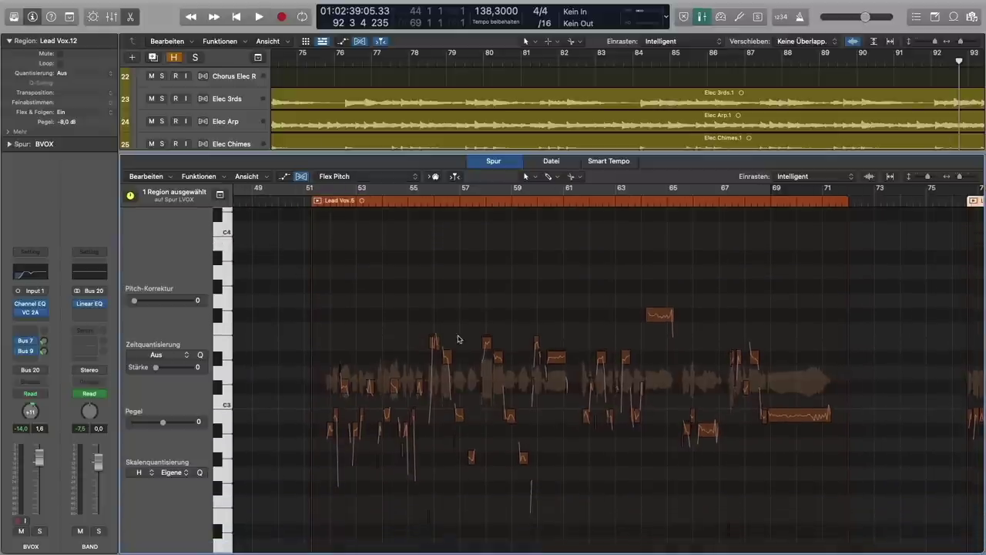
pyautogui.moveTo(835, 258); pyautogui.dragTo(321, 513)
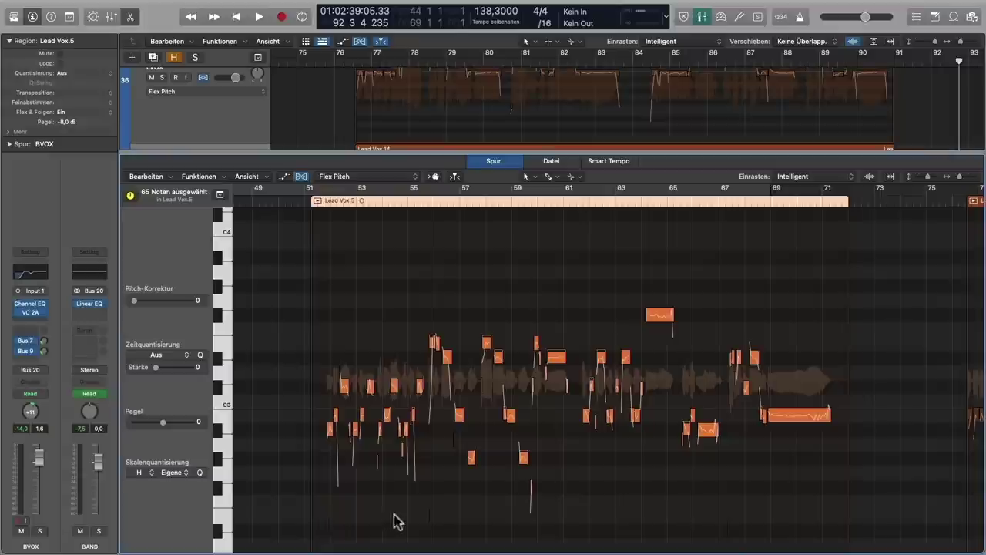
# Step: Create a MIDI track from the LVOX track's Flex Pitch data and close the editor to show the full arrangement
pyautogui.click(214, 178)
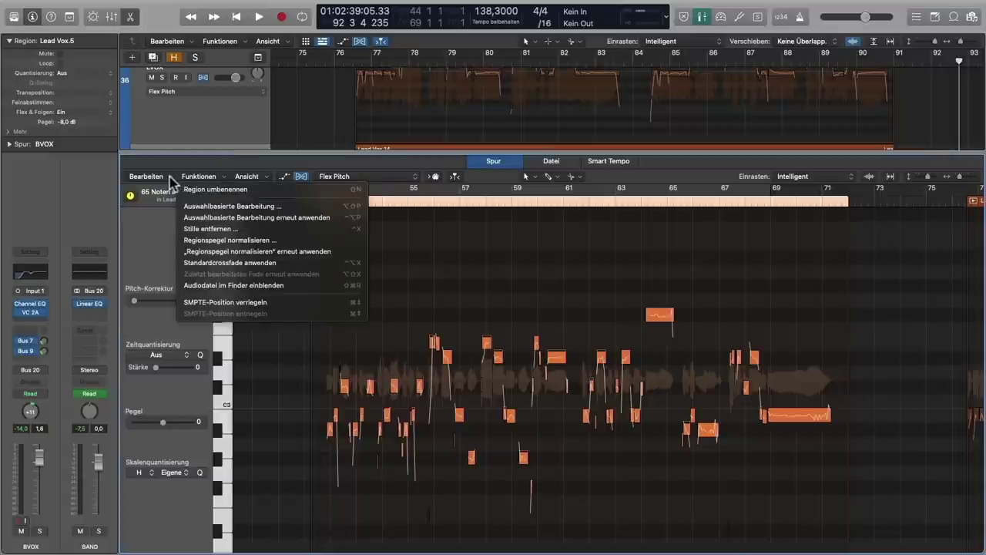
pyautogui.moveTo(168, 179)
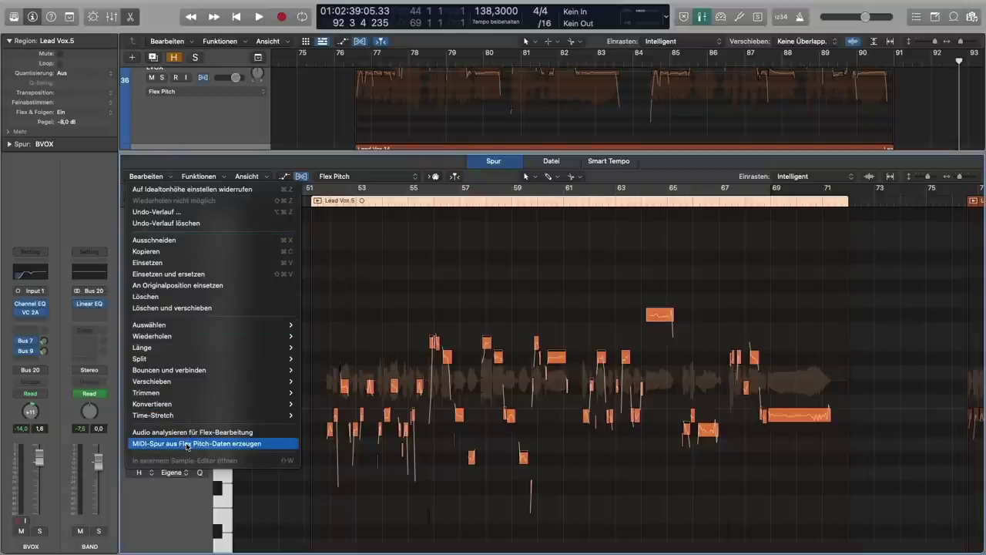
pyautogui.click(185, 444)
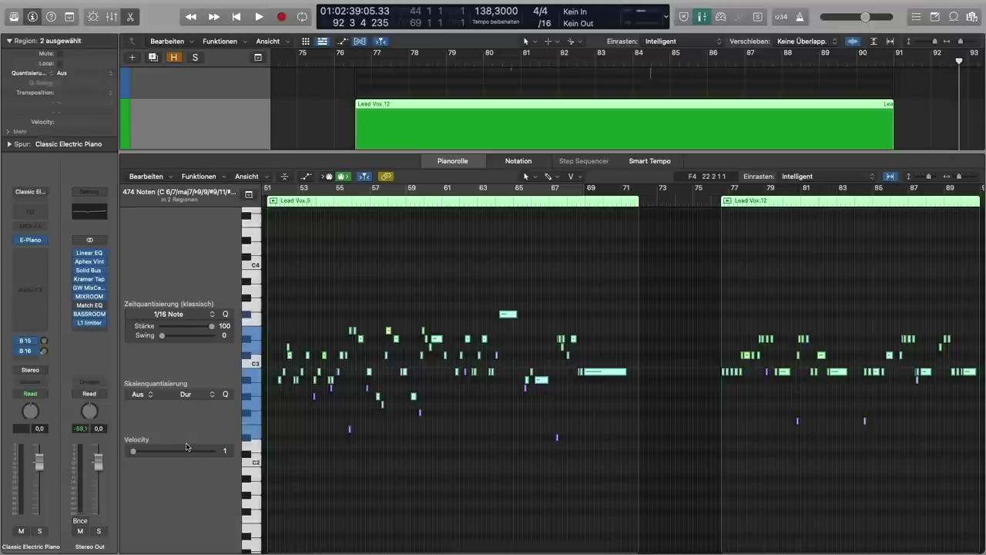
pyautogui.scroll(-3, 269, 136)
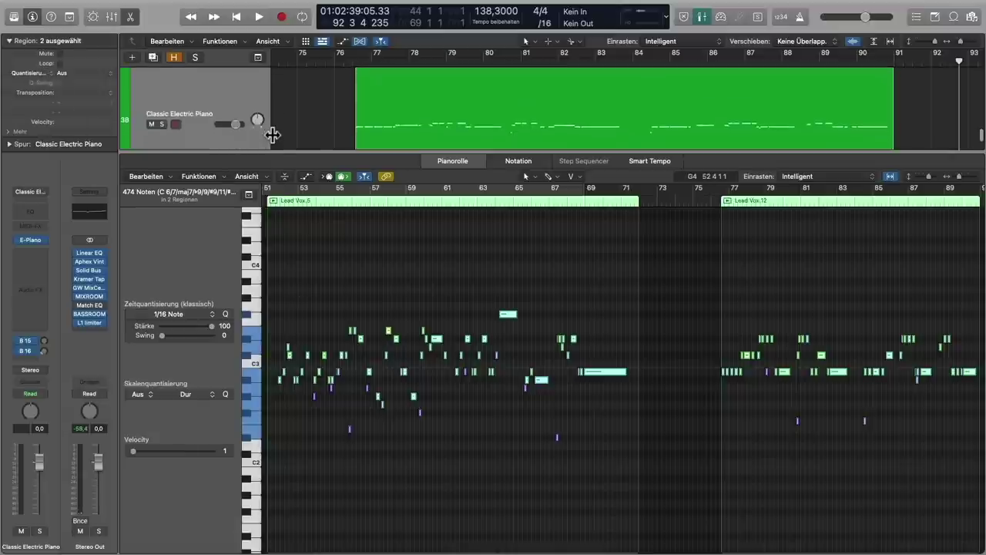
pyautogui.scroll(-1, 300, 115)
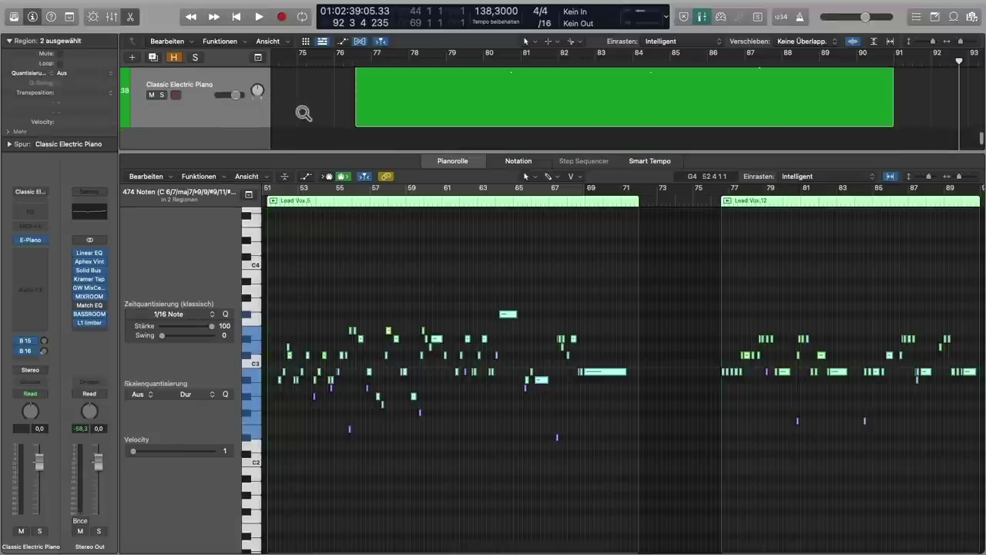
pyautogui.press('p')
# Step: Solo the Classic Electric Piano track and play it from bar 76 beat 3 to about bar 83, raising its volume to 3.5
pyautogui.click(362, 58)
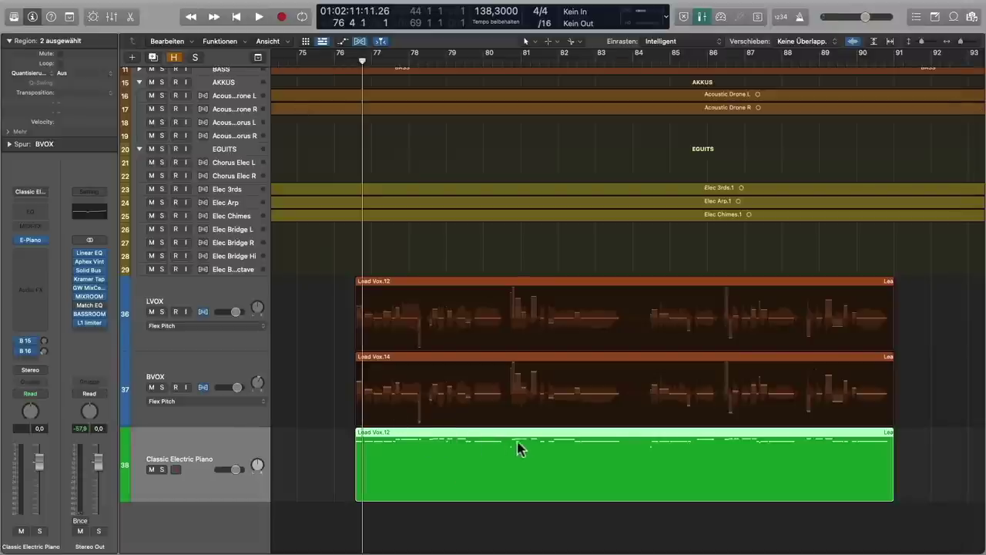
pyautogui.click(162, 470)
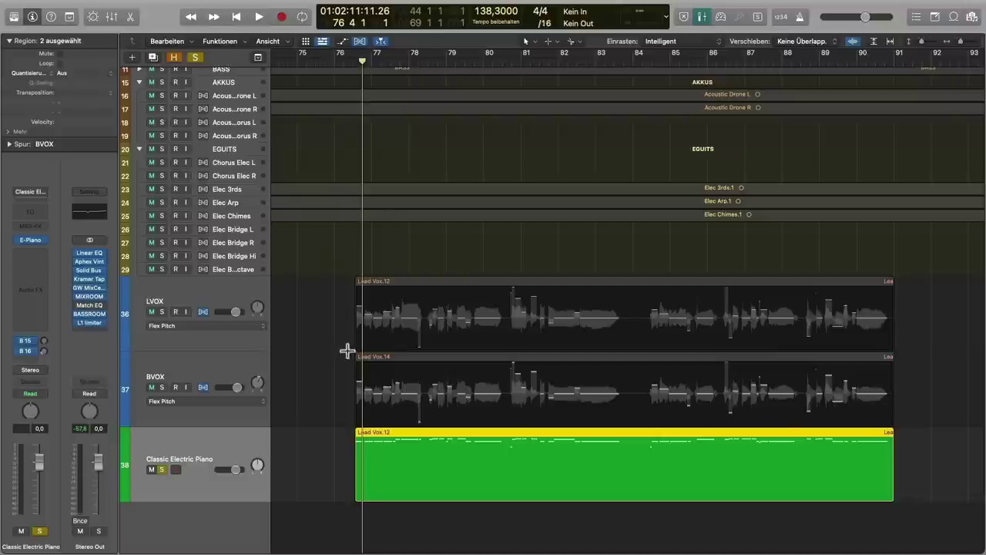
pyautogui.click(353, 61)
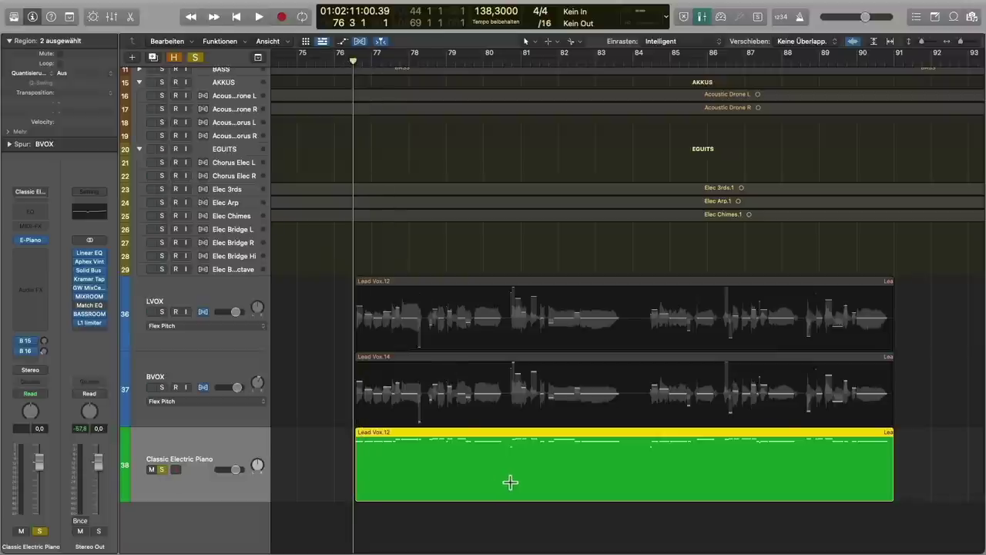
pyautogui.press('space')
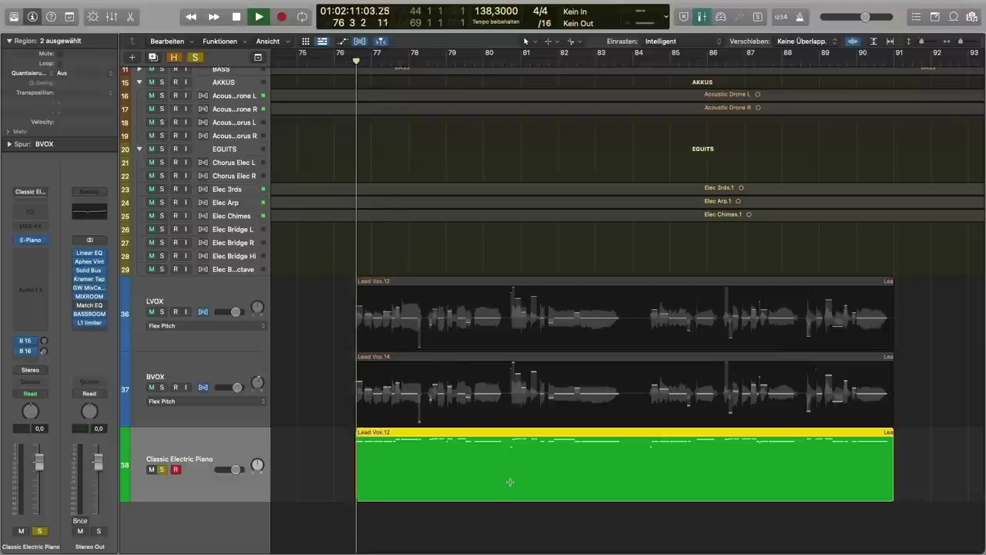
pyautogui.moveTo(38, 463); pyautogui.dragTo(44, 430)
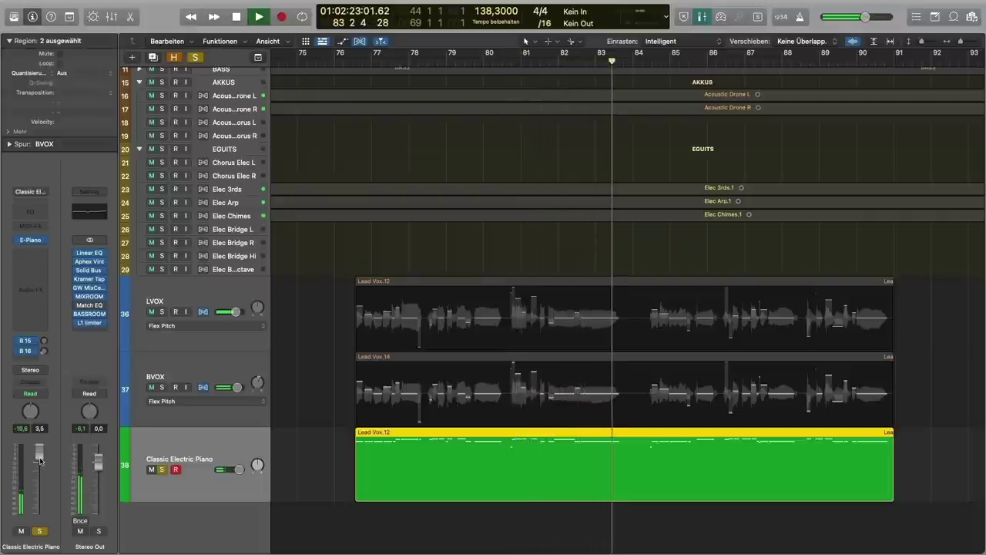
pyautogui.press('space')
# Step: Compare the MIDI notes on the Classic Electric Piano track with the pitch curves of the LVOX and BVOX regions above
pyautogui.press('super+Right')
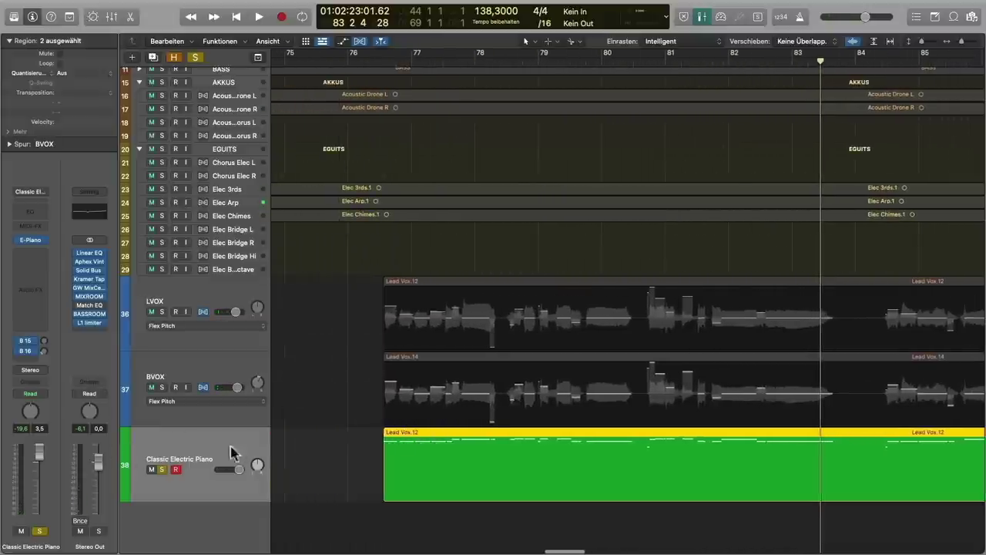
pyautogui.press('super+Down')
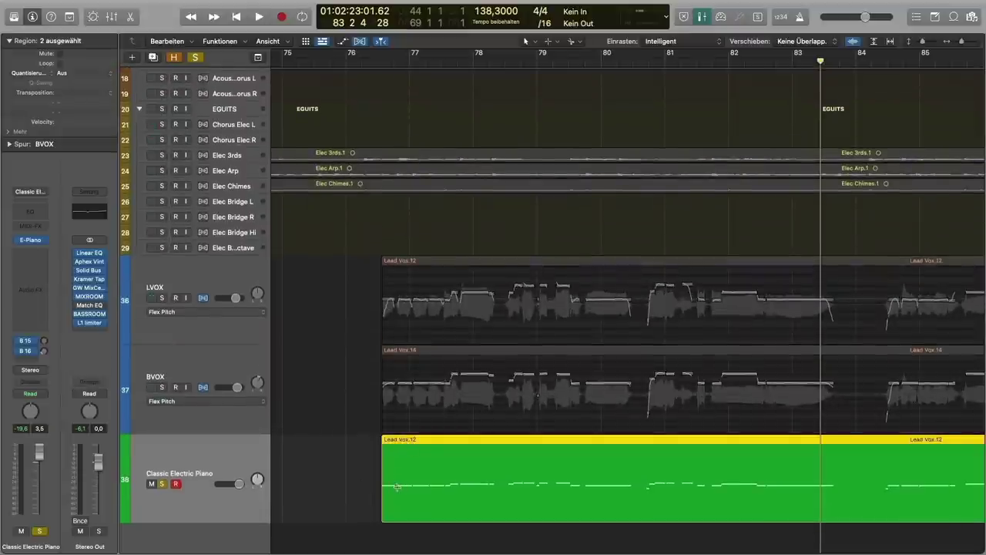
pyautogui.hscroll(3, 395, 485)
pyautogui.press('super+Left')
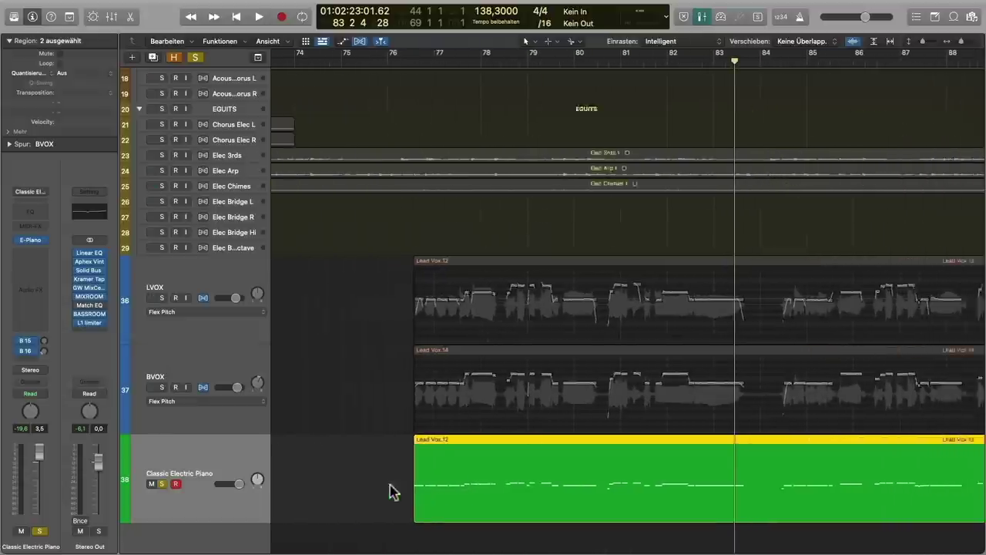
pyautogui.press('super+Left')
pyautogui.hscroll(3, 390, 485)
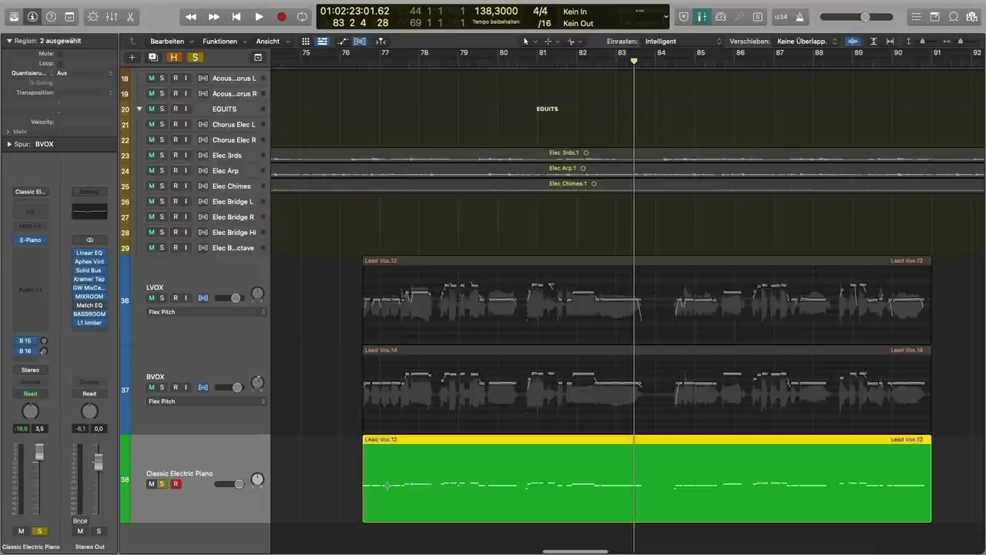